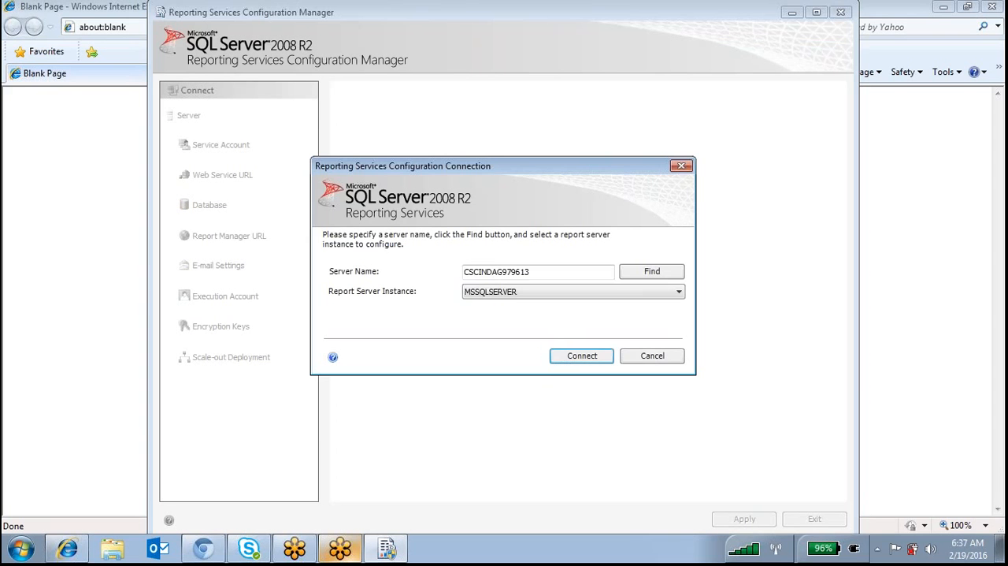
Connect to the MSSQLSERVER report server instance and open its Report Manager site as the only browser tab
click(572, 360)
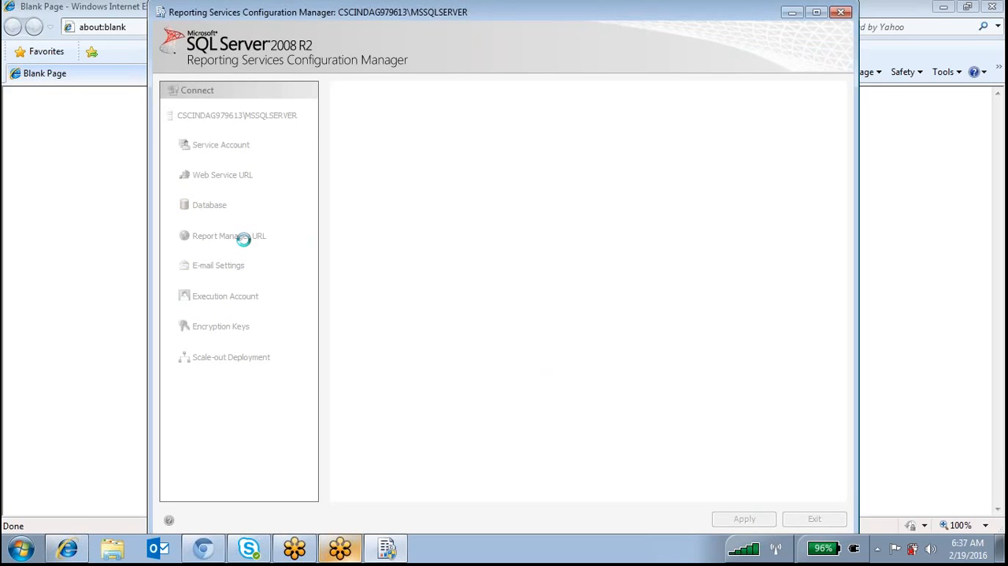
click(242, 237)
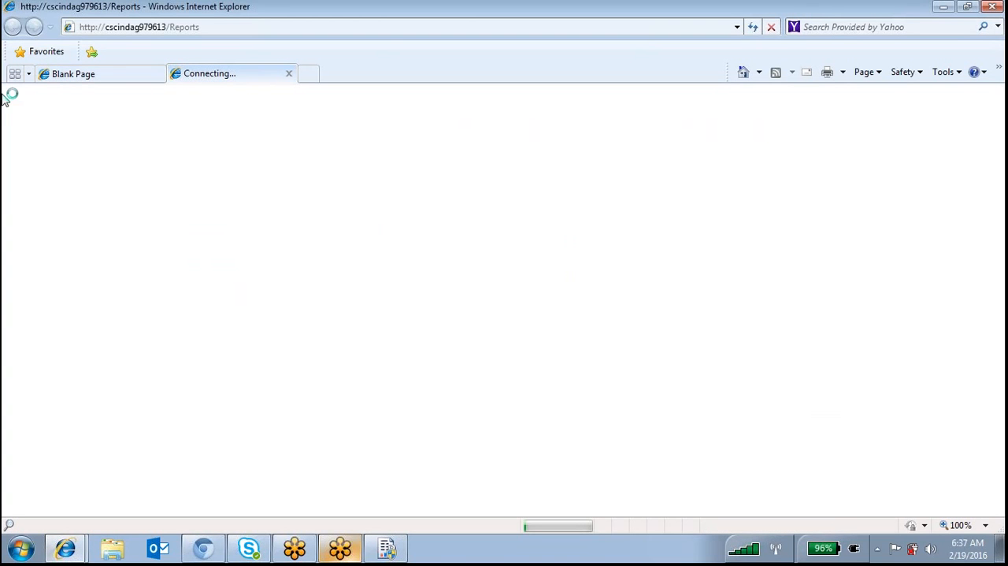
click(110, 74)
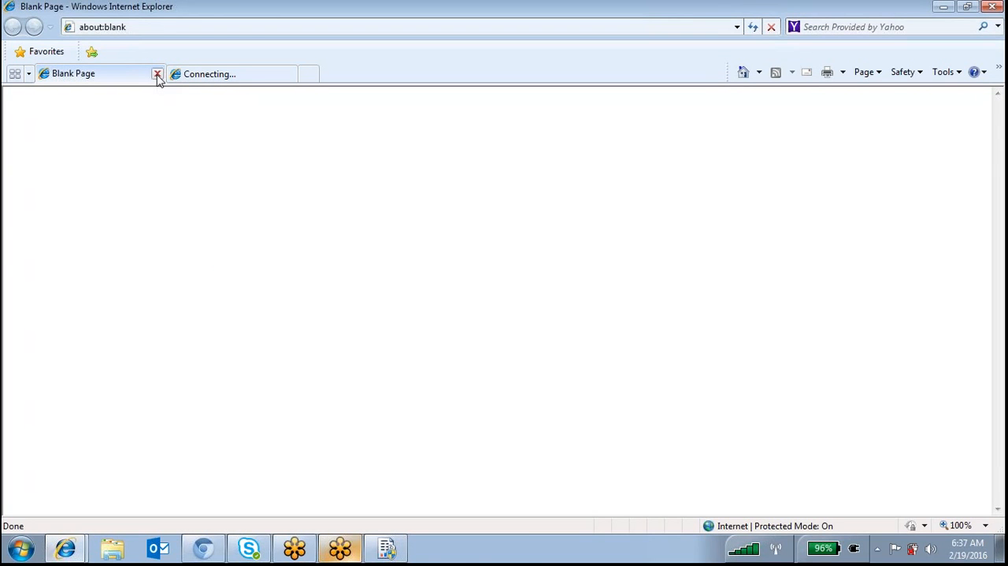
click(157, 75)
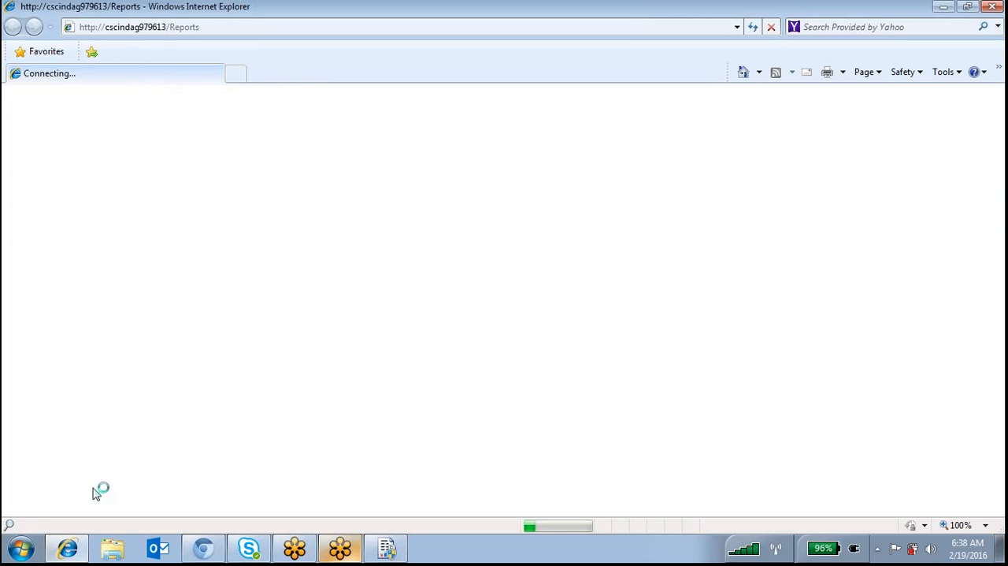
Switch to a new Notepad document placed mid-screen and write the heading "---Linked Report"
click(21, 548)
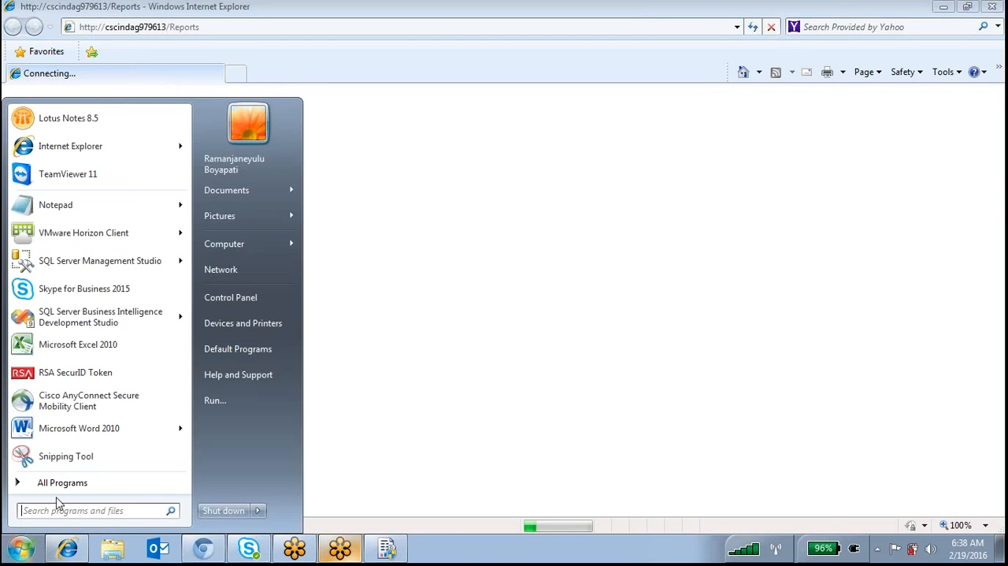
click(84, 216)
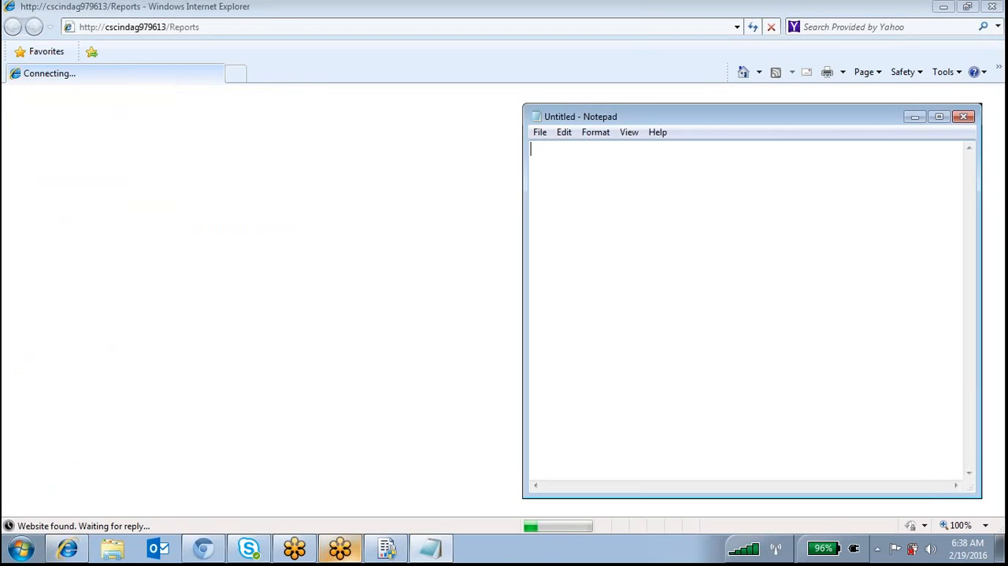
drag(724, 118, 496, 130)
text(---Linked)
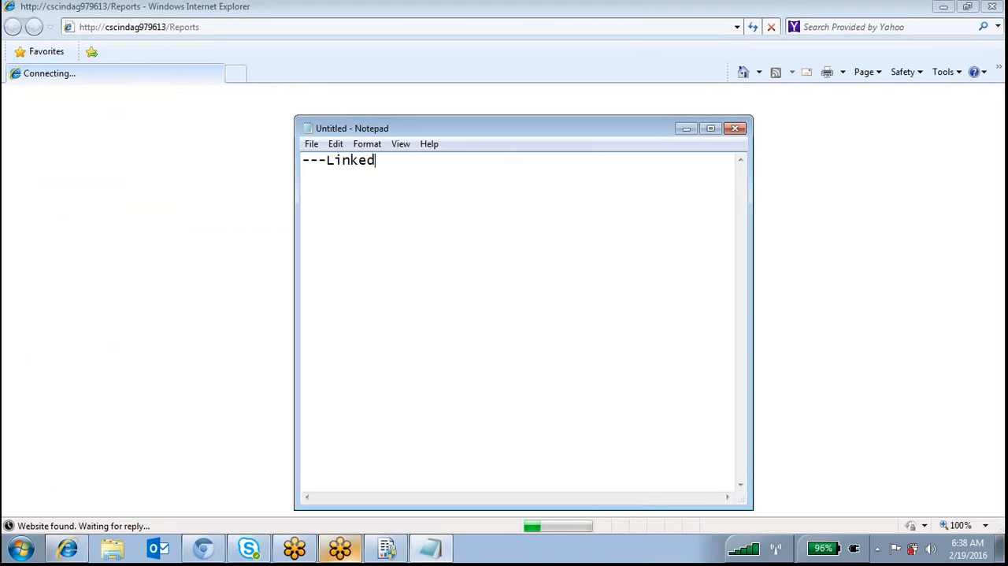
text( Repor)
Add the heading "---How to improve performence of ssrs reports" with the lines "Caching" and "Snapshot" beneath it
text(---How to imp)
text(rove perform)
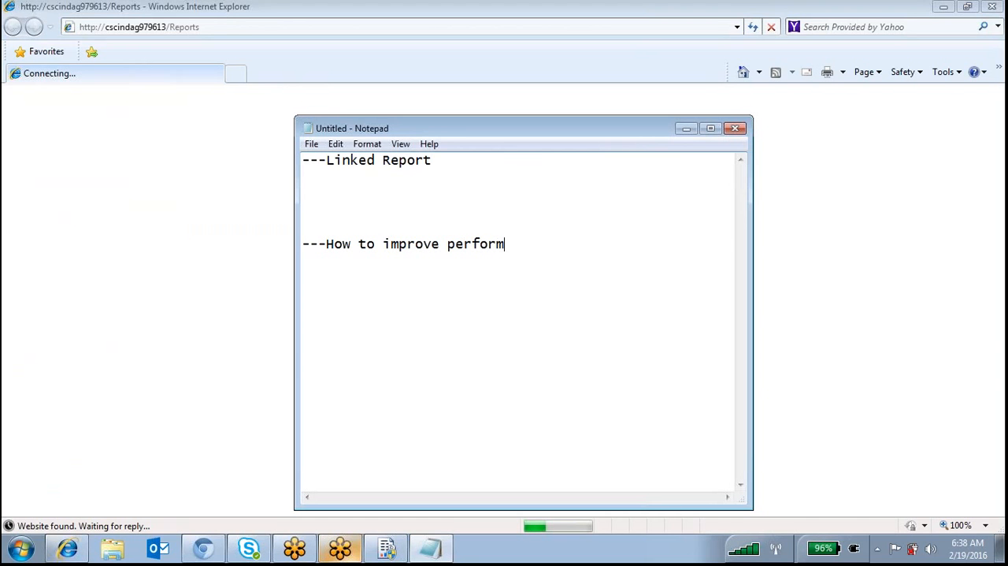
text(ence of ssrs reports)
key(Return)
text(Caching)
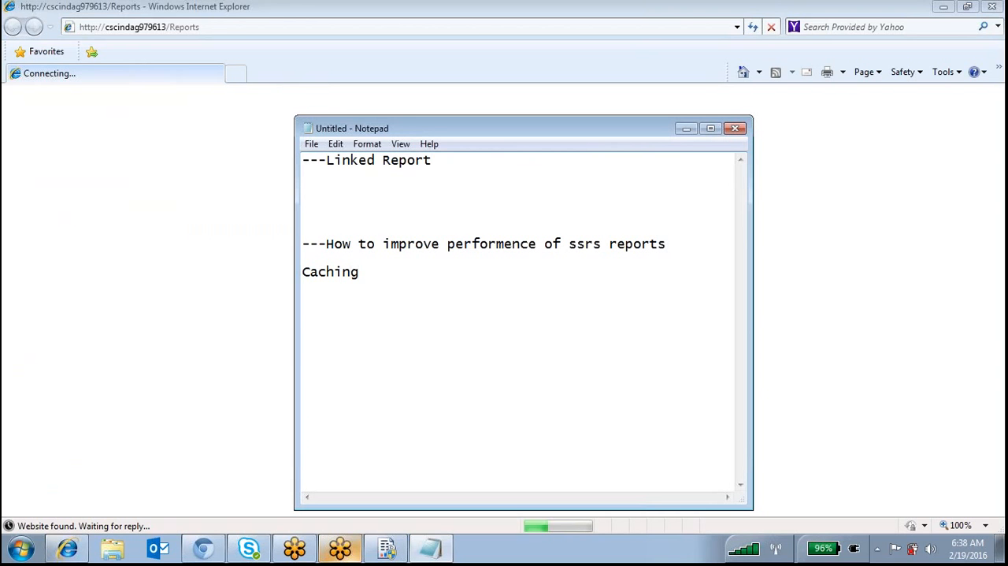
key(Return)
text(Snapsho)
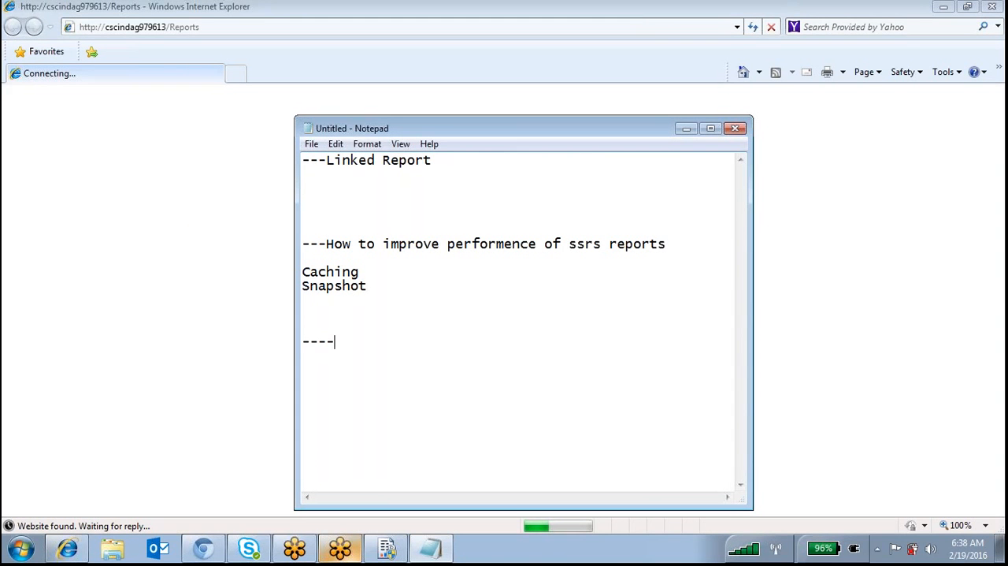
text(t    ----How to delive)
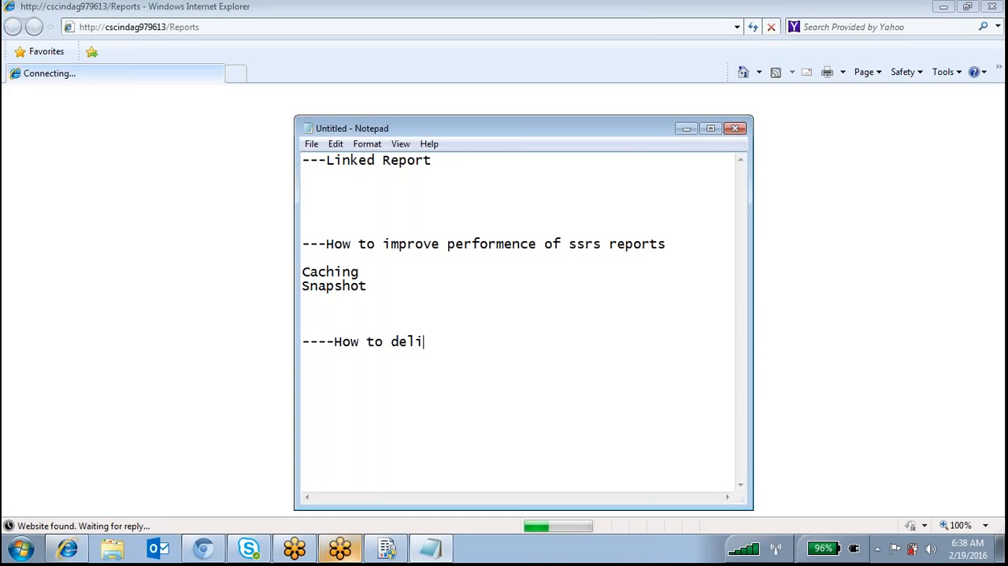
text(r reports by usin)
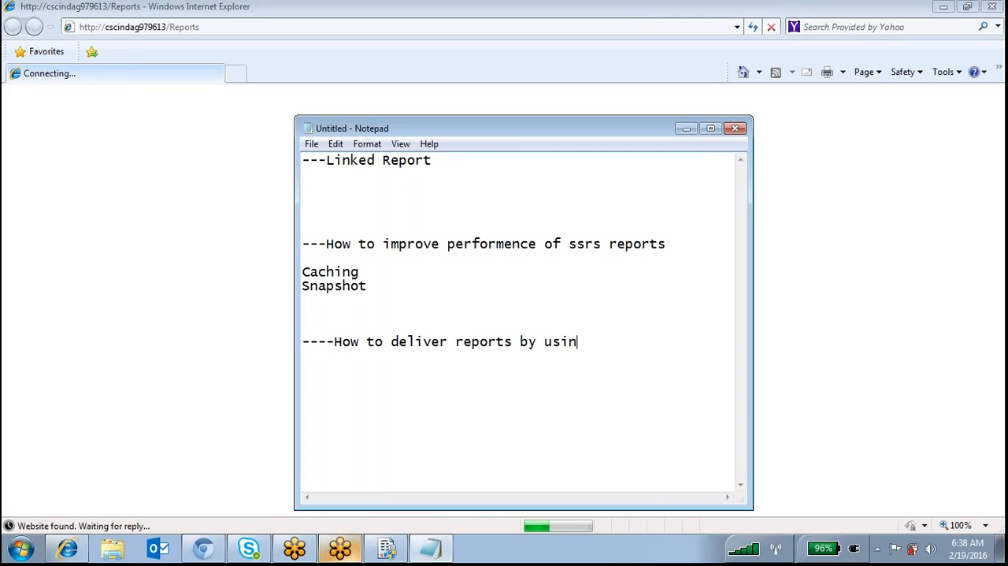
text(g subscription)
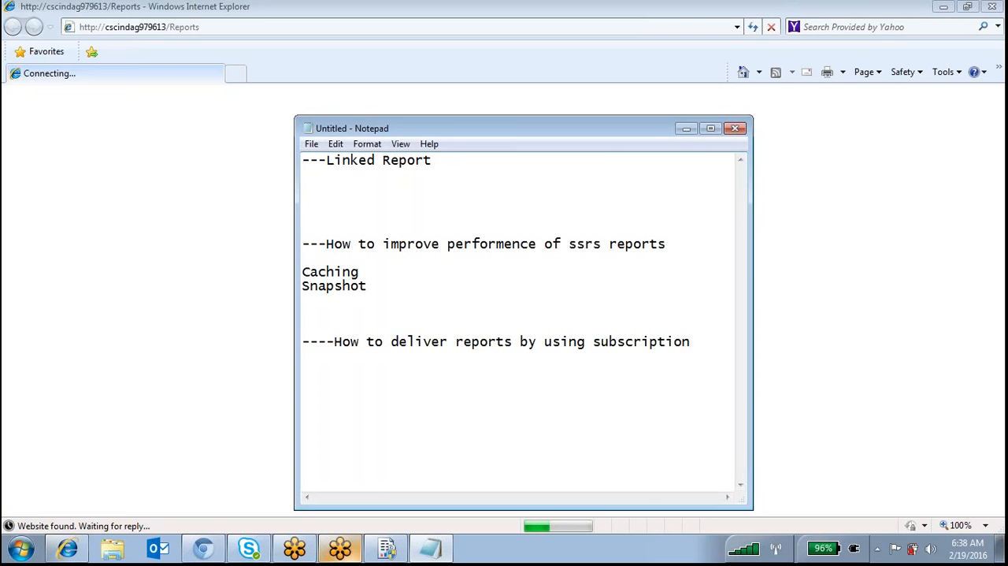
Highlight all the topic notes for review, followed by only the Linked Report heading
drag(692, 342, 285, 149)
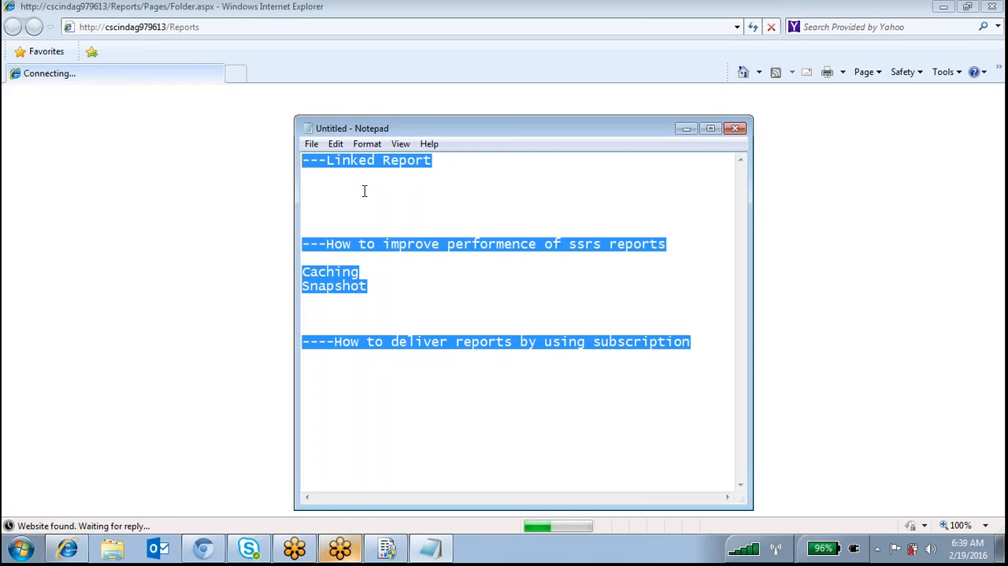
click(441, 179)
drag(447, 161, 300, 161)
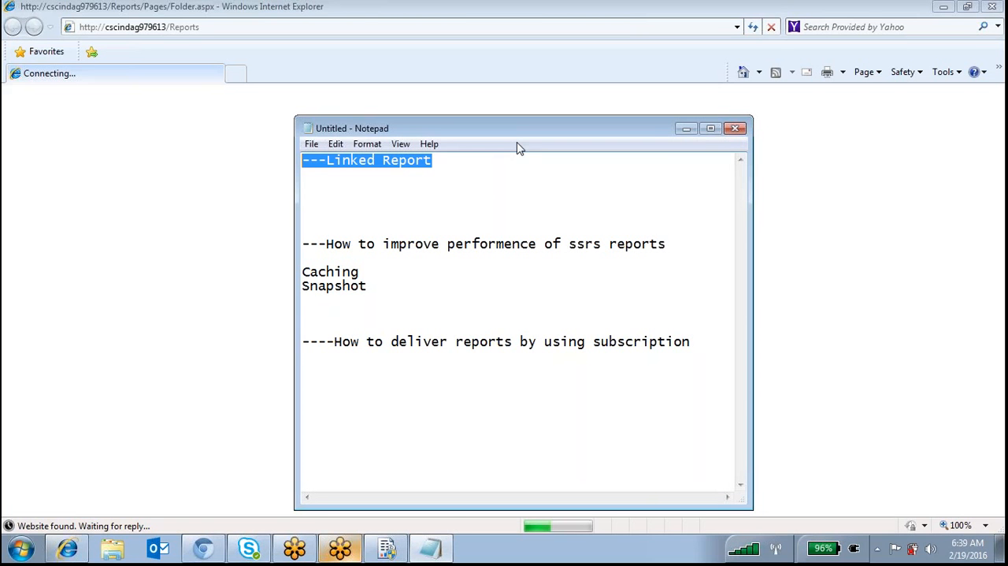
click(465, 175)
drag(457, 162, 310, 160)
Write four handwritten labels in red pen, stacked vertically beside the Notepad window
click(983, 36)
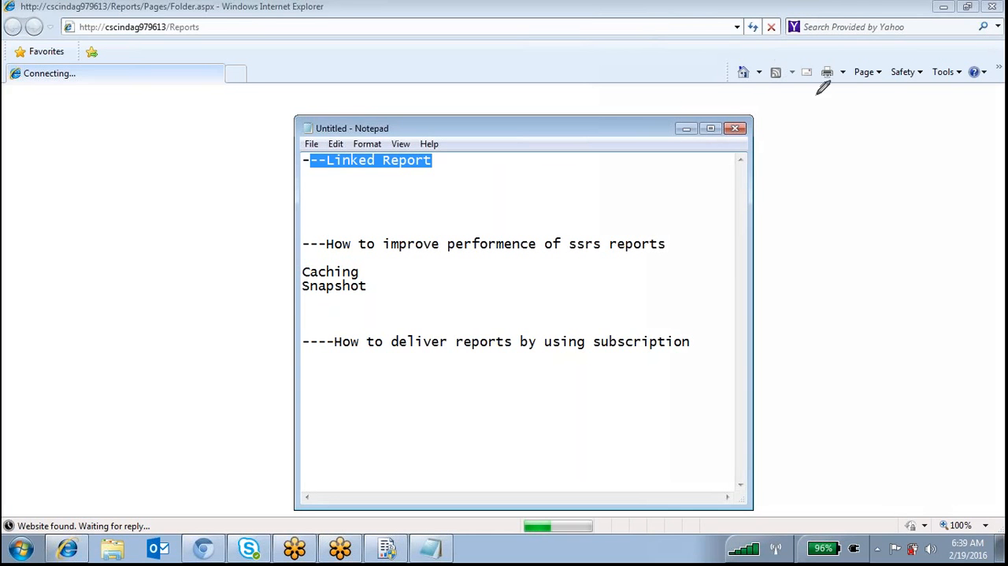
mouse_move(813, 124)
mouse_down()
mouse_move(814, 140)
mouse_move(825, 128)
mouse_up()
drag(833, 122, 820, 160)
mouse_move(866, 130)
mouse_down()
mouse_move(860, 137)
mouse_move(906, 151)
mouse_move(972, 110)
mouse_move(978, 143)
mouse_up()
mouse_move(829, 224)
mouse_down()
mouse_move(840, 256)
mouse_move(857, 250)
mouse_up()
drag(865, 203, 866, 269)
mouse_move(944, 182)
mouse_down()
mouse_move(922, 233)
mouse_move(965, 240)
mouse_up()
mouse_move(835, 308)
mouse_down()
mouse_move(831, 345)
mouse_move(877, 346)
mouse_up()
mouse_move(860, 341)
mouse_down()
mouse_move(893, 325)
mouse_move(901, 305)
mouse_move(990, 300)
mouse_up()
mouse_move(841, 396)
mouse_down()
mouse_move(866, 430)
mouse_move(989, 406)
mouse_up()
Draw connecting lines from the four handwritten labels to a common point on the performance heading
mouse_move(823, 145)
mouse_down()
mouse_move(544, 207)
mouse_move(438, 246)
mouse_up()
drag(858, 253, 741, 257)
drag(661, 248, 450, 242)
drag(832, 335, 438, 246)
drag(865, 429, 438, 246)
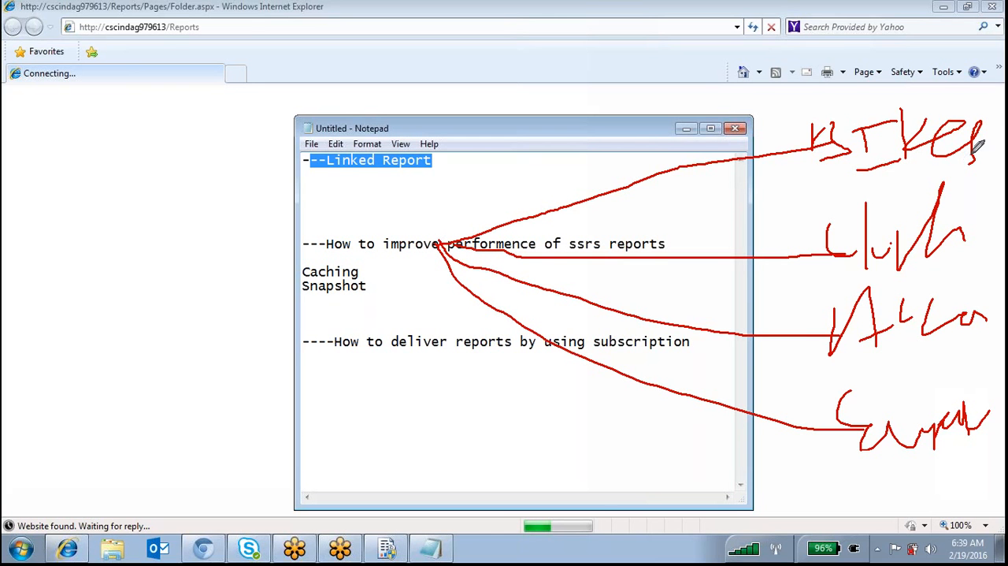
Circle the four handwritten labels and write "only" across each of the three upper connecting lines
mouse_move(892, 85)
mouse_down()
mouse_move(843, 193)
mouse_move(943, 71)
mouse_up()
mouse_move(950, 242)
mouse_down()
mouse_move(786, 235)
mouse_move(996, 253)
mouse_move(930, 189)
mouse_up()
mouse_move(889, 281)
mouse_down()
mouse_move(799, 353)
mouse_move(996, 359)
mouse_move(986, 265)
mouse_up()
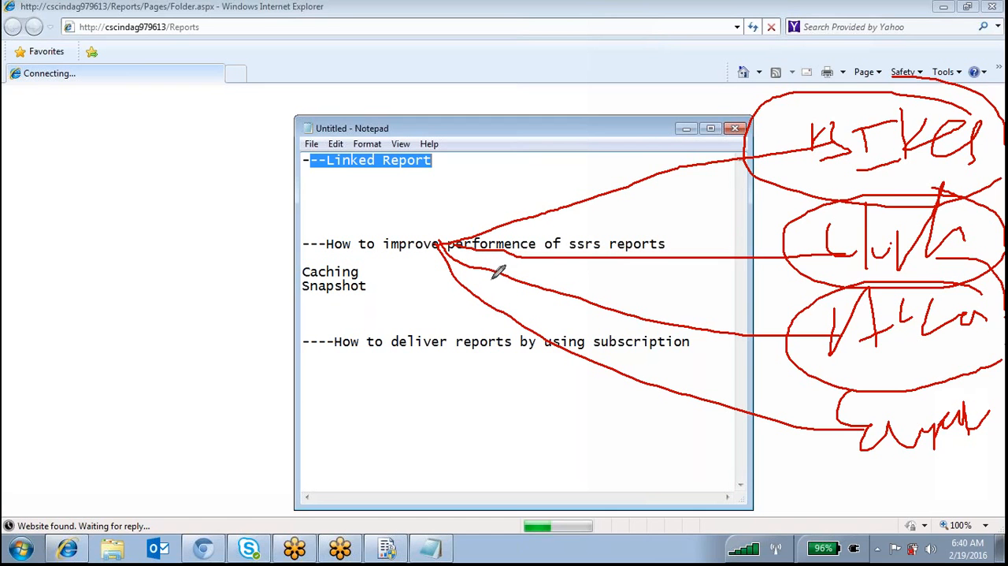
mouse_move(540, 179)
mouse_down()
mouse_move(523, 170)
mouse_move(592, 195)
mouse_up()
mouse_move(595, 96)
mouse_down()
mouse_move(654, 140)
mouse_move(645, 230)
mouse_up()
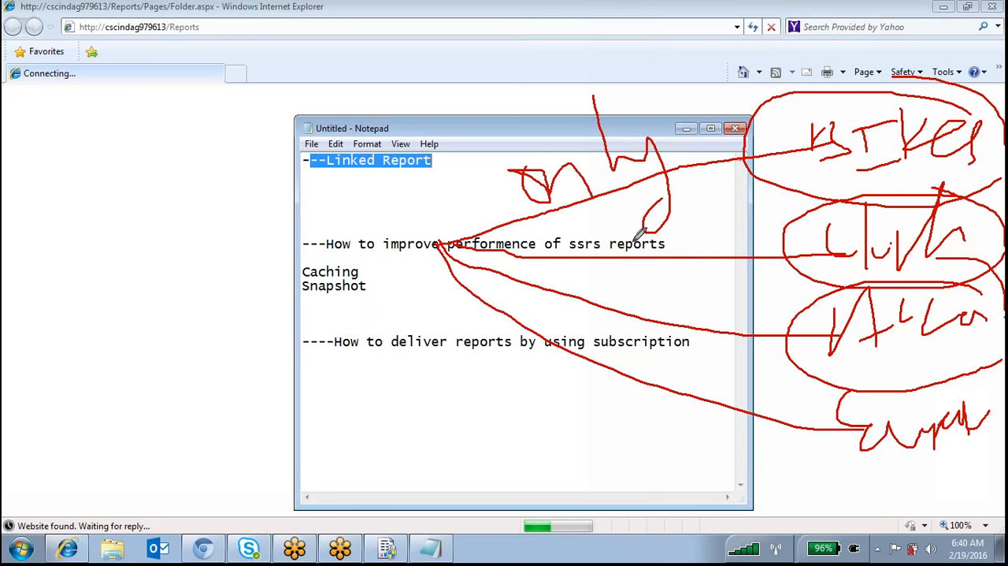
mouse_move(596, 253)
mouse_down()
mouse_move(618, 251)
mouse_move(649, 276)
mouse_up()
mouse_move(671, 189)
mouse_down()
mouse_move(725, 221)
mouse_move(718, 303)
mouse_up()
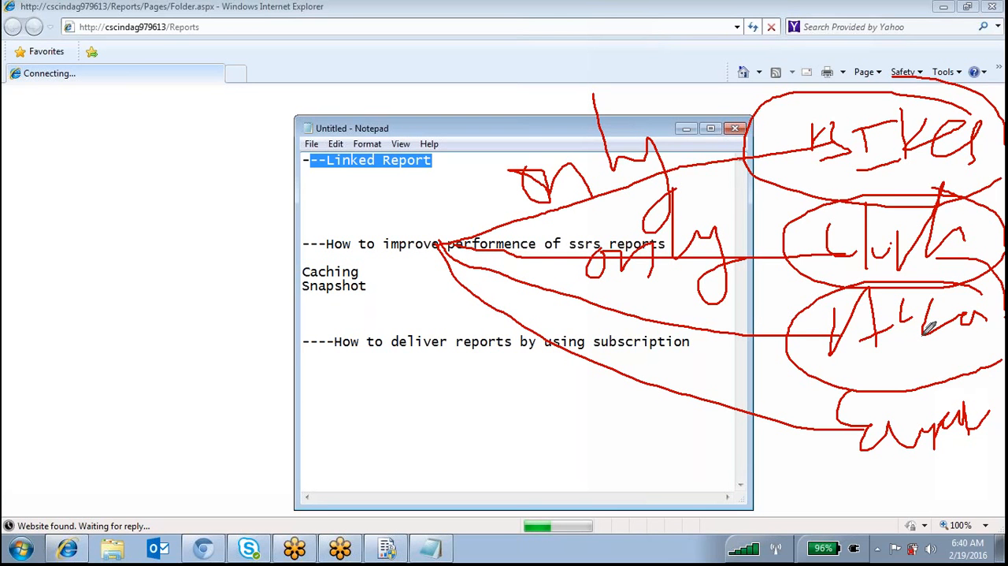
mouse_move(596, 320)
mouse_down()
mouse_move(683, 301)
mouse_move(690, 386)
mouse_up()
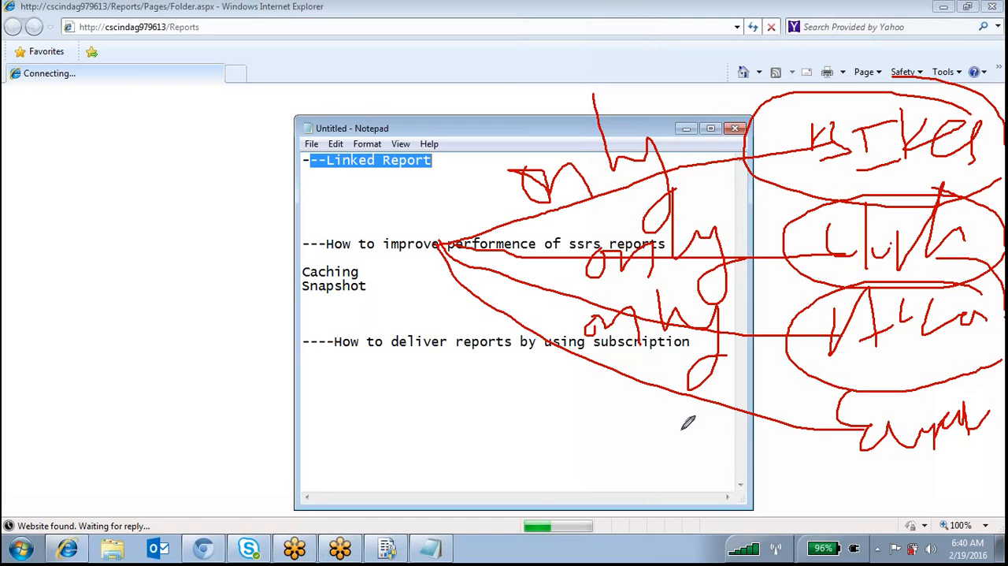
mouse_move(944, 392)
mouse_down()
mouse_move(827, 472)
mouse_move(969, 396)
mouse_move(896, 397)
mouse_up()
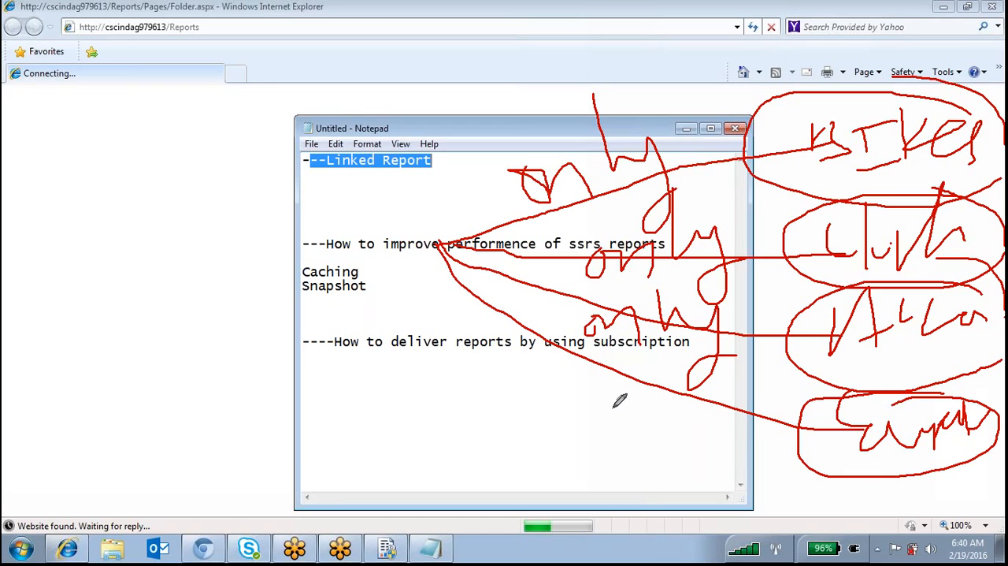
Sketch a report page as a large box with short text lines and a small parameter-like box above it
mouse_move(108, 189)
mouse_down()
mouse_move(106, 339)
mouse_move(306, 319)
mouse_move(230, 170)
mouse_move(118, 182)
mouse_move(102, 197)
mouse_up()
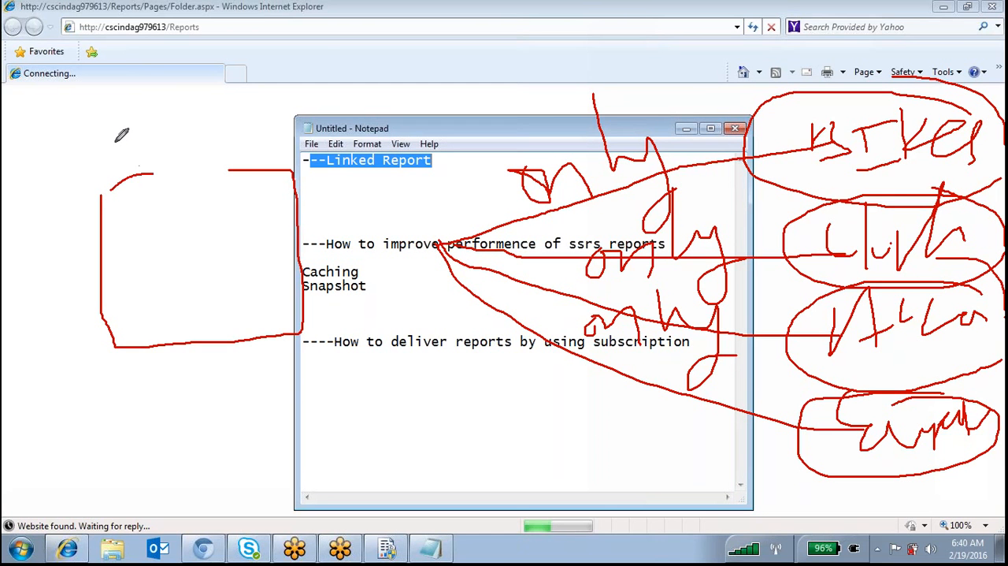
drag(97, 130, 94, 149)
mouse_move(182, 142)
mouse_down()
mouse_move(216, 137)
mouse_move(132, 114)
mouse_move(98, 121)
mouse_up()
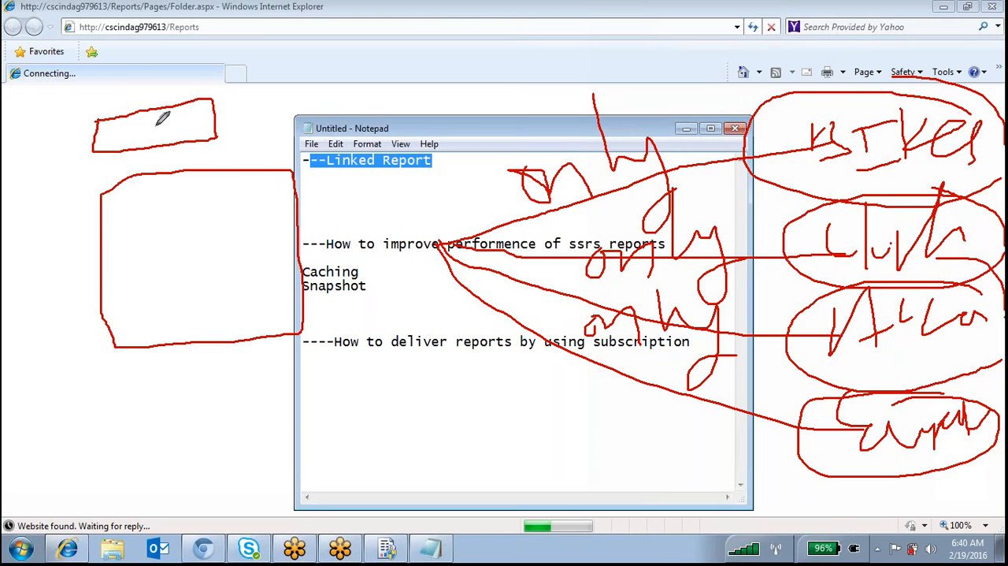
mouse_move(107, 130)
mouse_down()
mouse_move(106, 179)
mouse_move(135, 178)
mouse_up()
mouse_move(119, 219)
mouse_down()
mouse_move(162, 211)
mouse_move(162, 237)
mouse_up()
mouse_move(97, 274)
mouse_down()
mouse_move(154, 274)
mouse_move(186, 294)
mouse_up()
drag(159, 316, 186, 316)
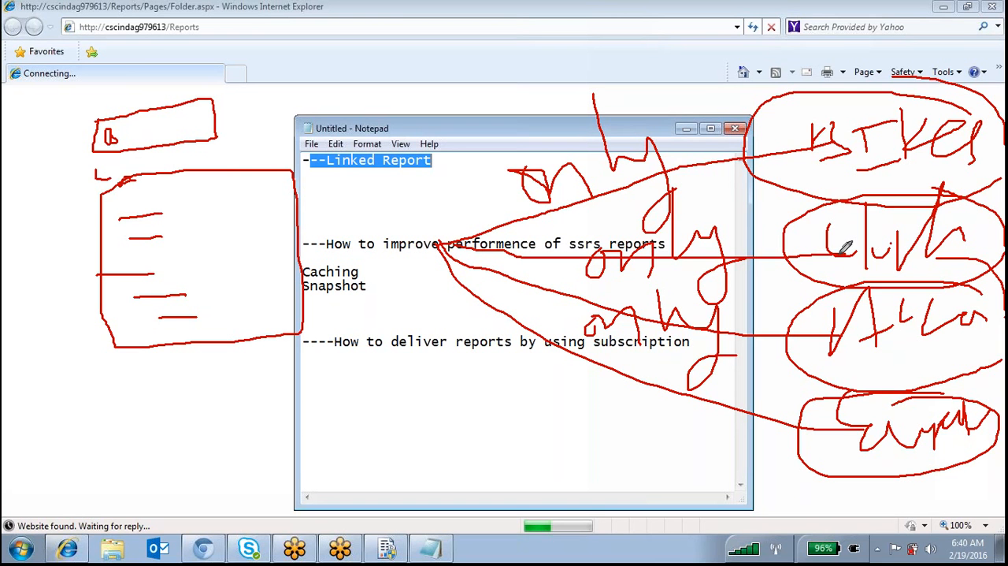
Retrace the upper three connecting lines to the common point and circle the topmost label again
drag(780, 251, 483, 248)
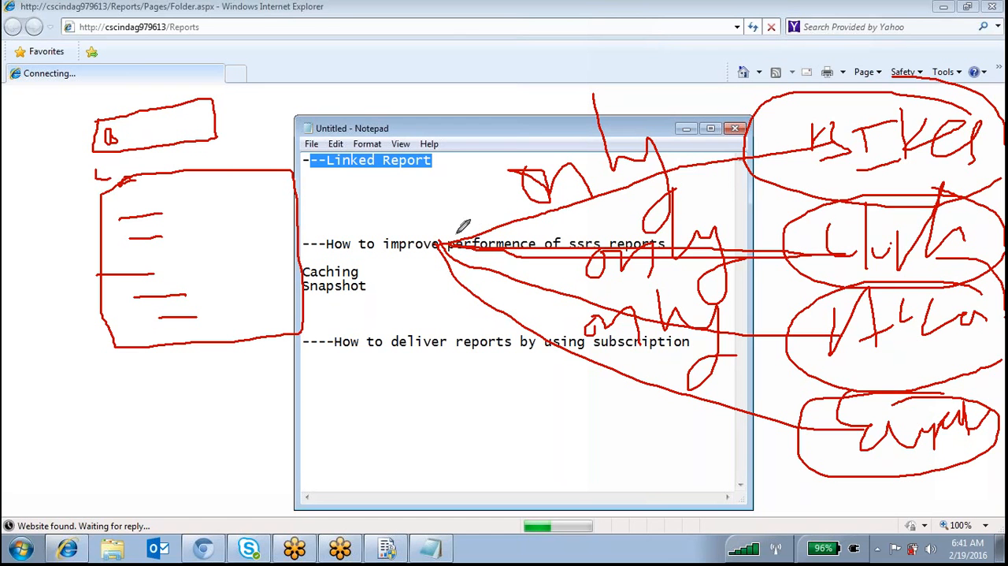
drag(852, 163, 944, 126)
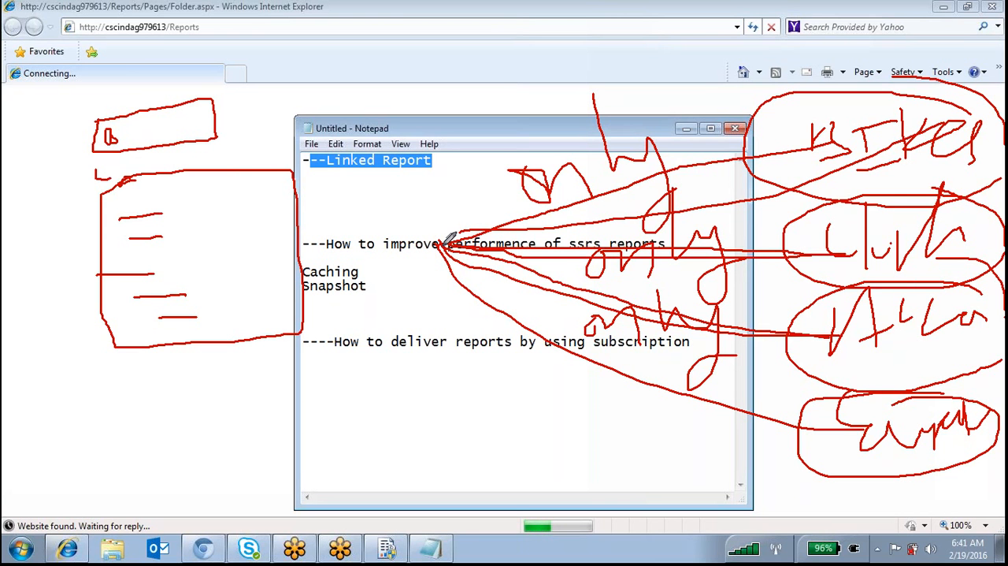
mouse_move(900, 117)
mouse_down()
mouse_move(992, 166)
mouse_move(979, 116)
mouse_up()
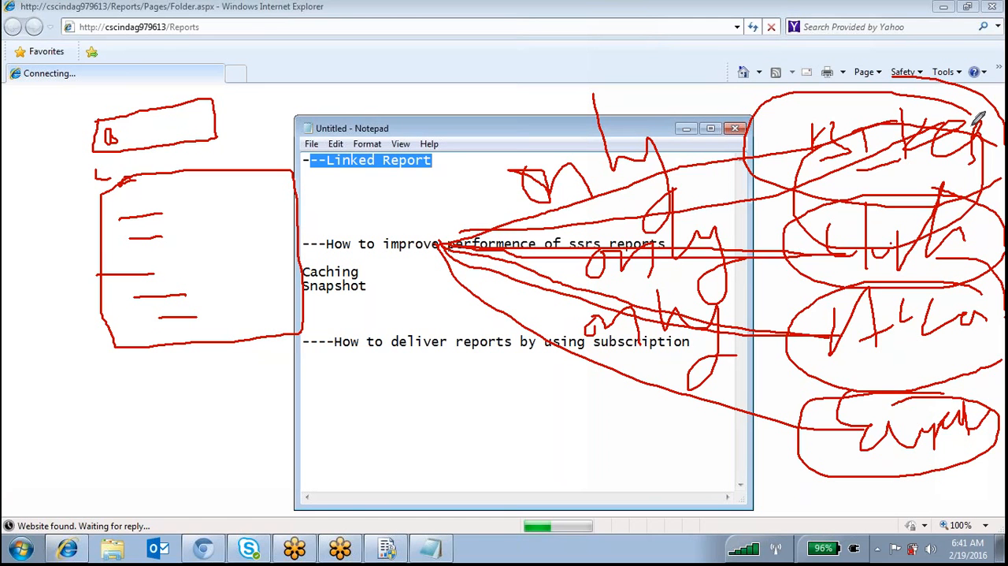
Circle the Linked Report heading and draw curved branches from it to short handwritten notes
mouse_move(413, 150)
mouse_down()
mouse_move(355, 130)
mouse_move(307, 157)
mouse_move(466, 185)
mouse_move(463, 151)
mouse_move(412, 133)
mouse_up()
mouse_move(119, 182)
mouse_down()
mouse_move(118, 337)
mouse_move(310, 328)
mouse_move(301, 180)
mouse_move(87, 157)
mouse_move(89, 228)
mouse_move(100, 251)
mouse_up()
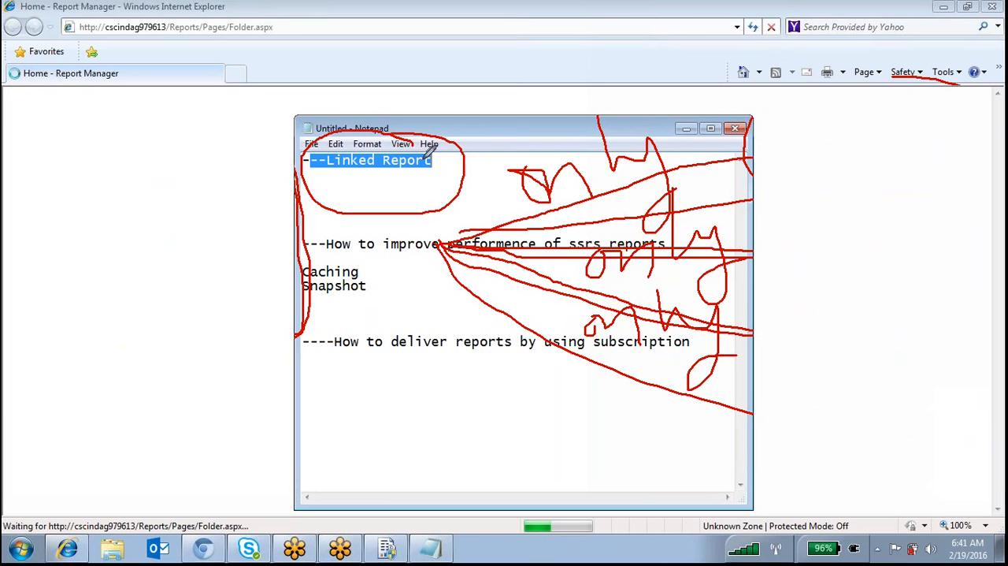
drag(467, 152, 549, 149)
mouse_move(554, 124)
mouse_down()
mouse_move(579, 149)
mouse_move(606, 156)
mouse_up()
drag(596, 123, 625, 113)
drag(580, 175, 629, 174)
mouse_move(406, 185)
mouse_down()
mouse_move(398, 272)
mouse_move(484, 303)
mouse_up()
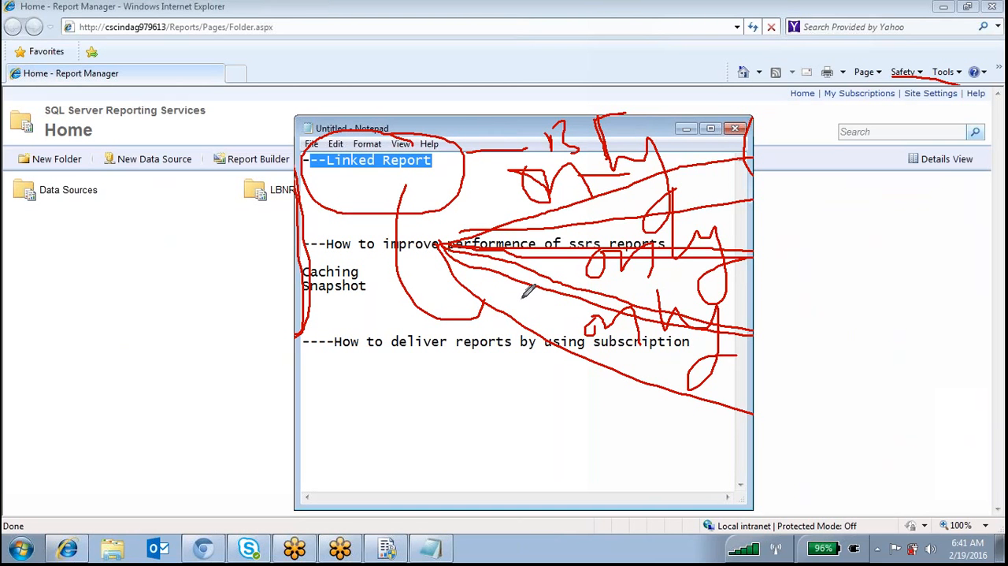
mouse_move(511, 296)
mouse_down()
mouse_move(523, 331)
mouse_move(581, 328)
mouse_up()
mouse_move(362, 226)
mouse_down()
mouse_move(354, 282)
mouse_move(487, 374)
mouse_move(594, 363)
mouse_up()
drag(589, 382, 583, 413)
Draw another branch to a circled mark, link it to a handwritten word, and add four lines leading into the circle
mouse_move(282, 135)
mouse_down()
mouse_move(298, 295)
mouse_move(407, 364)
mouse_up()
mouse_move(414, 411)
mouse_down()
mouse_move(448, 445)
mouse_move(447, 476)
mouse_up()
mouse_move(431, 382)
mouse_down()
mouse_move(448, 407)
mouse_move(583, 446)
mouse_up()
drag(605, 384, 597, 455)
drag(635, 437, 638, 455)
mouse_move(639, 405)
mouse_down()
mouse_move(704, 415)
mouse_move(726, 439)
mouse_move(749, 404)
mouse_up()
mouse_move(727, 427)
mouse_down()
mouse_move(785, 455)
mouse_move(797, 446)
mouse_up()
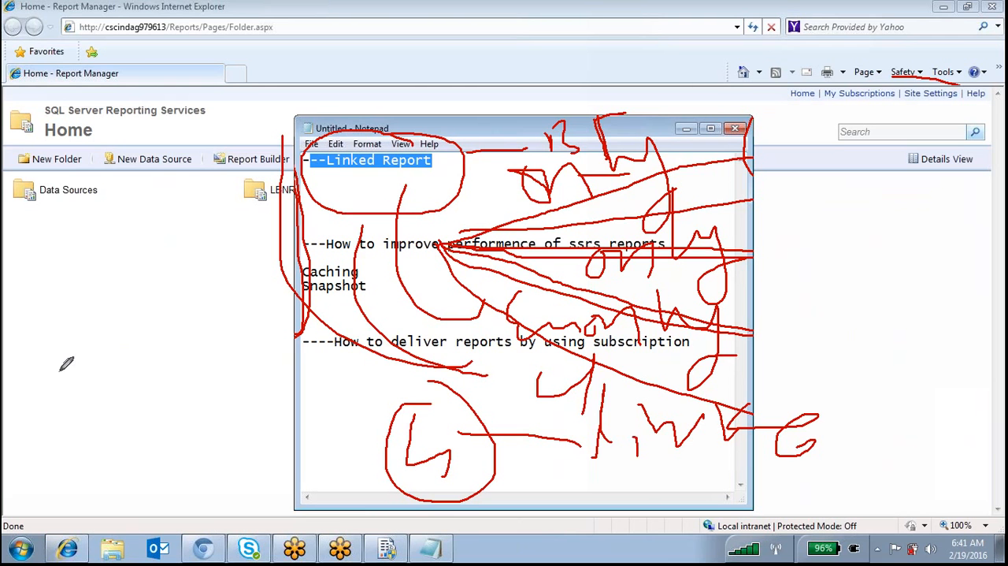
drag(205, 386, 432, 401)
drag(235, 442, 423, 436)
drag(277, 478, 406, 471)
drag(345, 518, 415, 495)
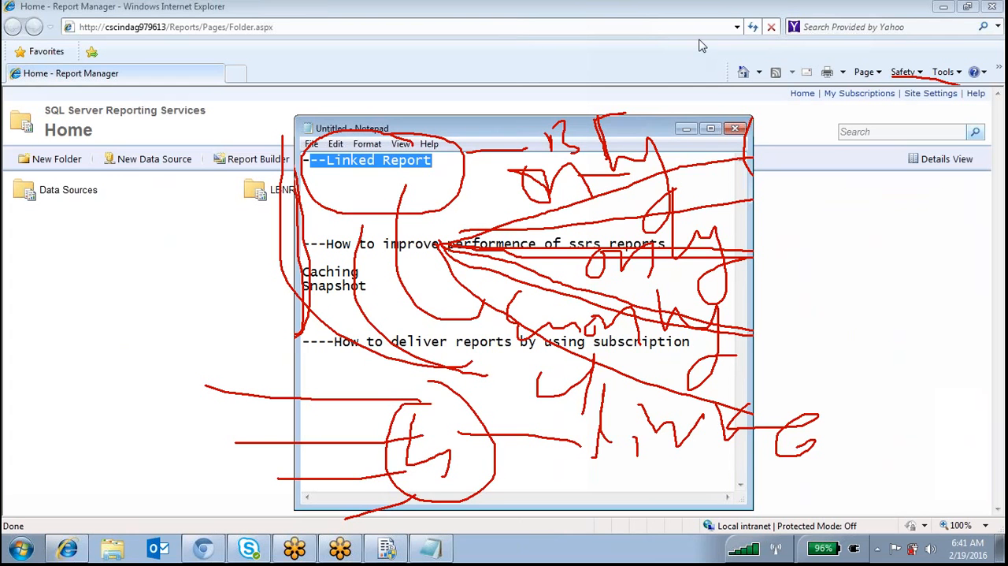
Minimize the Notepad notes and open the matrix report from the LBNReports folder in Report Manager
click(687, 130)
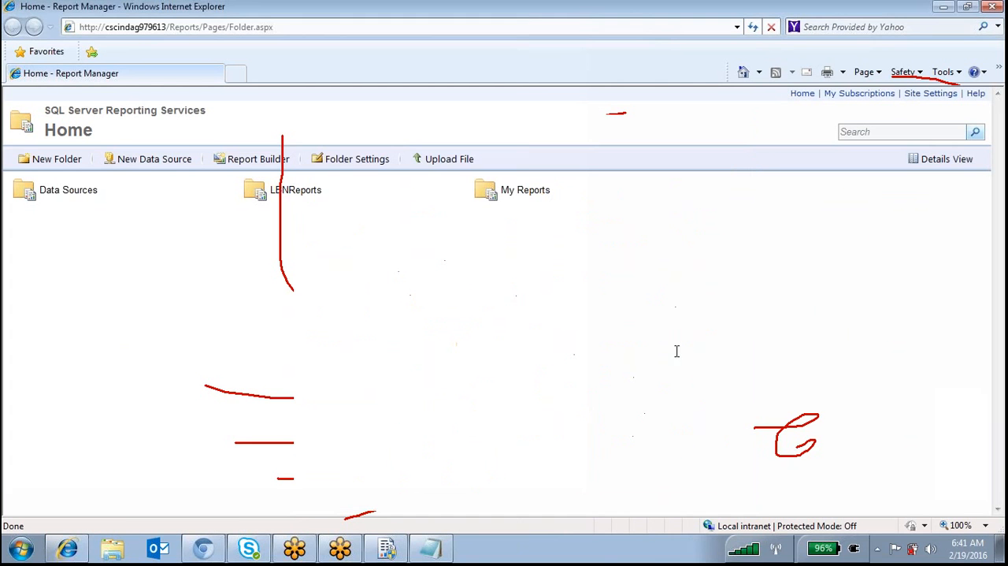
click(307, 197)
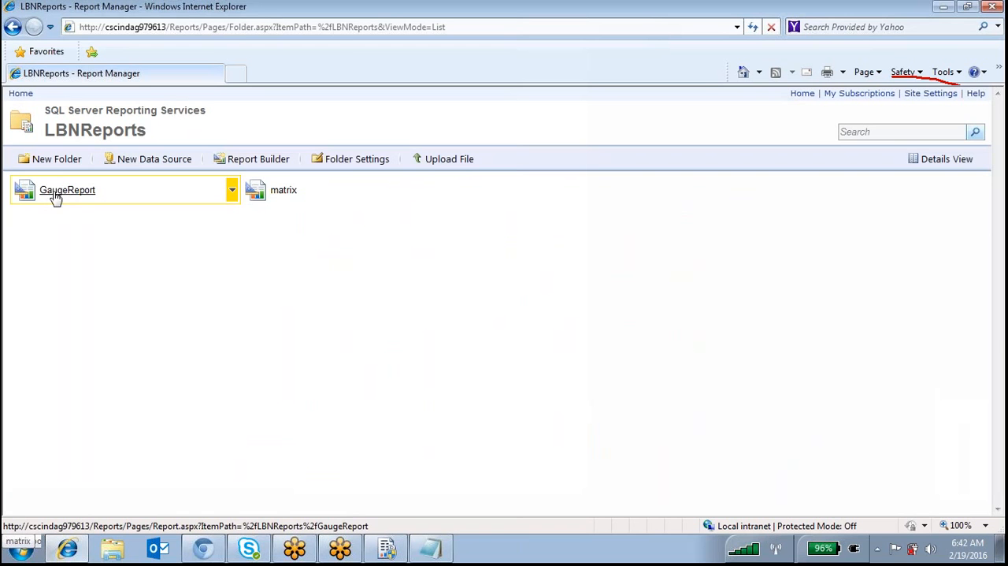
click(289, 197)
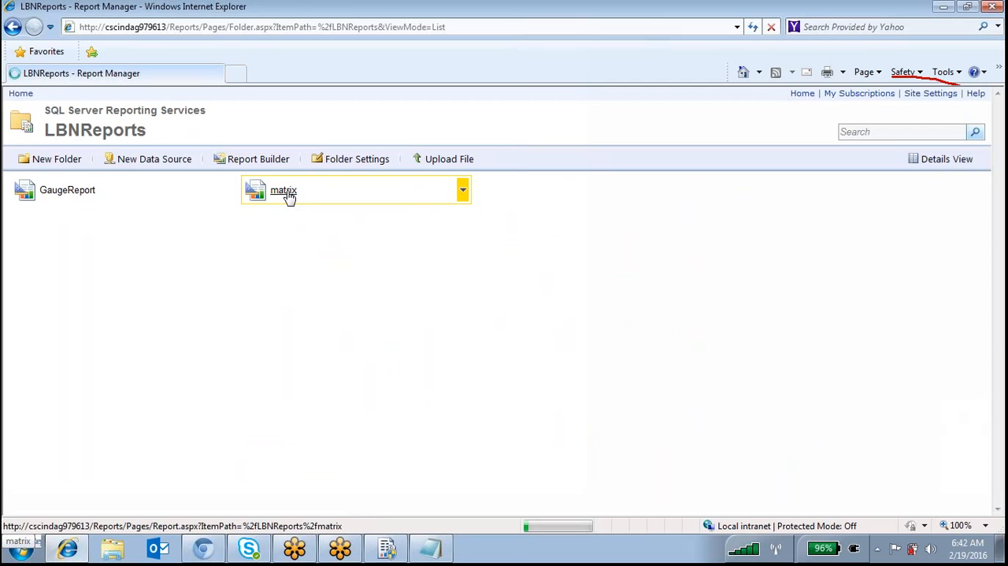
Leave the matrix report, go through the home folder to My Reports, and open the ProductInfo report
click(284, 191)
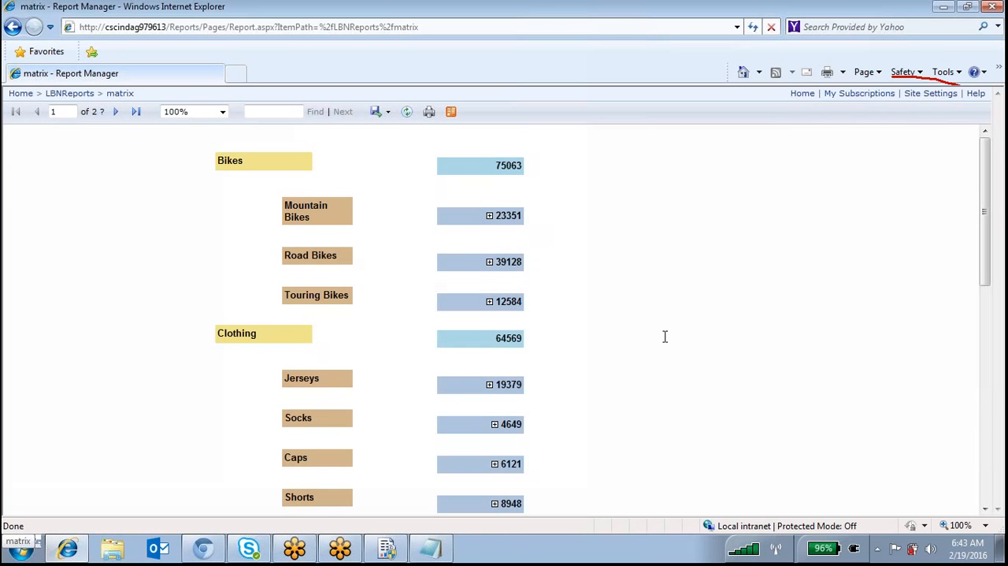
click(69, 96)
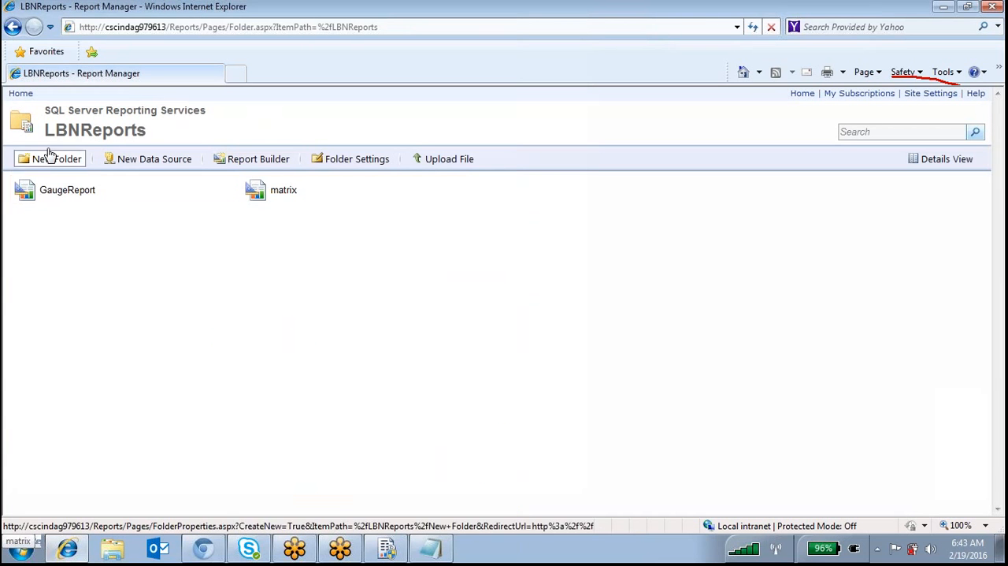
click(22, 94)
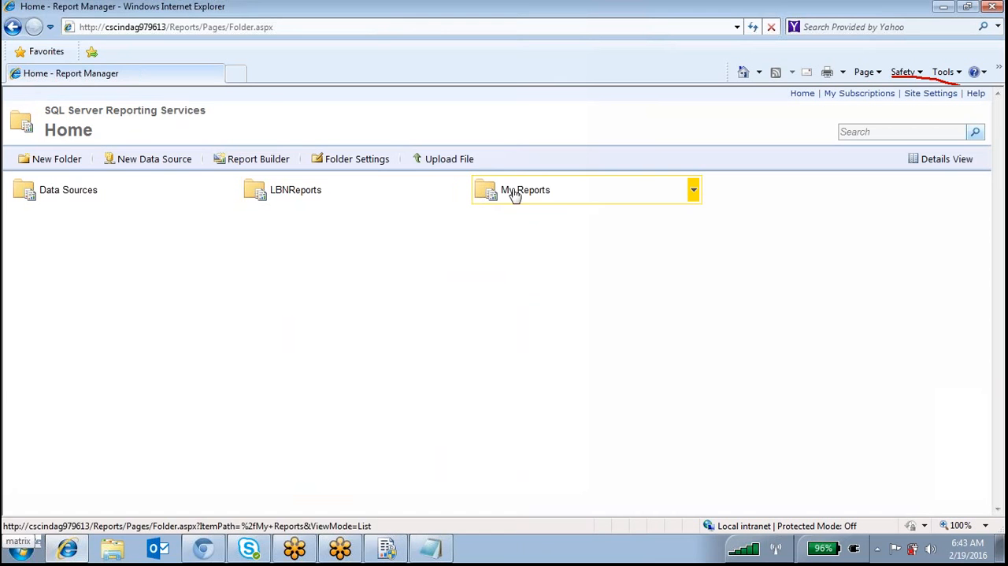
click(515, 195)
click(296, 197)
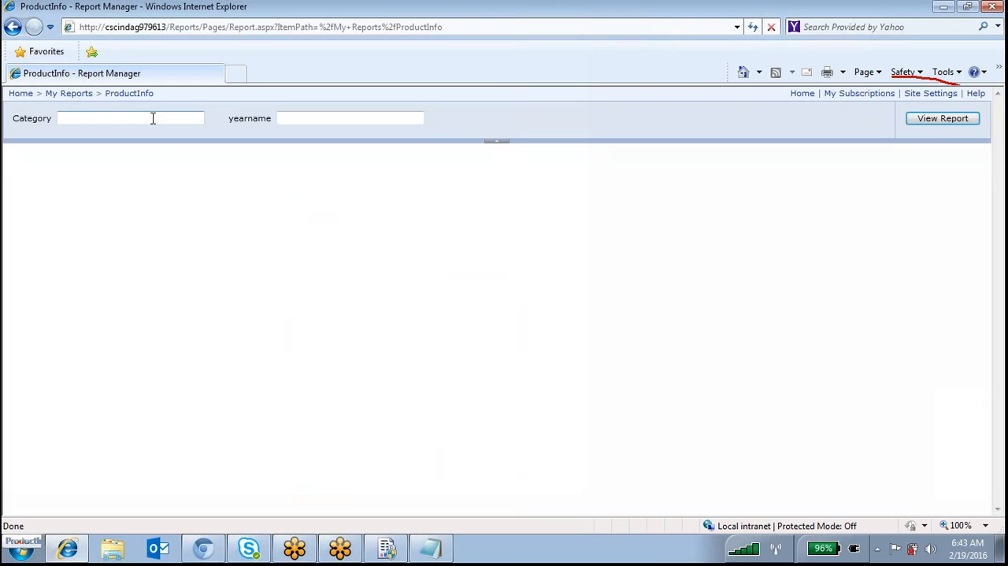
Run the ProductInfo report with Category bikes and yearname 2005
text(bikes)
key(Tab)
text(2005)
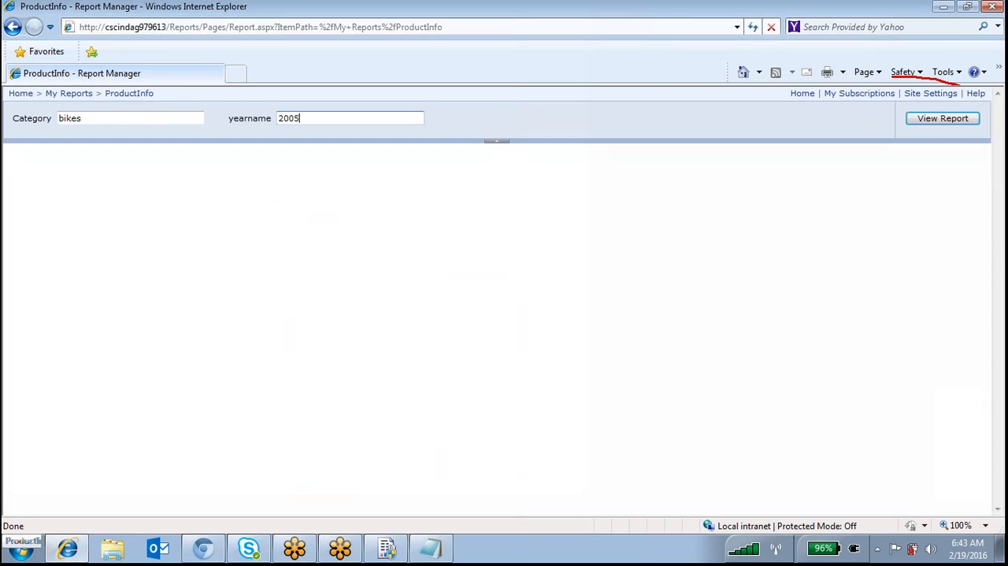
click(968, 120)
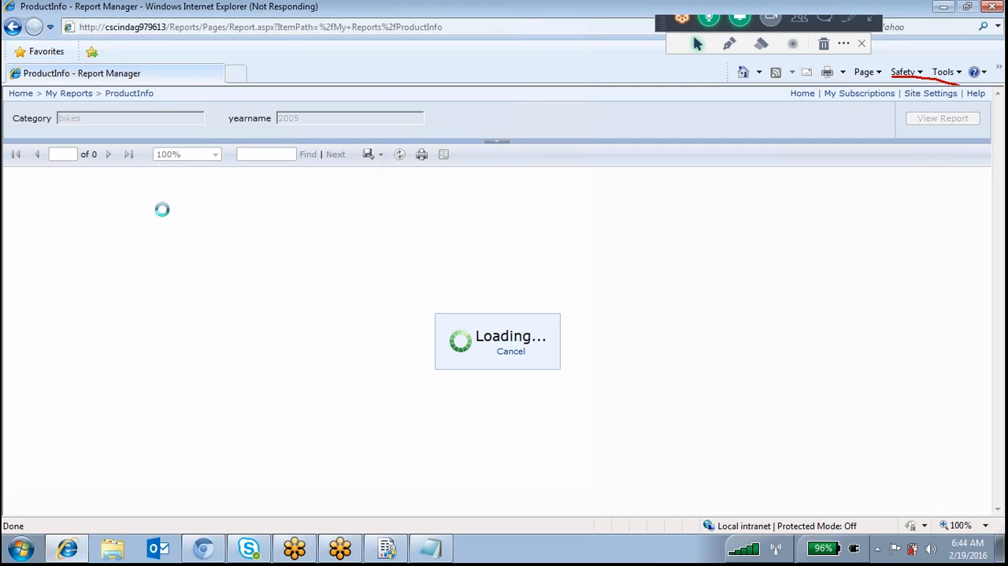
Draw freehand pen marks over the middle of the ProductInfo page while the report loads
click(728, 46)
mouse_move(540, 287)
mouse_down()
mouse_move(418, 418)
mouse_move(666, 331)
mouse_up()
drag(573, 312, 516, 306)
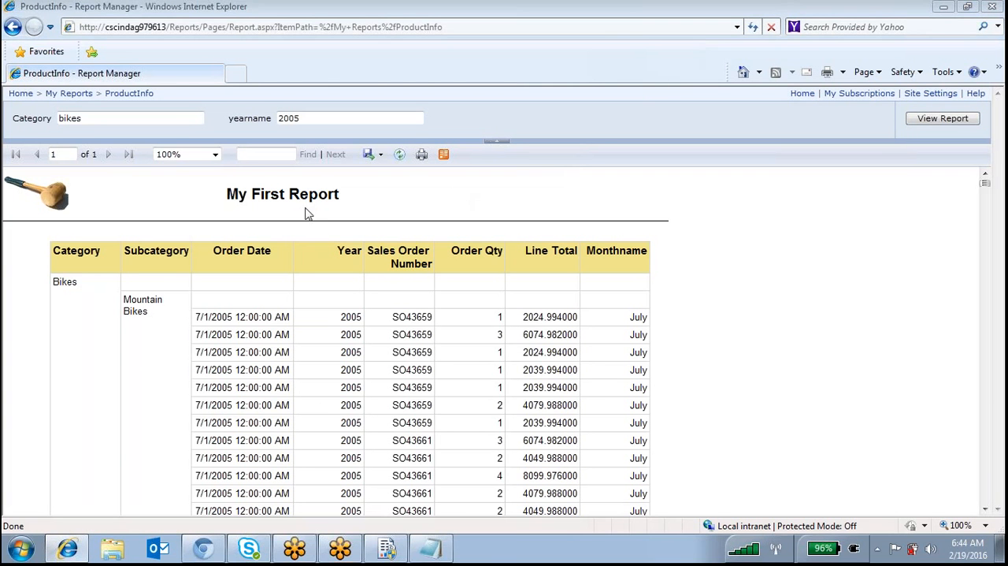
Return to the My Reports folder and start creating a linked report based on ProductInfo
double_click(107, 118)
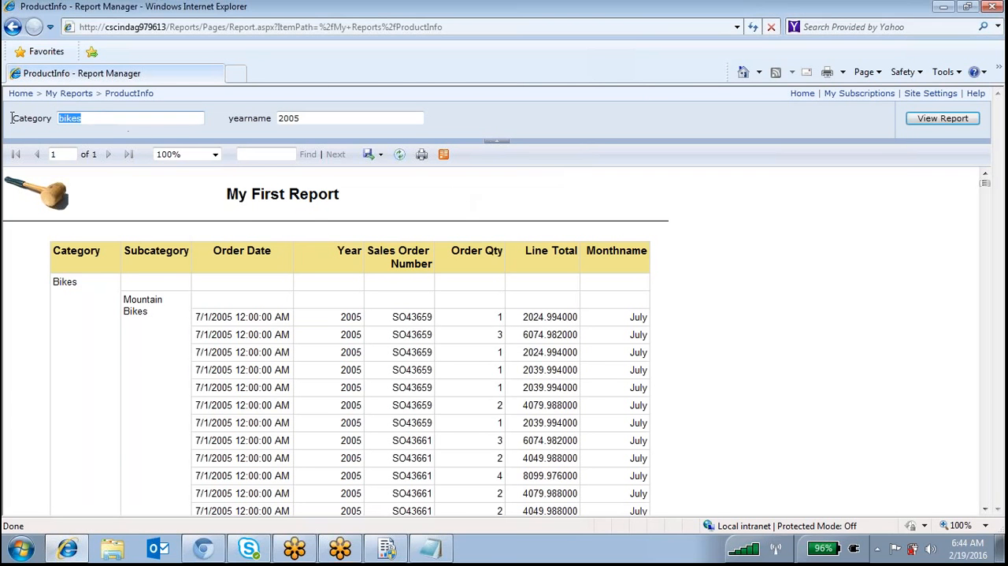
click(71, 96)
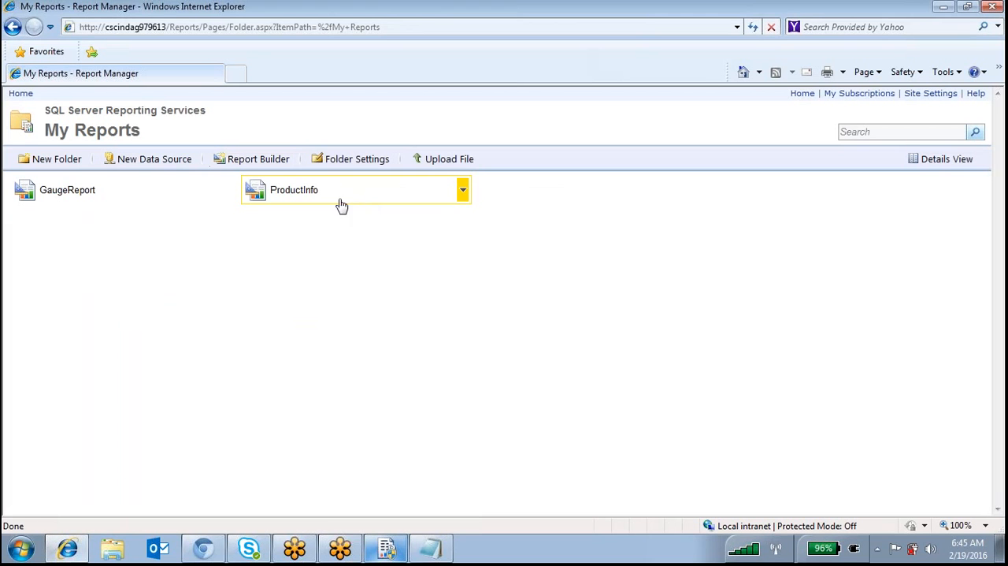
click(464, 193)
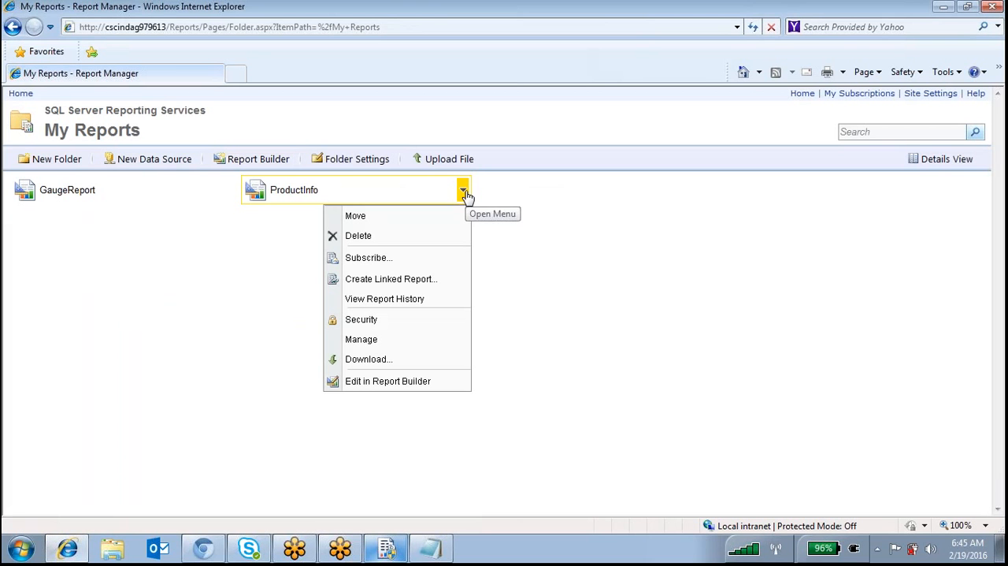
click(391, 282)
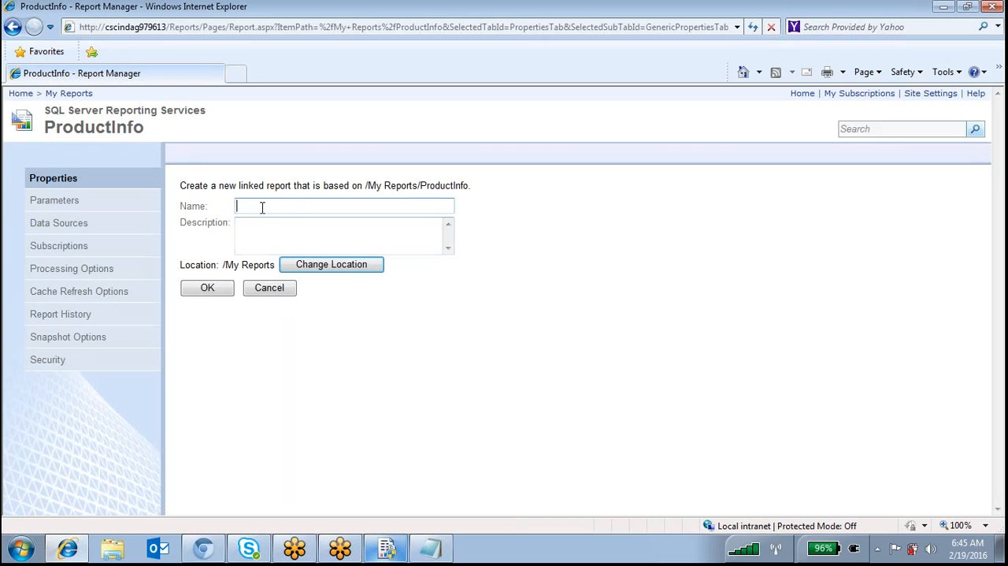
Enter BikeReport as the name of the new linked report
click(262, 205)
text(BikeReport)
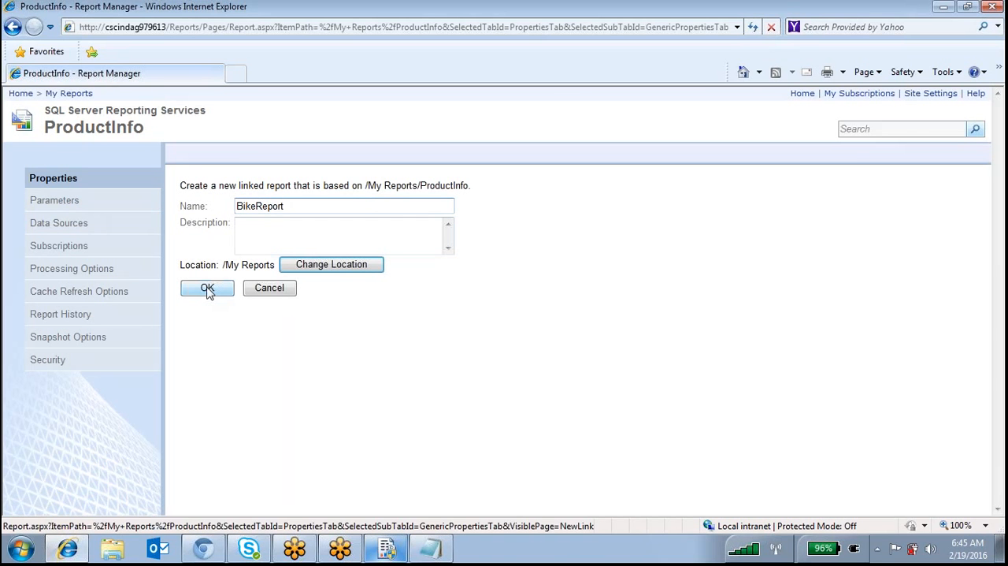
Enable default values for the ProductInfo parameters, Bikes for Category and 2005 for yearname, and apply them
click(66, 203)
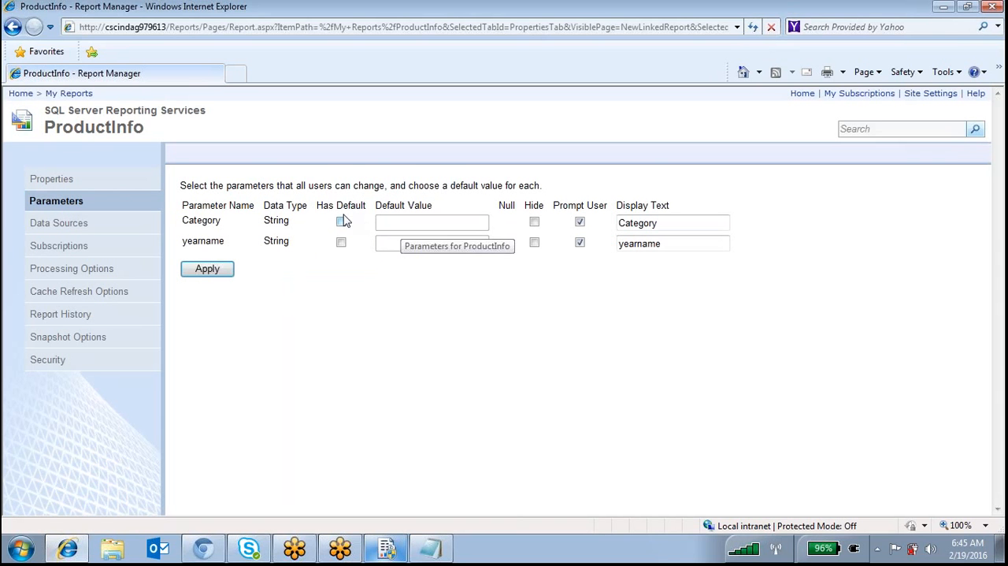
click(342, 224)
click(418, 223)
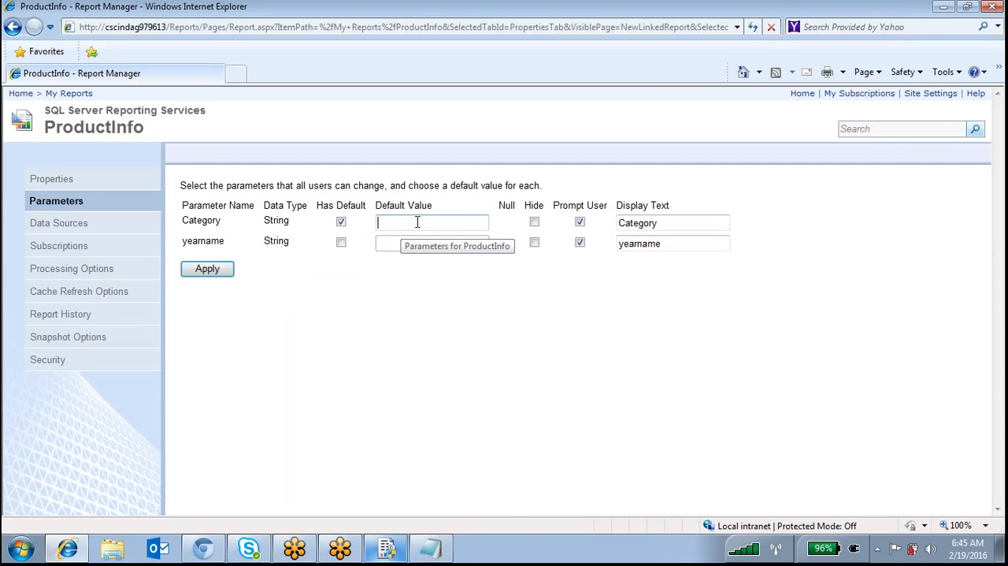
text(Bikes)
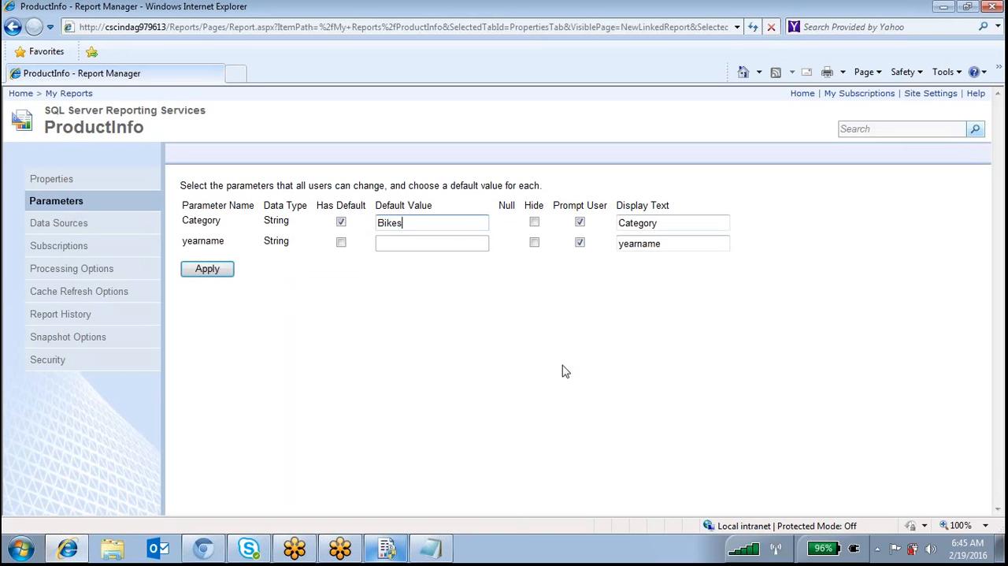
click(341, 241)
click(399, 242)
text(2005)
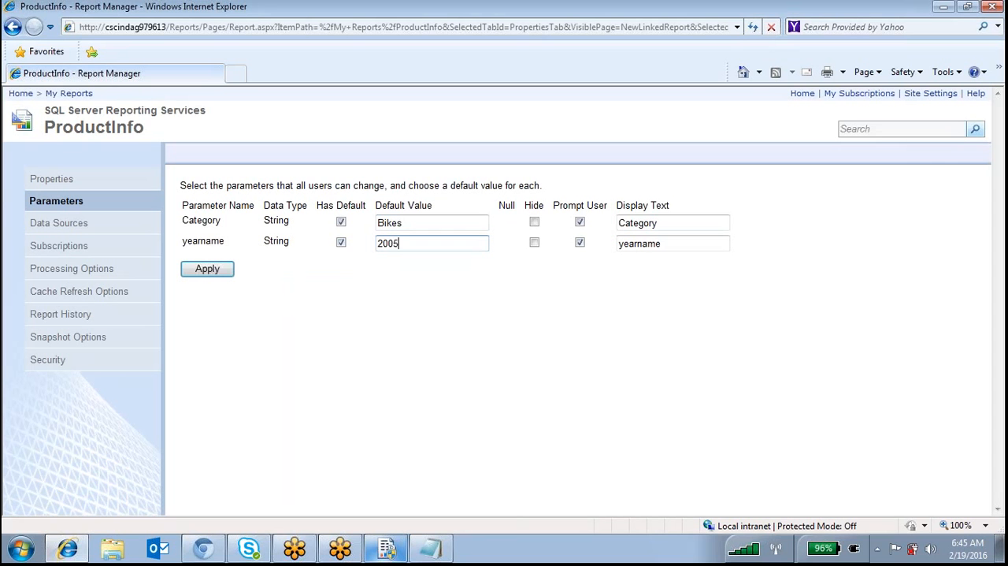
click(217, 274)
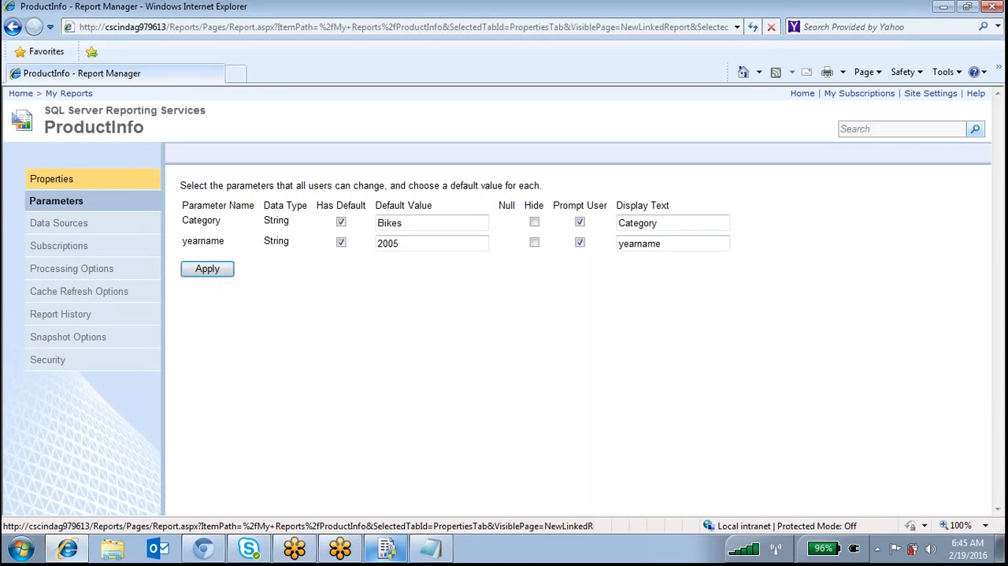
Create the linked report from ProductInfo under the name BikesReport and return to the My Reports folder
click(84, 183)
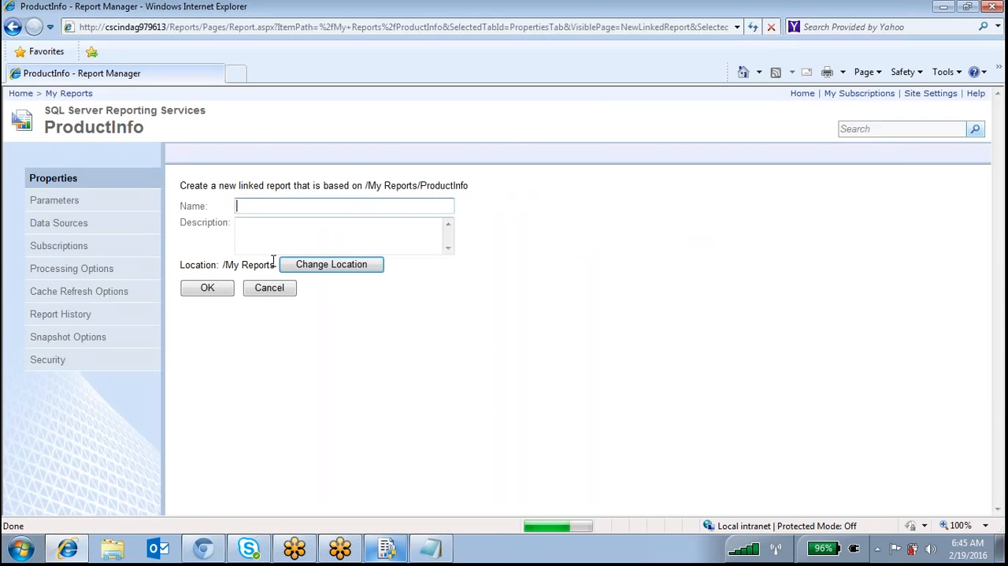
text(Bikes)
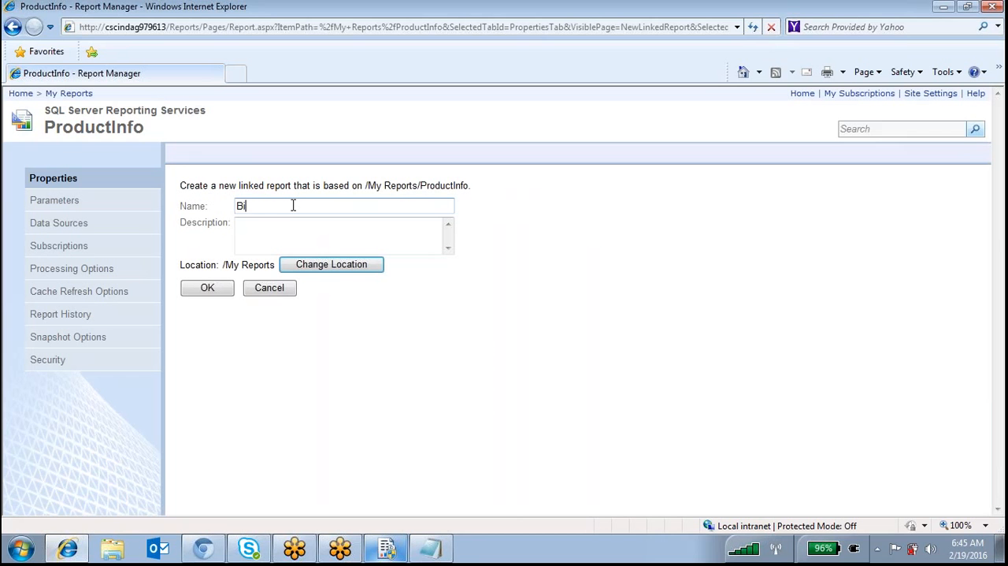
text(Report)
click(205, 291)
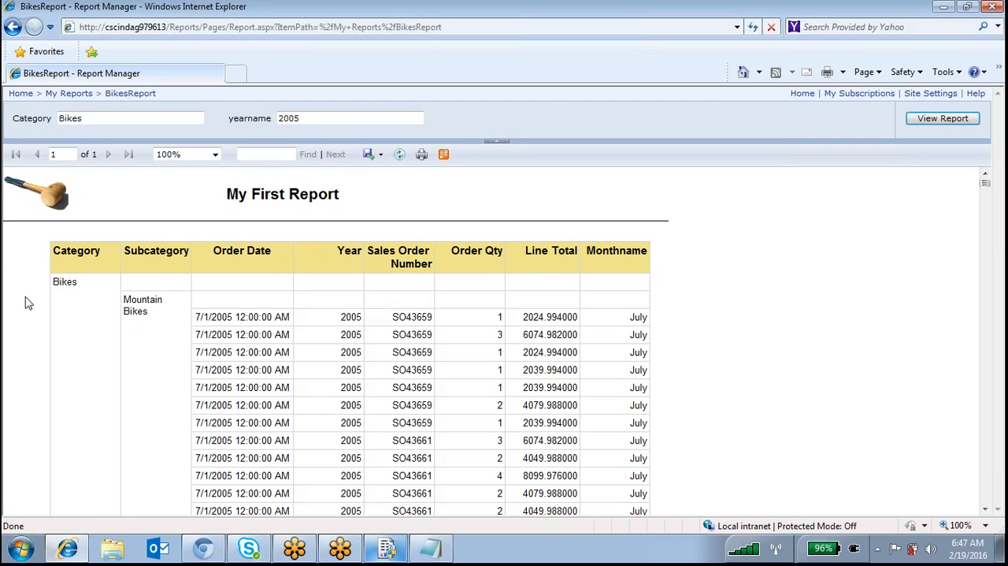
click(69, 94)
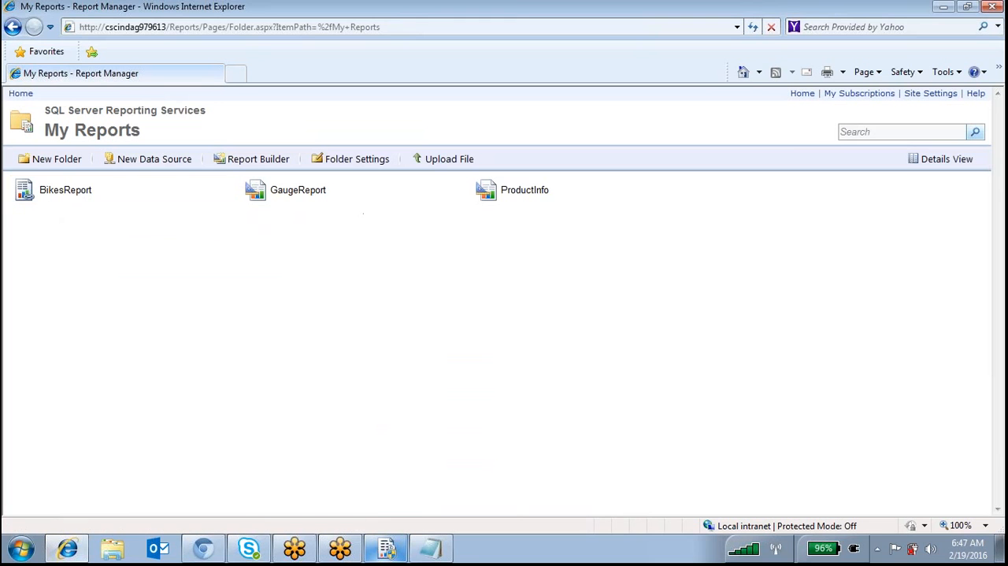
Circle the BikesReport entry and the BikesReport and GaugeReport icons with the pen, and clear the marks
mouse_move(120, 180)
mouse_down()
mouse_move(19, 186)
mouse_move(98, 218)
mouse_move(137, 189)
mouse_up()
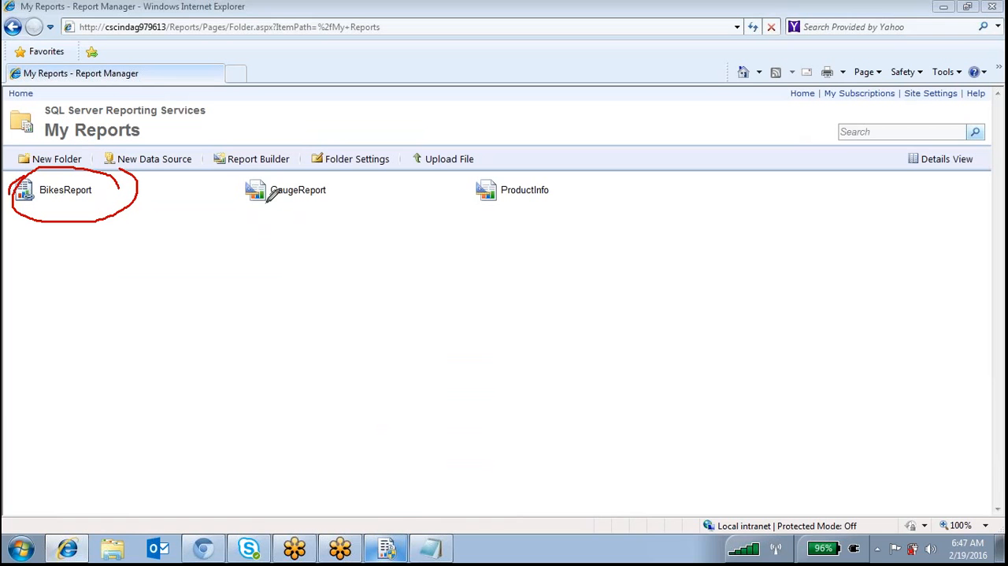
mouse_move(255, 178)
mouse_down()
mouse_move(268, 211)
mouse_move(268, 183)
mouse_move(255, 175)
mouse_up()
mouse_move(28, 172)
mouse_down()
mouse_move(26, 211)
mouse_move(42, 189)
mouse_up()
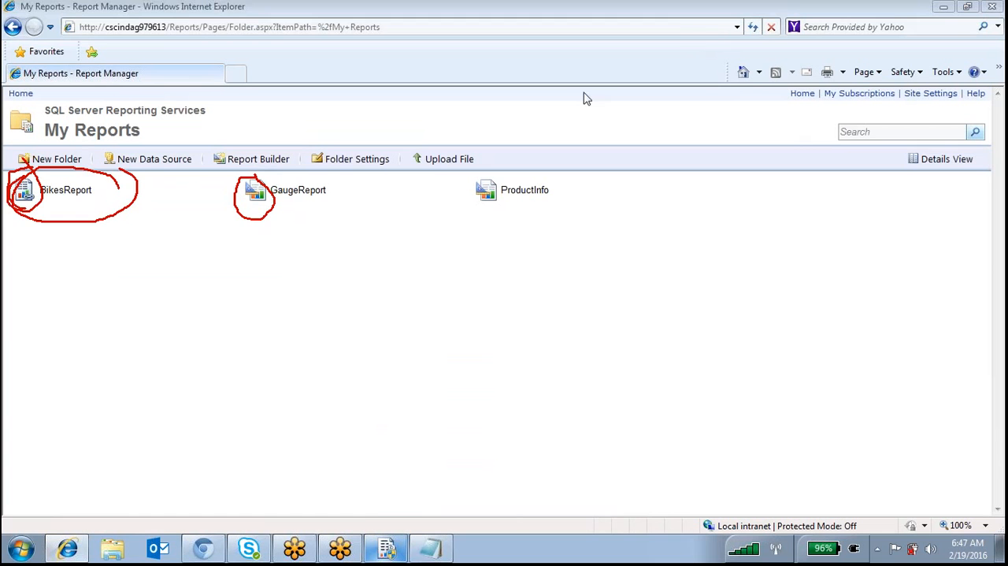
key(Escape)
Open the security settings of BikesReport and override the security inherited from its parent folder
click(234, 196)
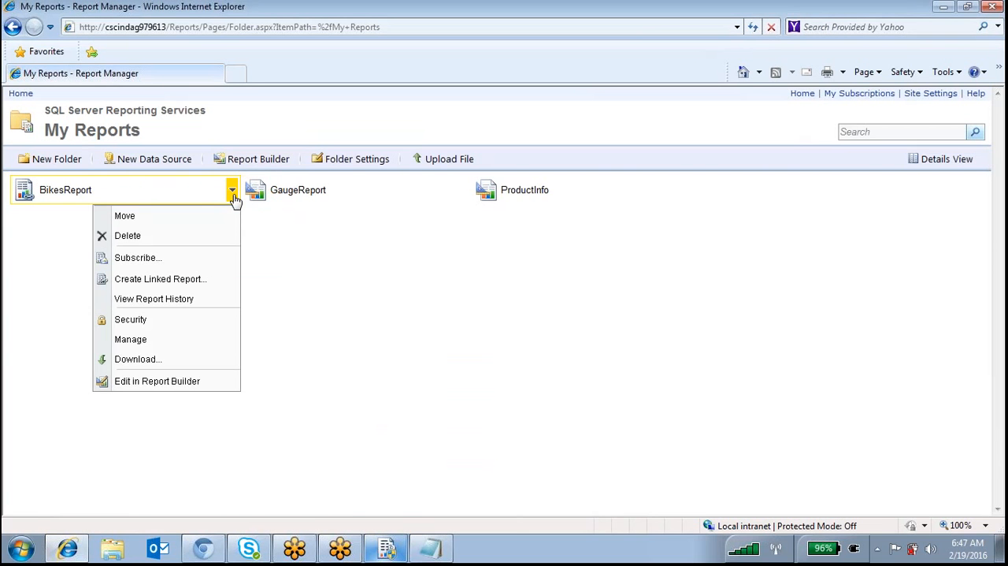
click(145, 325)
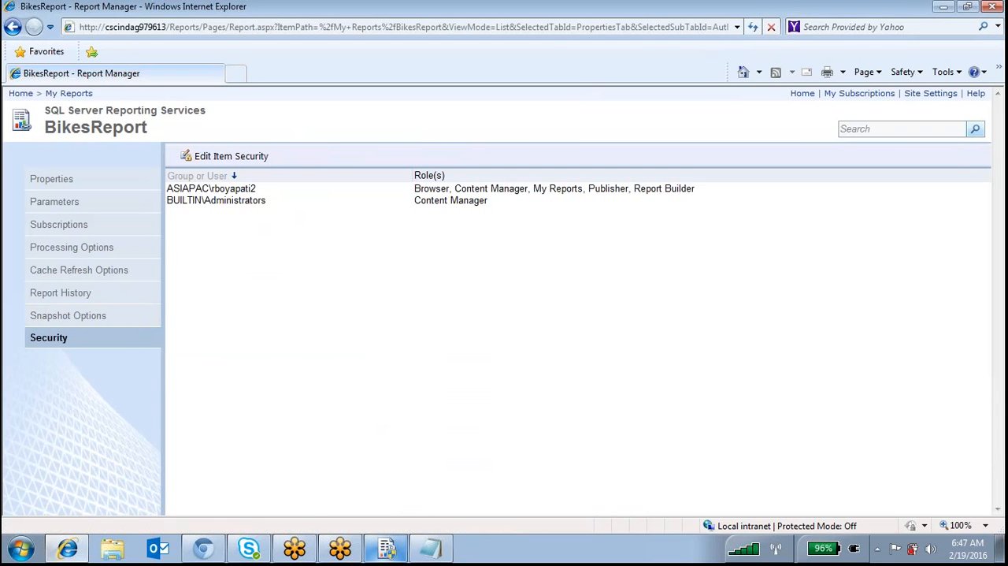
click(223, 157)
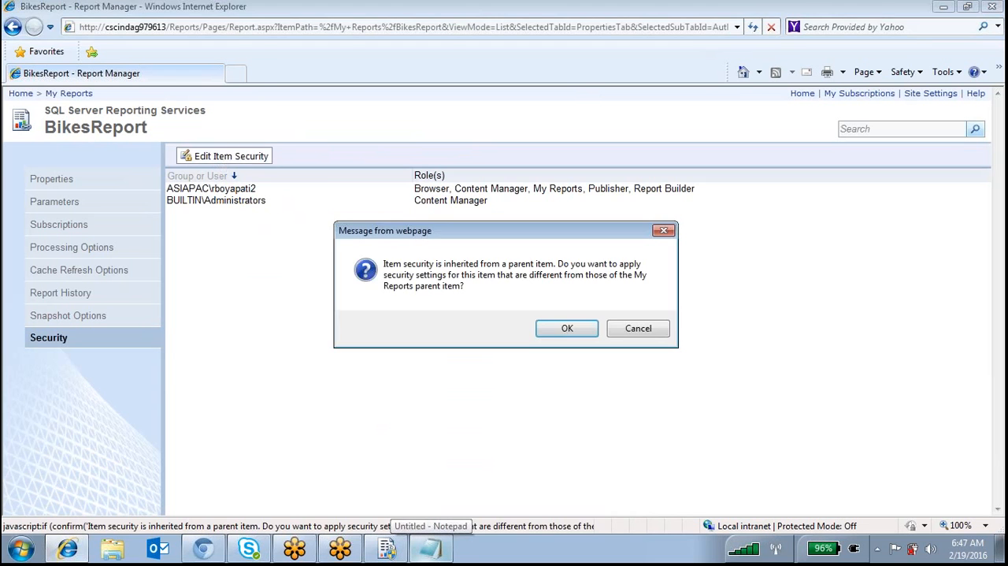
click(565, 334)
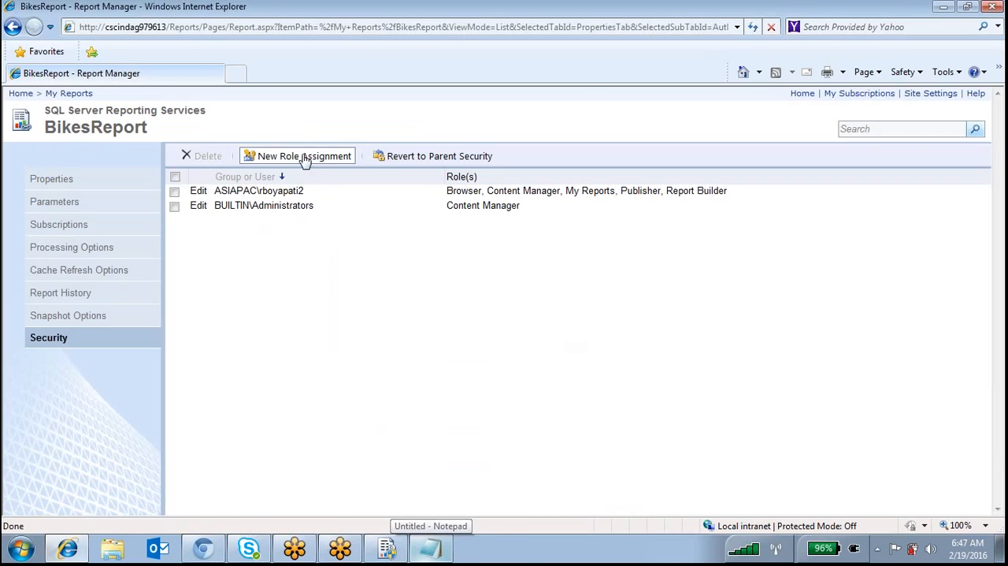
click(316, 157)
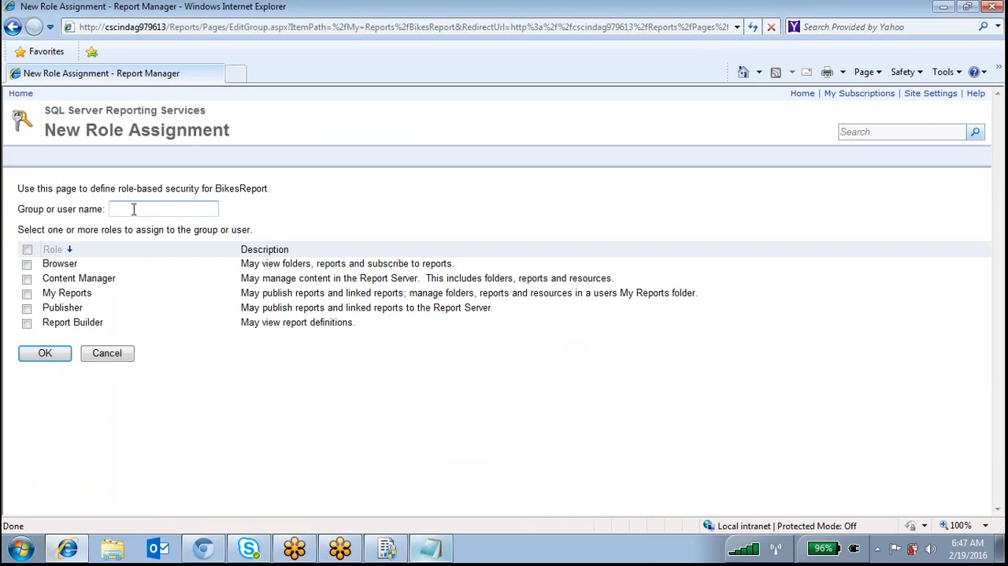
click(27, 264)
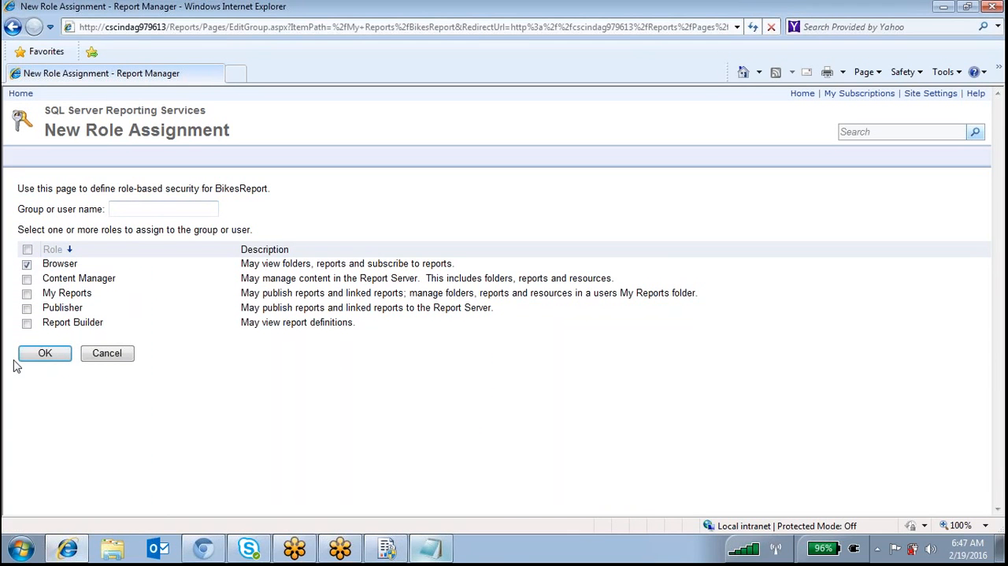
click(144, 208)
click(120, 354)
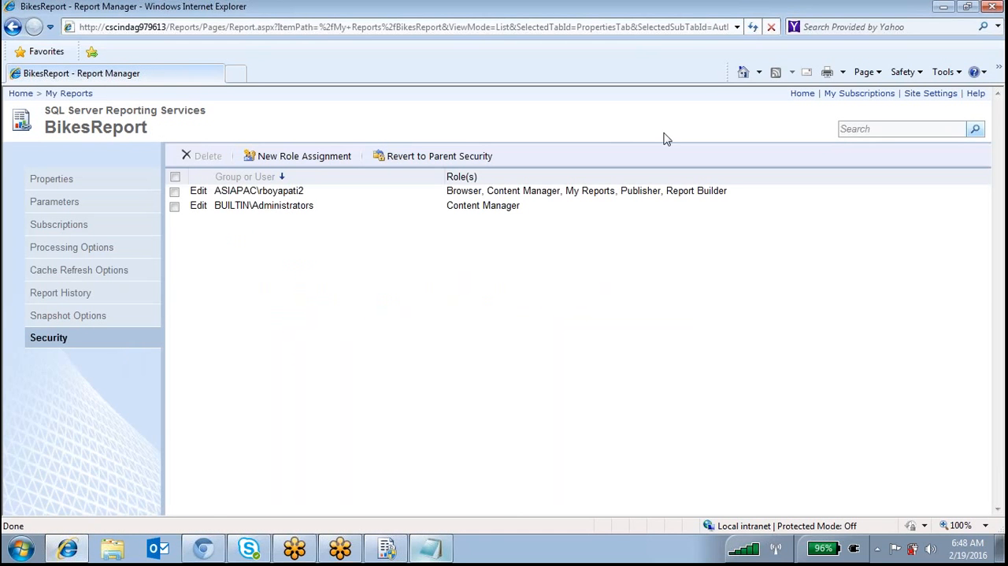
Review the default parameter values of ProductInfo by way of its new linked report page, and return to the My Reports folder
click(803, 93)
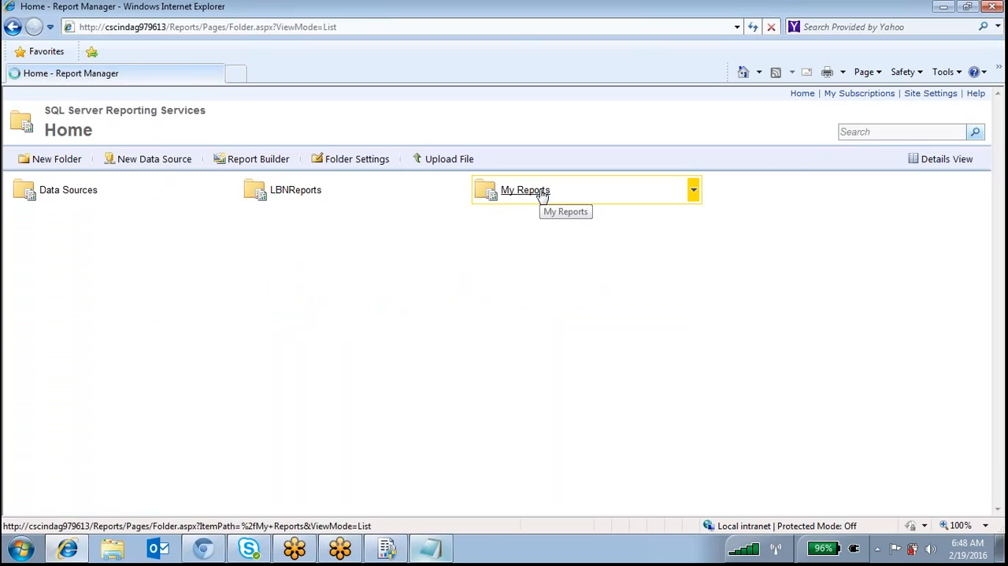
click(541, 194)
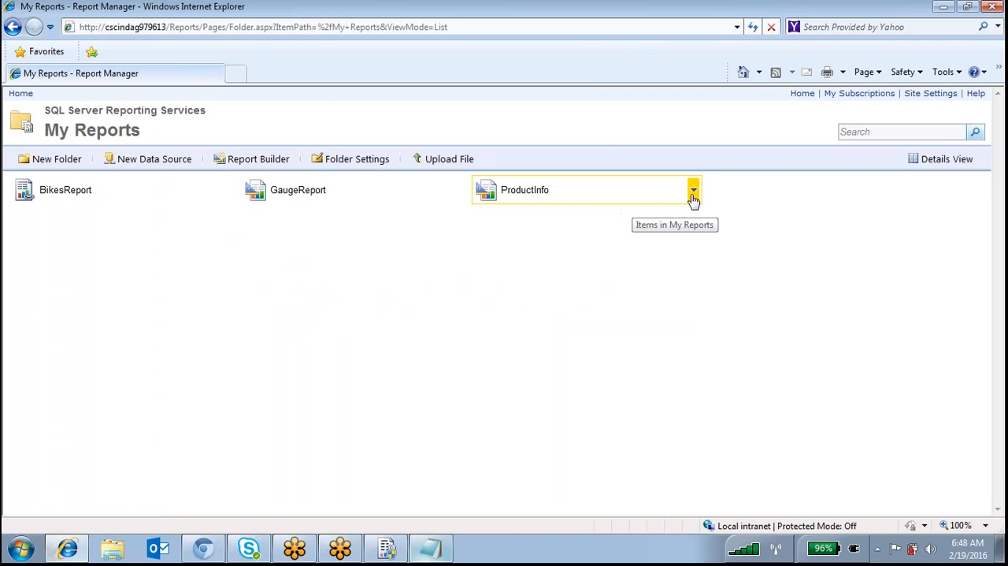
click(692, 194)
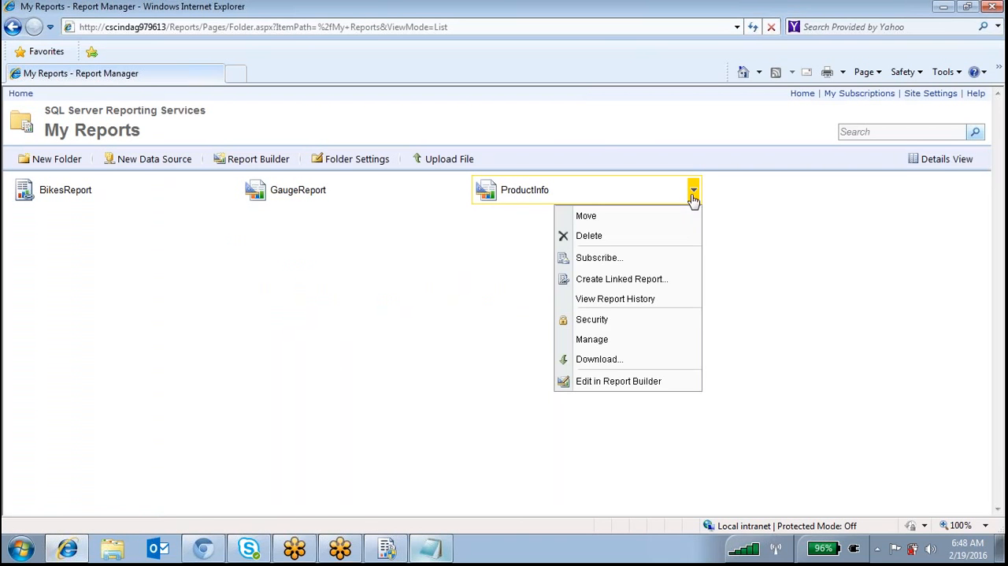
click(634, 280)
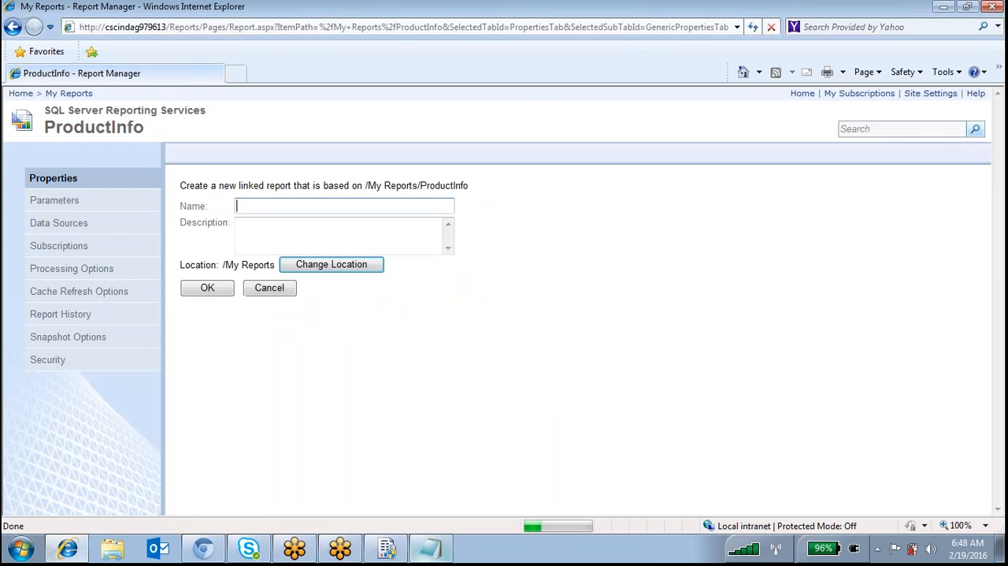
click(81, 203)
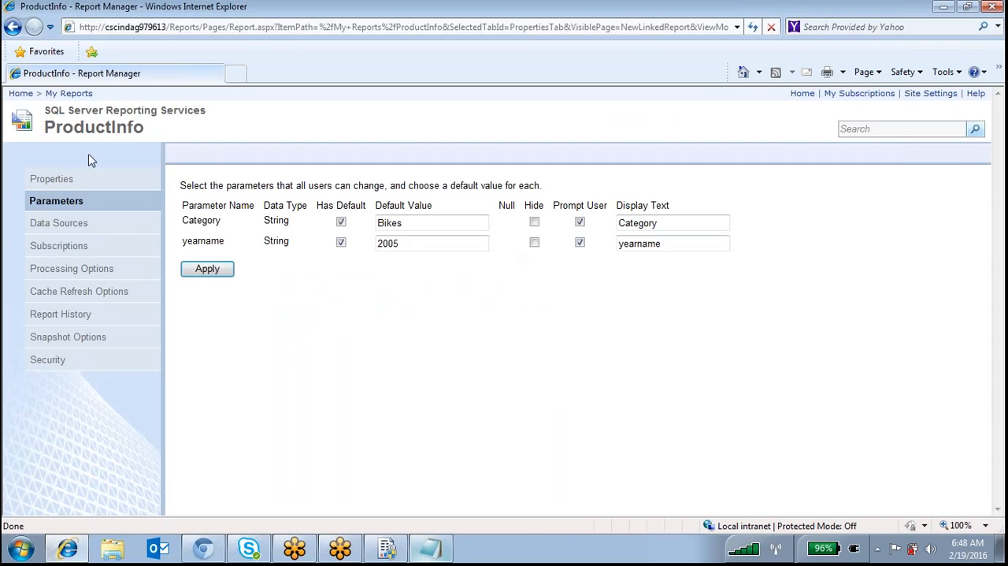
click(19, 94)
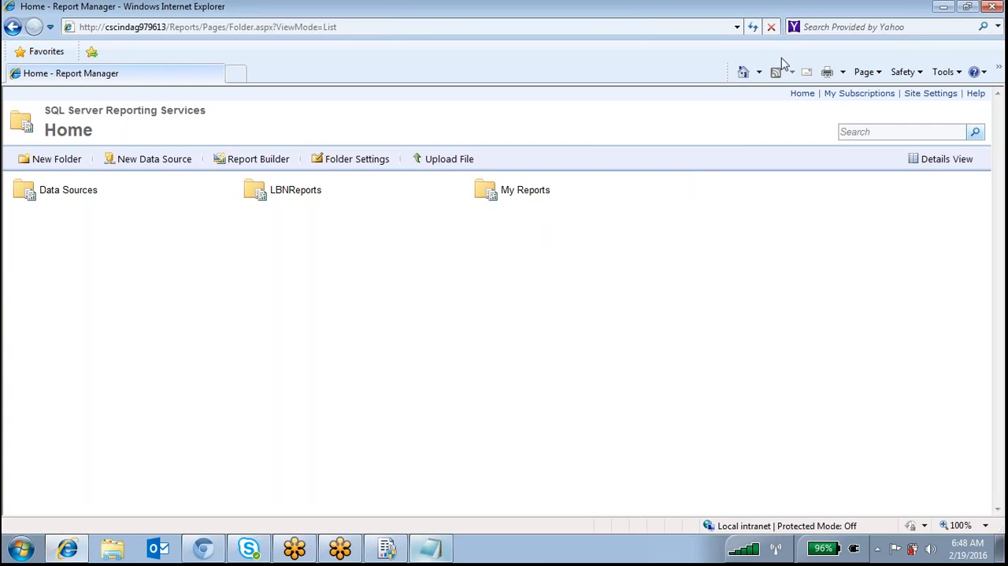
click(540, 197)
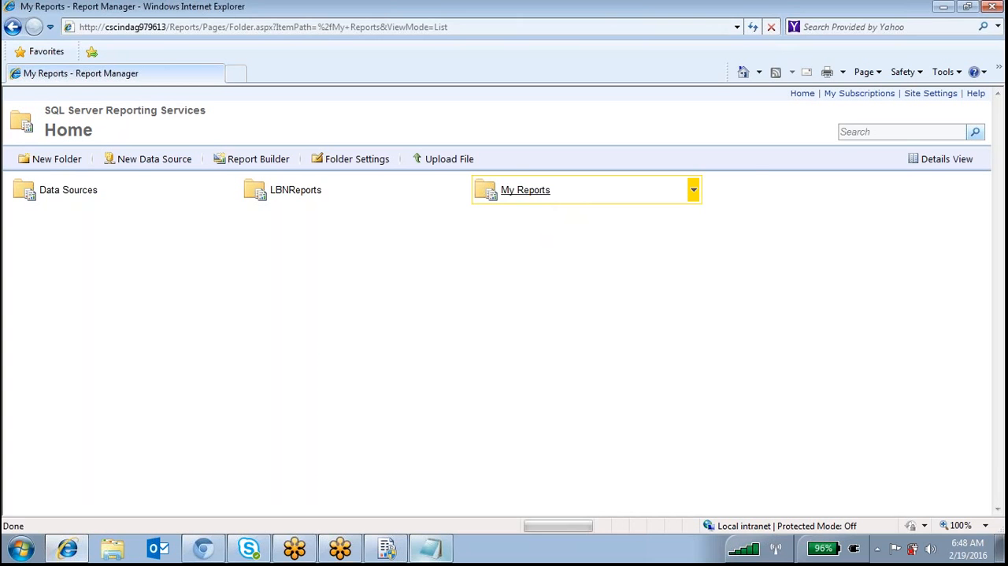
Switch to the Notepad topic list, highlight the Caching entry under report performance, and minimize the notes
click(431, 549)
click(552, 293)
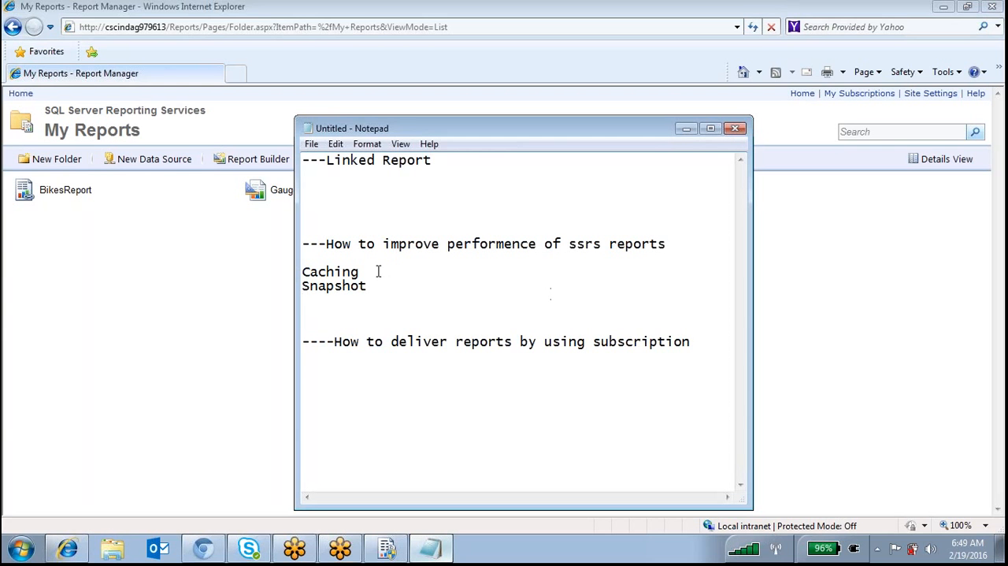
double_click(314, 271)
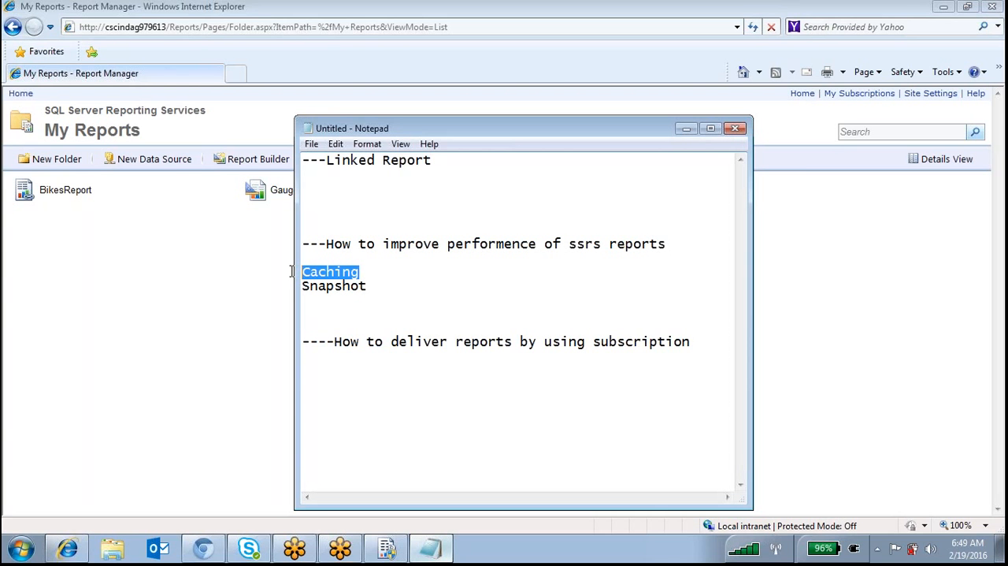
click(686, 129)
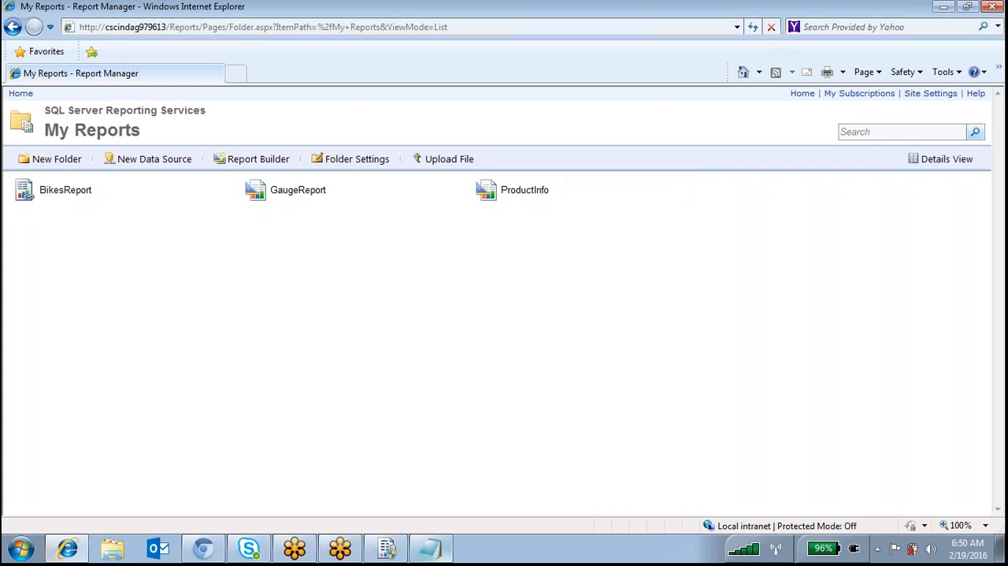
Start SQL Server Management Studio, connect to the local Database Engine with Windows Authentication, and switch back to Report Manager
mouse_move(362, 555)
click(21, 549)
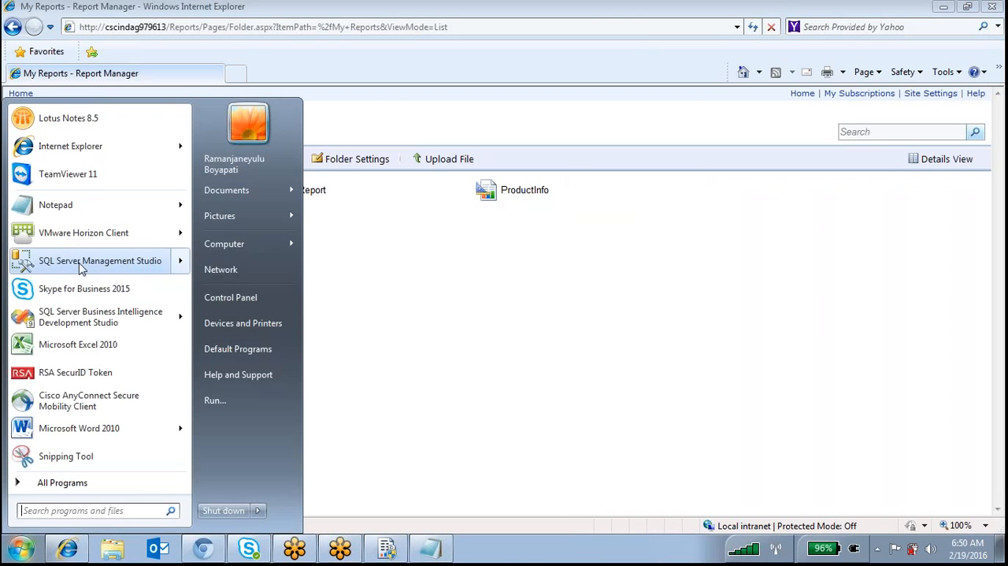
click(83, 267)
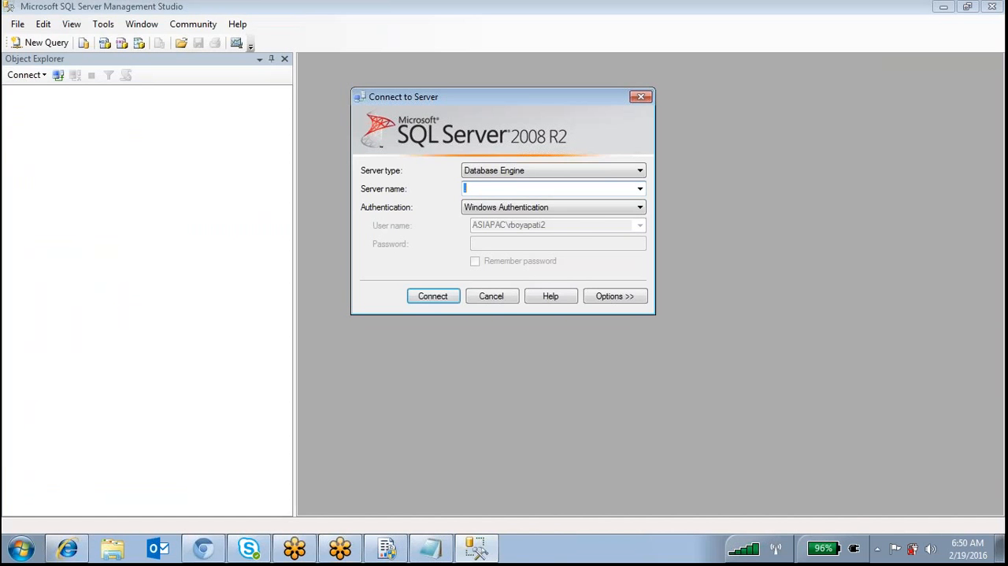
click(422, 298)
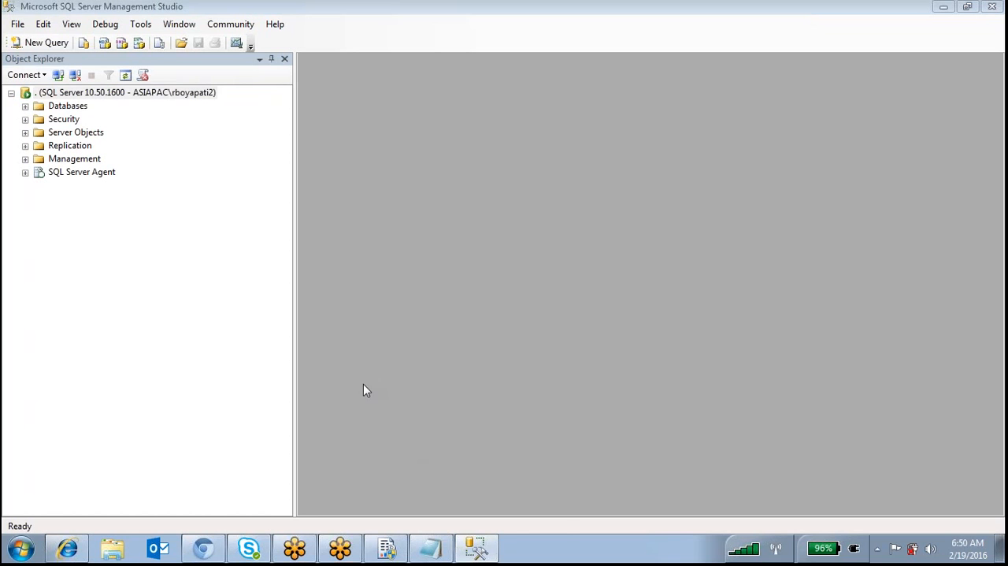
mouse_move(431, 549)
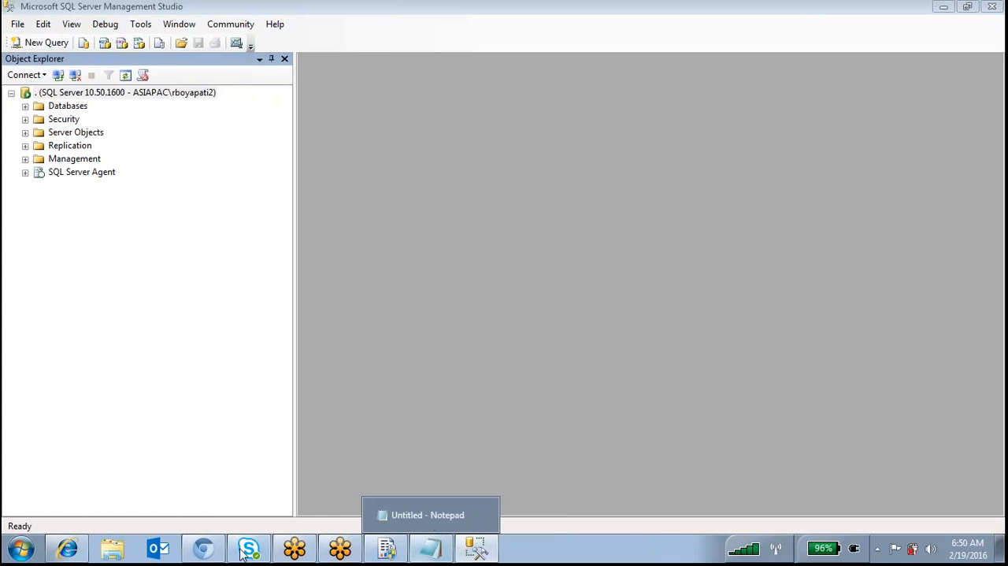
click(67, 549)
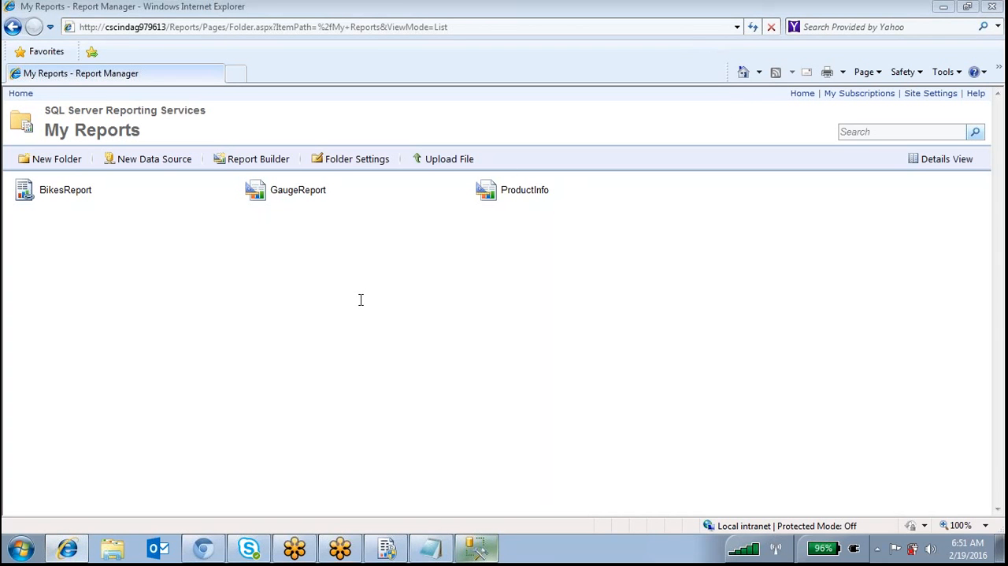
Highlight the Caching topic in Notepad once more, and open the ProductInfo report from the My Reports folder
click(425, 551)
click(371, 272)
drag(371, 272, 299, 274)
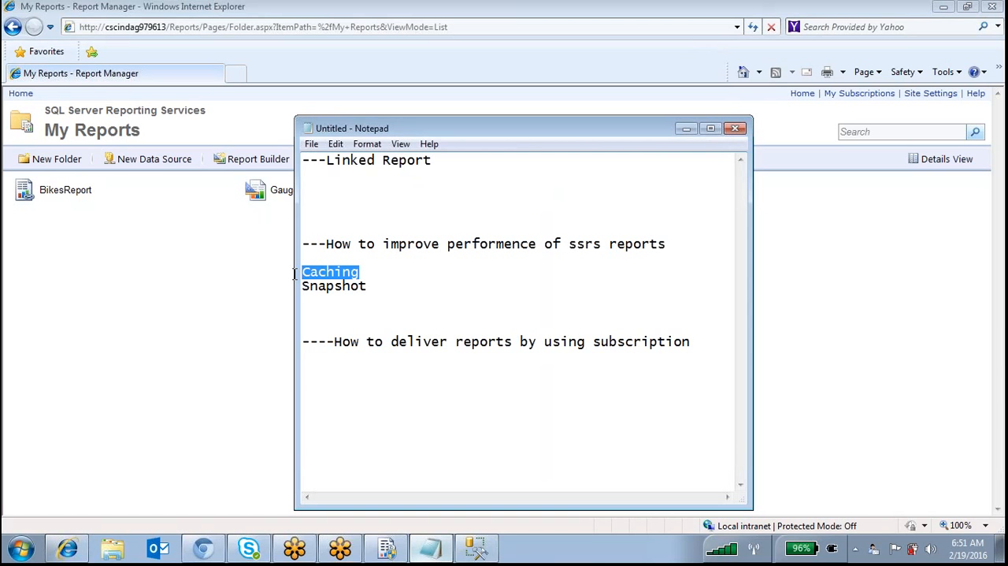
click(188, 292)
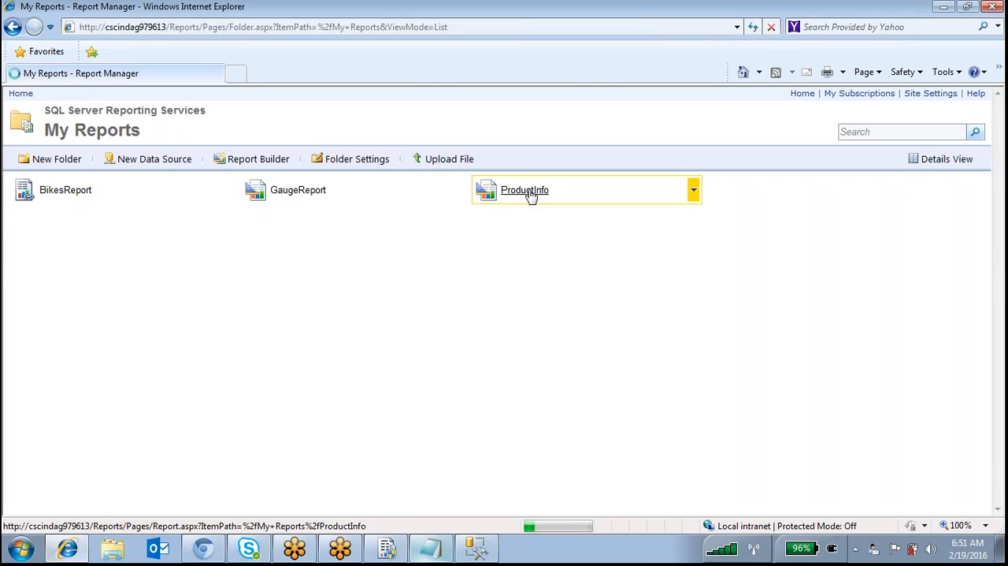
click(530, 195)
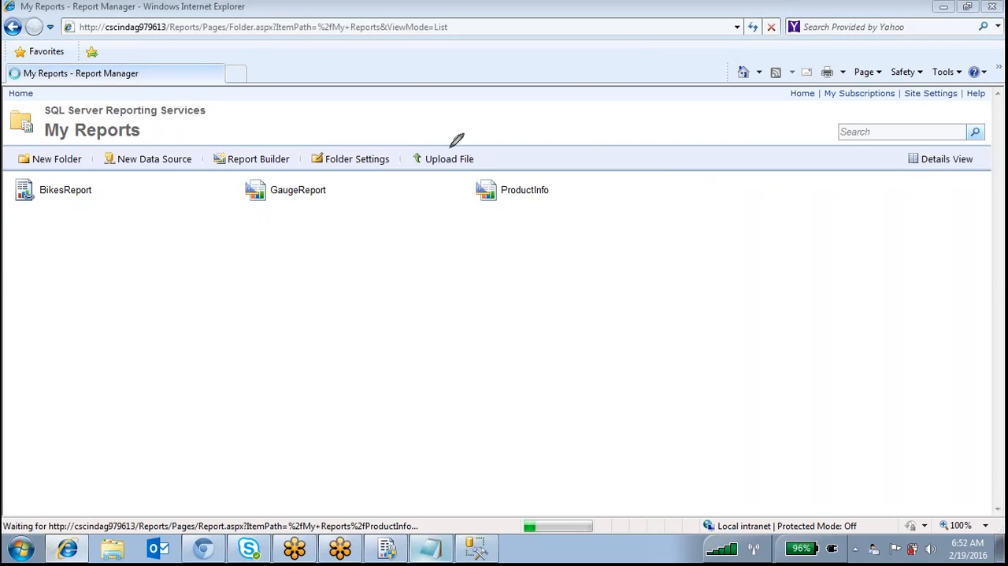
Handwrite a caching title over the report page with the pen, and draw a User box with an arrow to an empty box
drag(581, 155, 553, 155)
mouse_move(547, 155)
mouse_down()
mouse_move(465, 167)
mouse_move(452, 225)
mouse_move(604, 186)
mouse_move(592, 140)
mouse_move(576, 147)
mouse_up()
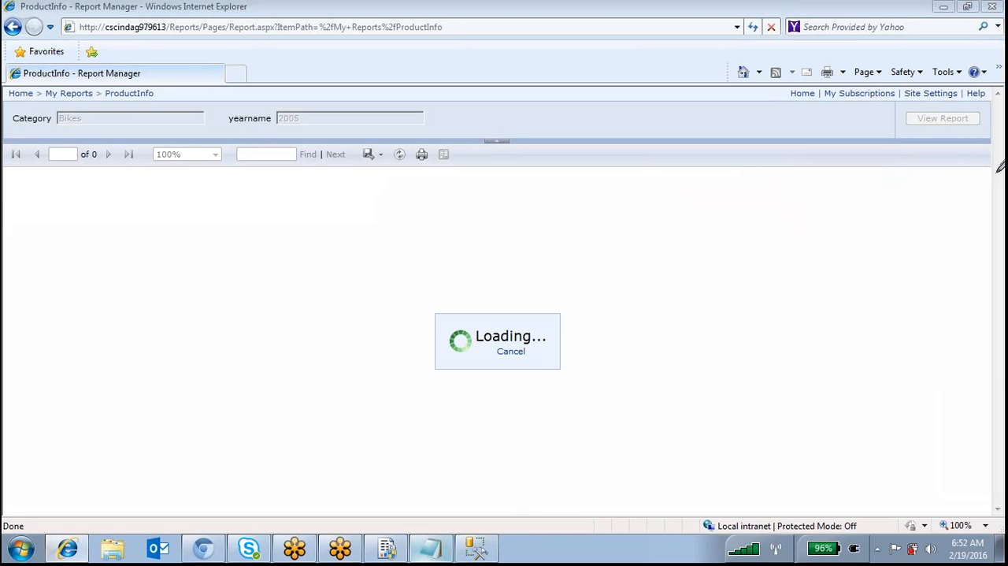
mouse_move(587, 211)
mouse_down()
mouse_move(590, 280)
mouse_move(627, 234)
mouse_move(637, 255)
mouse_move(677, 179)
mouse_move(712, 235)
mouse_move(731, 208)
mouse_move(857, 212)
mouse_up()
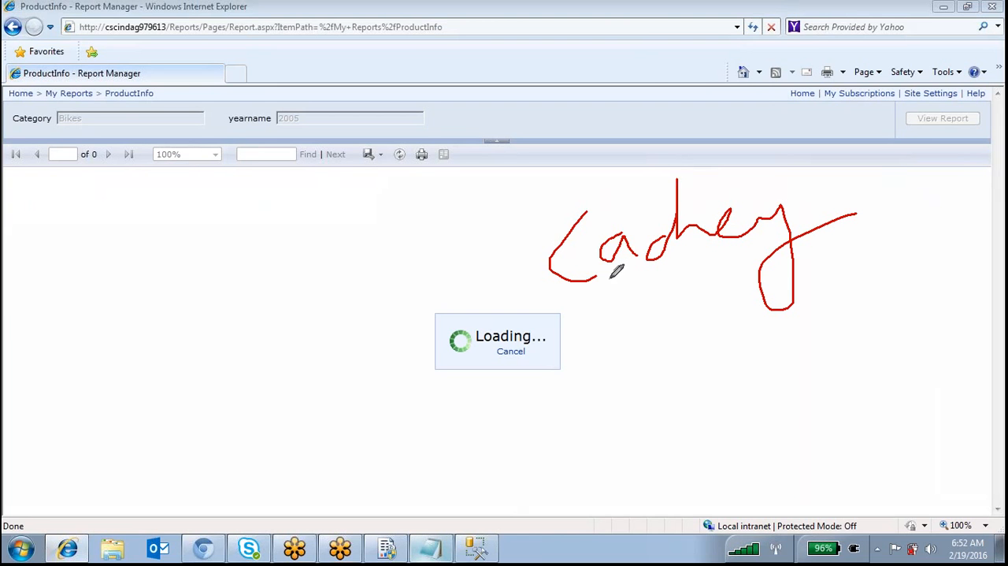
drag(268, 208, 263, 299)
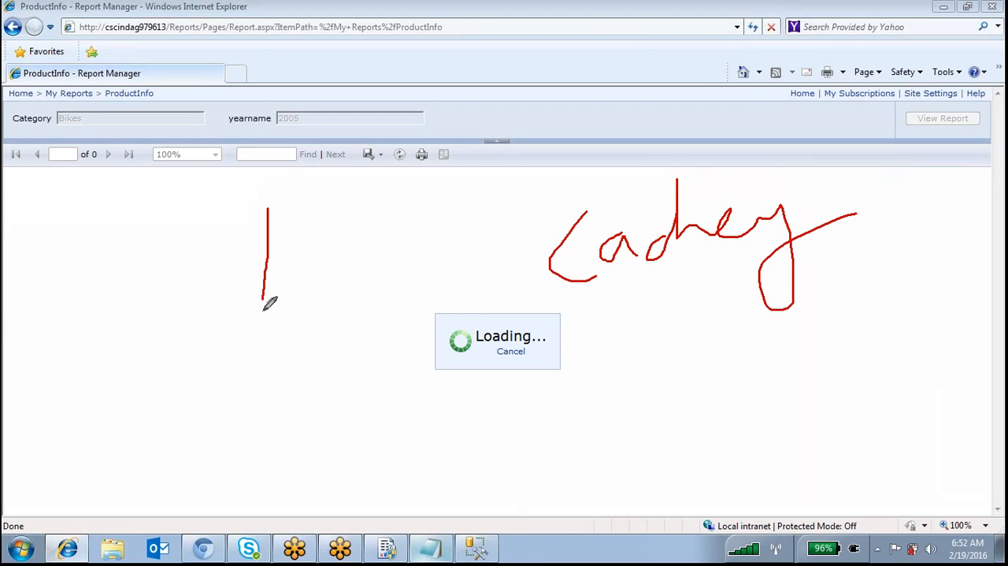
drag(393, 181, 262, 312)
drag(263, 191, 257, 228)
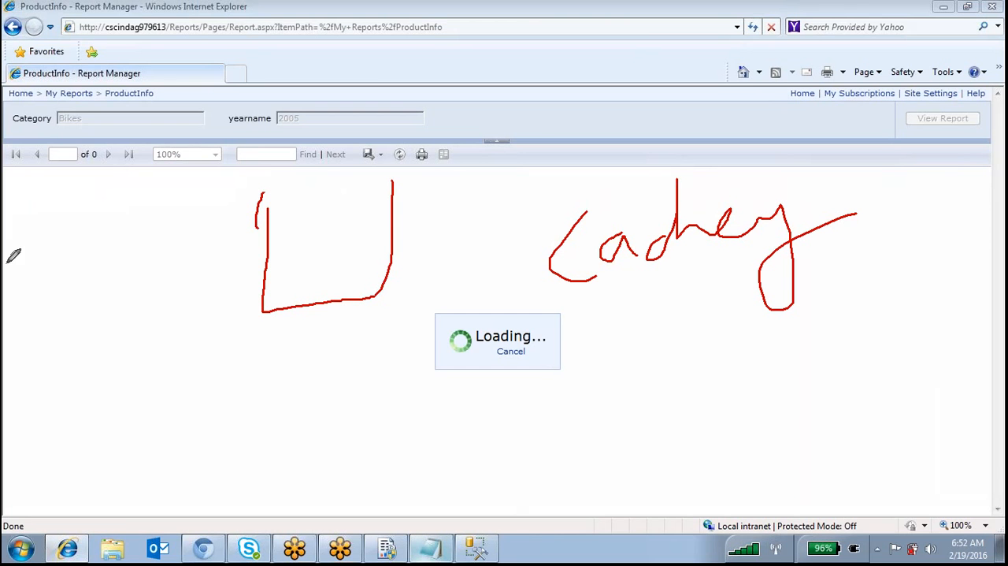
mouse_move(36, 210)
mouse_down()
mouse_move(33, 296)
mouse_move(158, 252)
mouse_move(55, 187)
mouse_move(27, 224)
mouse_move(65, 247)
mouse_move(74, 219)
mouse_up()
mouse_move(96, 211)
mouse_down()
mouse_move(117, 192)
mouse_move(121, 226)
mouse_move(151, 209)
mouse_move(154, 226)
mouse_move(276, 225)
mouse_up()
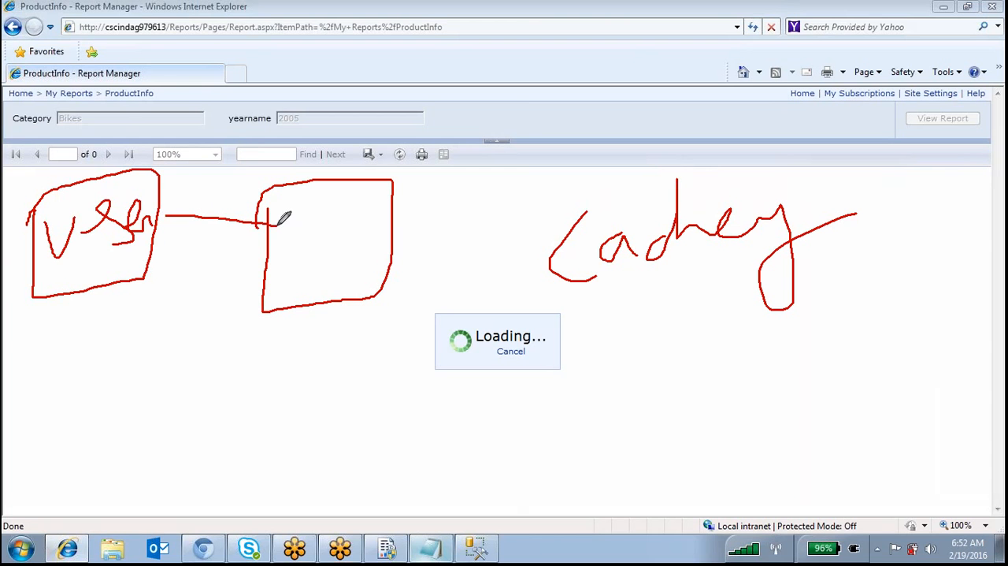
drag(210, 253, 278, 229)
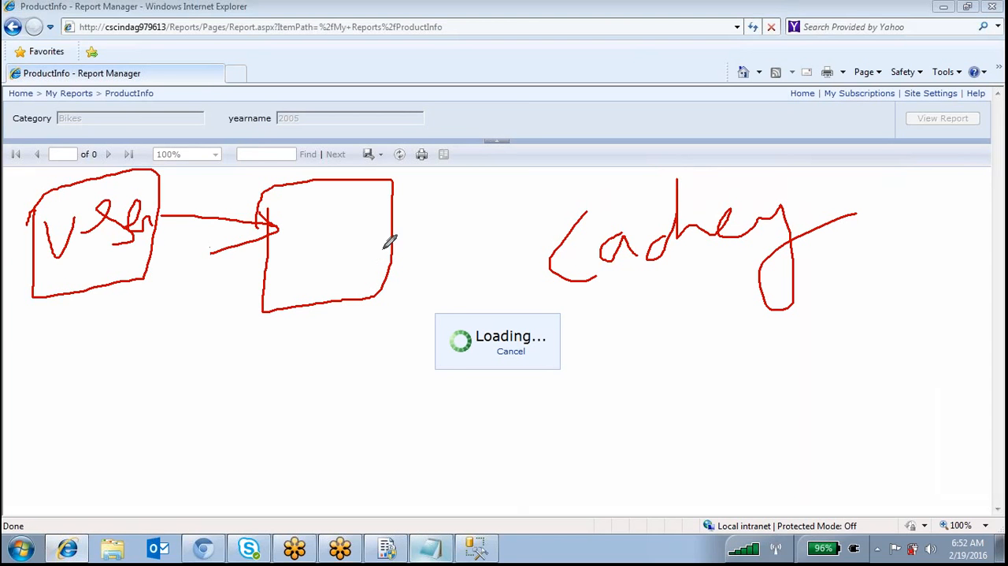
Draw an RS box connected below the empty box with two smaller boxes branching beneath it, and clear all pen marks
drag(381, 246, 447, 371)
mouse_move(380, 361)
mouse_down()
mouse_move(385, 418)
mouse_move(542, 340)
mouse_up()
drag(349, 369, 445, 352)
mouse_move(413, 414)
mouse_down()
mouse_move(436, 370)
mouse_move(442, 409)
mouse_up()
drag(478, 376, 494, 411)
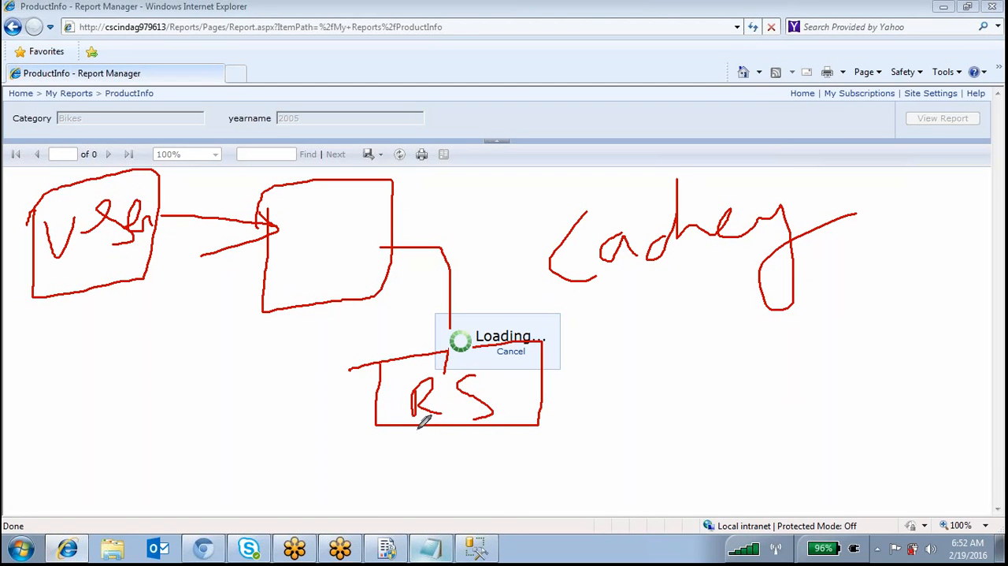
mouse_move(413, 428)
mouse_down()
mouse_move(401, 479)
mouse_move(423, 519)
mouse_move(459, 482)
mouse_move(374, 490)
mouse_move(387, 519)
mouse_move(422, 512)
mouse_up()
drag(511, 430, 522, 513)
mouse_move(517, 487)
mouse_down()
mouse_move(534, 471)
mouse_move(545, 516)
mouse_up()
drag(575, 474, 561, 523)
drag(504, 463, 502, 516)
drag(588, 518, 588, 455)
drag(504, 465, 587, 454)
drag(503, 517, 559, 520)
right_click(867, 345)
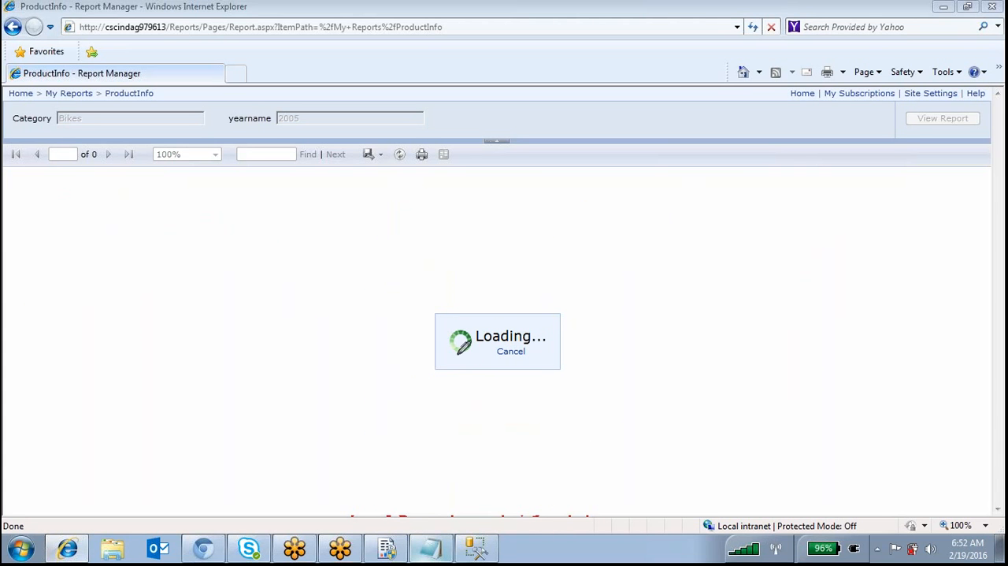
Sketch two linked boxes over the loading report page, with a wider box below them branching to two small ones
mouse_move(104, 228)
mouse_down()
mouse_move(95, 290)
mouse_move(134, 218)
mouse_move(80, 237)
mouse_up()
mouse_move(336, 213)
mouse_down()
mouse_move(331, 296)
mouse_move(461, 211)
mouse_up()
drag(461, 211, 298, 235)
drag(428, 407, 432, 434)
mouse_move(492, 441)
mouse_down()
mouse_move(397, 383)
mouse_move(310, 404)
mouse_up()
mouse_move(433, 463)
mouse_down()
mouse_move(434, 502)
mouse_move(455, 462)
mouse_up()
drag(575, 466, 578, 454)
drag(449, 440, 449, 476)
drag(579, 433, 583, 477)
drag(426, 292, 451, 386)
drag(203, 258, 283, 248)
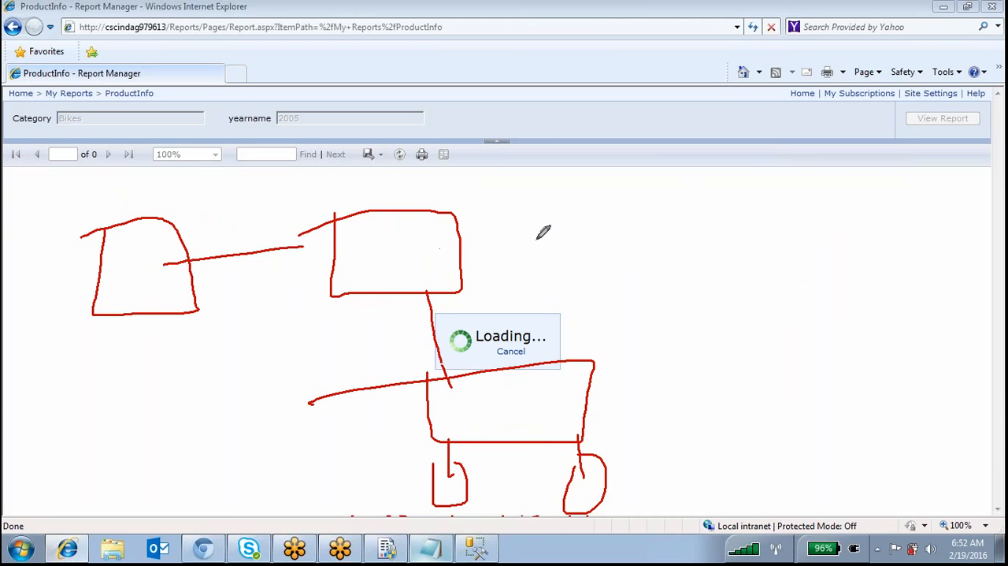
Draw two boxes over the report's header row, and below the second one a box branching to two smaller boxes
drag(236, 299, 214, 226)
mouse_move(466, 211)
mouse_down()
mouse_move(455, 216)
mouse_move(573, 277)
mouse_move(482, 205)
mouse_up()
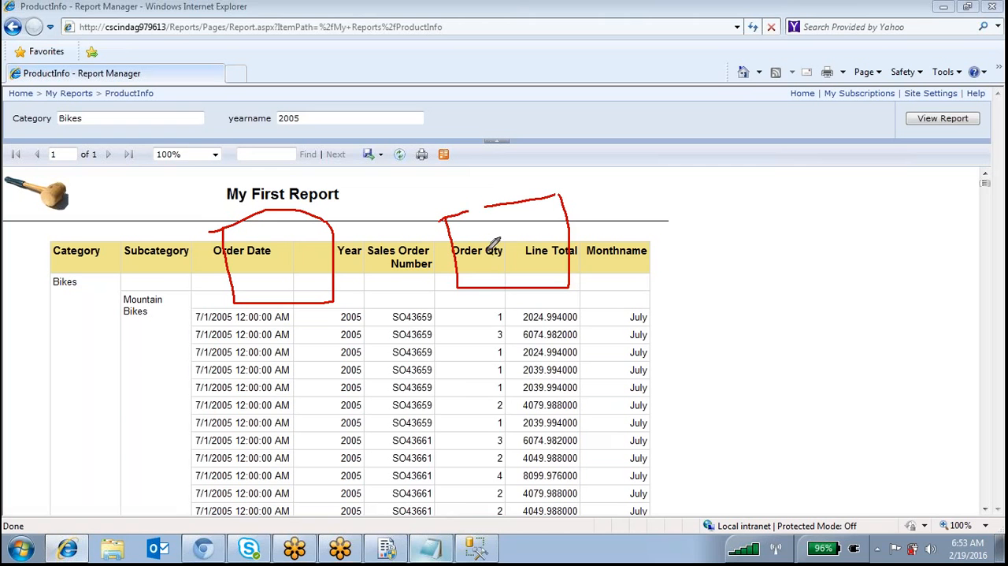
drag(518, 298, 526, 367)
mouse_move(462, 372)
mouse_down()
mouse_move(468, 391)
mouse_move(508, 373)
mouse_move(429, 398)
mouse_up()
mouse_move(500, 449)
mouse_down()
mouse_move(496, 483)
mouse_move(514, 539)
mouse_move(471, 490)
mouse_up()
mouse_move(591, 432)
mouse_down()
mouse_move(595, 480)
mouse_move(642, 516)
mouse_move(585, 465)
mouse_up()
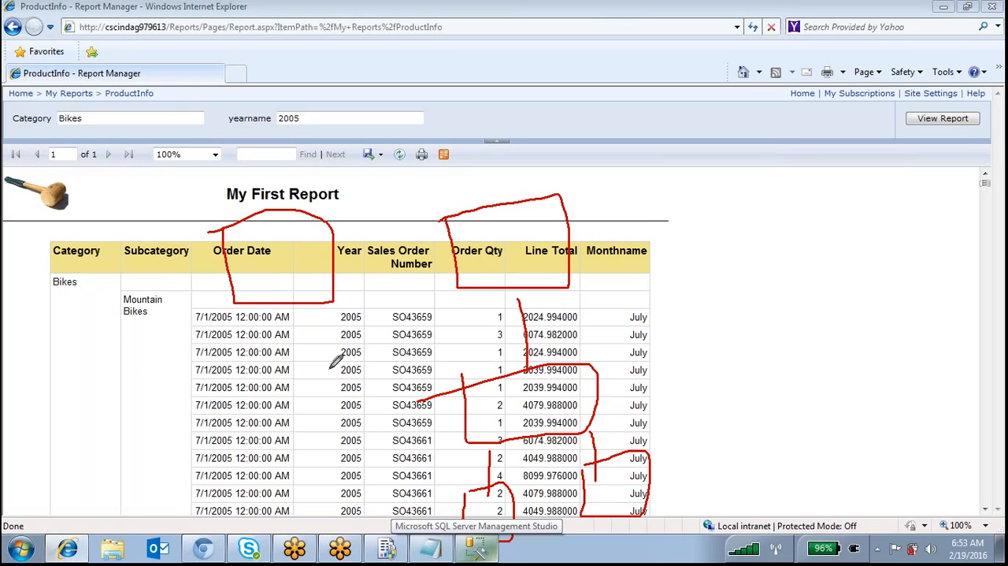
Link the two upper boxes with a line, label them User and Rm, label the middle box rs, and label both small boxes
drag(352, 256, 487, 249)
mouse_move(241, 248)
mouse_down()
mouse_move(268, 260)
mouse_move(283, 291)
mouse_move(323, 276)
mouse_move(352, 291)
mouse_up()
mouse_move(498, 214)
mouse_down()
mouse_move(498, 279)
mouse_move(536, 263)
mouse_move(577, 293)
mouse_up()
mouse_move(529, 385)
mouse_down()
mouse_move(548, 364)
mouse_move(575, 411)
mouse_up()
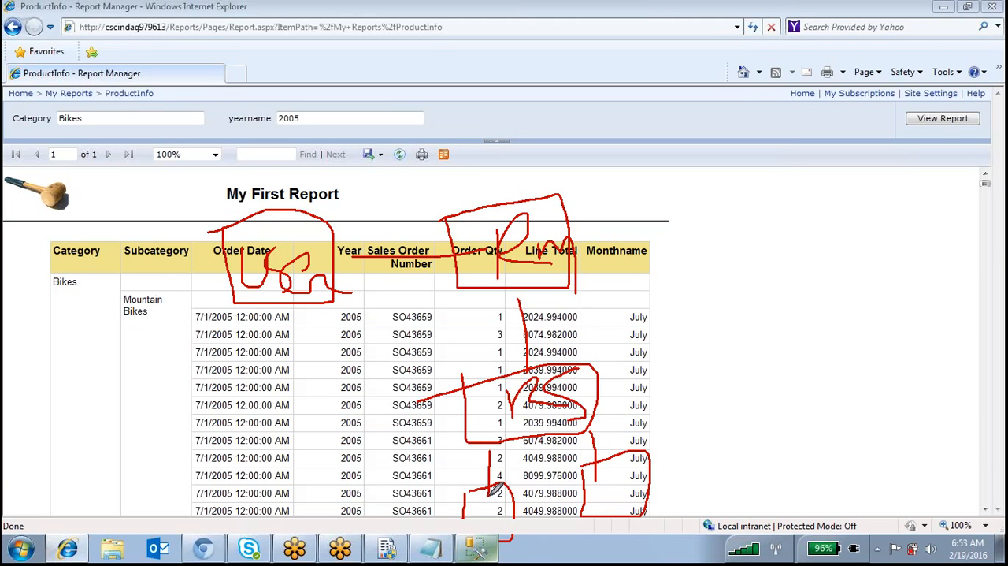
mouse_move(482, 493)
mouse_down()
mouse_move(494, 479)
mouse_move(497, 490)
mouse_move(520, 488)
mouse_up()
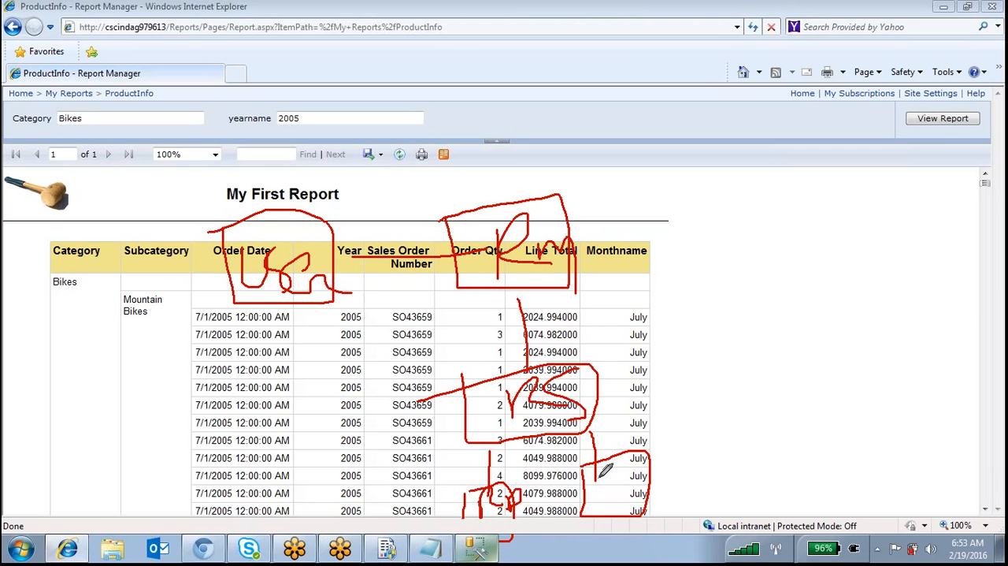
mouse_move(606, 473)
mouse_down()
mouse_move(599, 504)
mouse_move(642, 457)
mouse_move(656, 474)
mouse_move(652, 499)
mouse_up()
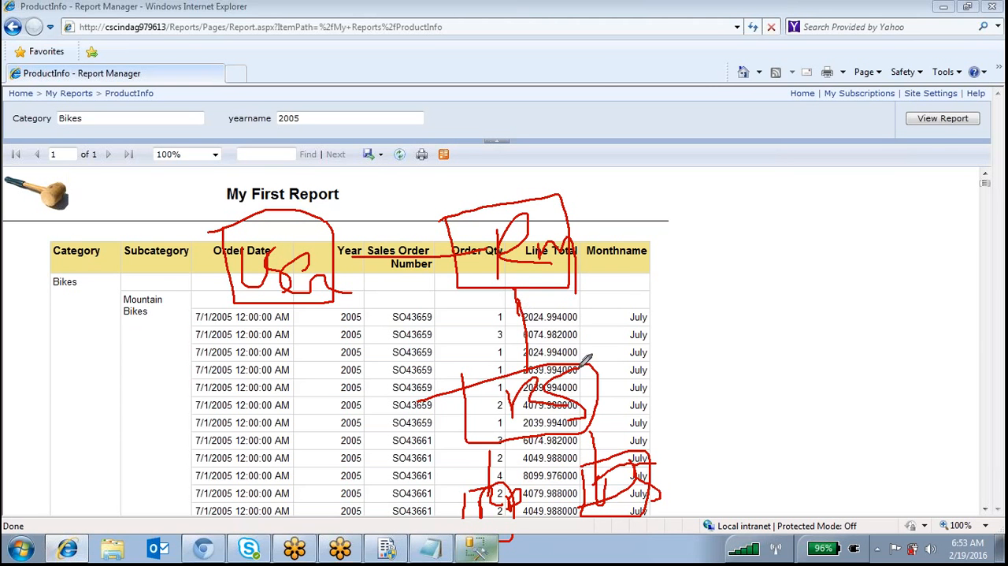
Draw the request and return paths around the diagram, and add a caching box linked to Rm with an arrow from the User side
mouse_move(256, 179)
mouse_down()
mouse_move(618, 162)
mouse_move(592, 249)
mouse_move(617, 383)
mouse_up()
mouse_move(440, 449)
mouse_down()
mouse_move(425, 301)
mouse_move(273, 317)
mouse_move(297, 340)
mouse_up()
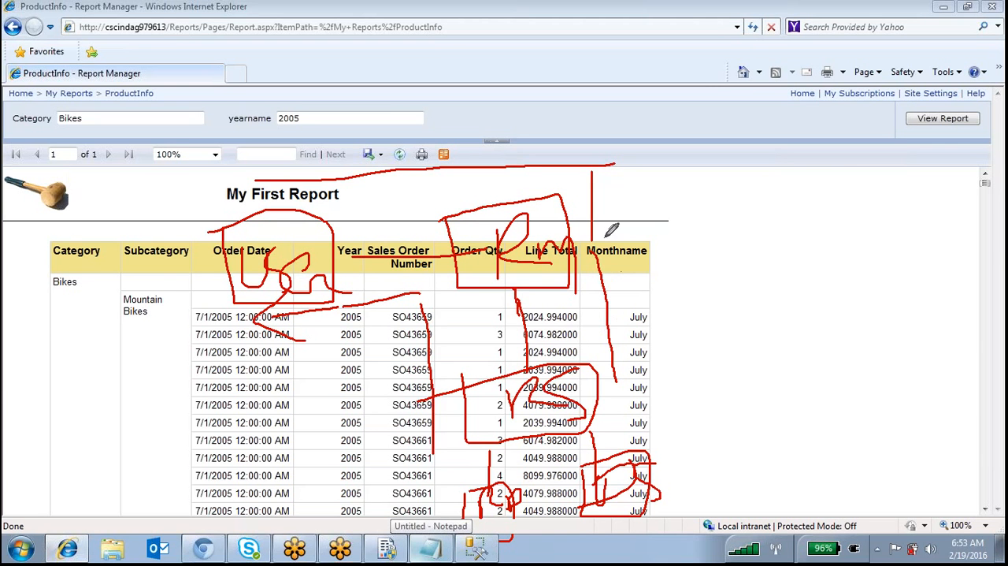
drag(576, 244, 736, 211)
mouse_move(745, 161)
mouse_down()
mouse_move(836, 279)
mouse_move(820, 165)
mouse_move(783, 228)
mouse_move(805, 211)
mouse_move(833, 221)
mouse_move(859, 192)
mouse_move(922, 218)
mouse_move(927, 181)
mouse_move(945, 243)
mouse_move(994, 230)
mouse_up()
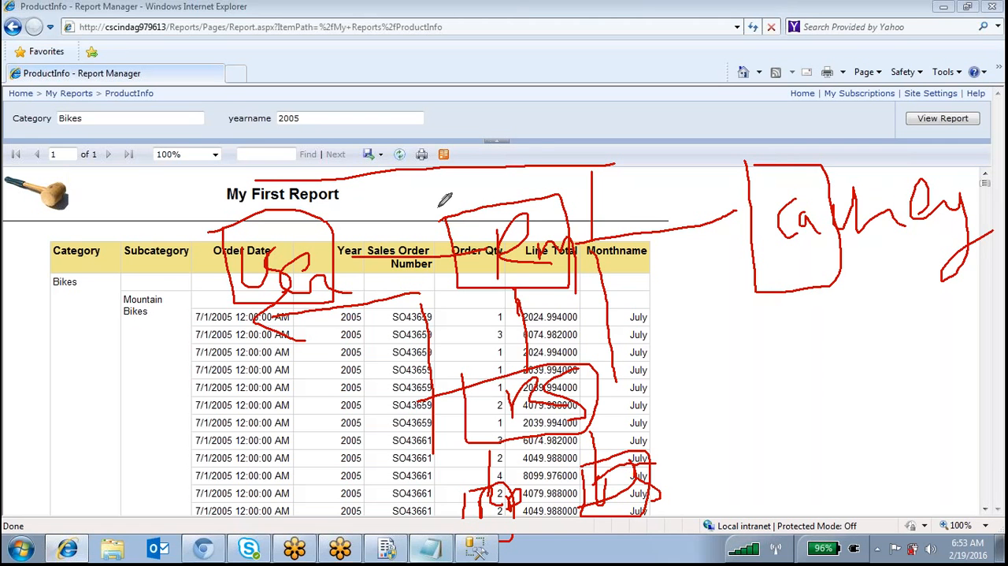
drag(261, 145, 698, 150)
mouse_move(698, 197)
mouse_down()
mouse_move(697, 210)
mouse_move(711, 195)
mouse_up()
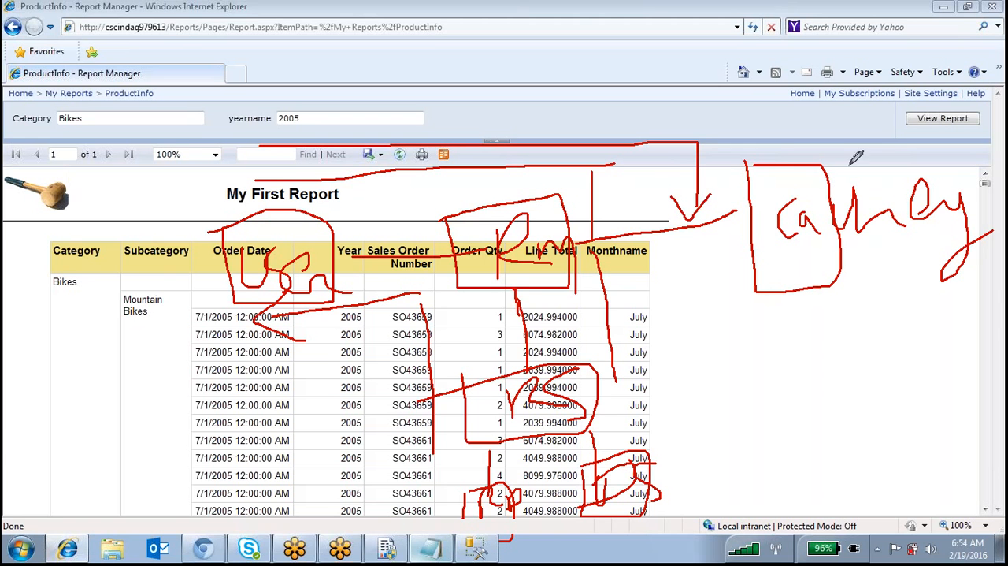
Enclose the whole caching label in a larger box, add a downward arrow beside it, and draw a curved return path to User
mouse_move(758, 187)
mouse_down()
mouse_move(999, 288)
mouse_move(984, 144)
mouse_move(758, 168)
mouse_up()
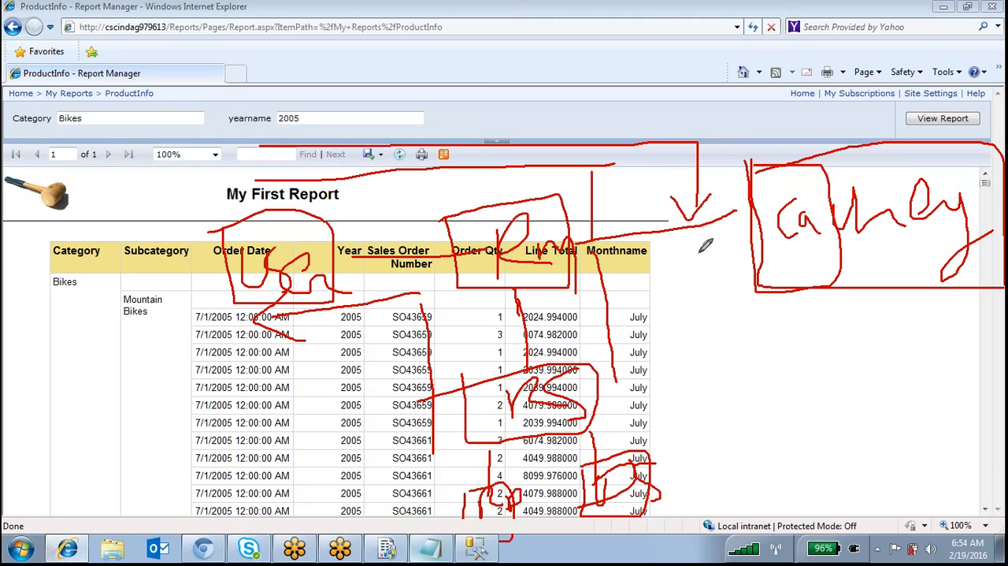
drag(682, 259, 684, 369)
drag(667, 361, 726, 350)
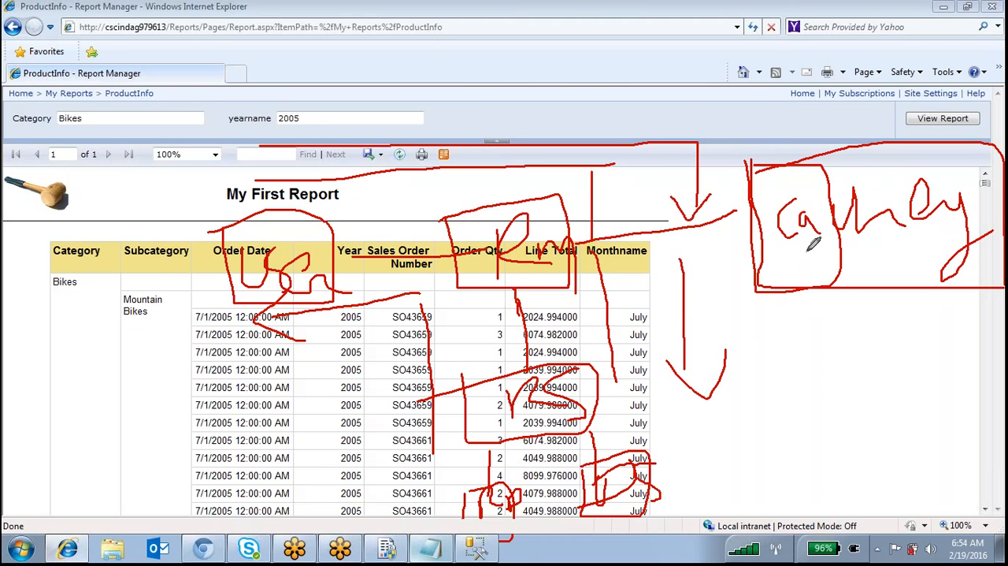
mouse_move(807, 155)
mouse_down()
mouse_move(582, 90)
mouse_move(279, 106)
mouse_move(268, 142)
mouse_move(371, 144)
mouse_up()
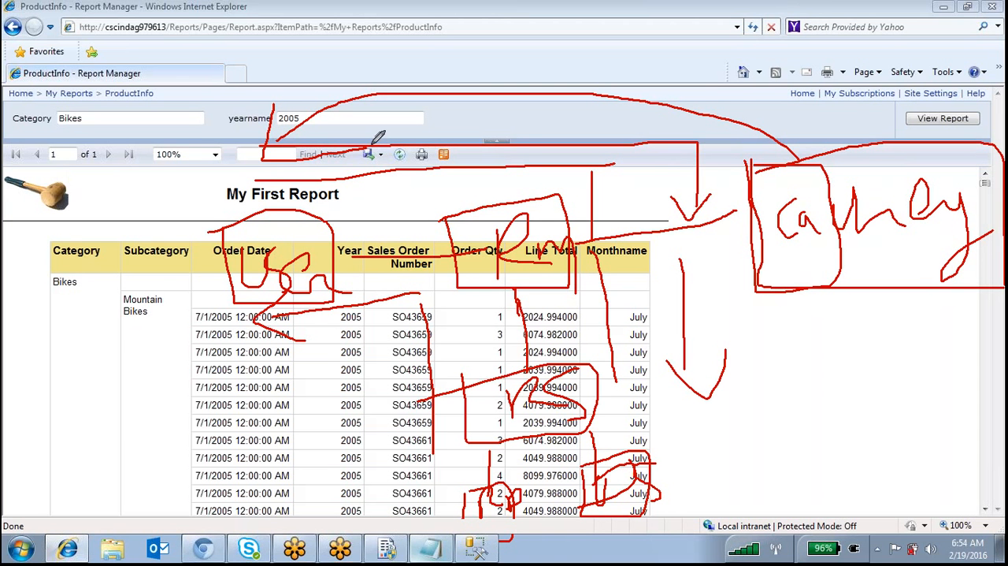
Outline the rs box and the two small boxes below it again, and circle both small boxes
drag(451, 383, 465, 443)
drag(572, 438, 593, 355)
mouse_move(466, 494)
mouse_down()
mouse_move(490, 528)
mouse_move(504, 479)
mouse_move(478, 479)
mouse_up()
mouse_move(586, 460)
mouse_down()
mouse_move(590, 509)
mouse_move(654, 450)
mouse_move(583, 461)
mouse_up()
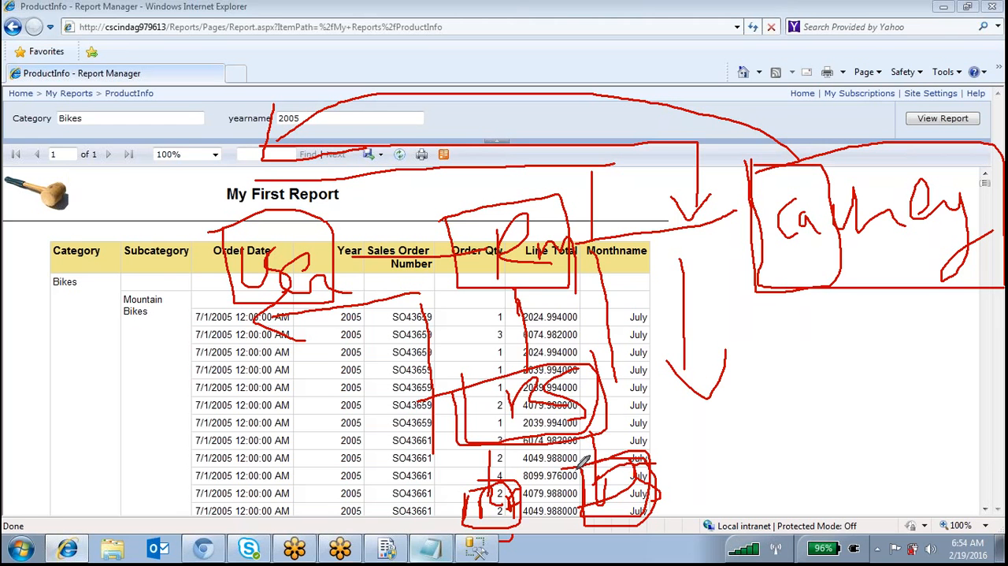
mouse_move(515, 448)
mouse_down()
mouse_move(504, 542)
mouse_move(520, 451)
mouse_up()
mouse_move(646, 445)
mouse_down()
mouse_move(661, 520)
mouse_move(668, 451)
mouse_up()
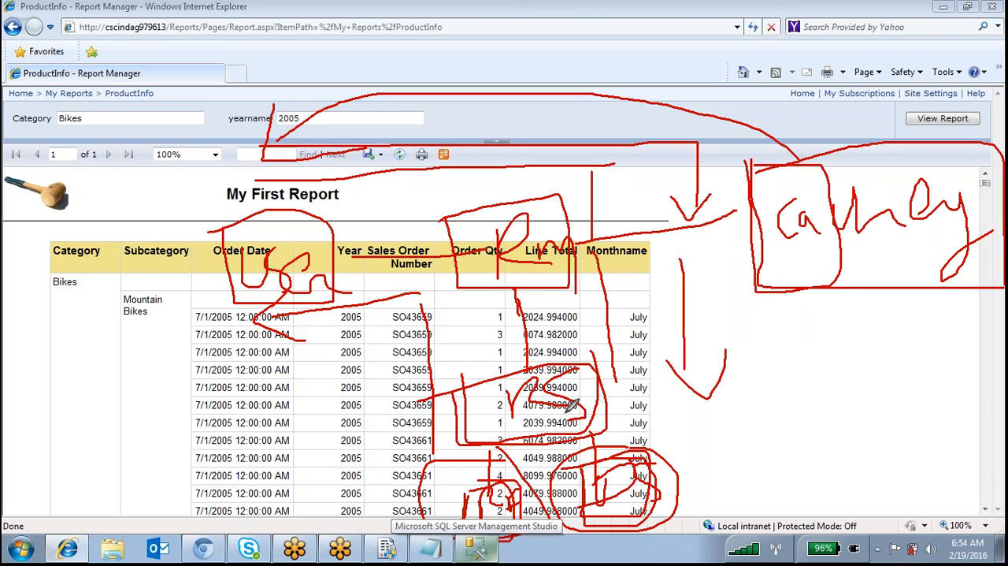
Retrace the return path from rs to User, the rings around the two small boxes, and the caching box outline
mouse_move(449, 439)
mouse_down()
mouse_move(440, 323)
mouse_move(277, 302)
mouse_up()
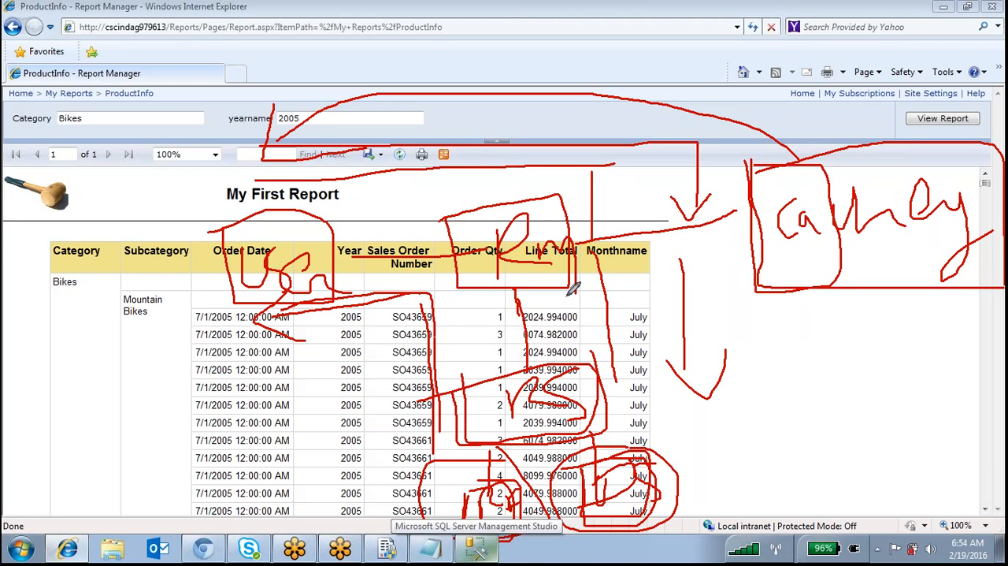
mouse_move(766, 172)
mouse_down()
mouse_move(759, 263)
mouse_move(788, 291)
mouse_up()
mouse_move(451, 451)
mouse_down()
mouse_move(530, 444)
mouse_move(698, 457)
mouse_move(637, 463)
mouse_up()
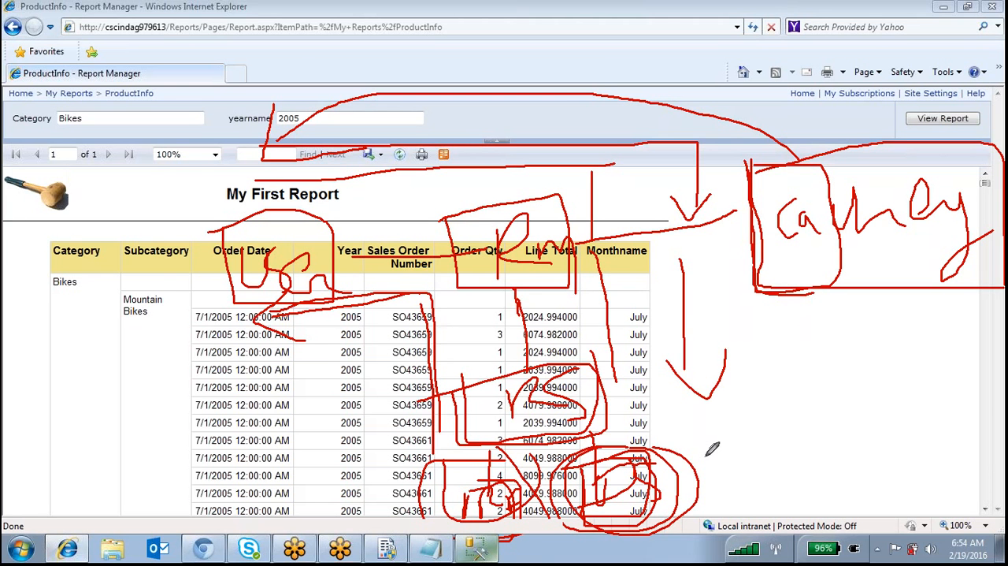
mouse_move(753, 163)
mouse_down()
mouse_move(757, 289)
mouse_move(933, 287)
mouse_move(1004, 191)
mouse_move(996, 158)
mouse_up()
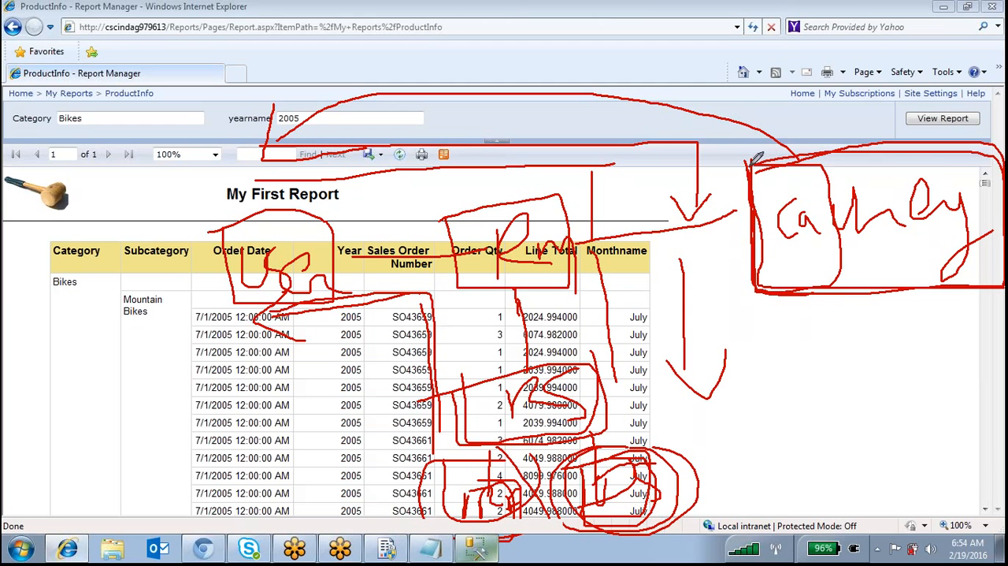
Draw long paths from the small boxes and the caching box to the page's left edge, and circle the caching and User labels
mouse_move(55, 201)
mouse_down()
mouse_move(115, 505)
mouse_move(551, 193)
mouse_move(16, 181)
mouse_up()
mouse_move(937, 142)
mouse_down()
mouse_move(784, 193)
mouse_move(809, 163)
mouse_move(6, 136)
mouse_up()
drag(265, 93, 361, 161)
mouse_move(258, 226)
mouse_down()
mouse_move(311, 236)
mouse_move(268, 183)
mouse_up()
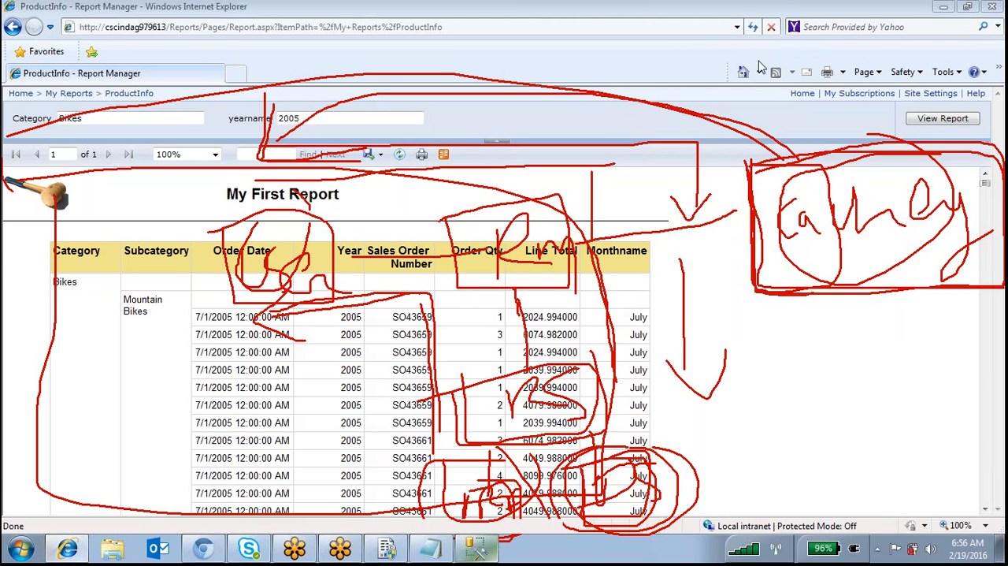
Clear the diagram and open the processing options of the ProductInfo report in the My Reports folder
click(358, 245)
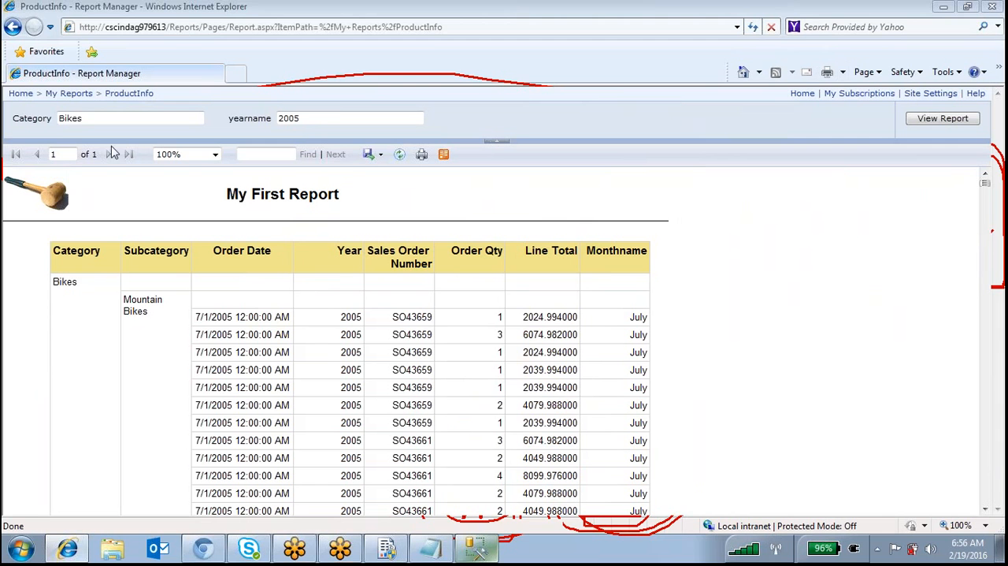
click(67, 93)
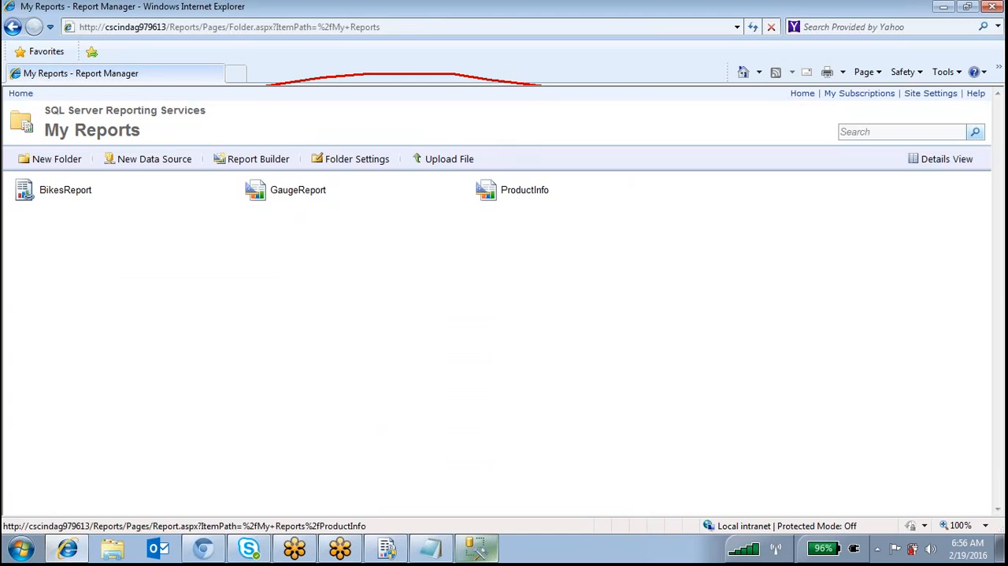
click(692, 191)
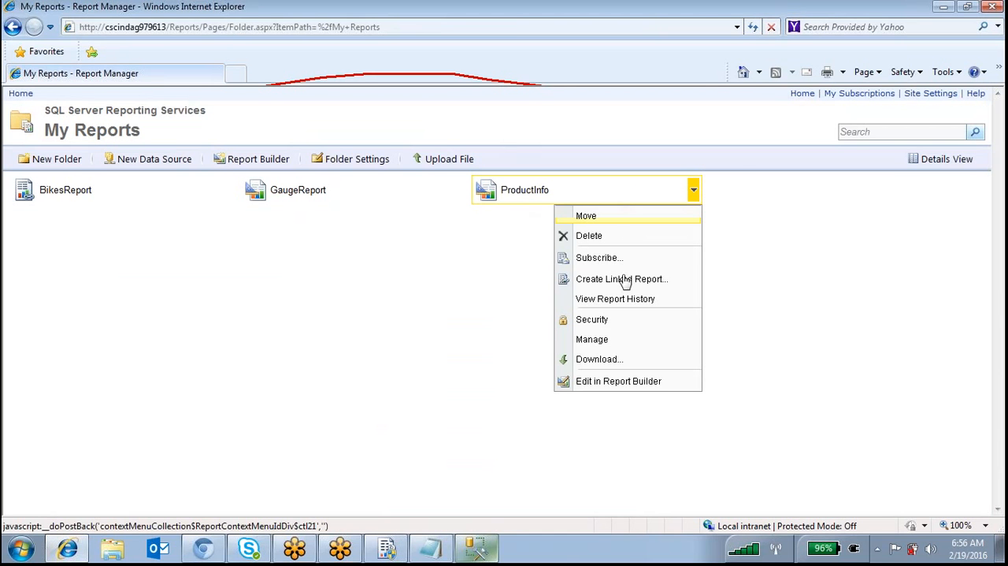
click(592, 340)
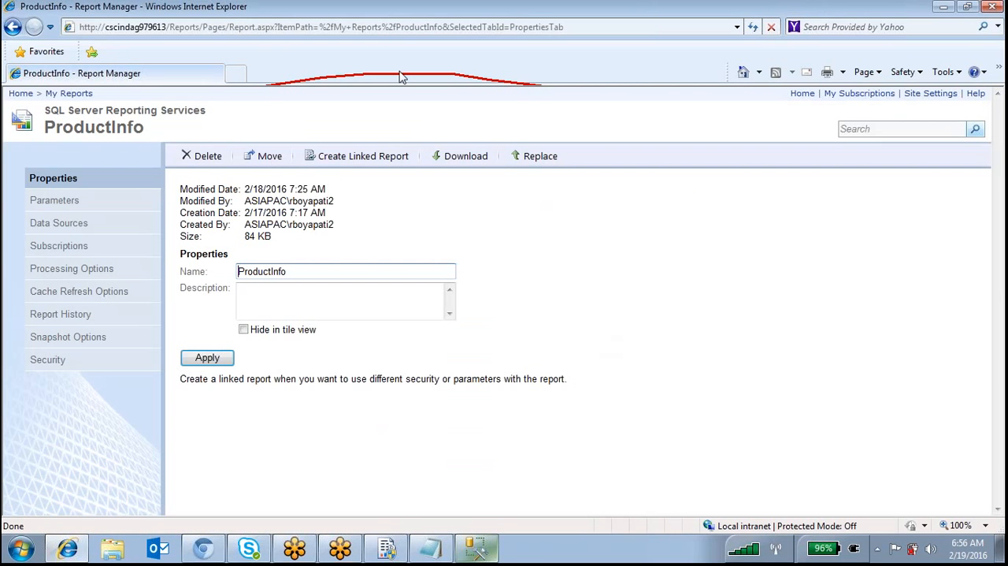
click(105, 273)
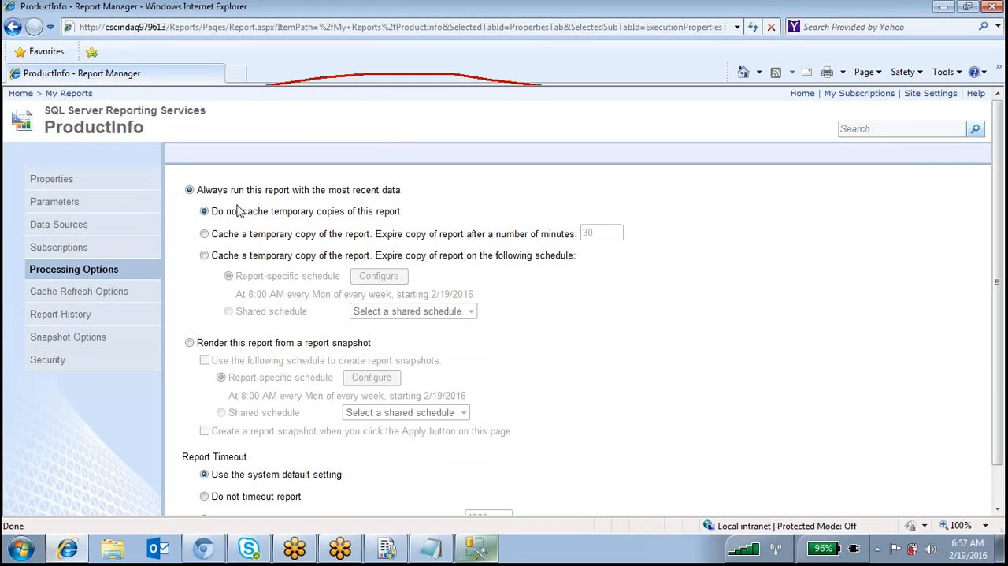
Circle the most-recent-data option, try minute-based caching, return to no temporary copies, and mark that option with a circle and line
mouse_move(181, 186)
mouse_down()
mouse_move(295, 167)
mouse_move(423, 178)
mouse_move(398, 197)
mouse_move(339, 198)
mouse_move(189, 193)
mouse_move(186, 184)
mouse_up()
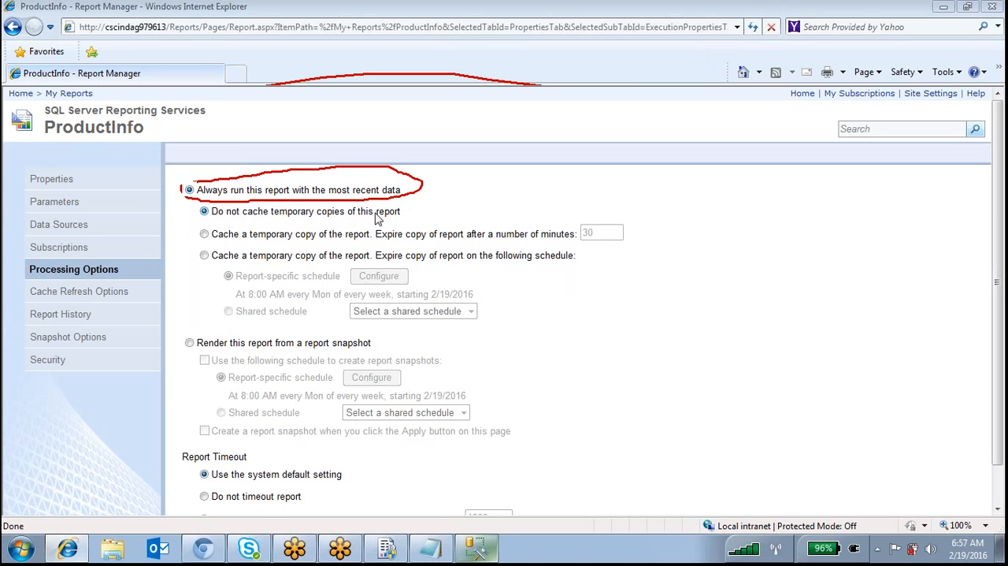
click(204, 234)
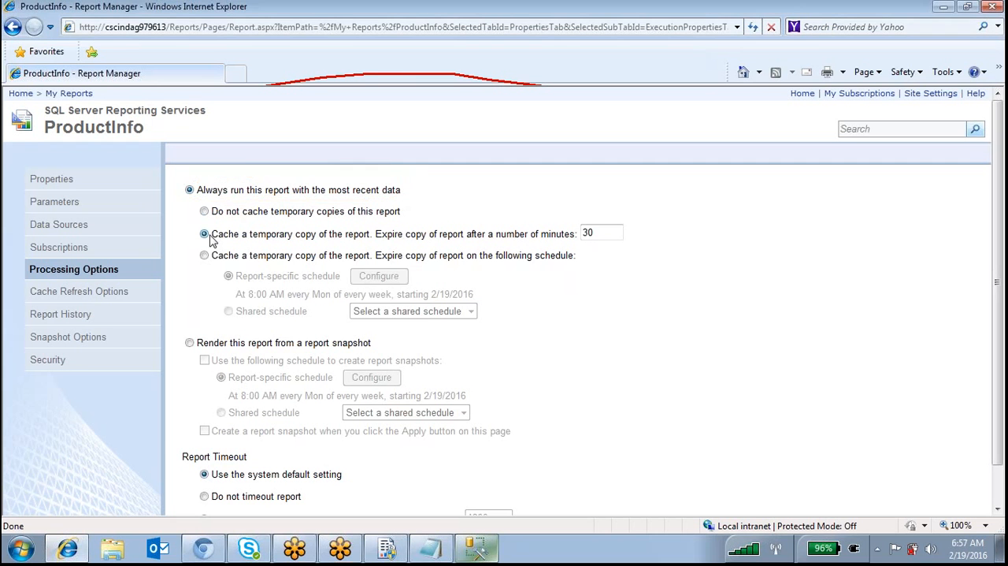
click(204, 211)
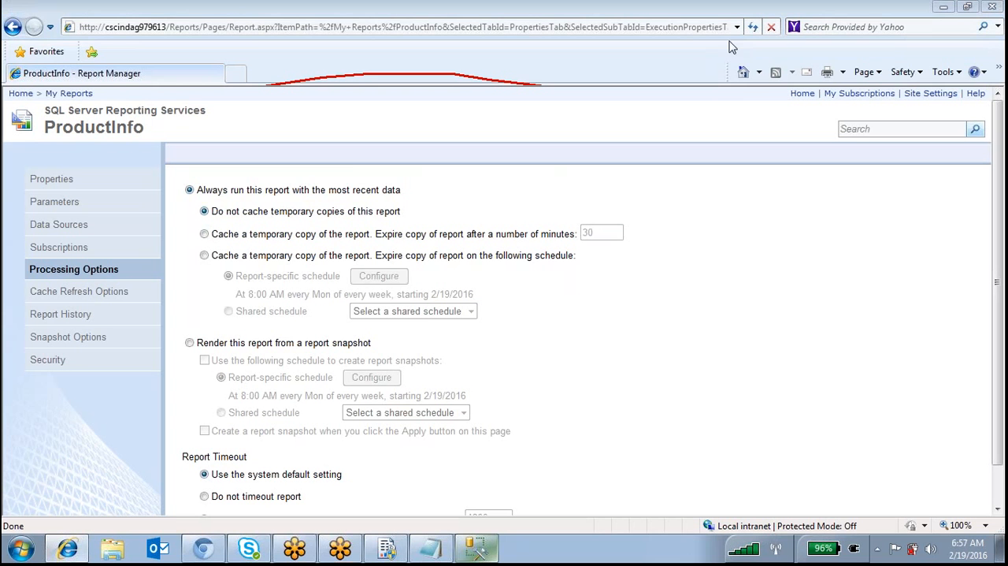
mouse_move(266, 191)
mouse_down()
mouse_move(373, 181)
mouse_move(388, 216)
mouse_move(192, 202)
mouse_up()
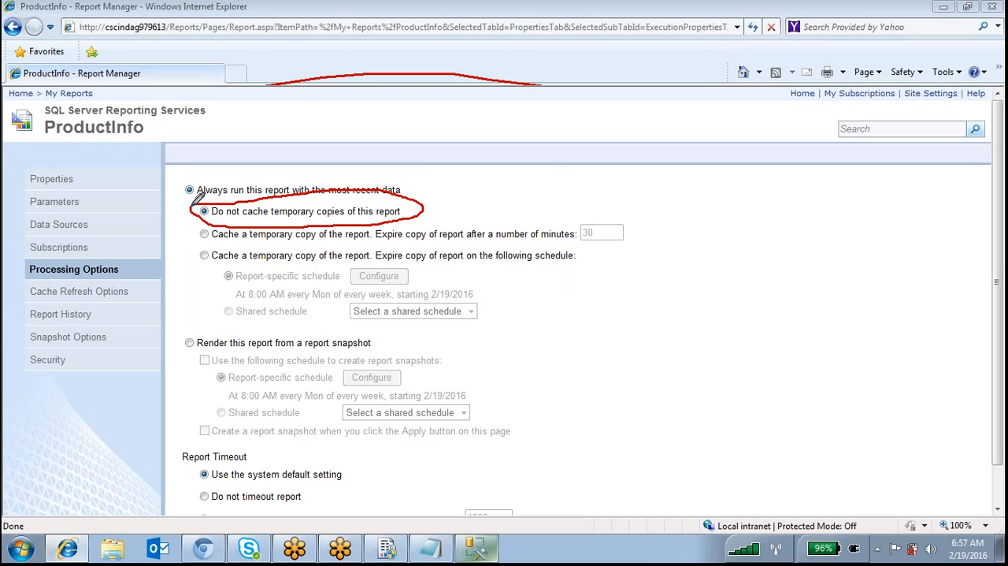
drag(423, 205, 536, 176)
mouse_move(347, 203)
mouse_down()
mouse_move(315, 221)
mouse_move(273, 217)
mouse_up()
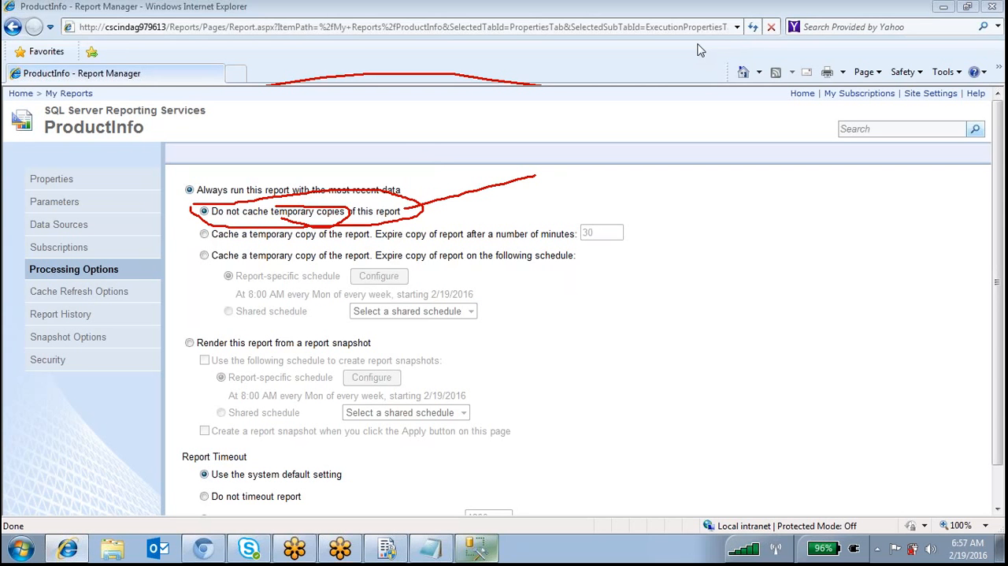
Select caching a temporary copy that expires after a number of minutes, and highlight the 30-minute value
click(206, 234)
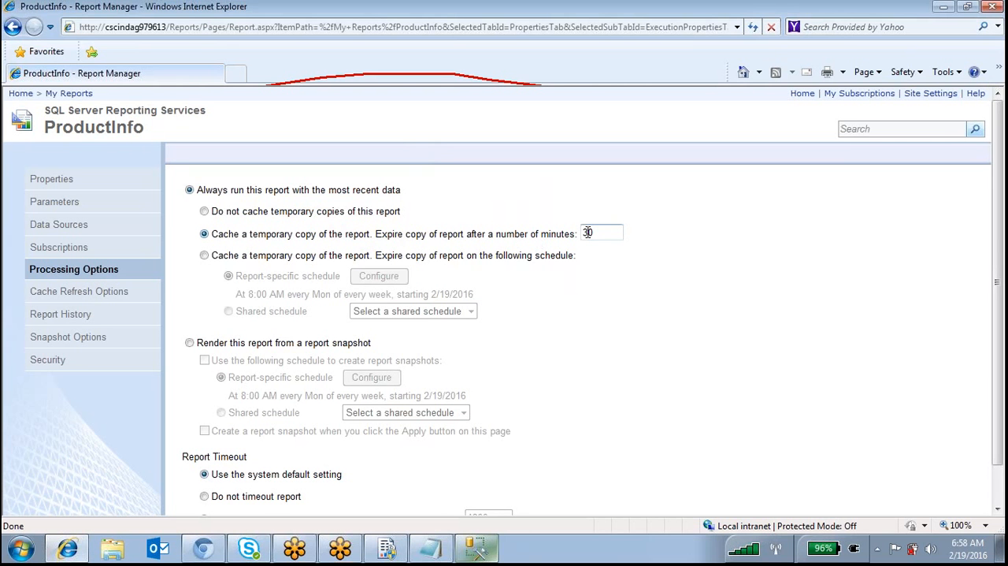
drag(595, 233, 525, 234)
click(593, 235)
Set the cached copy to expire on a schedule, circle the report-specific schedule, and open its configuration
click(204, 257)
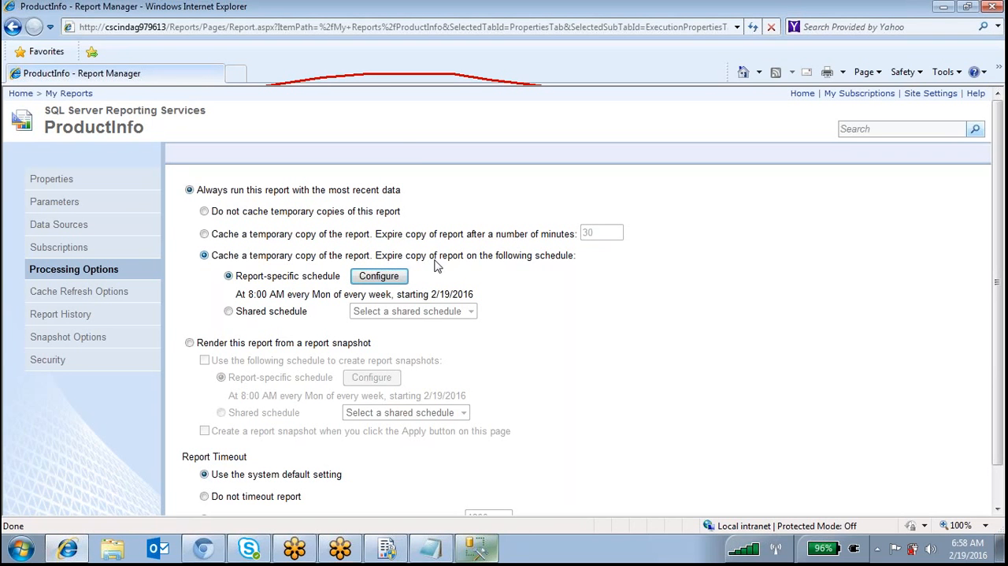
click(375, 277)
mouse_move(401, 270)
mouse_down()
mouse_move(233, 289)
mouse_move(369, 284)
mouse_move(195, 274)
mouse_up()
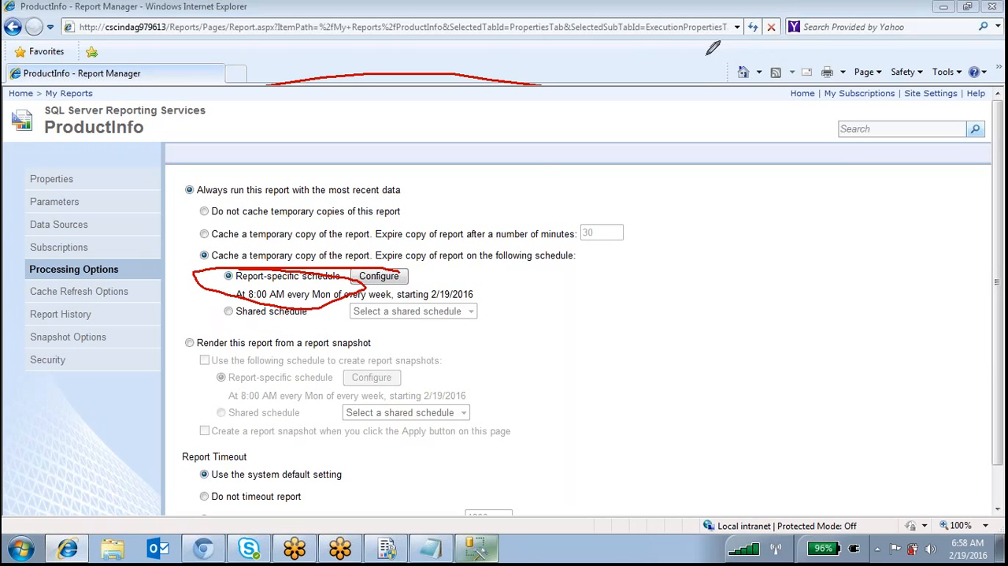
click(390, 280)
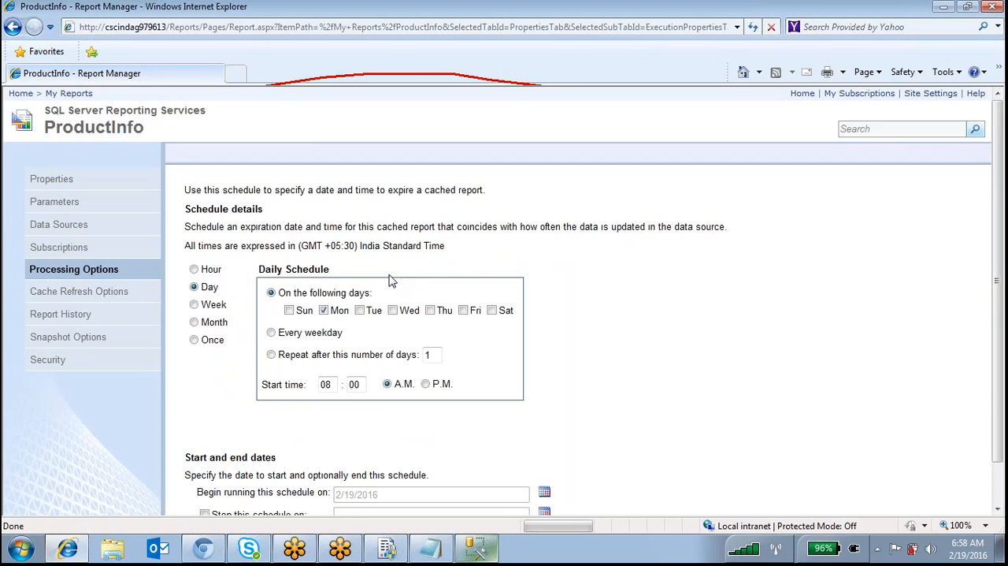
Add Sun, Tue, Wed, Thu, Fri and Sat to the daily cache expiration schedule
scroll(312, 303, down, 1)
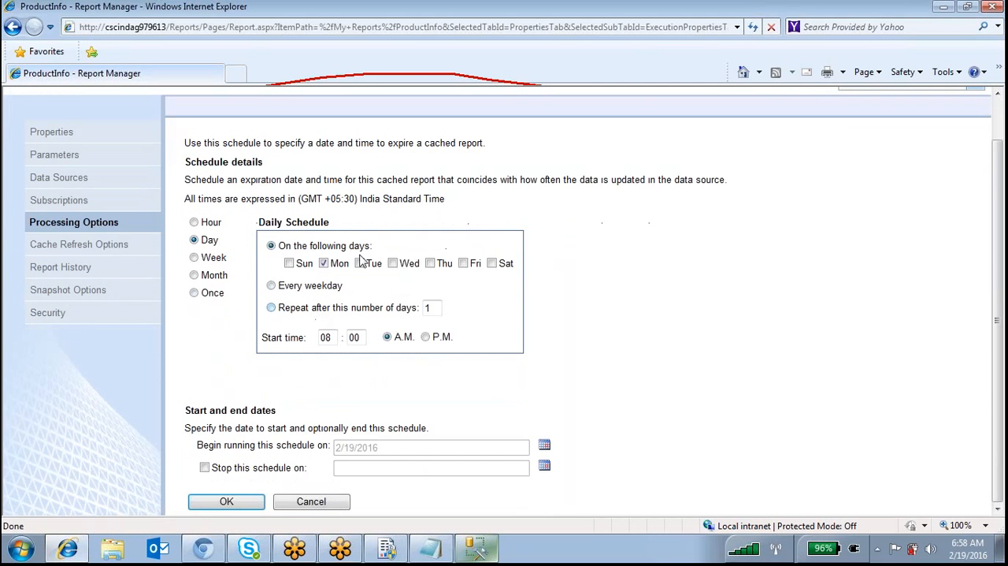
click(290, 264)
click(363, 265)
click(393, 265)
click(431, 265)
click(464, 265)
click(492, 264)
Set the schedule to begin running on 2/17/2016 and accept the schedule
click(544, 445)
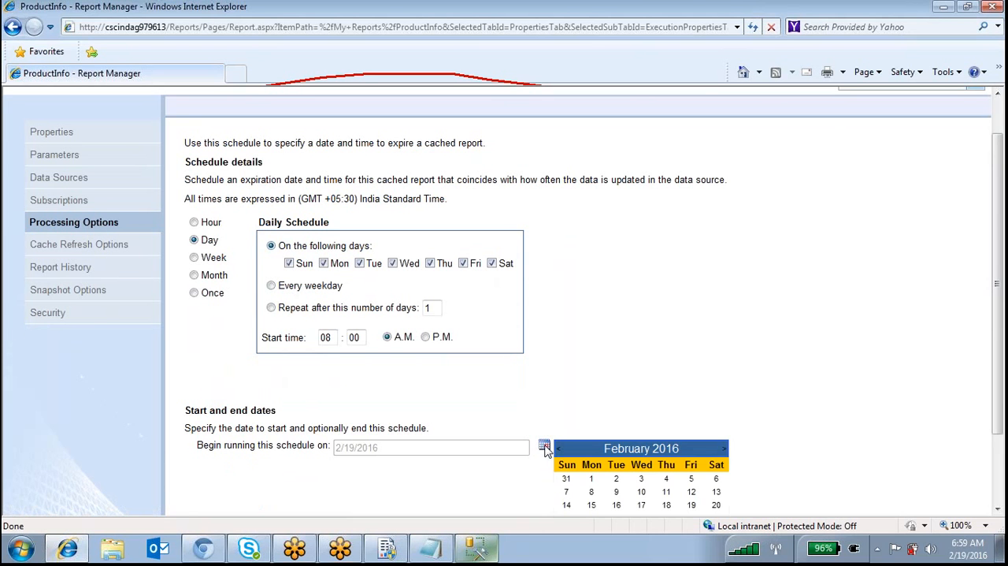
click(642, 478)
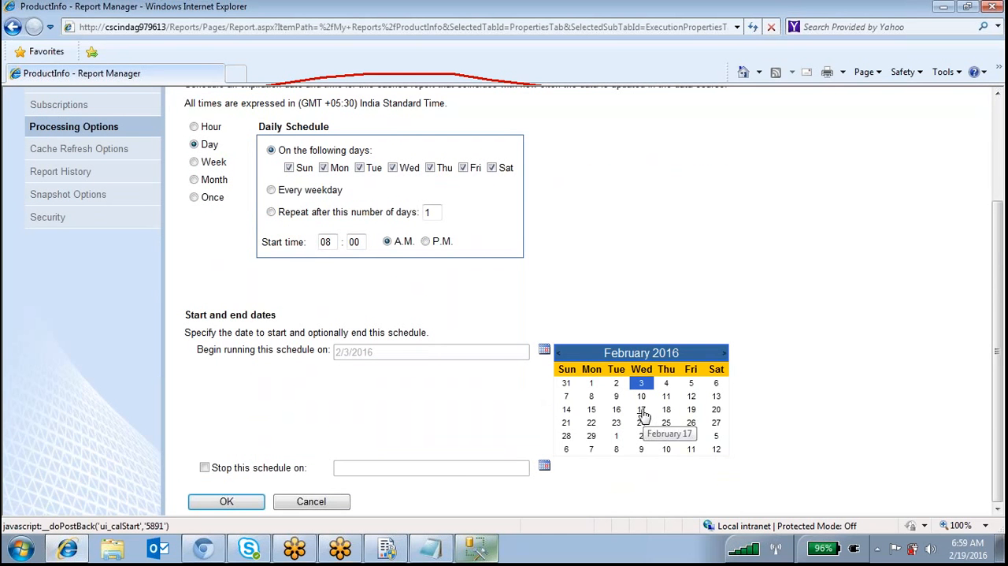
click(643, 411)
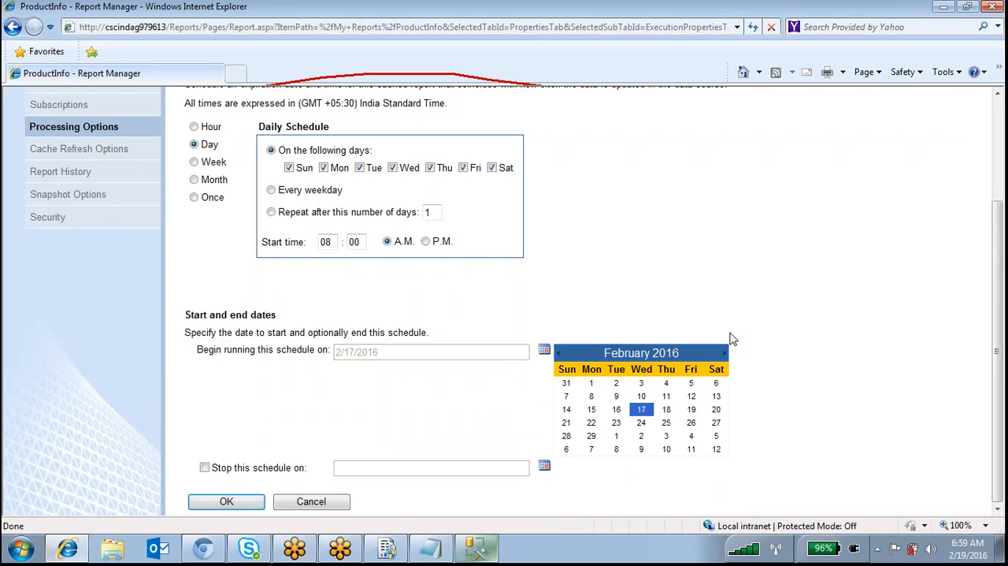
double_click(336, 243)
click(644, 412)
click(545, 351)
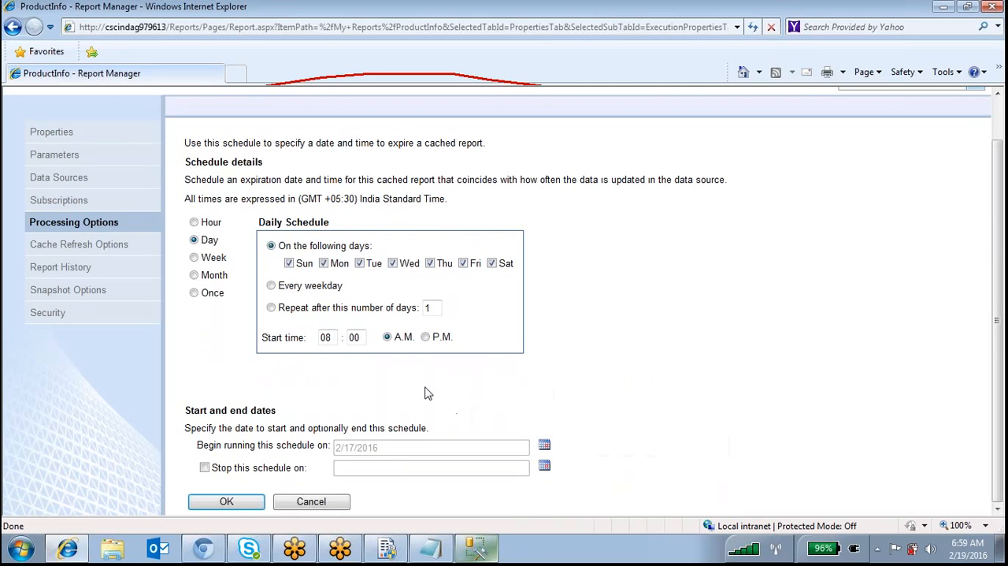
drag(386, 449, 331, 448)
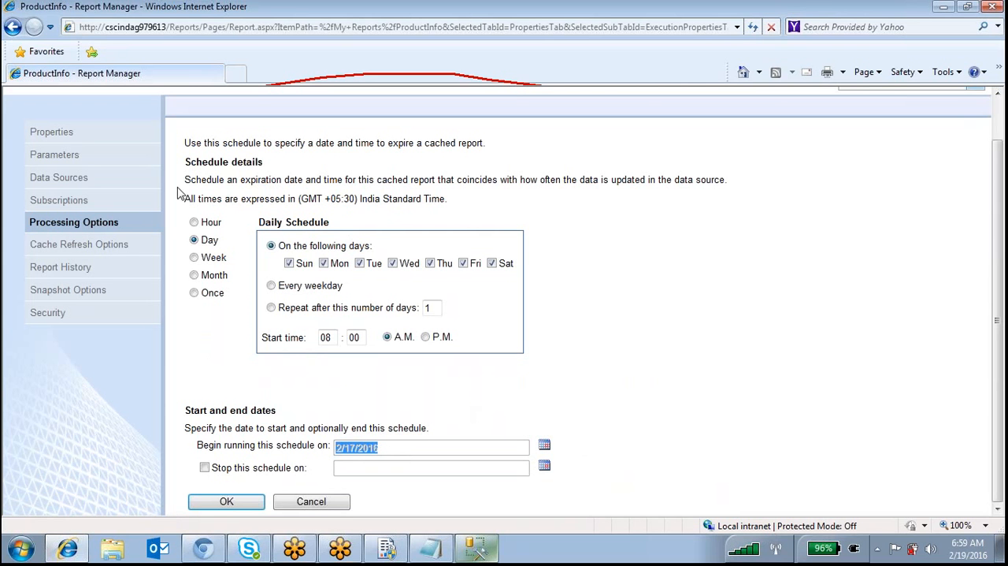
click(247, 510)
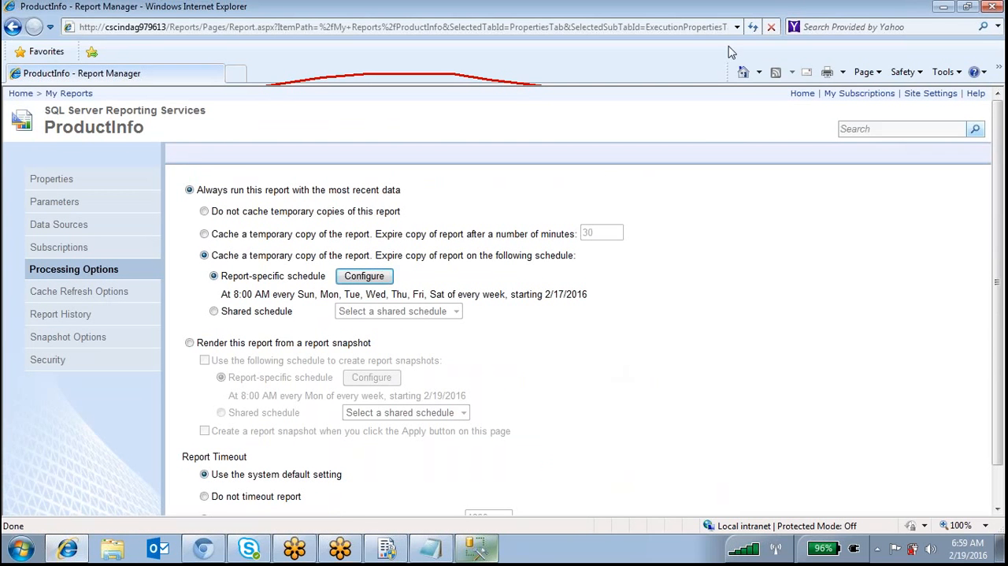
Draw a loop around the most-recent-data options, circle the 8:00 AM schedule time, and clear the markings
mouse_move(186, 161)
mouse_down()
mouse_move(170, 293)
mouse_move(180, 310)
mouse_up()
drag(384, 319, 483, 333)
mouse_move(590, 335)
mouse_down()
mouse_move(678, 147)
mouse_move(607, 119)
mouse_up()
drag(271, 135, 351, 123)
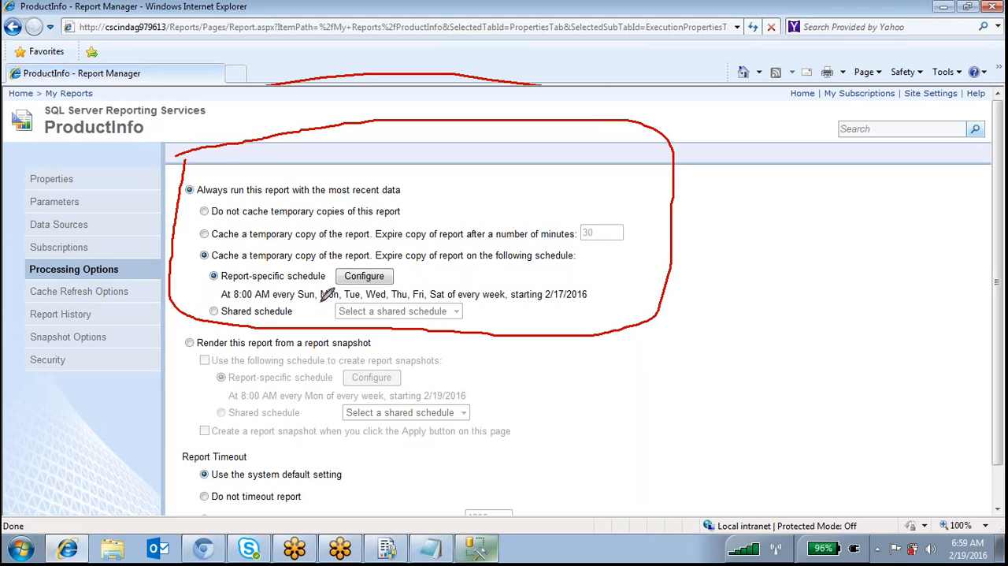
mouse_move(268, 289)
mouse_down()
mouse_move(228, 306)
mouse_move(281, 291)
mouse_up()
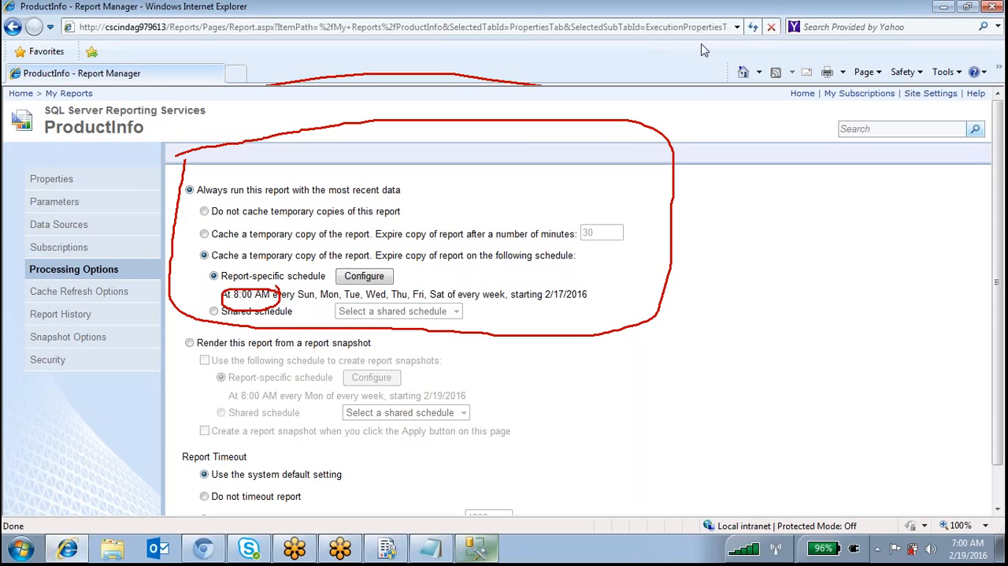
key(Escape)
Switch the cache expiration to a shared schedule and circle the report-specific schedule option for comparison
click(213, 312)
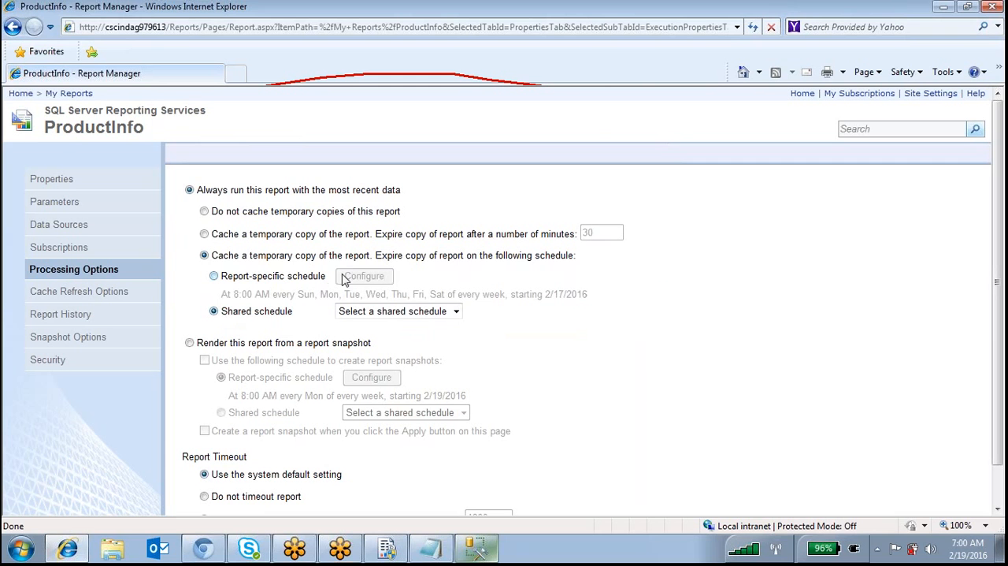
click(729, 38)
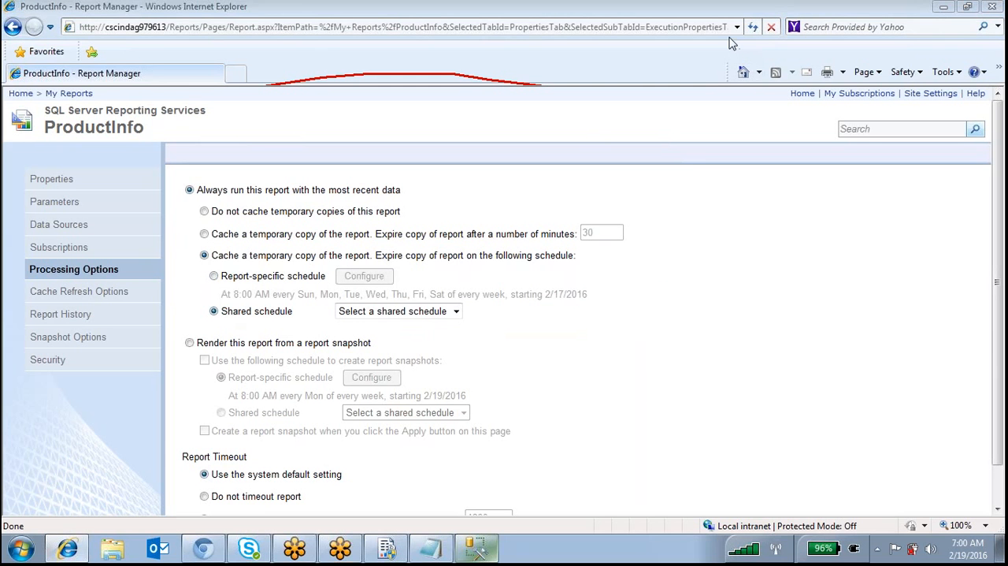
drag(318, 257, 212, 258)
drag(381, 269, 385, 285)
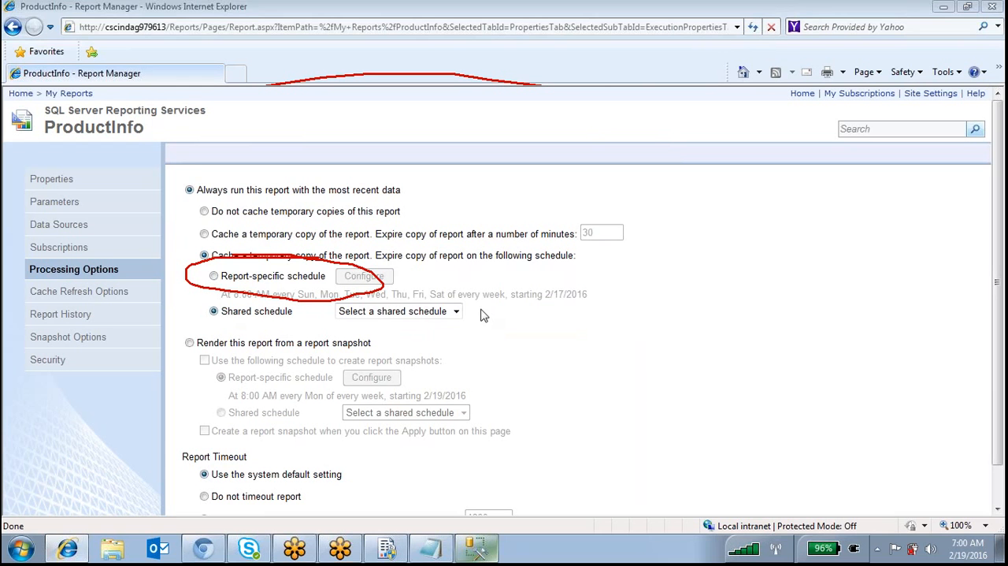
Check the available shared schedules, clear the circle, and return the cache expiration to a report-specific schedule
click(432, 312)
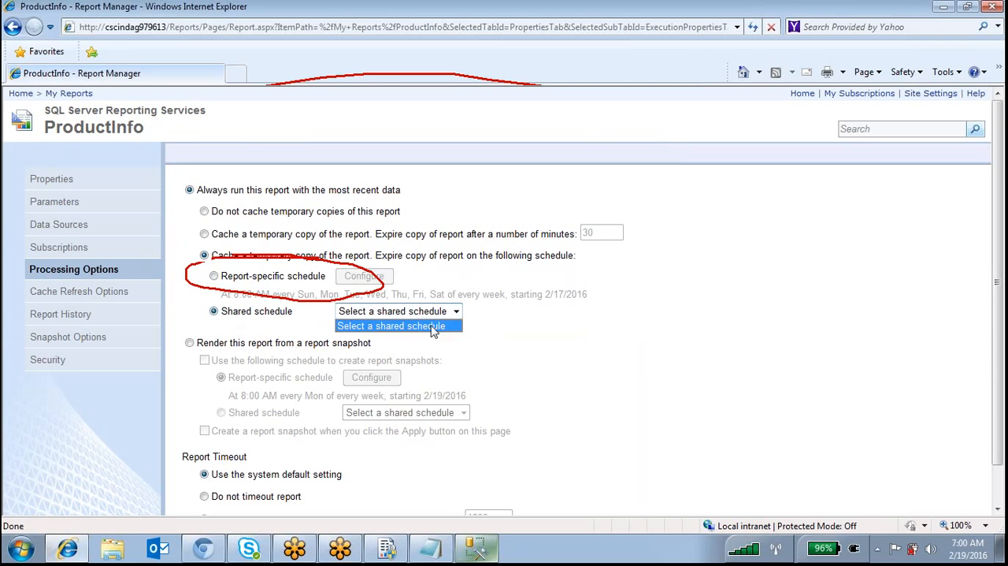
click(433, 326)
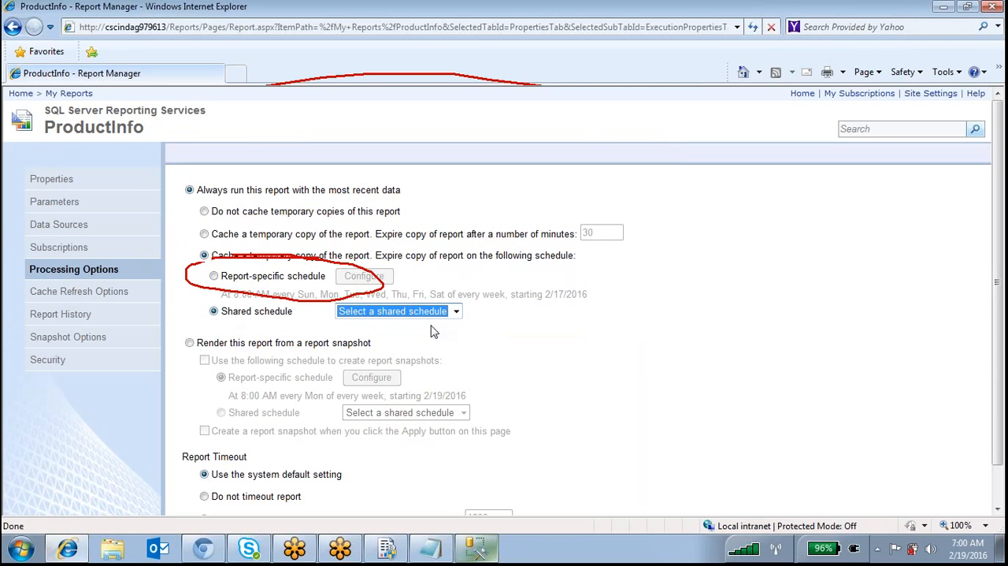
click(732, 386)
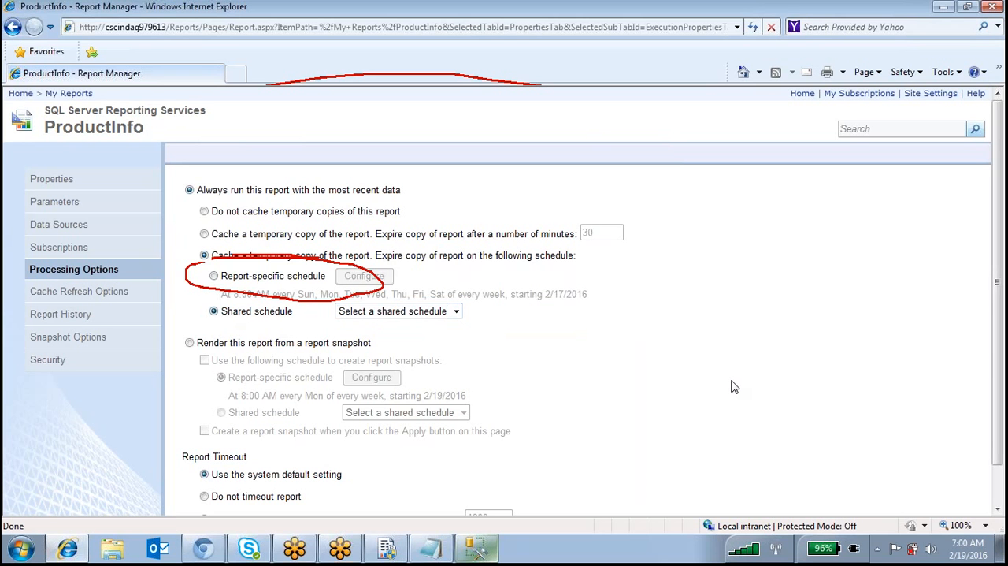
scroll(732, 384, down, 2)
scroll(732, 385, up, 2)
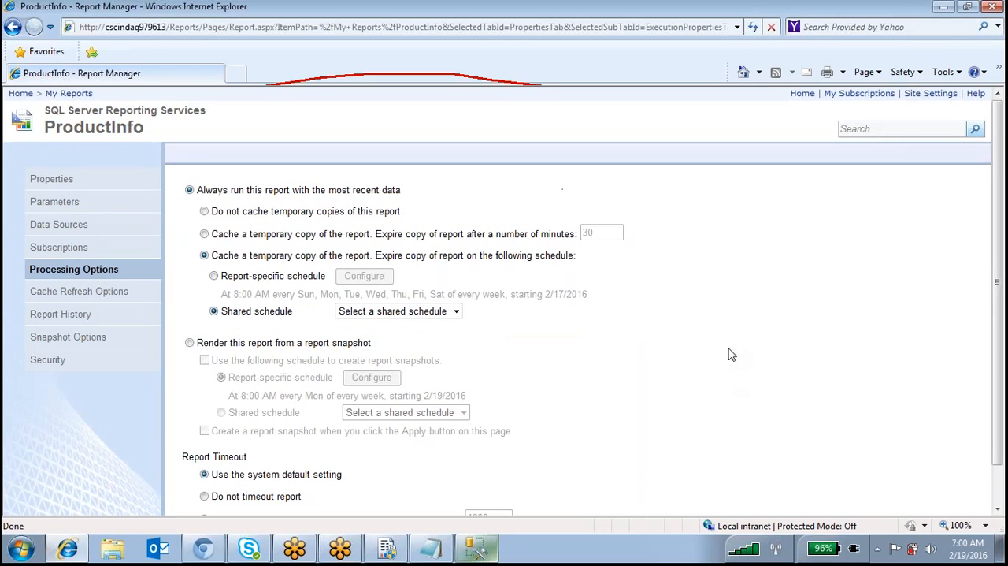
click(214, 276)
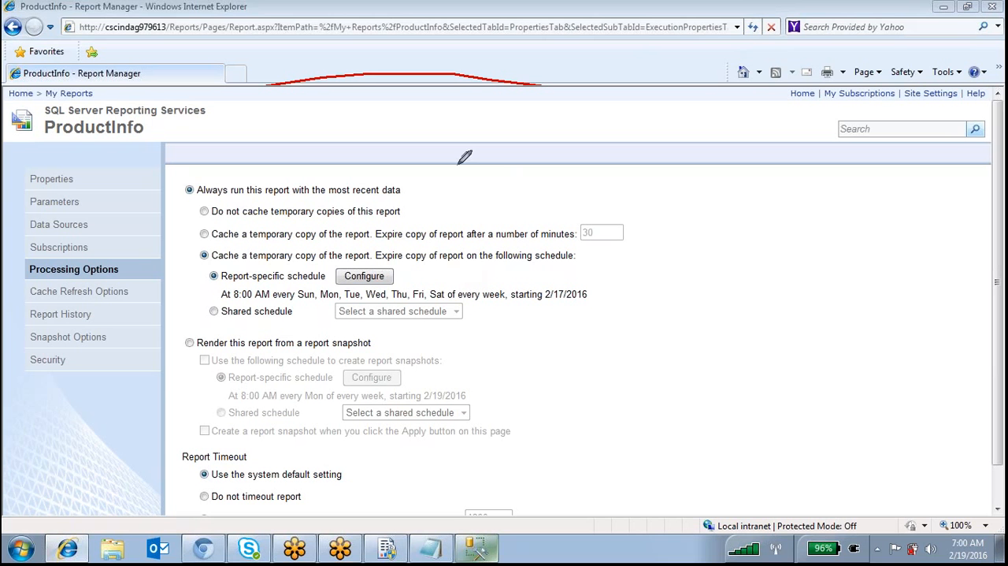
Sketch two separate boxes over the page and draw three incoming lines converging inside the left box
mouse_move(446, 129)
mouse_down()
mouse_move(451, 180)
mouse_move(486, 213)
mouse_up()
drag(550, 213, 583, 189)
mouse_move(587, 151)
mouse_down()
mouse_move(482, 108)
mouse_move(446, 129)
mouse_up()
mouse_move(172, 136)
mouse_down()
mouse_move(288, 156)
mouse_move(267, 116)
mouse_up()
drag(246, 116, 186, 133)
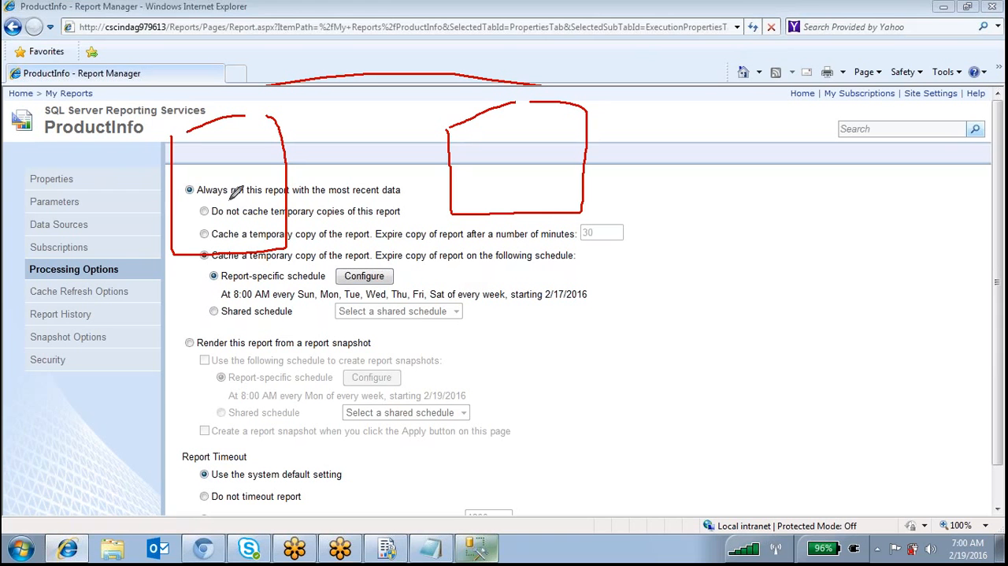
drag(156, 169, 231, 203)
drag(23, 215, 230, 201)
drag(228, 205, 110, 285)
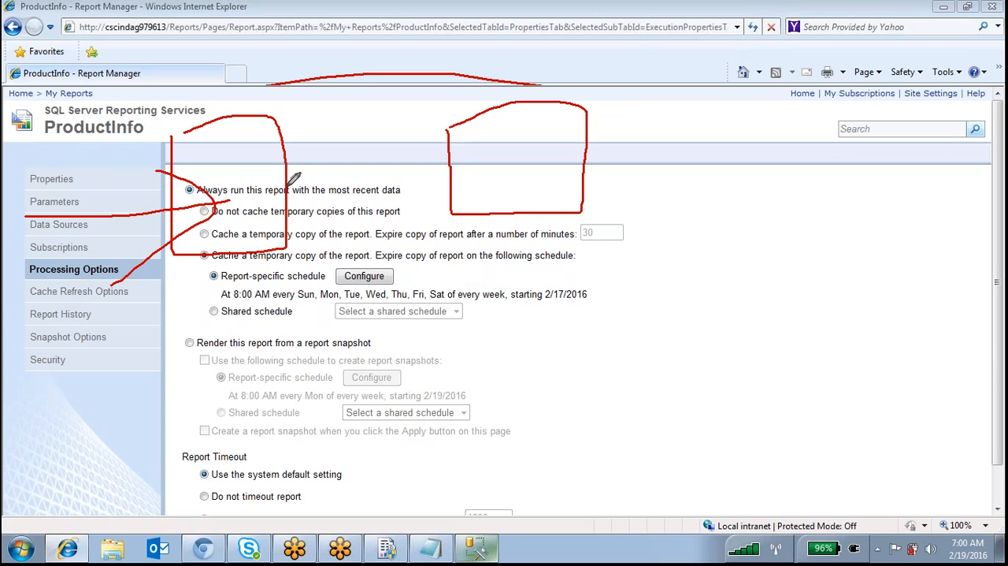
Connect the two boxes, link the right one to a lower box labelled RS, and add RD and DS branches beneath
drag(289, 183, 453, 179)
drag(509, 214, 509, 334)
mouse_move(463, 378)
mouse_down()
mouse_move(692, 453)
mouse_move(410, 358)
mouse_up()
mouse_move(512, 453)
mouse_down()
mouse_move(527, 379)
mouse_move(599, 435)
mouse_up()
drag(613, 381, 585, 449)
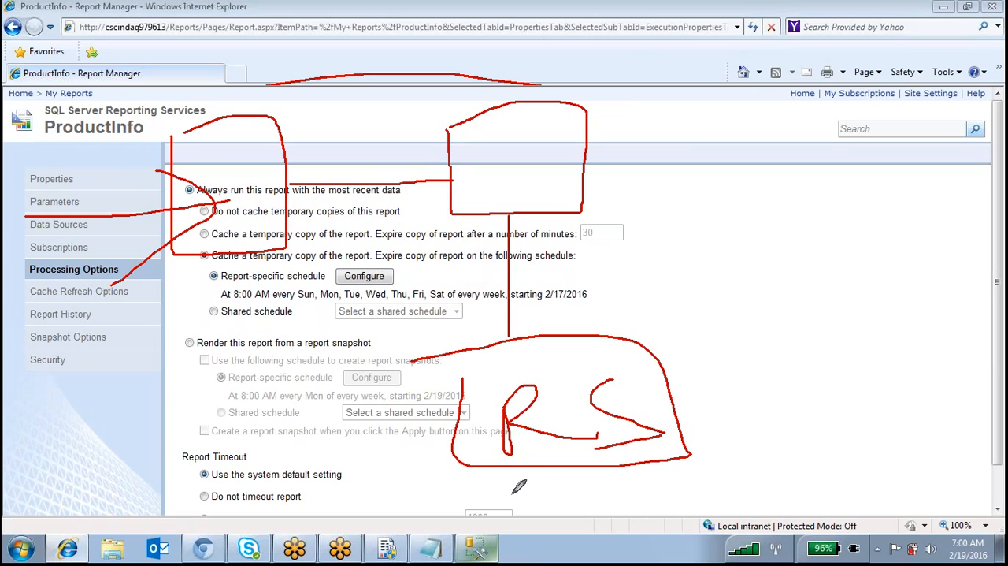
mouse_move(498, 467)
mouse_down()
mouse_move(471, 543)
mouse_move(520, 524)
mouse_move(530, 471)
mouse_move(536, 520)
mouse_up()
mouse_move(622, 471)
mouse_down()
mouse_move(626, 512)
mouse_move(656, 520)
mouse_move(659, 542)
mouse_up()
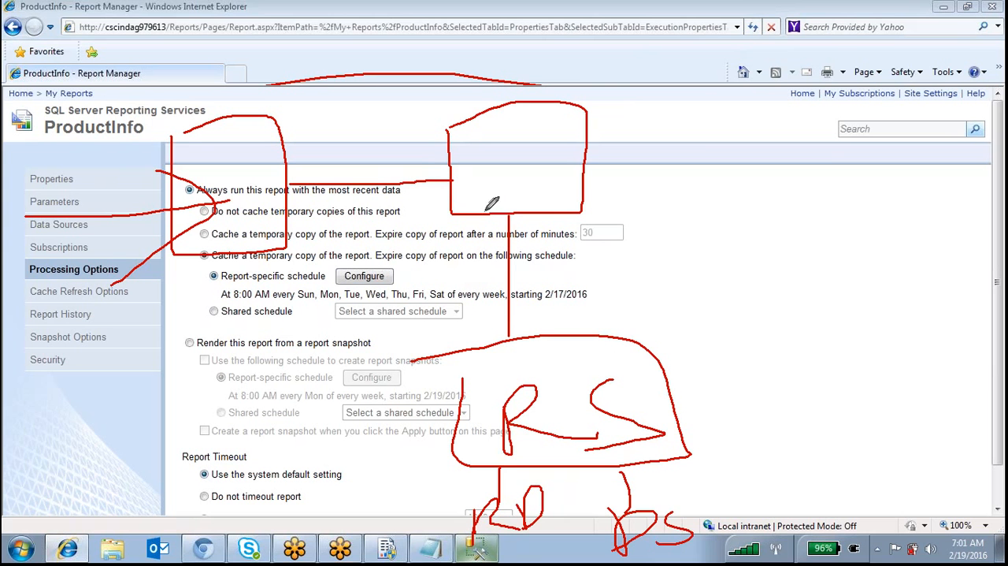
Add an arrowhead and a curved link to a labelled cache box, retrace the left box, and clear the diagram
drag(430, 149, 438, 213)
mouse_move(259, 91)
mouse_down()
mouse_move(326, 79)
mouse_move(758, 158)
mouse_move(727, 242)
mouse_up()
drag(677, 162, 707, 235)
mouse_move(754, 187)
mouse_down()
mouse_move(780, 219)
mouse_move(811, 206)
mouse_move(796, 206)
mouse_move(859, 213)
mouse_move(876, 228)
mouse_move(913, 214)
mouse_move(979, 246)
mouse_up()
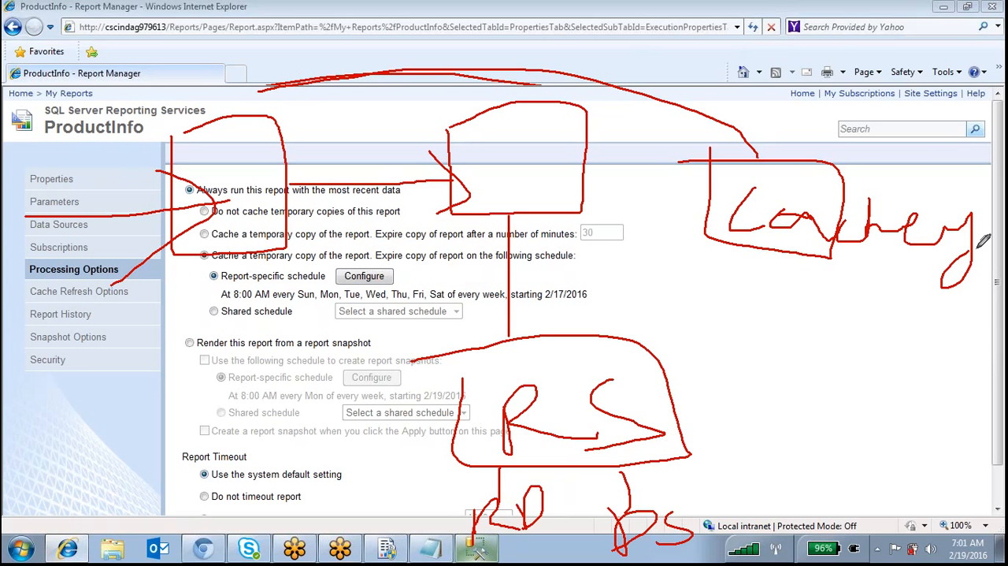
drag(184, 134, 208, 125)
mouse_move(171, 137)
mouse_down()
mouse_move(236, 116)
mouse_move(287, 142)
mouse_move(275, 243)
mouse_move(177, 196)
mouse_move(178, 118)
mouse_up()
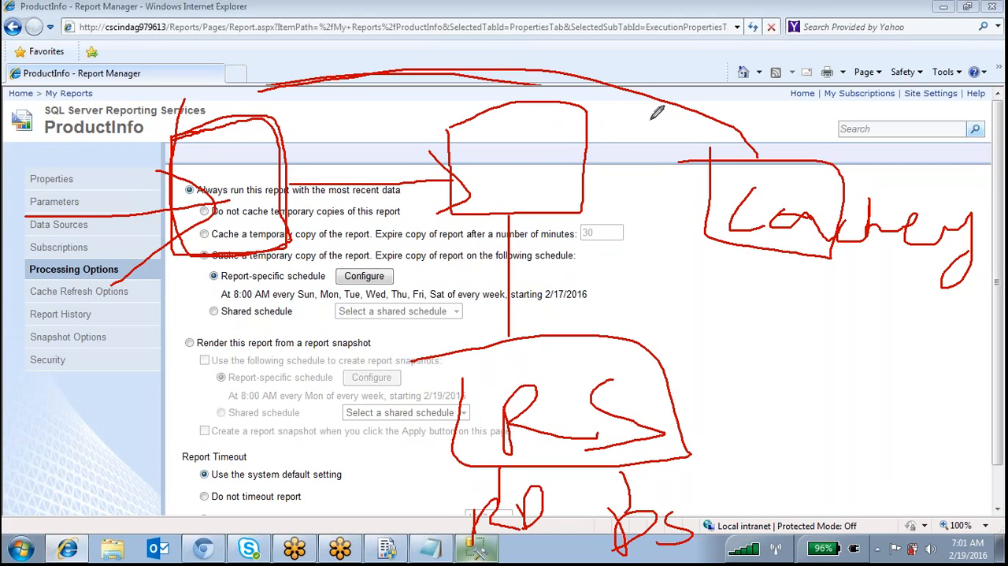
key(Escape)
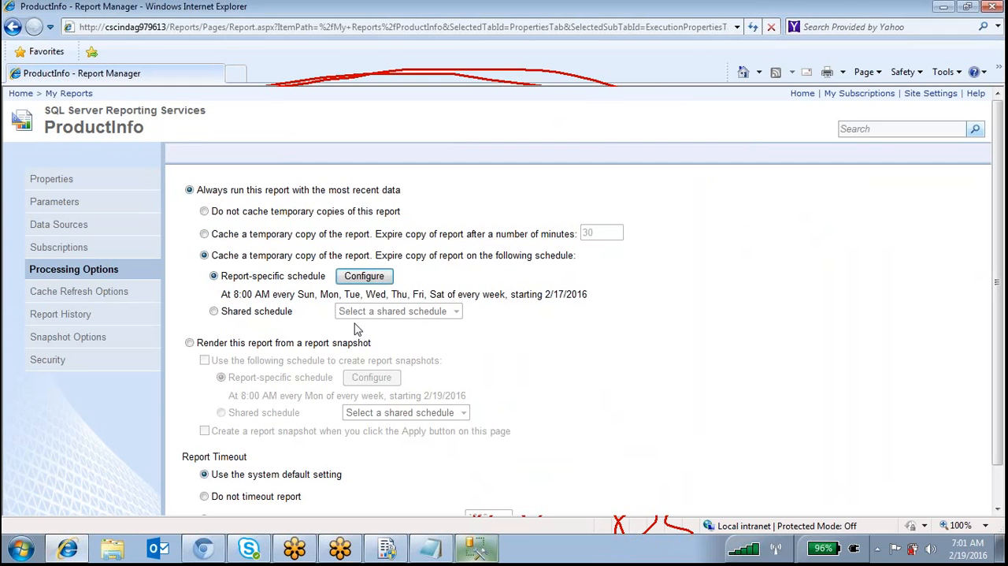
Draw a loop around the report snapshot and report timeout options
scroll(631, 407, down, 1)
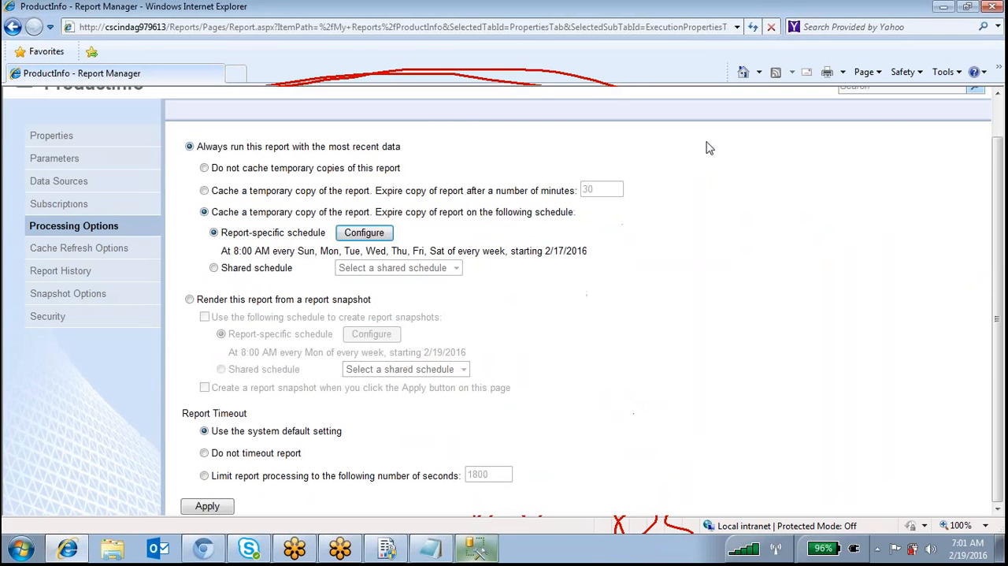
drag(183, 285, 182, 416)
mouse_move(182, 468)
mouse_down()
mouse_move(183, 498)
mouse_move(561, 508)
mouse_move(532, 307)
mouse_up()
mouse_move(189, 281)
mouse_down()
mouse_move(350, 307)
mouse_move(472, 286)
mouse_move(533, 291)
mouse_up()
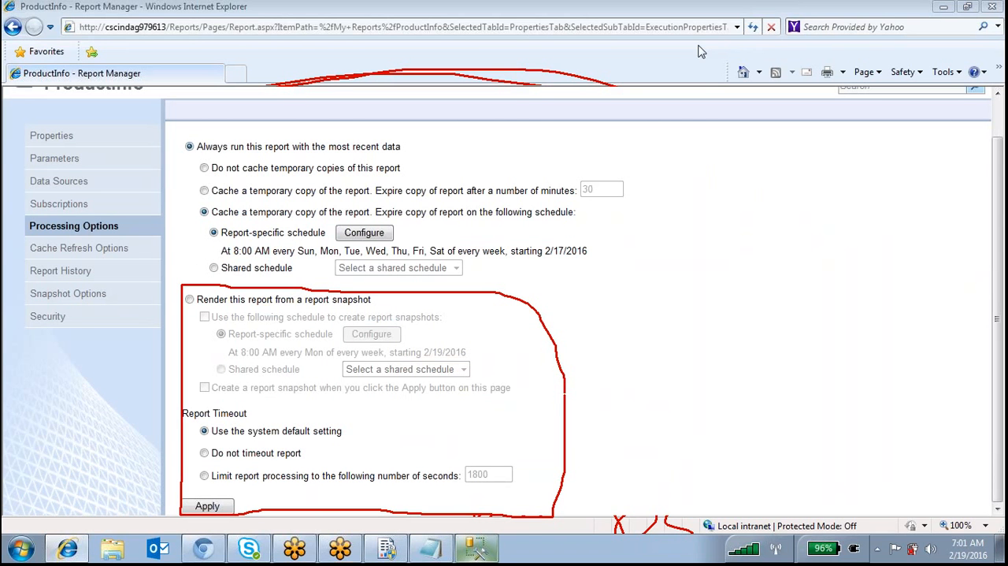
Set the report to render from a snapshot, enable scheduled snapshot creation, and highlight the 8:00 AM schedule time
click(190, 300)
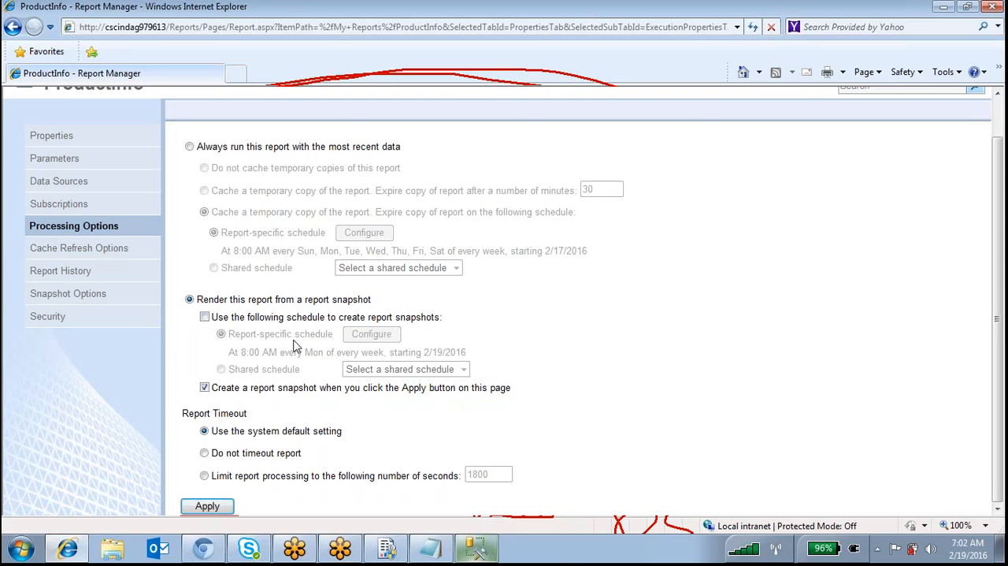
click(204, 317)
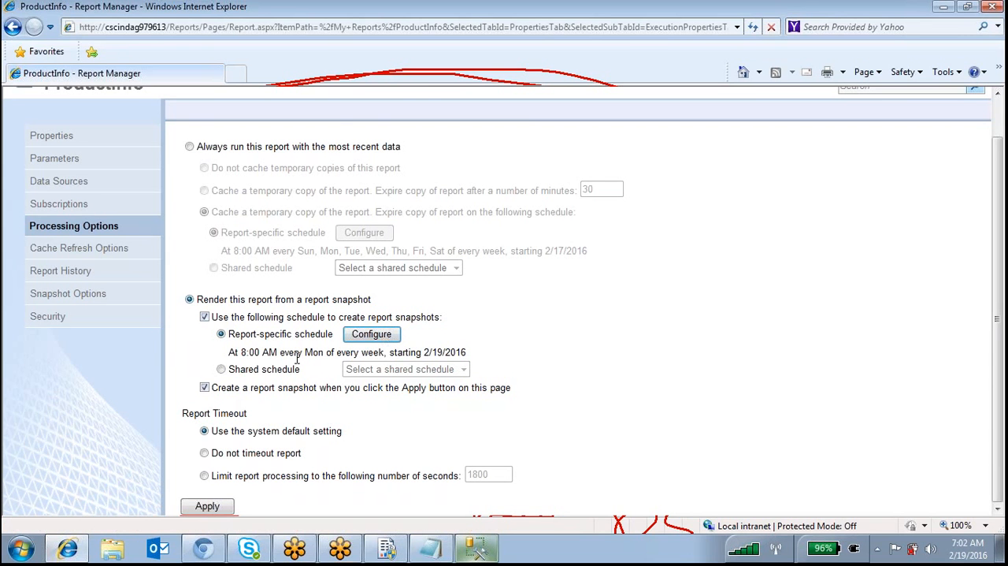
drag(241, 352, 280, 352)
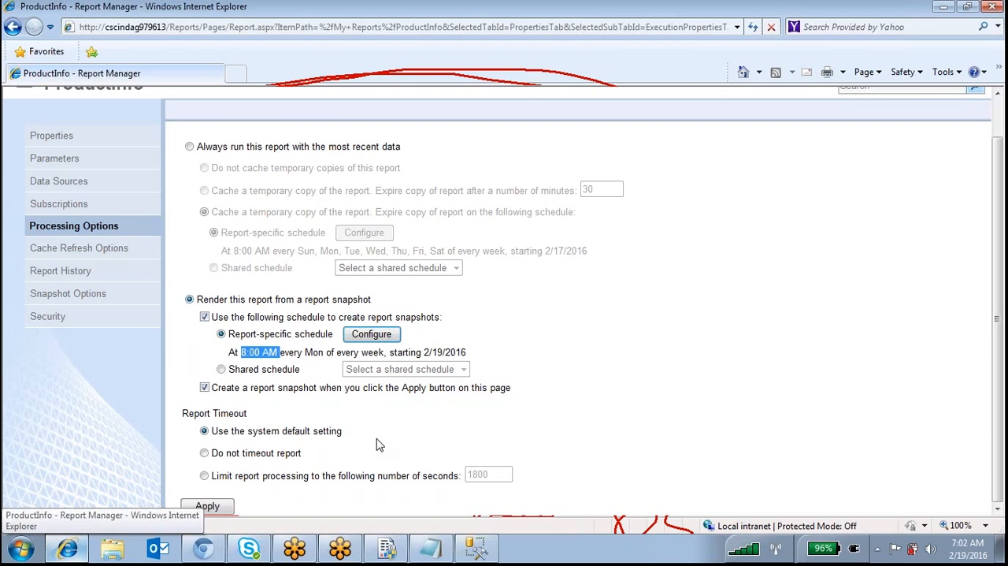
Circle the option that creates a snapshot on applying the page and the report-specific snapshot schedule
click(729, 42)
click(196, 386)
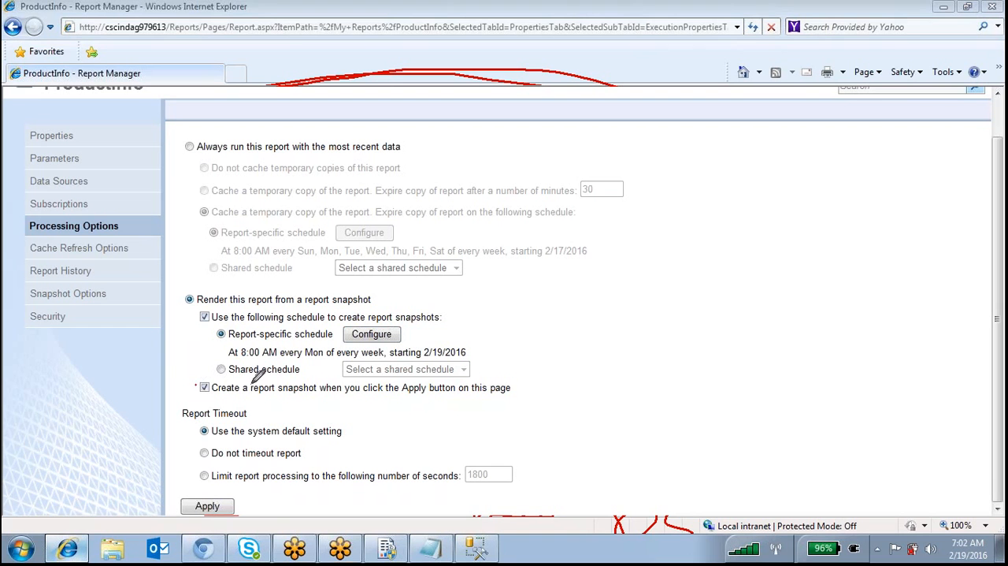
mouse_move(394, 380)
mouse_down()
mouse_move(512, 394)
mouse_move(340, 400)
mouse_move(199, 384)
mouse_up()
click(204, 387)
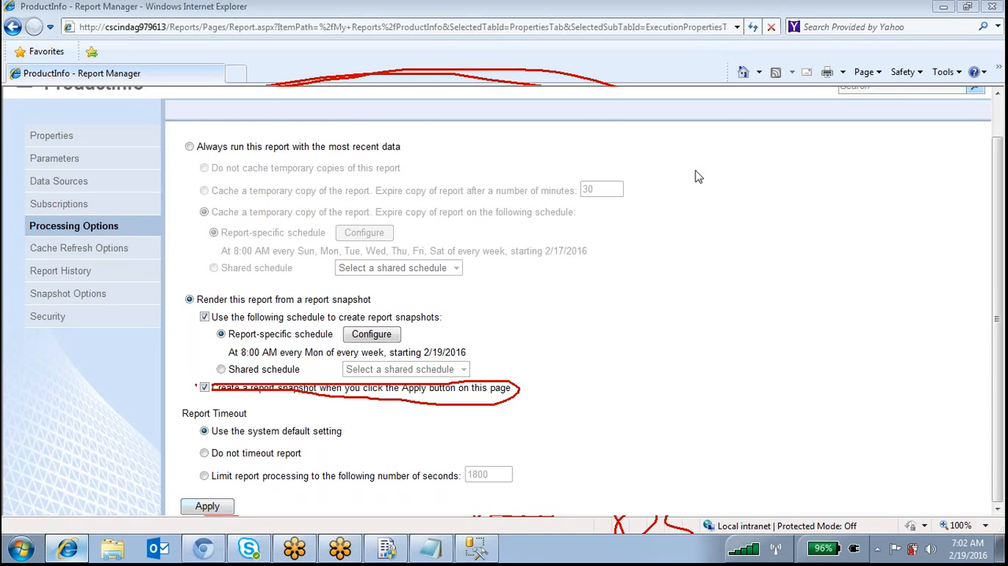
mouse_move(211, 330)
mouse_down()
mouse_move(507, 336)
mouse_move(392, 355)
mouse_move(247, 331)
mouse_up()
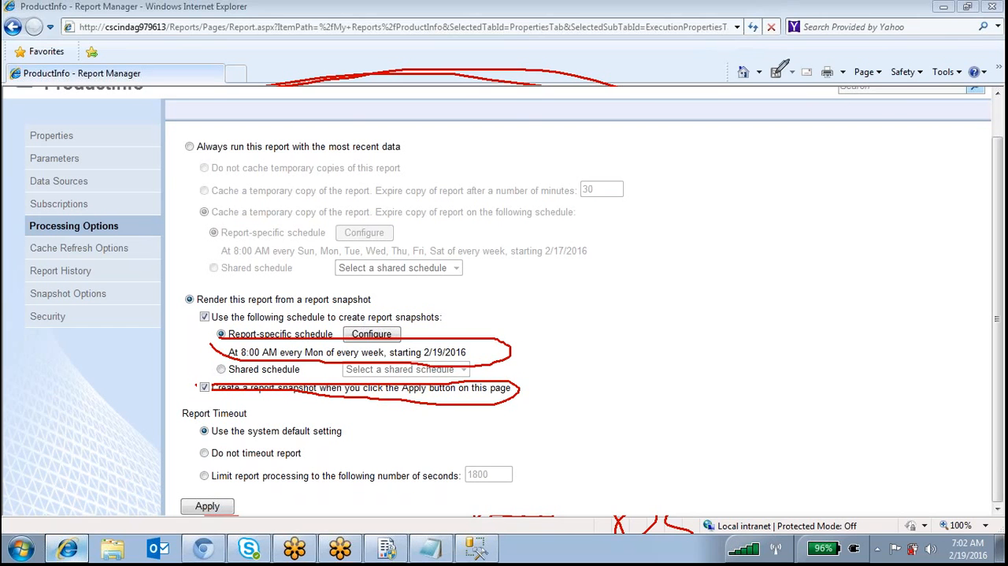
Try to apply the snapshot processing options and highlight the SQL Agent service wording on the resulting page
click(225, 504)
click(207, 505)
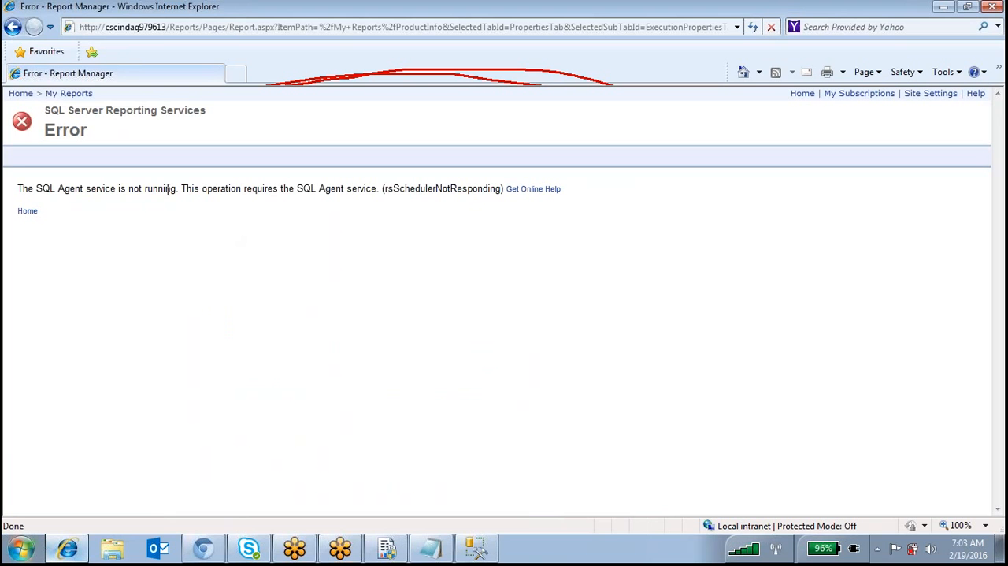
drag(51, 193, 36, 190)
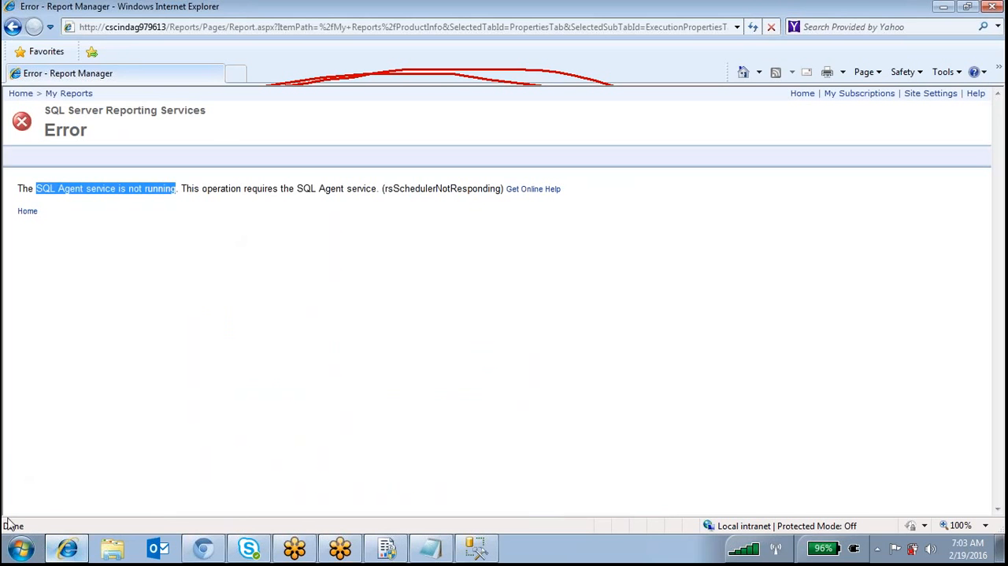
Open the Windows Services console by running services.msc
click(12, 549)
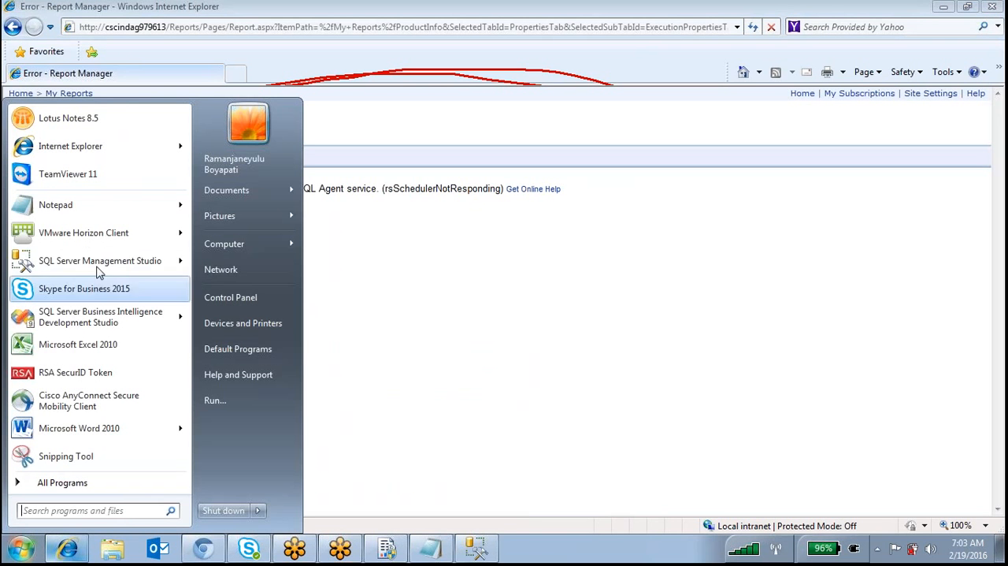
click(223, 406)
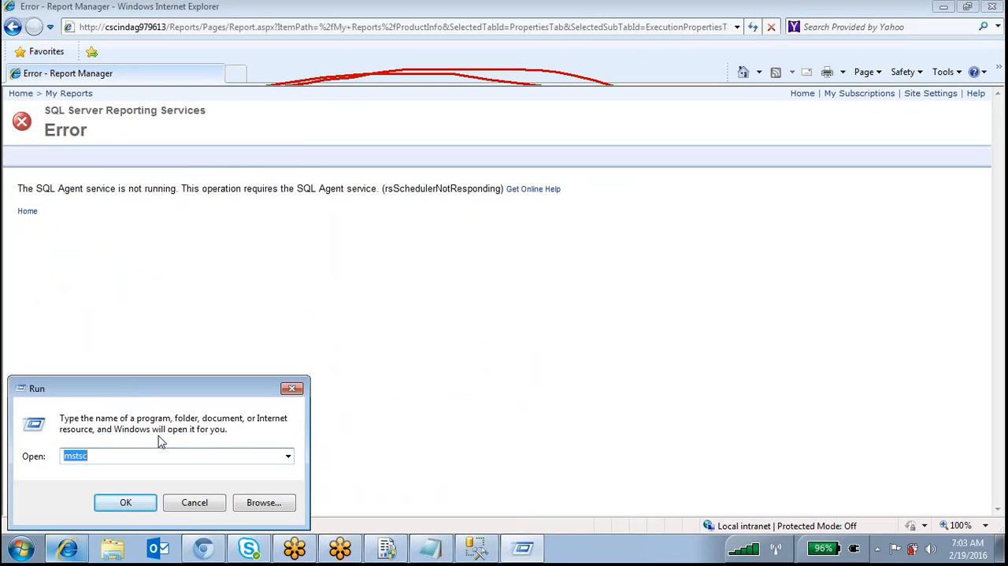
text(services)
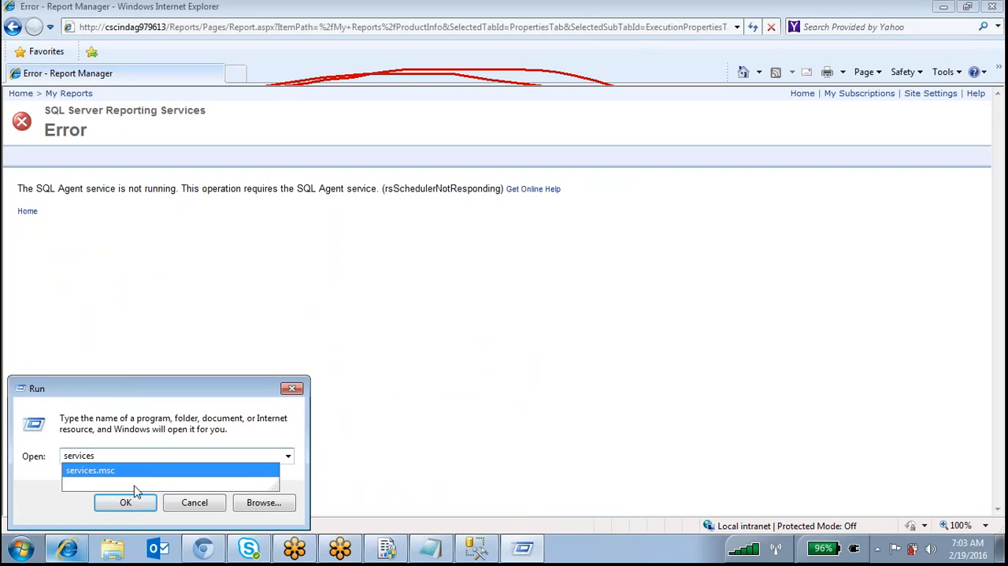
click(133, 475)
click(128, 505)
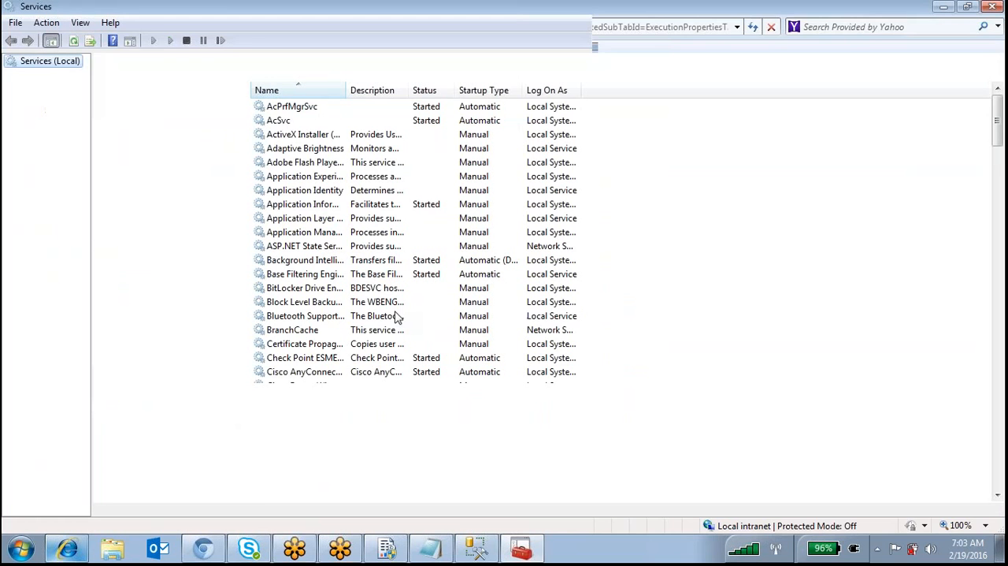
Widen the service name column and start the SQL Server Agent (MSSQLSERVER) service
click(352, 317)
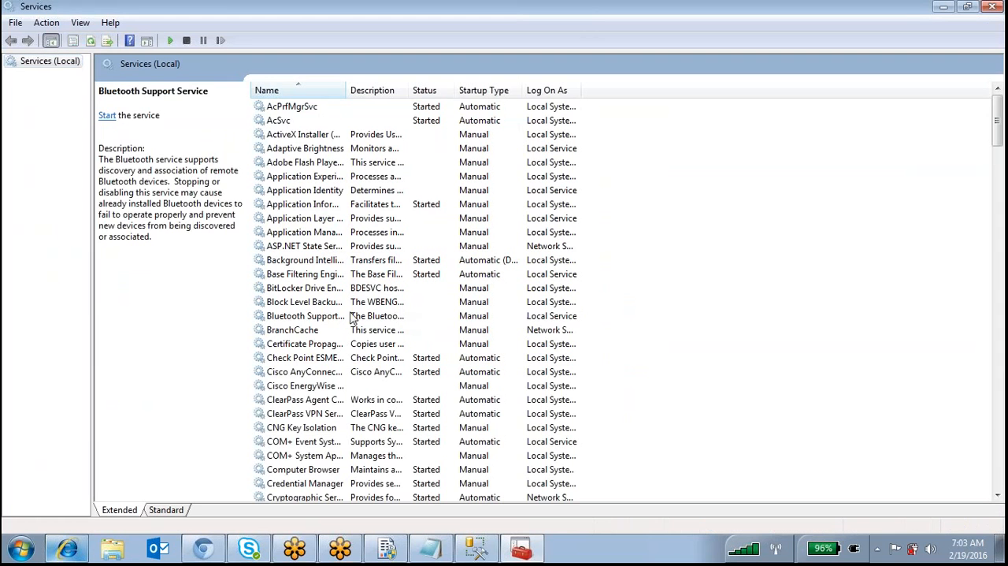
key(s)
key(Down)
key(Down)
key(Down)
key(Down)
key(Down)
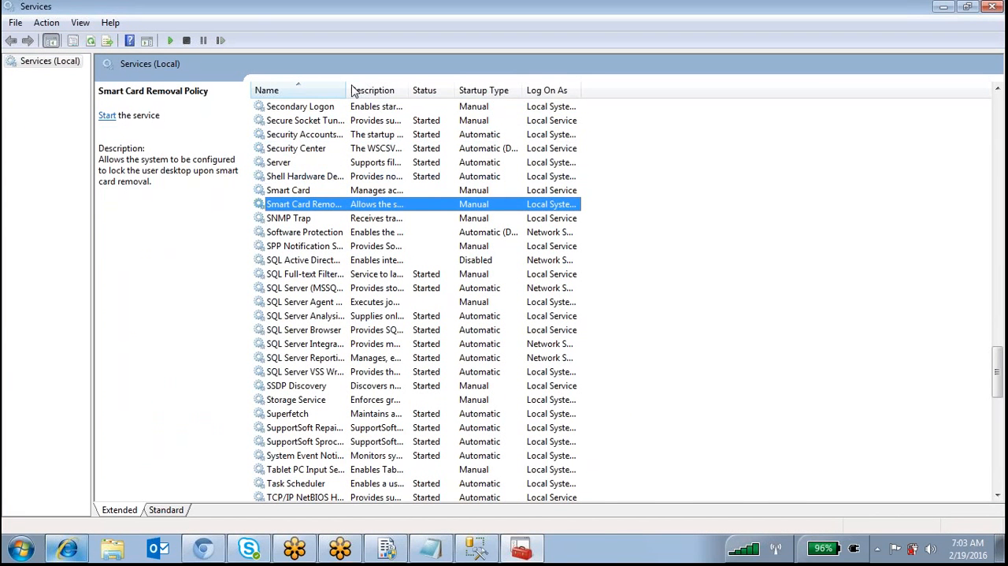
drag(346, 88, 531, 141)
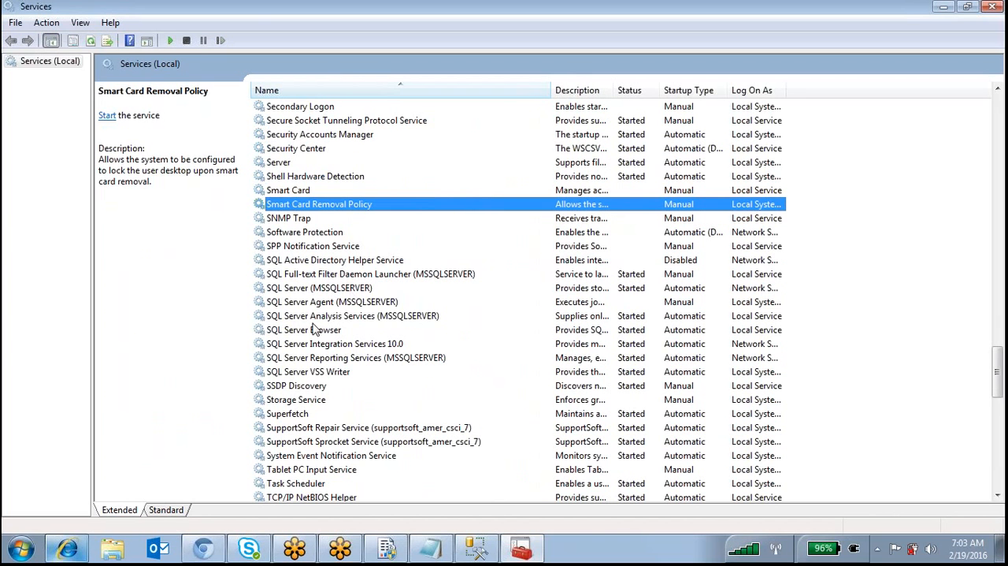
click(347, 303)
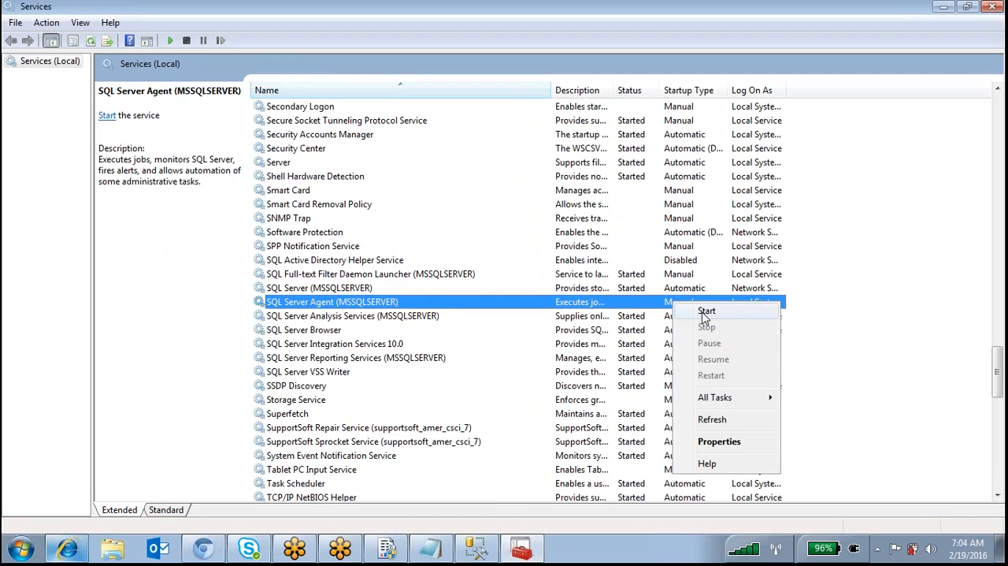
click(691, 313)
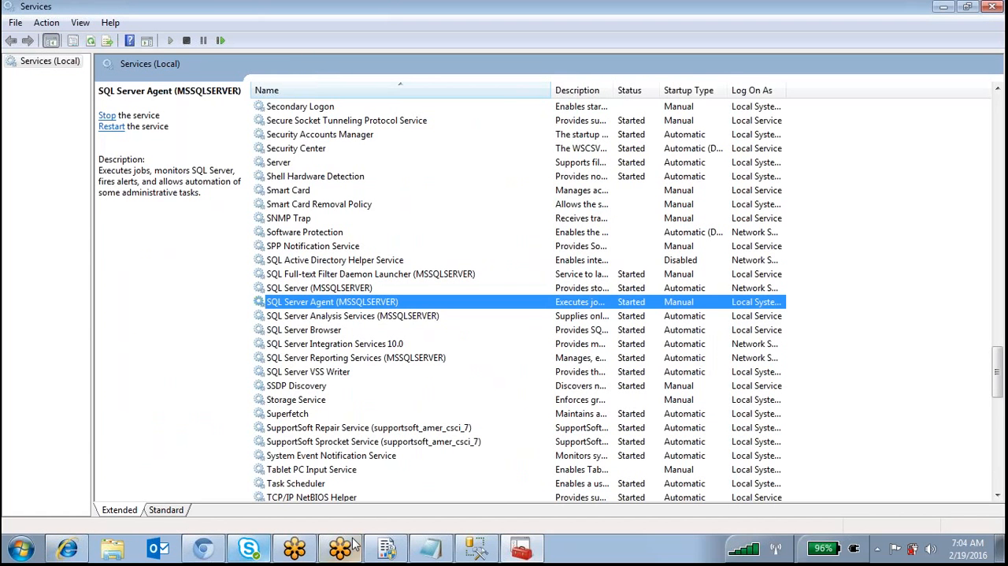
Switch back to Report Manager in Internet Explorer and open the processing options of ProductInfo from My Reports
click(70, 555)
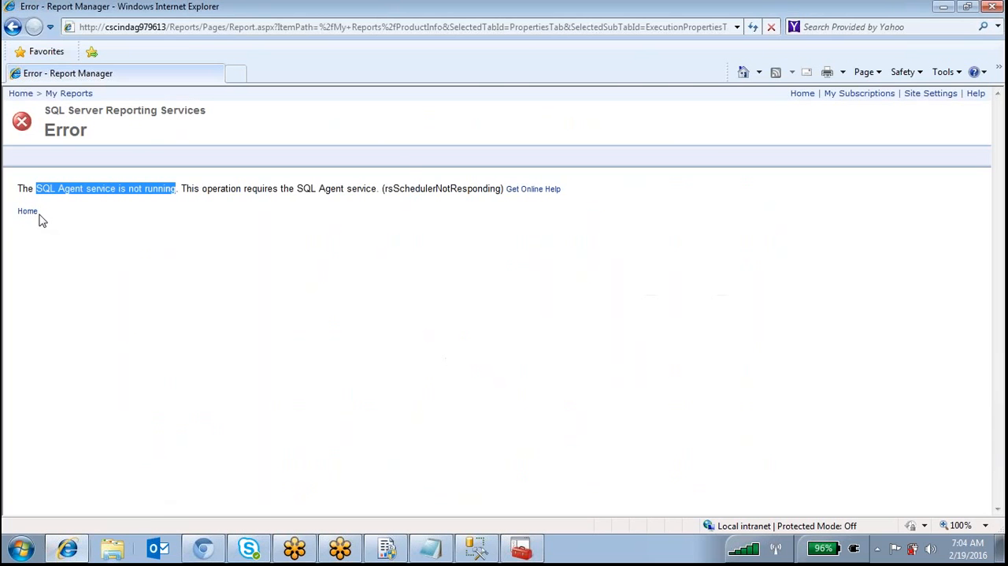
click(67, 94)
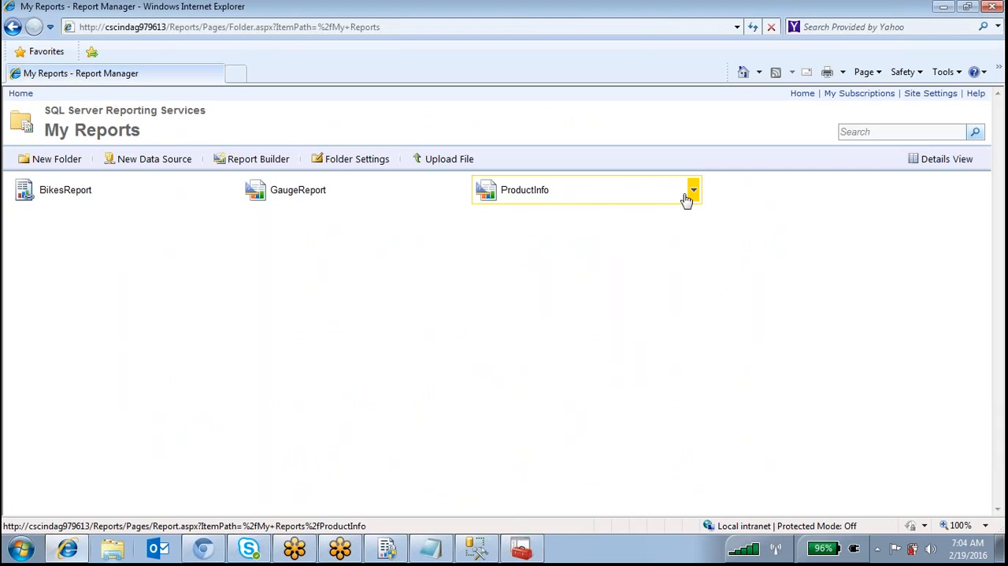
click(693, 196)
click(599, 341)
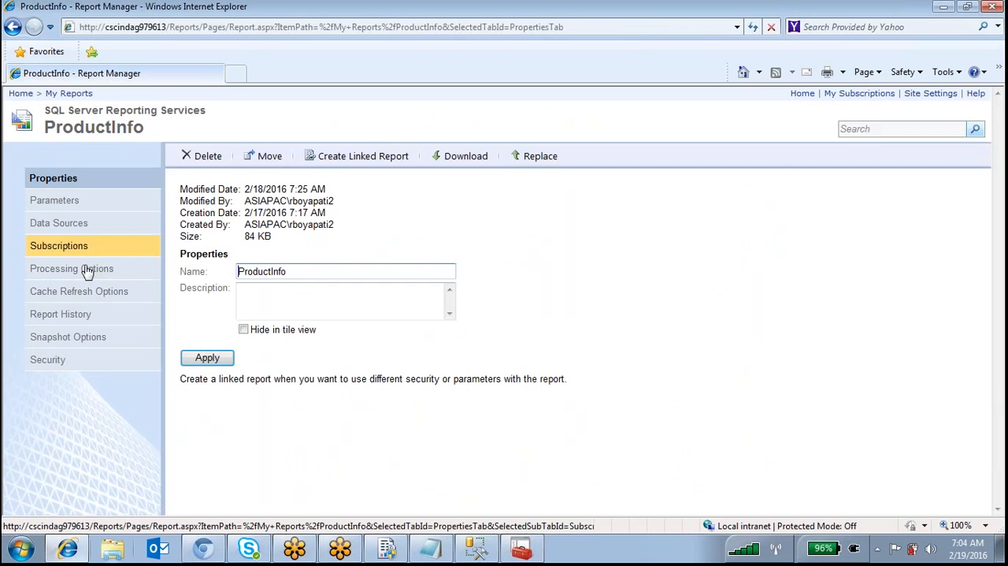
click(150, 279)
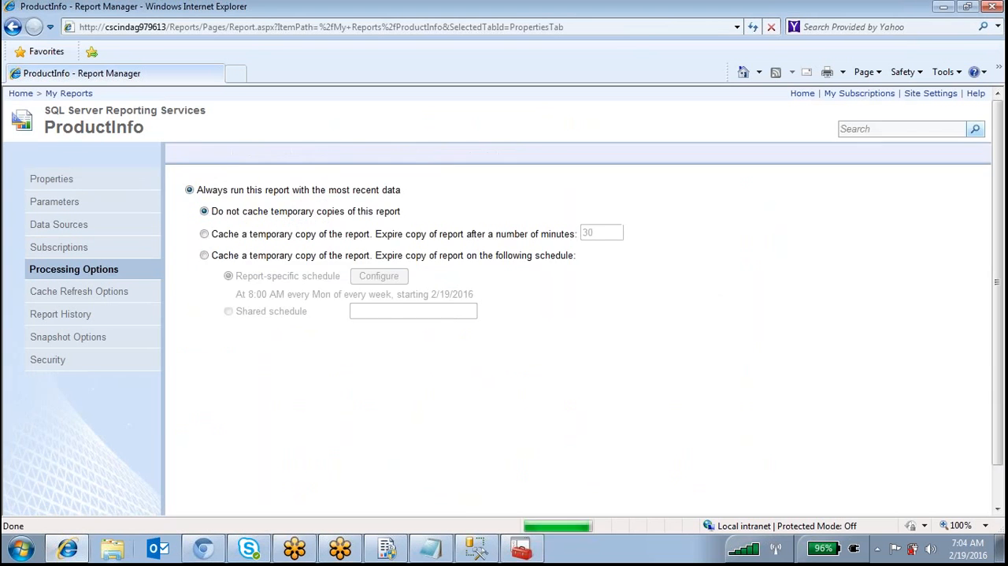
Render ProductInfo from a report snapshot on a report-specific schedule, keep snapshot creation on apply, and apply the settings
scroll(179, 284, down, 1)
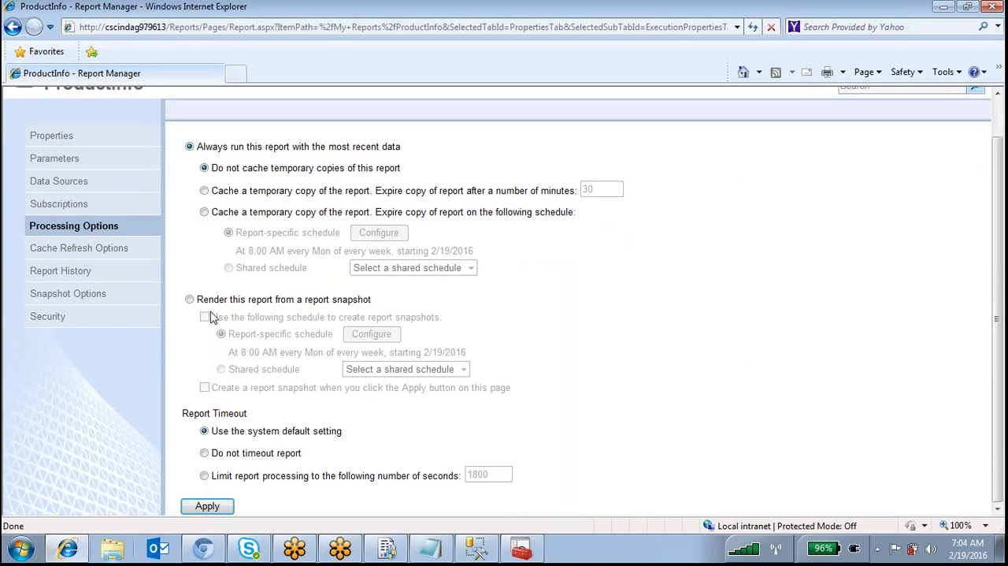
click(189, 300)
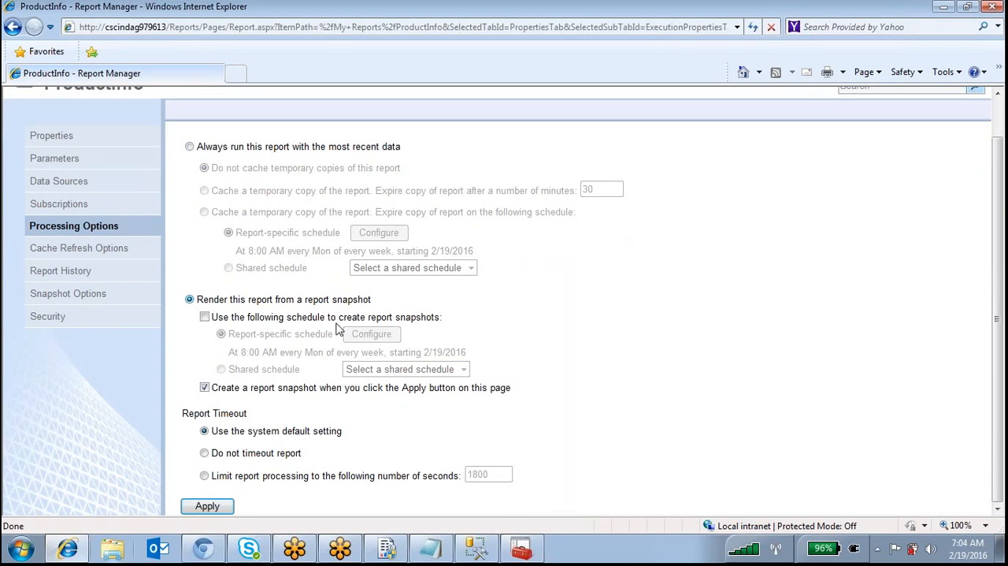
click(205, 317)
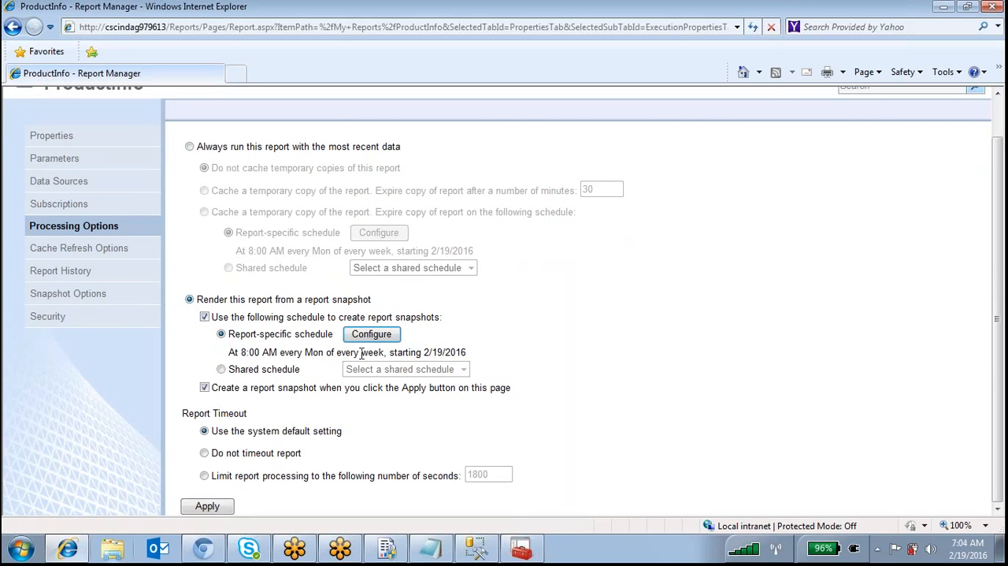
drag(363, 354, 250, 374)
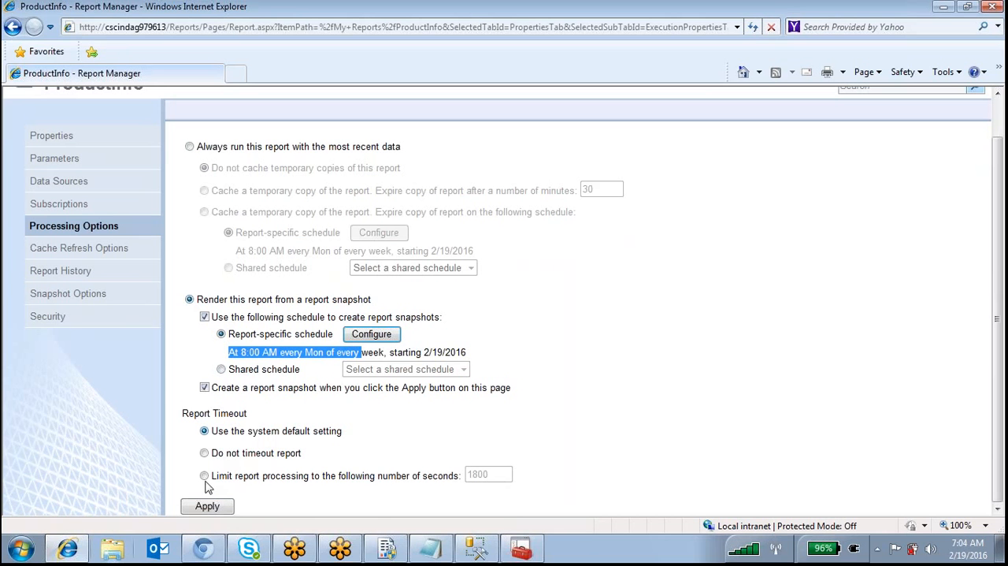
click(209, 508)
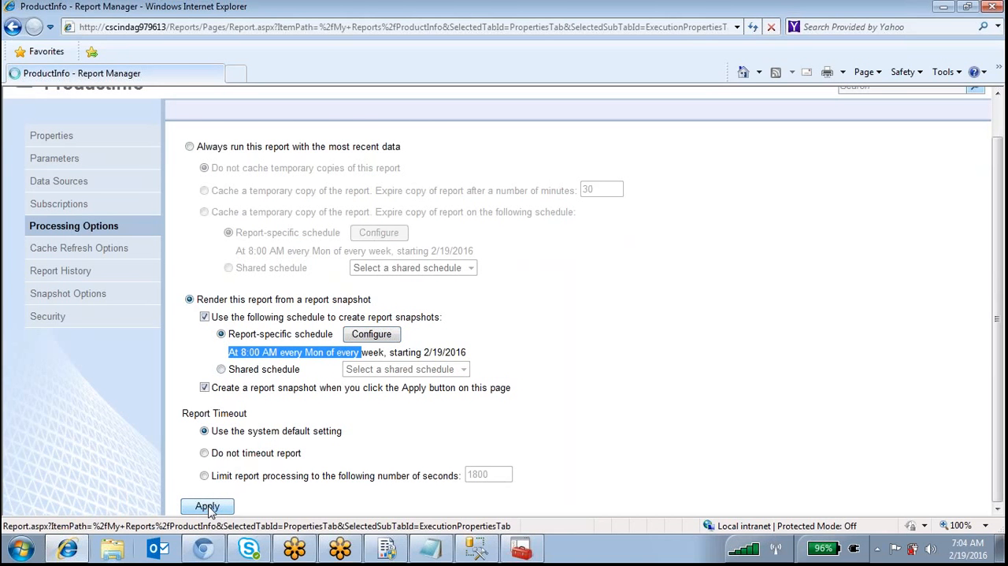
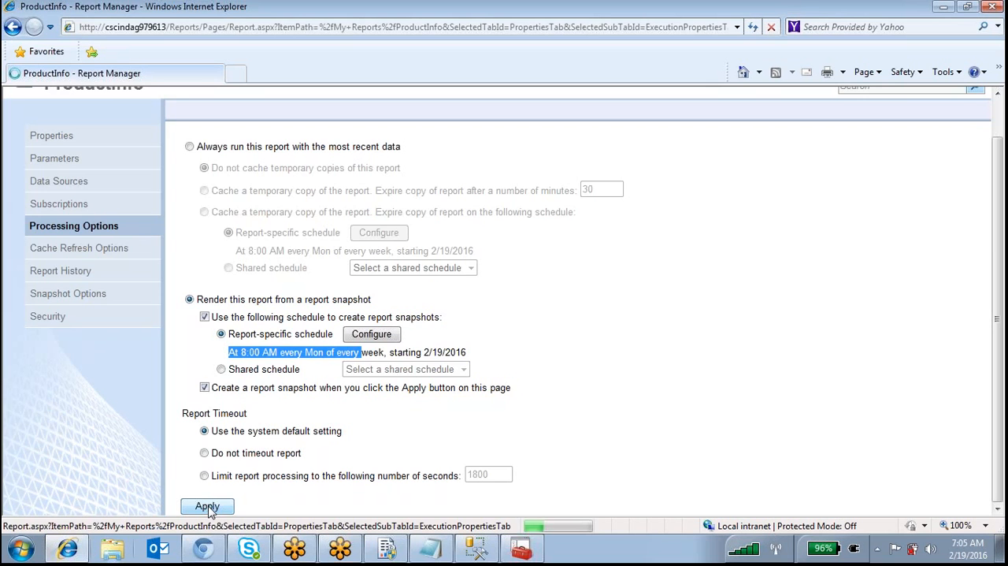
Apply the report snapshot processing options for ProductInfo and review the settings
click(208, 508)
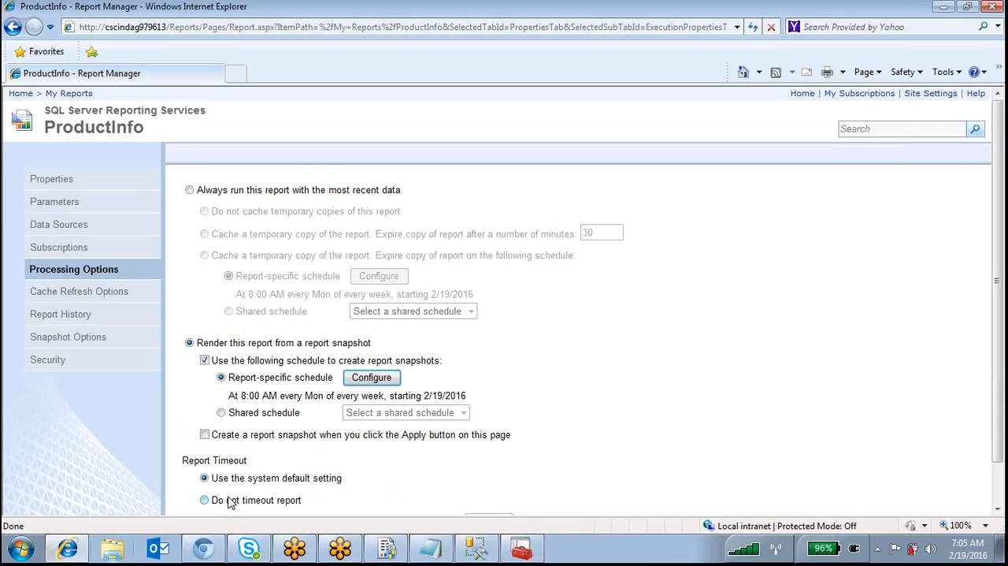
scroll(627, 447, down, 2)
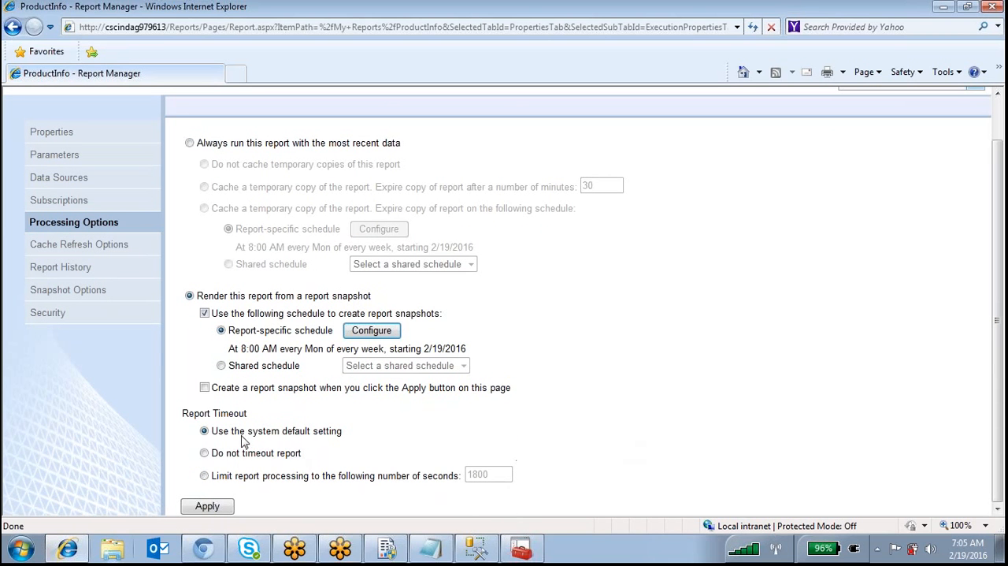
scroll(95, 331, up, 2)
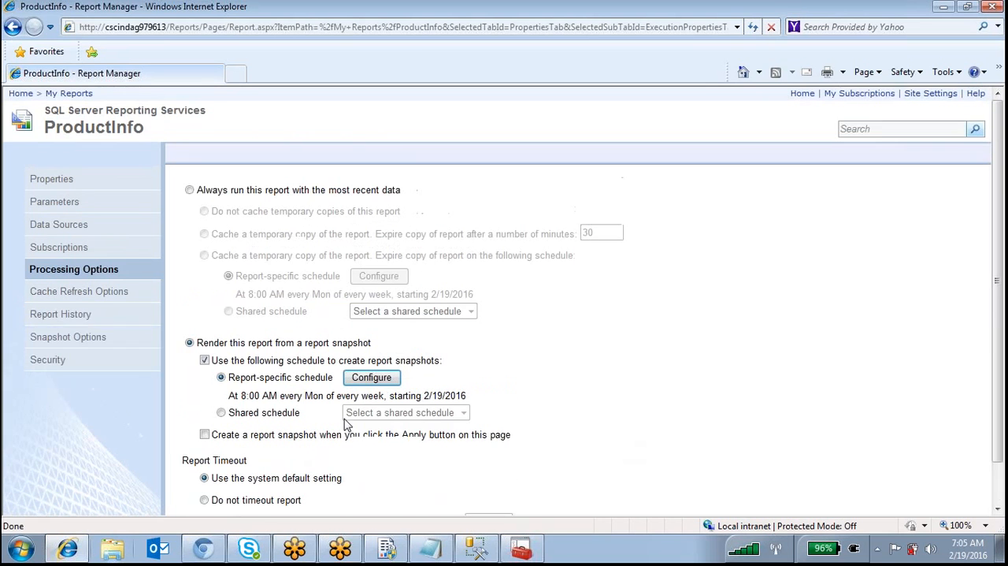
In ProductInfo's snapshot options, store all report snapshots in history and enable a schedule for adding snapshots to report history
click(67, 344)
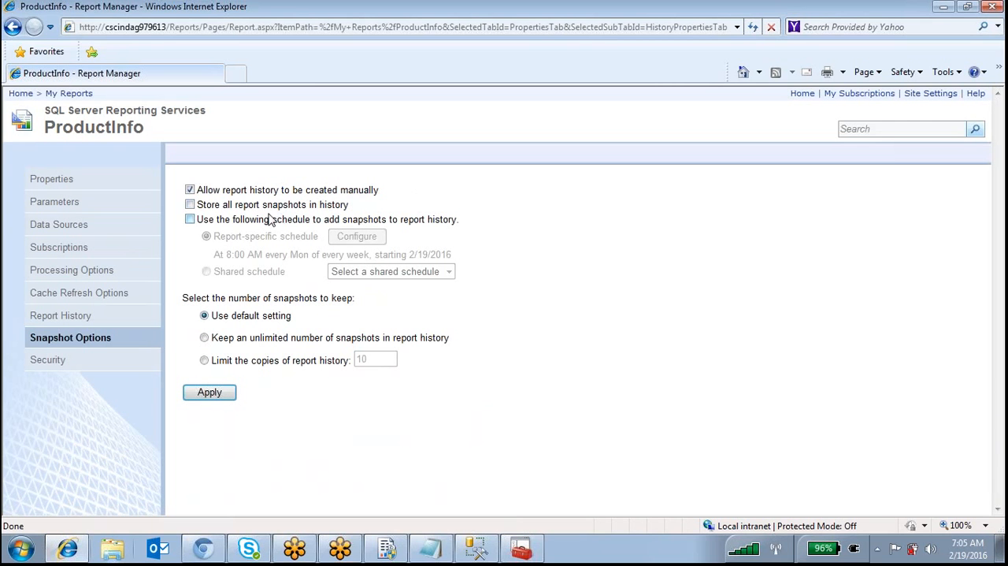
click(190, 205)
click(189, 218)
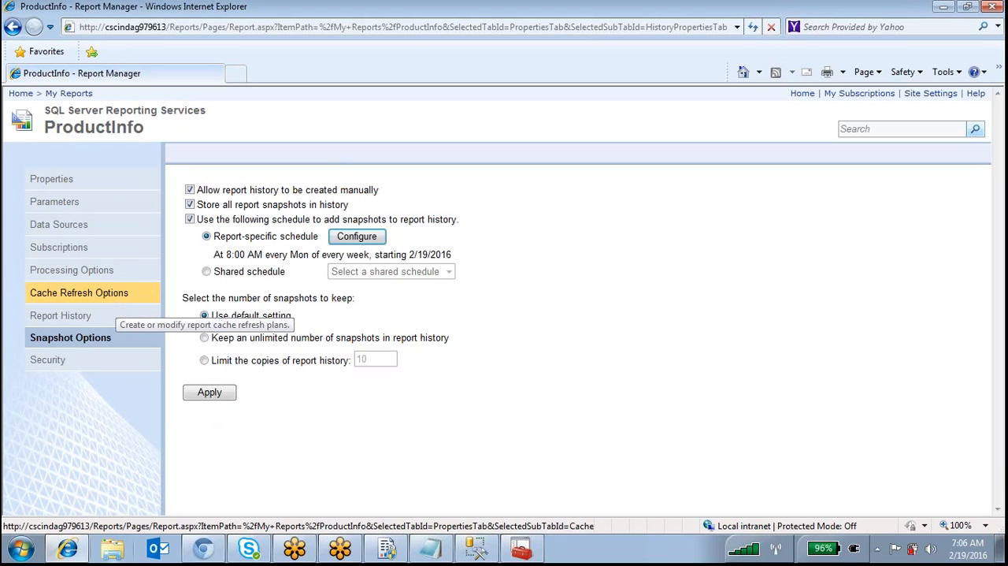
Open the report-specific history schedule for configuration and set its start time to 07:08 A.M
click(357, 236)
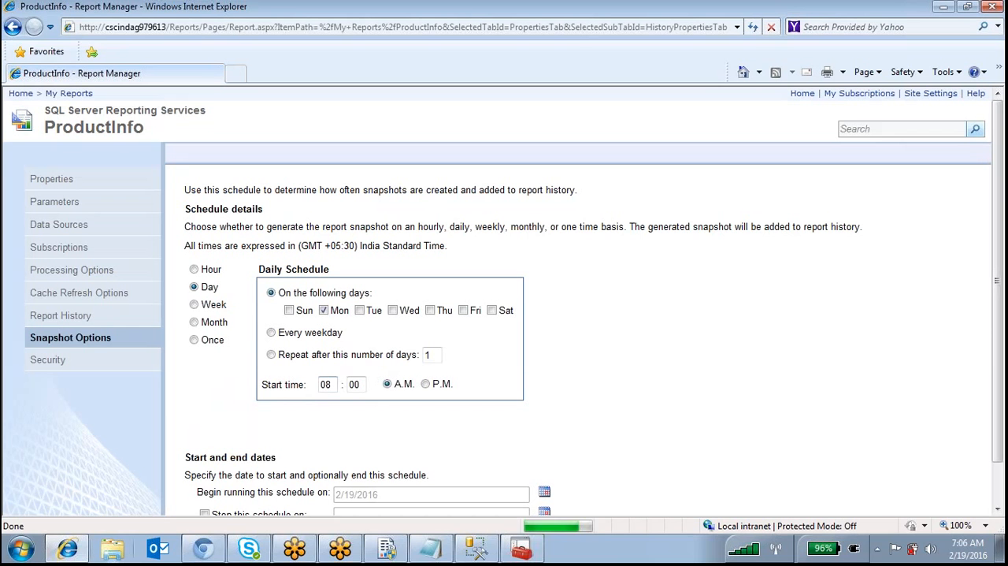
click(334, 385)
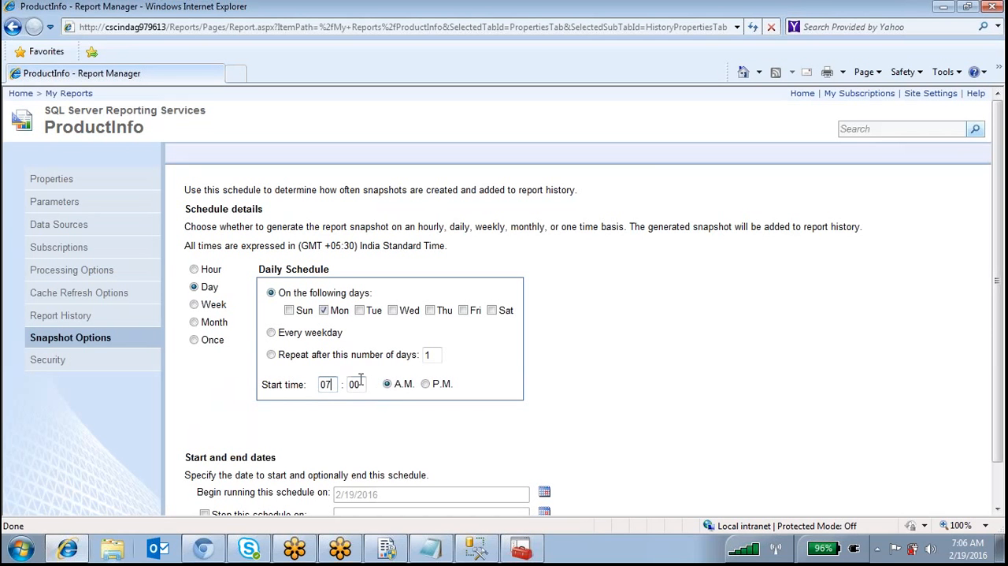
text(08)
Include Sunday and Tuesday through Saturday in the daily schedule alongside Monday, confirm it, and apply the snapshot options
scroll(451, 433, down, 1)
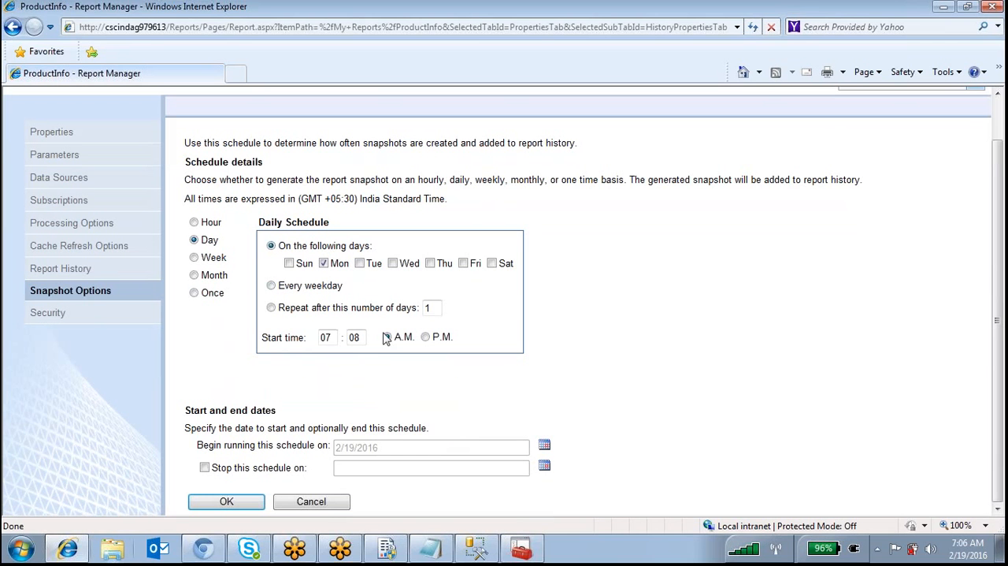
click(289, 264)
click(369, 263)
click(403, 263)
click(442, 263)
click(470, 263)
click(496, 263)
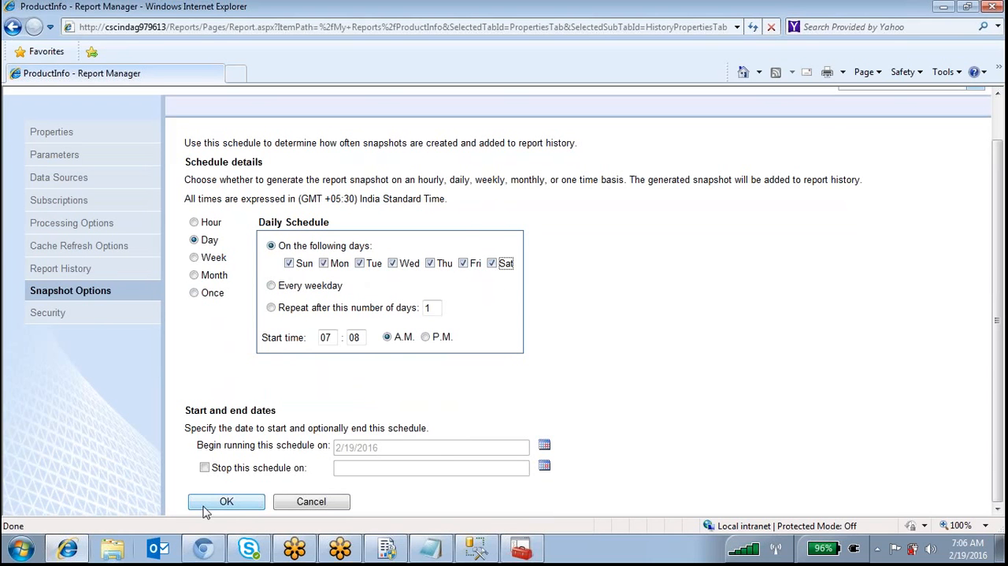
click(237, 506)
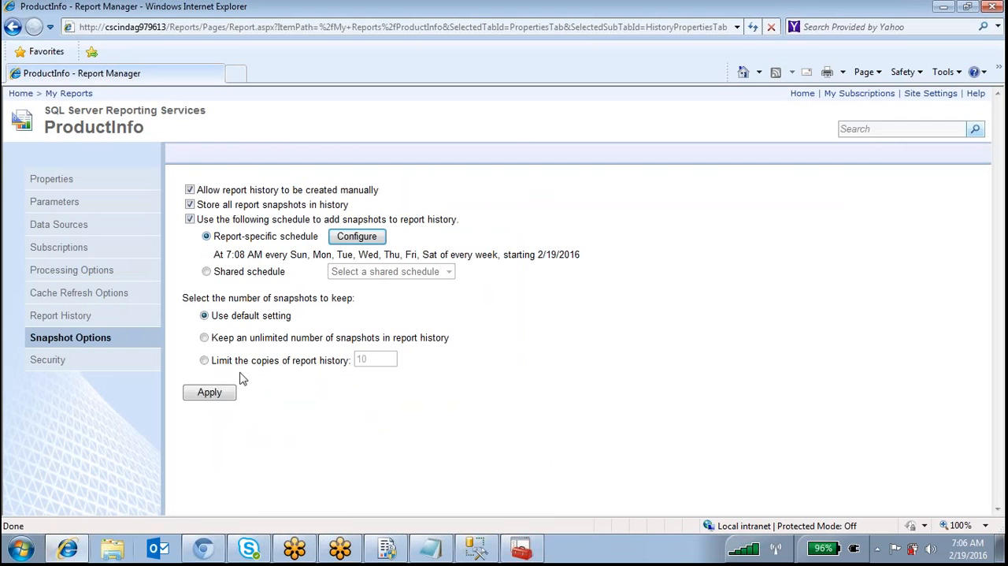
click(219, 393)
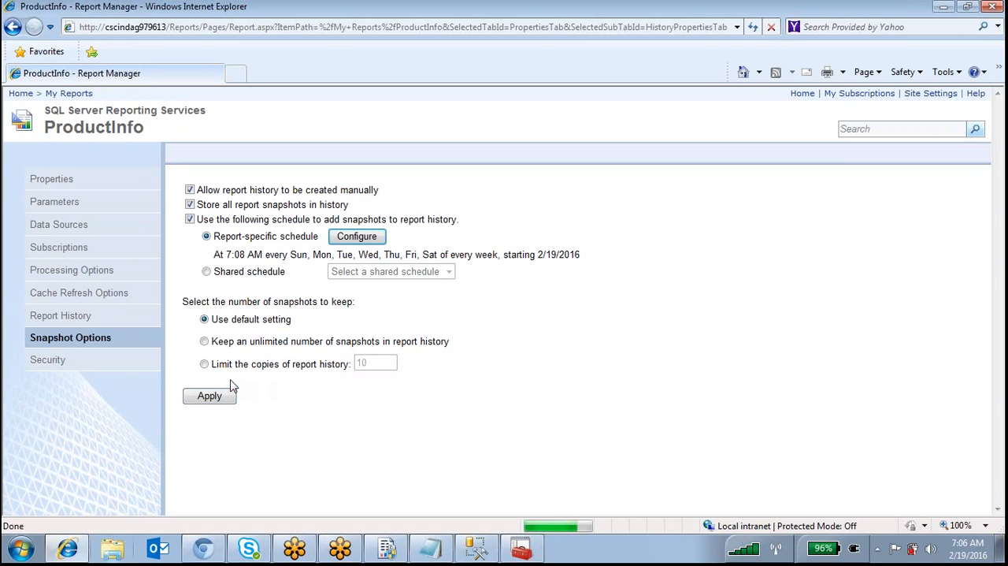
Open the report history of ProductInfo and check it for stored snapshots
click(102, 318)
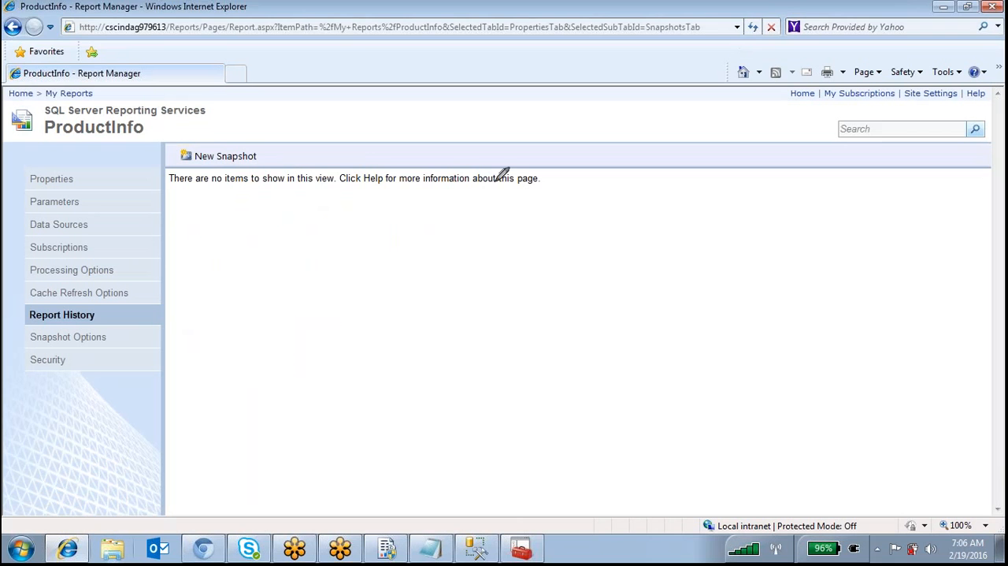
drag(242, 191, 300, 178)
mouse_move(426, 201)
mouse_down()
mouse_move(460, 173)
mouse_move(323, 178)
mouse_up()
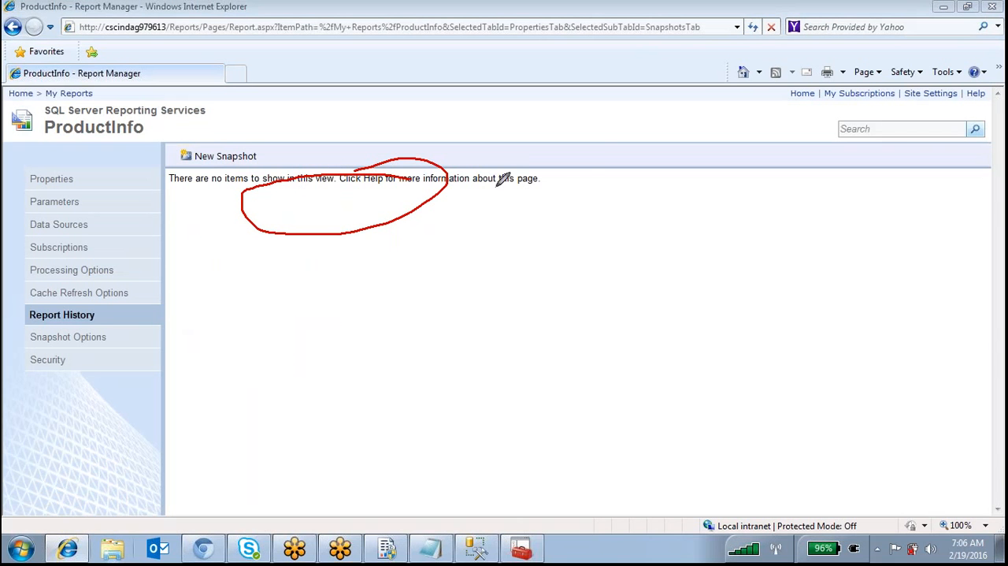
drag(439, 191, 563, 179)
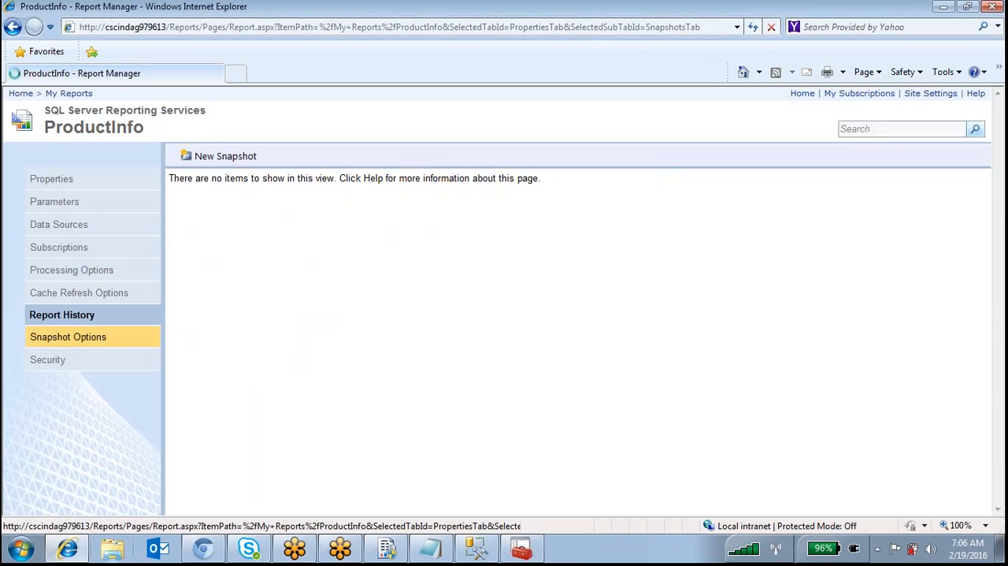
Return to ProductInfo's snapshot options and review the history settings and schedule
click(89, 339)
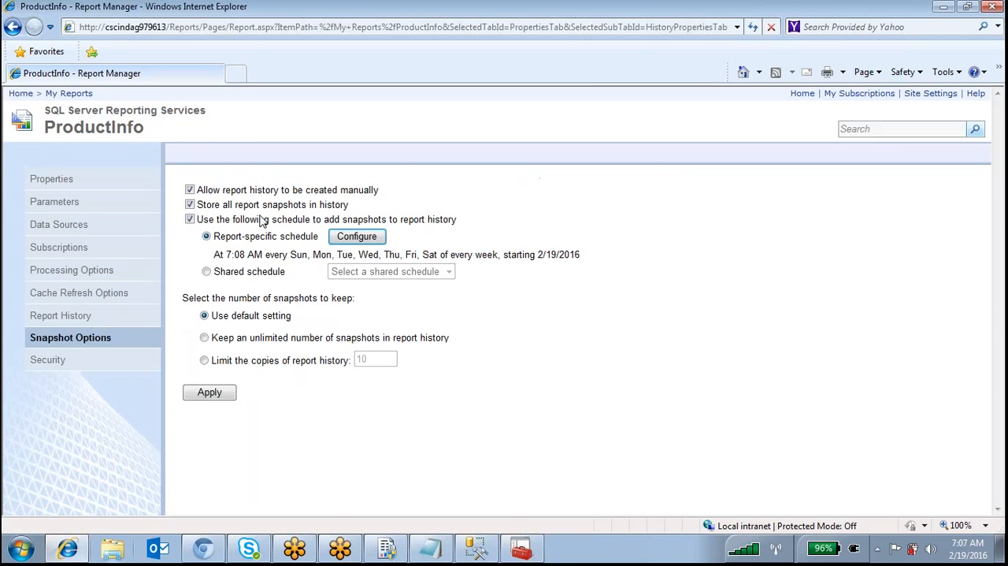
mouse_move(307, 148)
mouse_down()
mouse_move(238, 250)
mouse_move(267, 127)
mouse_move(237, 131)
mouse_up()
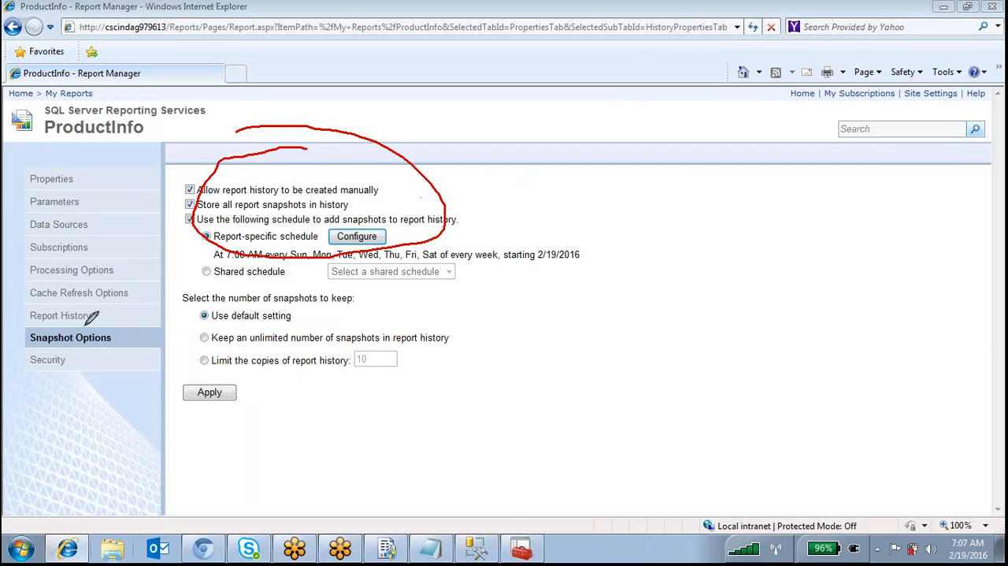
drag(101, 320, 92, 299)
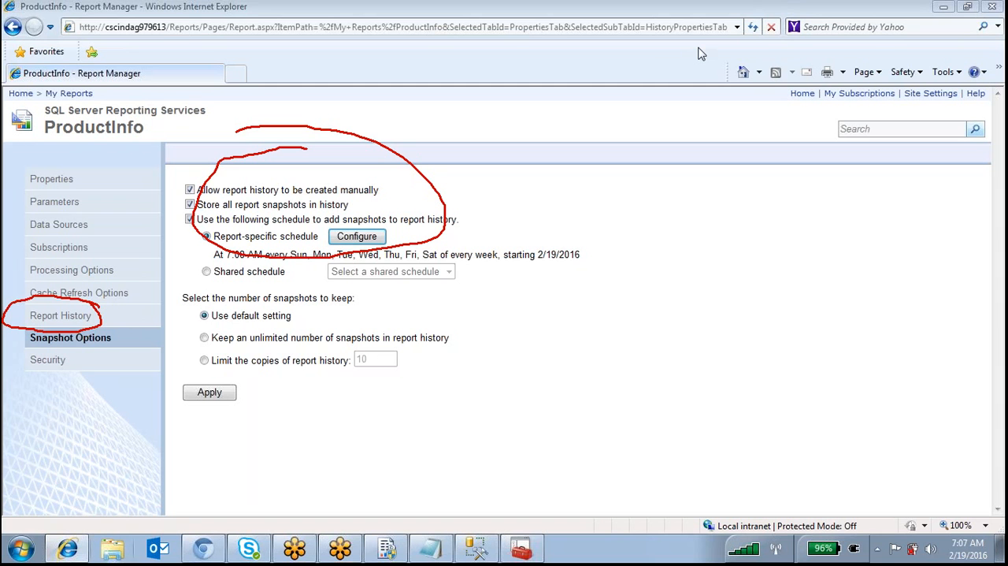
click(647, 55)
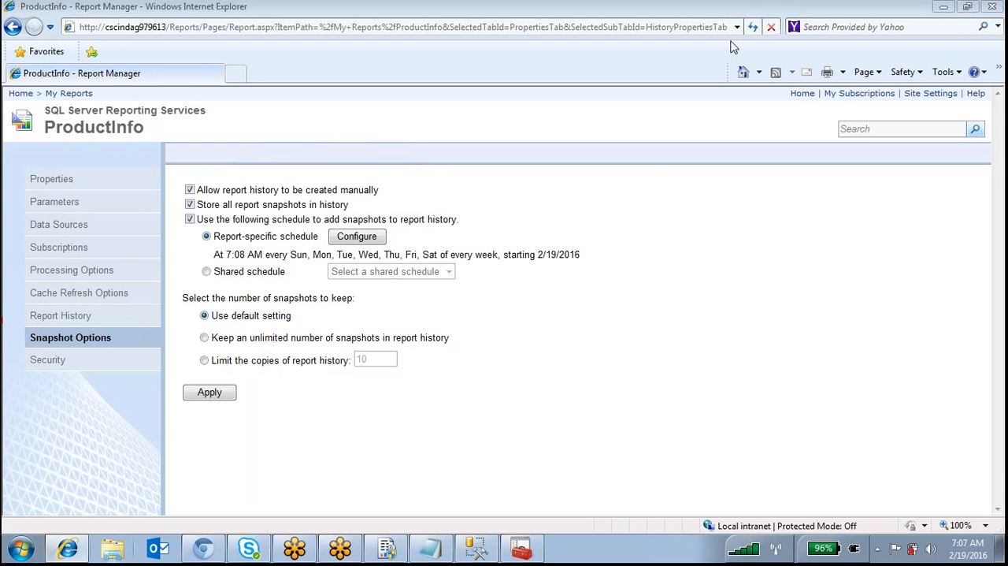
mouse_move(733, 203)
mouse_down()
mouse_move(741, 244)
mouse_move(787, 186)
mouse_move(853, 211)
mouse_move(906, 201)
mouse_move(902, 218)
mouse_up()
mouse_move(895, 163)
mouse_down()
mouse_move(663, 189)
mouse_move(943, 198)
mouse_move(902, 158)
mouse_up()
drag(661, 290, 504, 430)
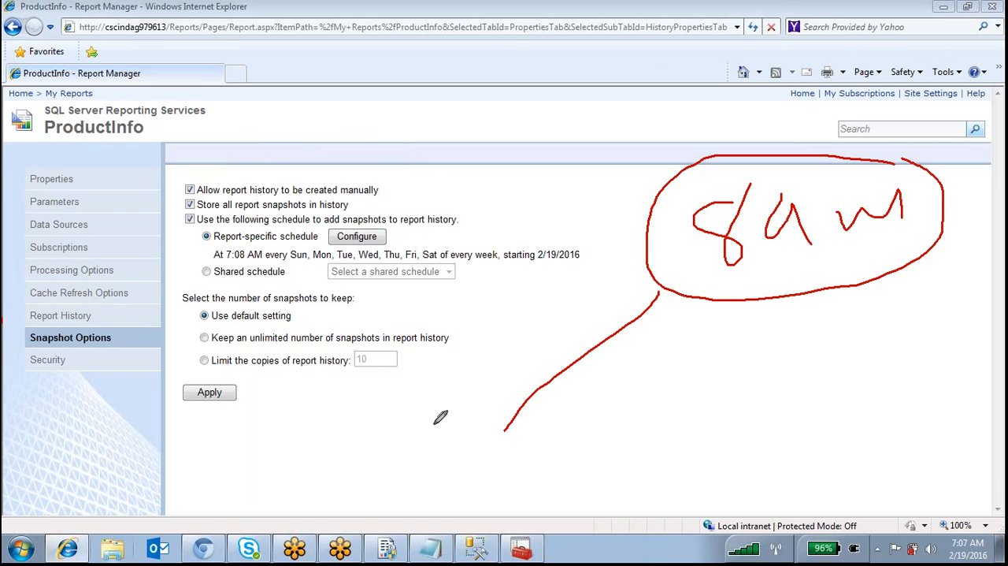
mouse_move(419, 477)
mouse_down()
mouse_move(482, 452)
mouse_move(486, 476)
mouse_up()
mouse_move(506, 430)
mouse_down()
mouse_move(530, 472)
mouse_move(548, 475)
mouse_up()
drag(563, 413, 563, 455)
drag(542, 375, 549, 383)
drag(586, 285, 599, 417)
drag(527, 324, 479, 335)
drag(405, 482, 445, 269)
mouse_move(871, 280)
mouse_down()
mouse_move(912, 413)
mouse_move(805, 405)
mouse_move(989, 371)
mouse_move(922, 367)
mouse_up()
mouse_move(842, 434)
mouse_down()
mouse_move(844, 465)
mouse_move(942, 441)
mouse_move(931, 465)
mouse_move(991, 449)
mouse_up()
mouse_move(906, 475)
mouse_down()
mouse_move(934, 482)
mouse_move(954, 471)
mouse_move(994, 497)
mouse_up()
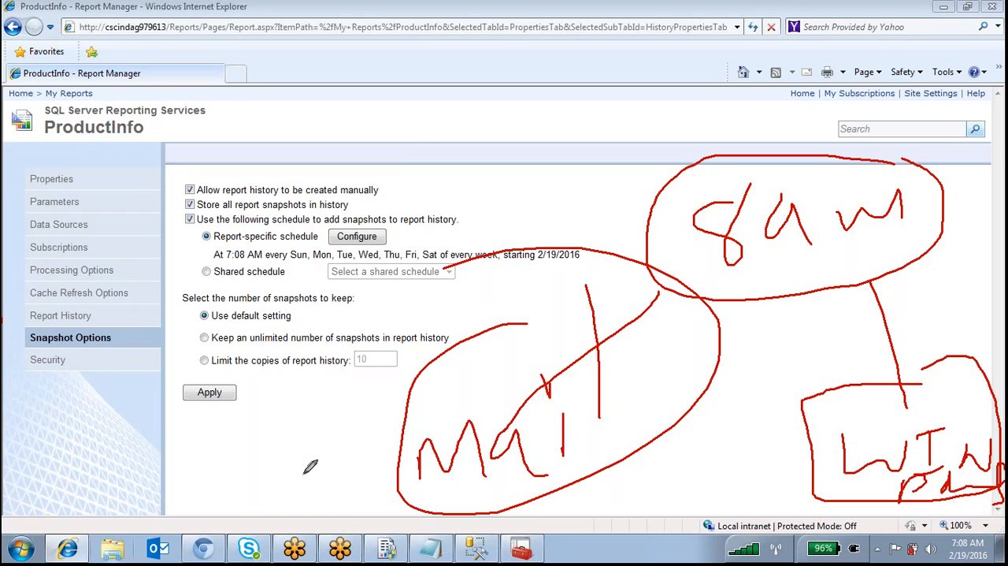
mouse_move(934, 149)
mouse_down()
mouse_move(899, 132)
mouse_move(480, 136)
mouse_move(356, 530)
mouse_up()
mouse_move(931, 558)
mouse_down()
mouse_move(1005, 543)
mouse_move(977, 145)
mouse_move(661, 134)
mouse_up()
mouse_move(424, 475)
mouse_down()
mouse_move(430, 439)
mouse_move(496, 415)
mouse_move(542, 460)
mouse_up()
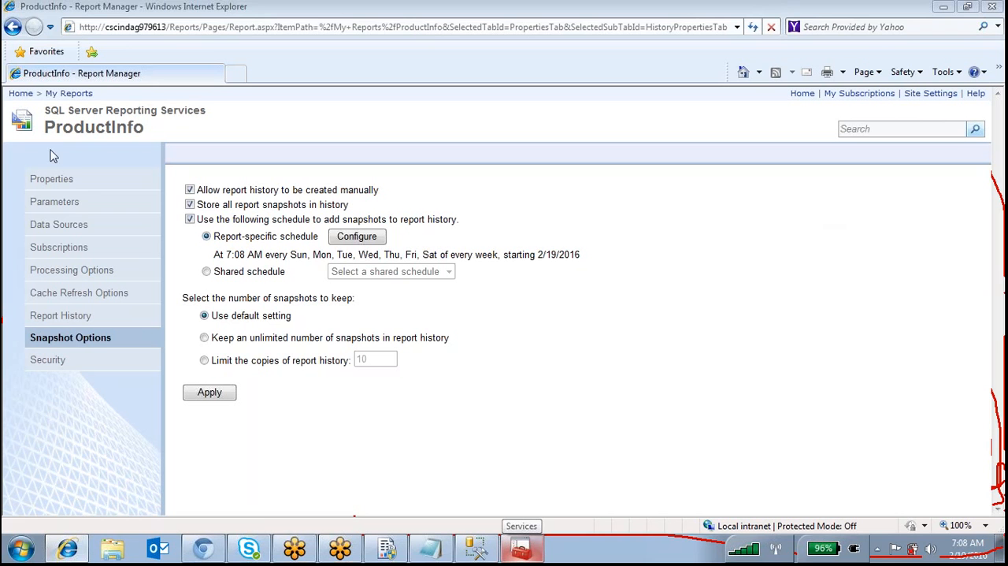
Start a new subscription for ProductInfo and compare the Windows File Share and E-Mail delivery options
click(48, 246)
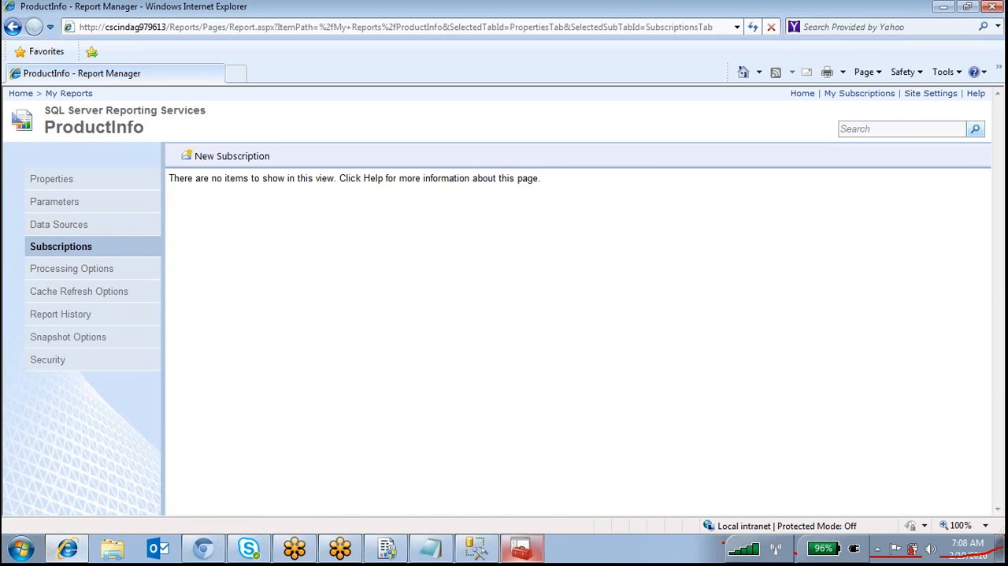
click(233, 156)
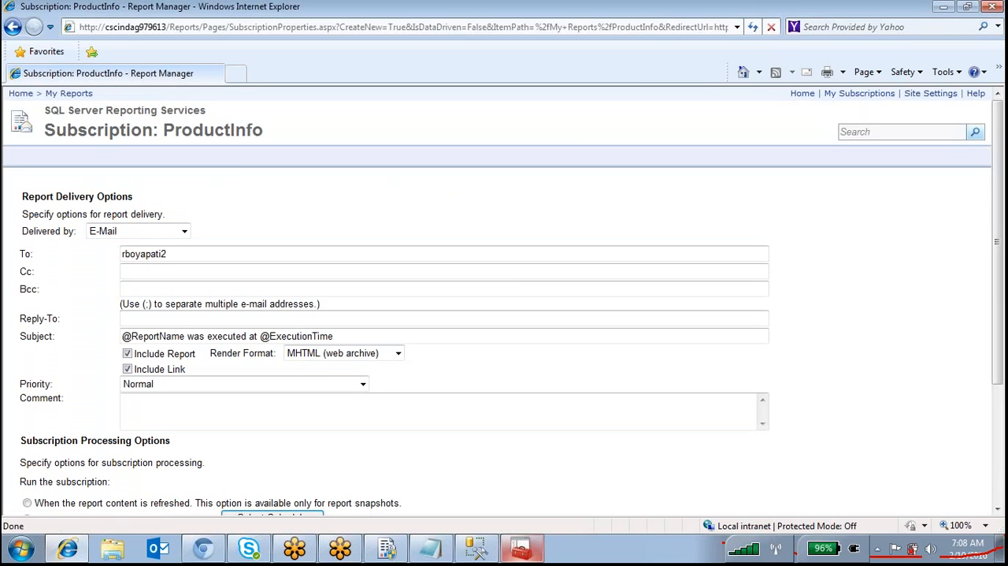
click(184, 230)
click(126, 258)
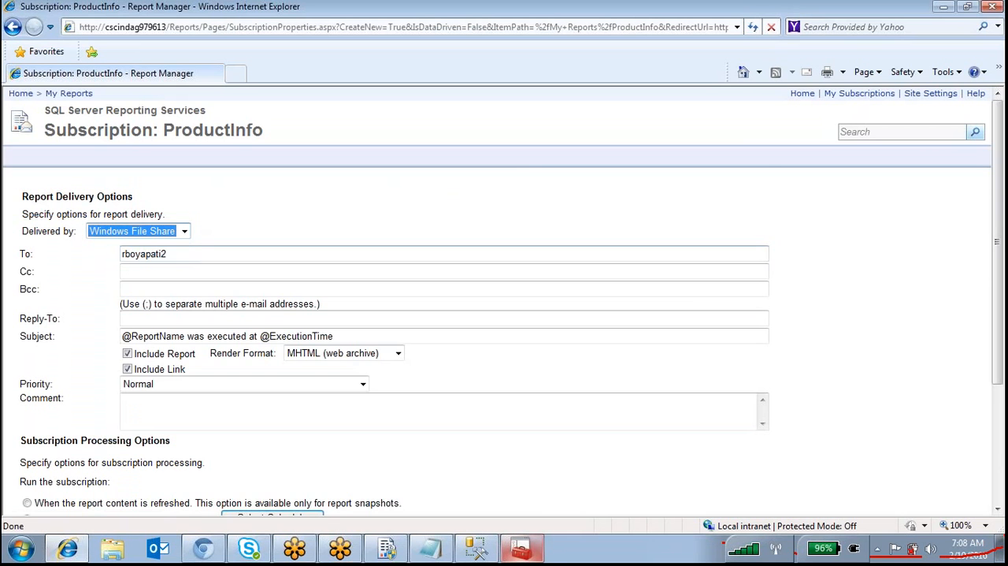
click(185, 231)
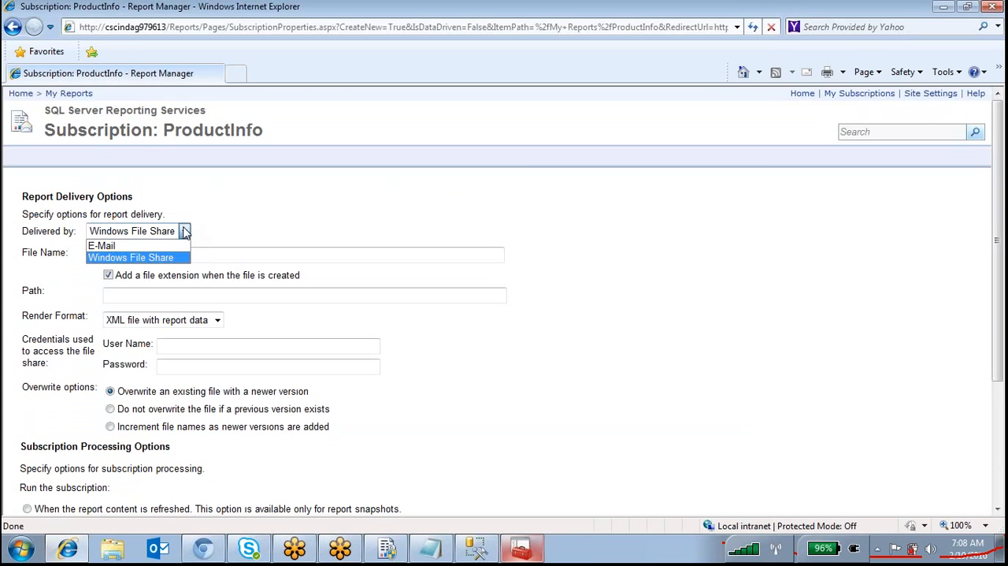
click(138, 246)
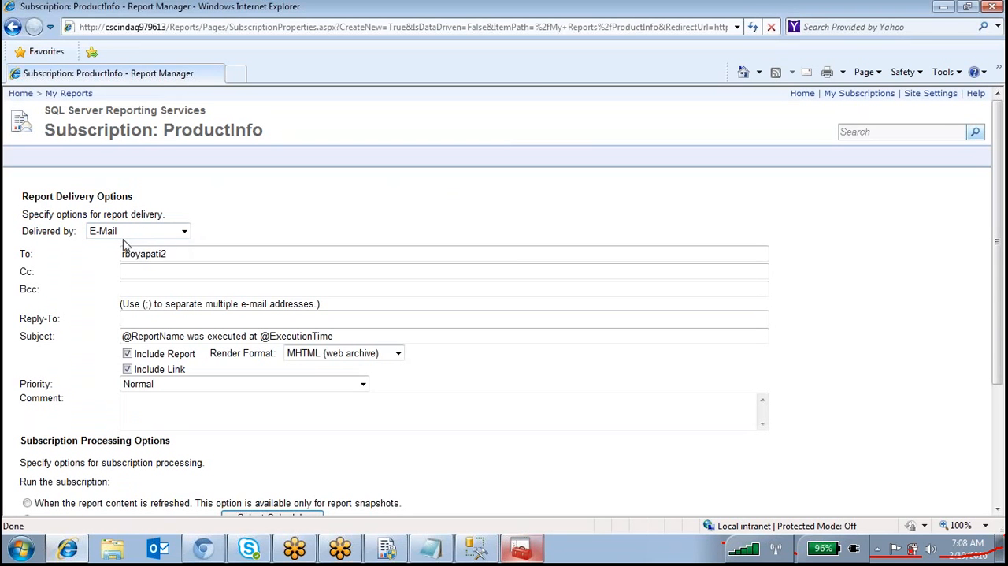
click(182, 231)
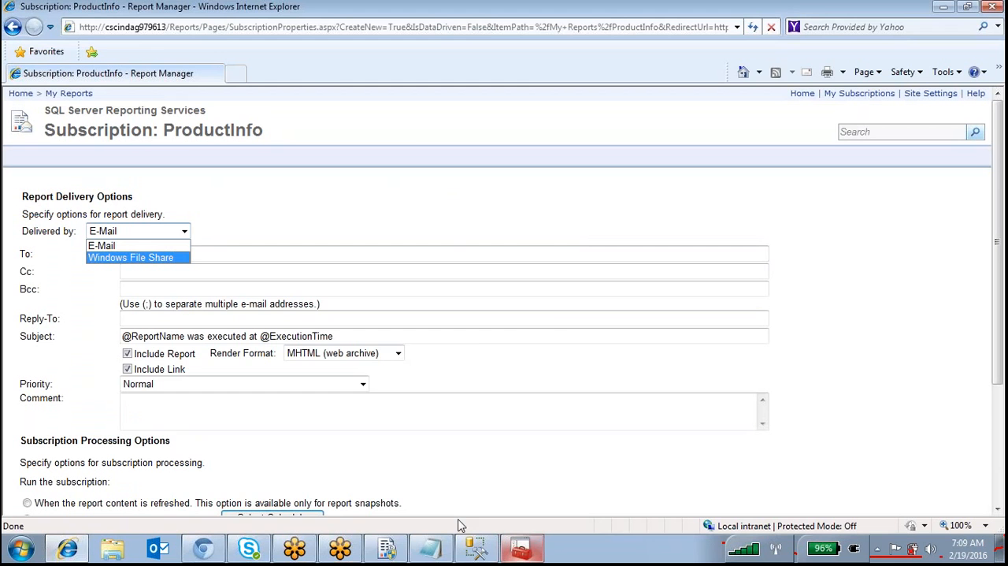
Switch to Reporting Services Configuration Manager and review the sender address and SMTP server in the e-mail settings
click(387, 552)
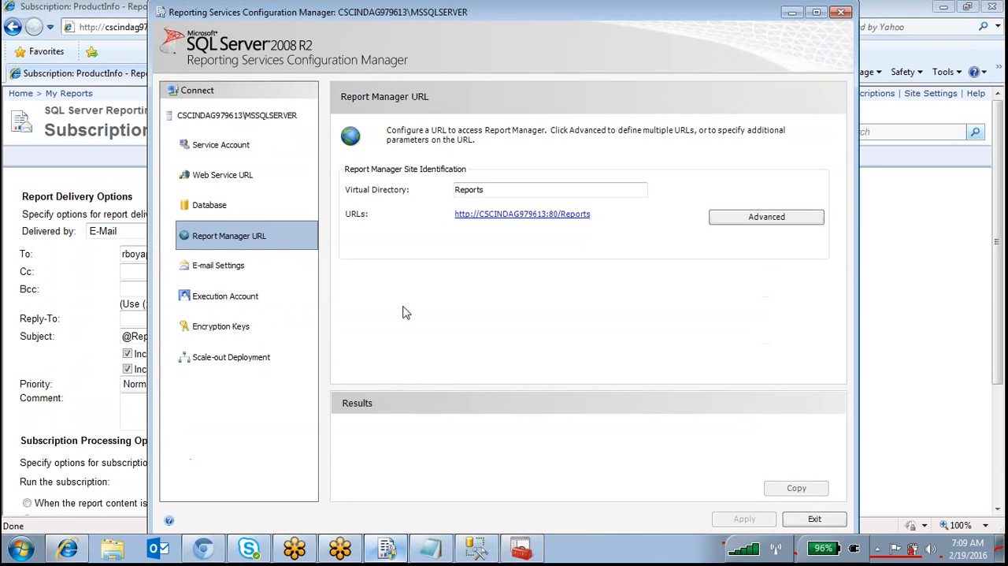
click(223, 268)
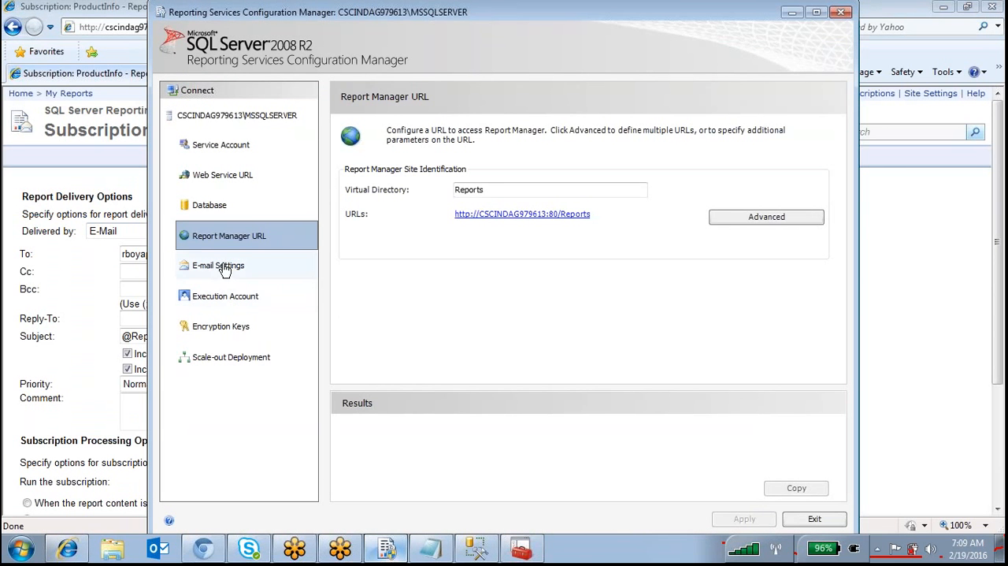
click(642, 283)
key(ctrl+a)
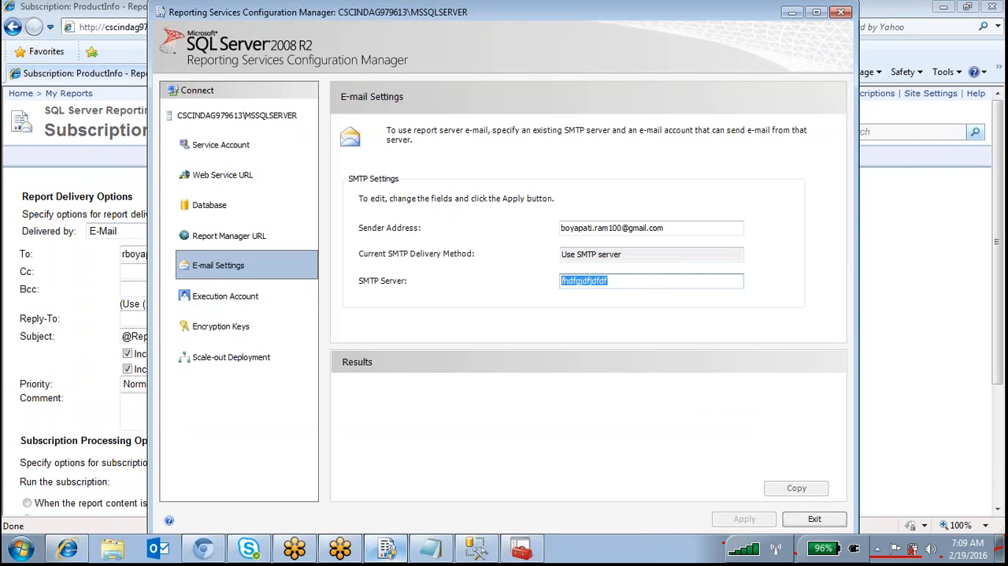
drag(682, 228, 401, 228)
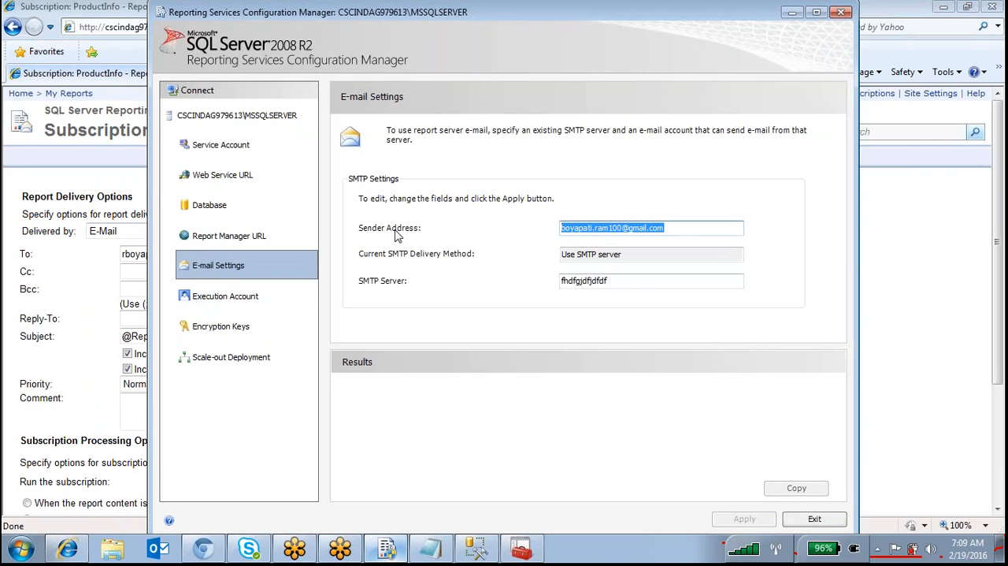
drag(635, 281, 443, 282)
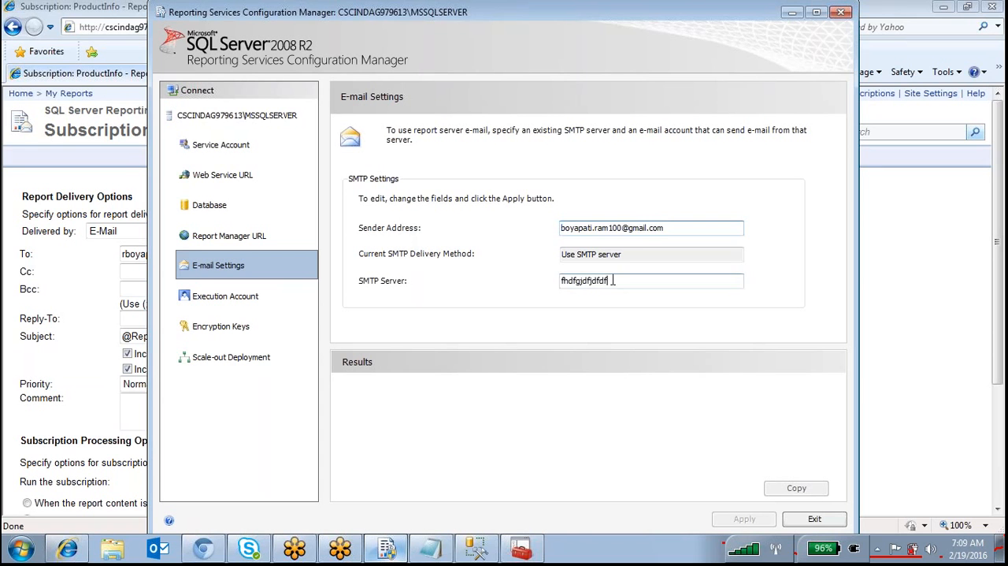
drag(687, 226, 415, 231)
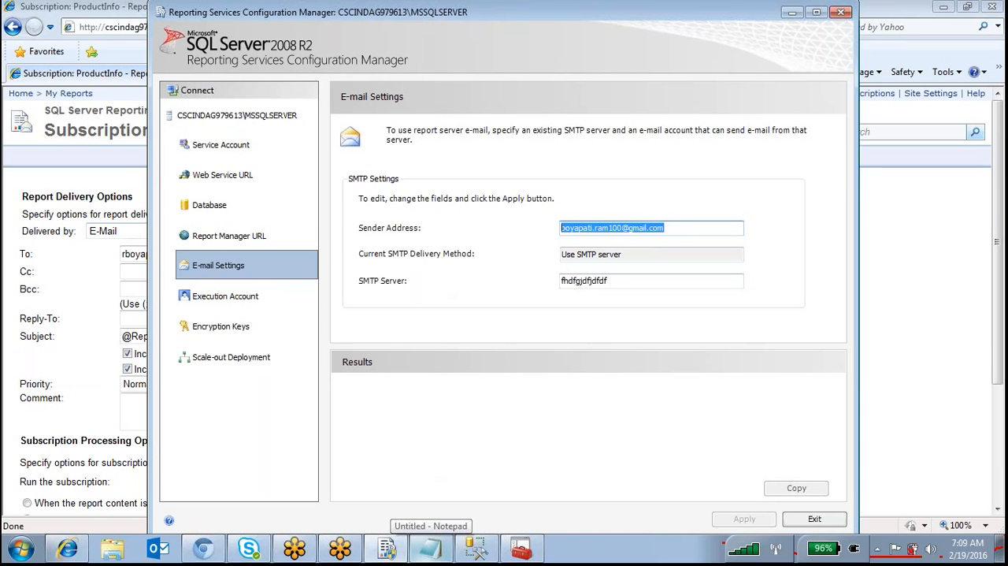
click(726, 43)
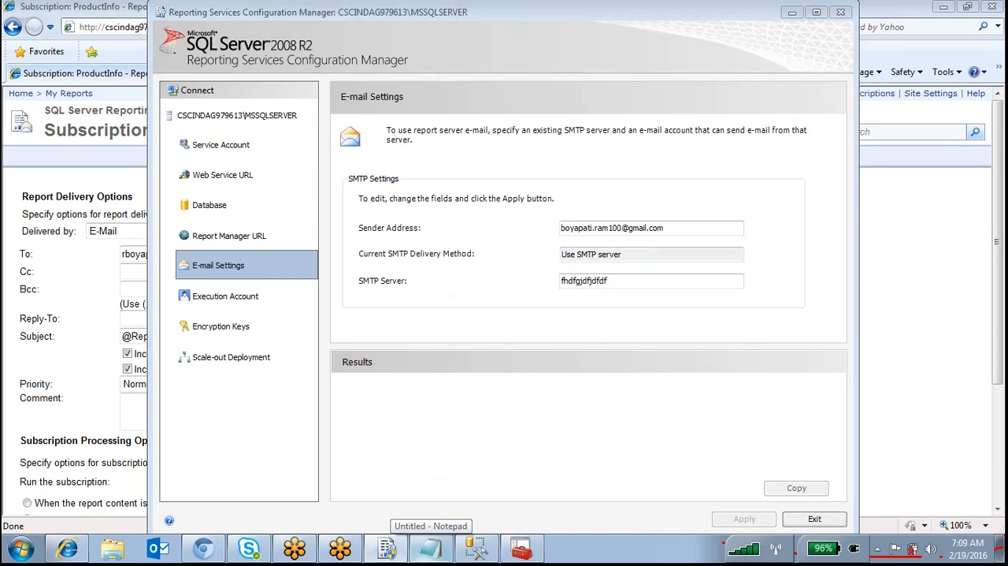
mouse_move(237, 28)
mouse_down()
mouse_move(181, 66)
mouse_move(289, 30)
mouse_move(426, 83)
mouse_up()
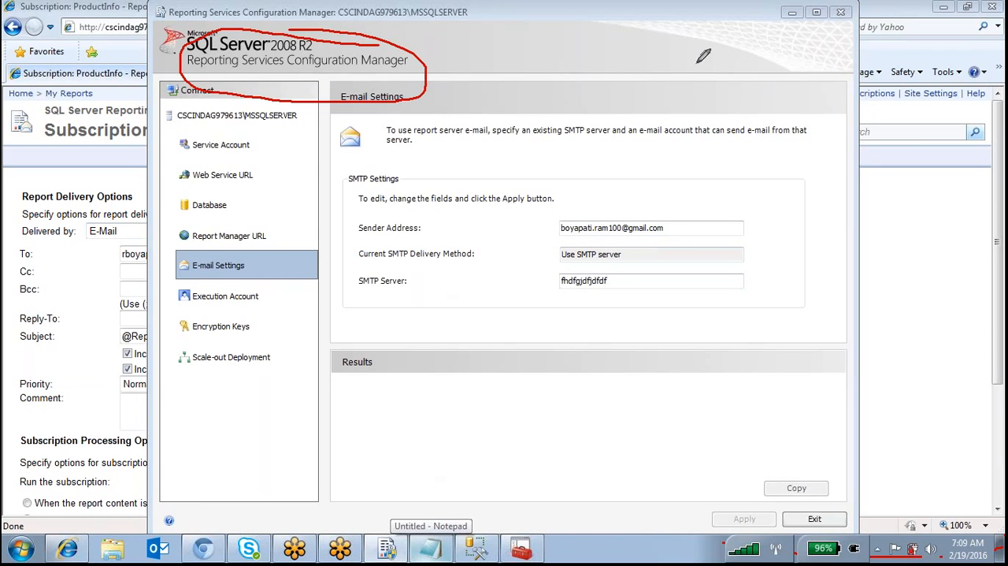
Clear the screen annotation and examine the SMTP server and sender address entries in the e-mail settings
click(724, 47)
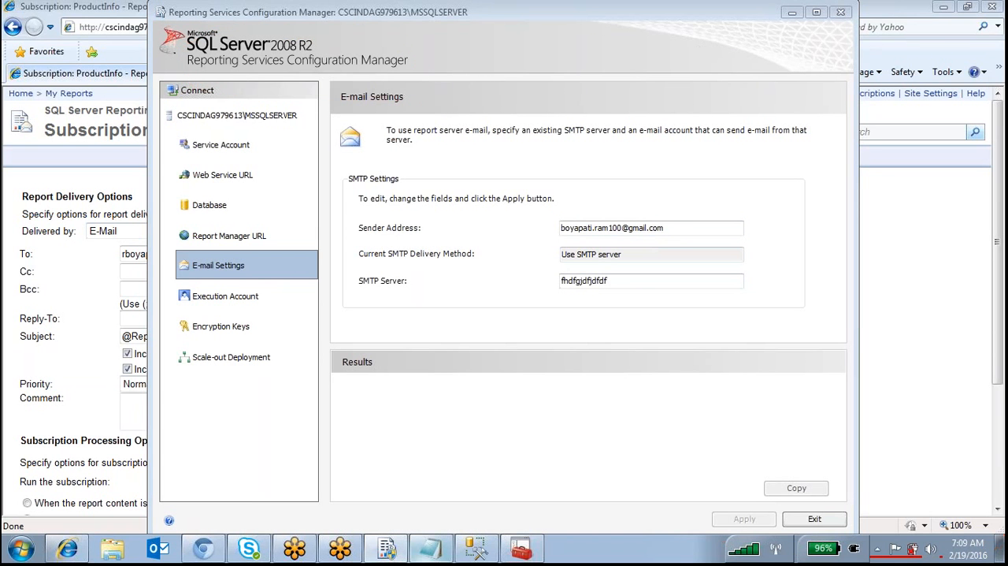
drag(630, 281, 501, 272)
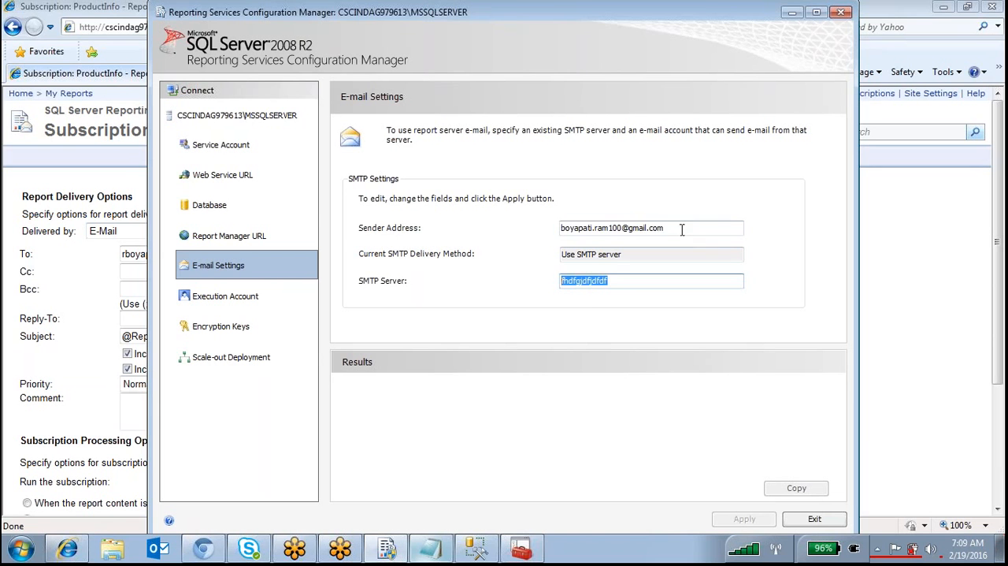
drag(679, 229, 548, 229)
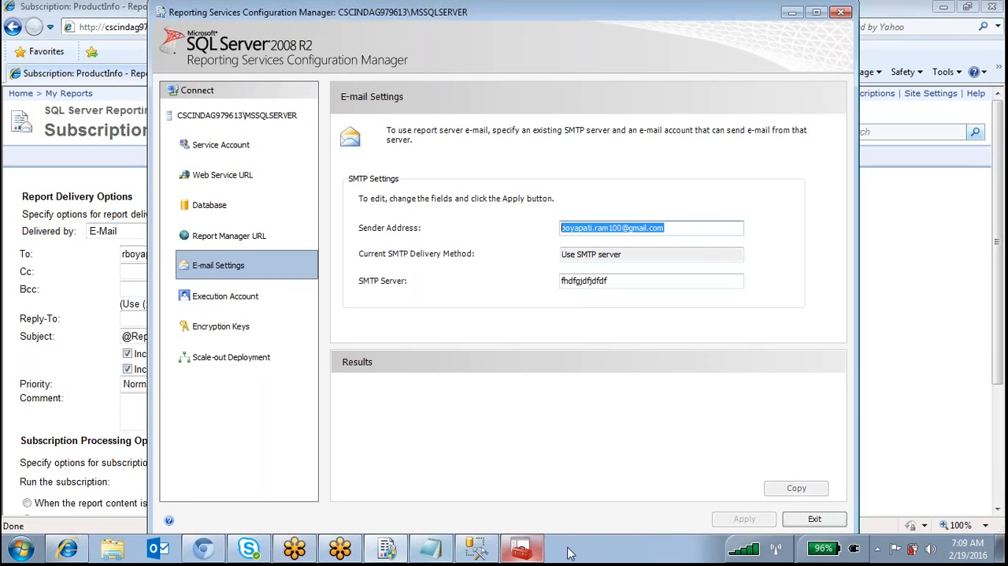
Switch back to the ProductInfo subscription in Report Manager, view the Windows File Share delivery options and return to E-Mail delivery
click(67, 548)
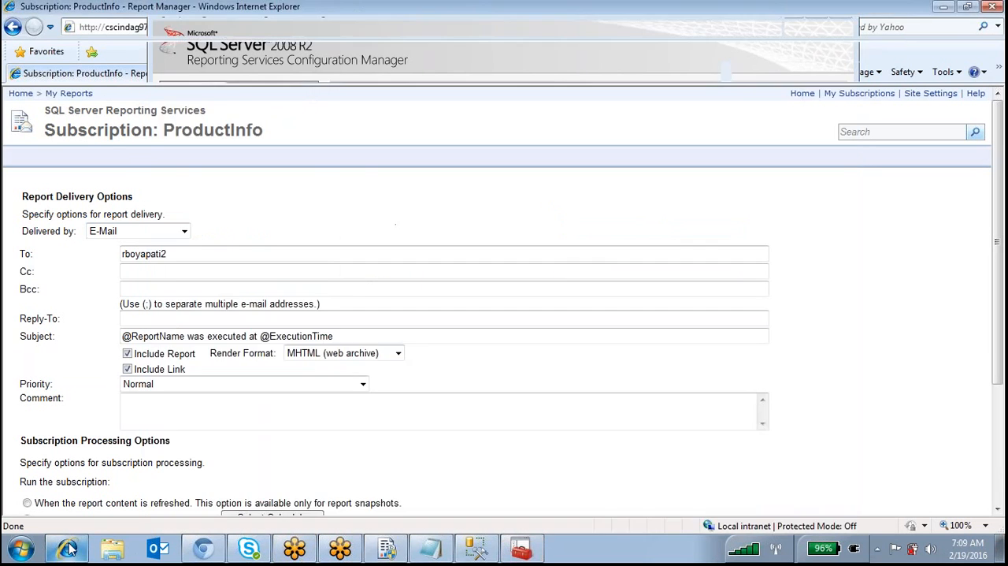
click(110, 230)
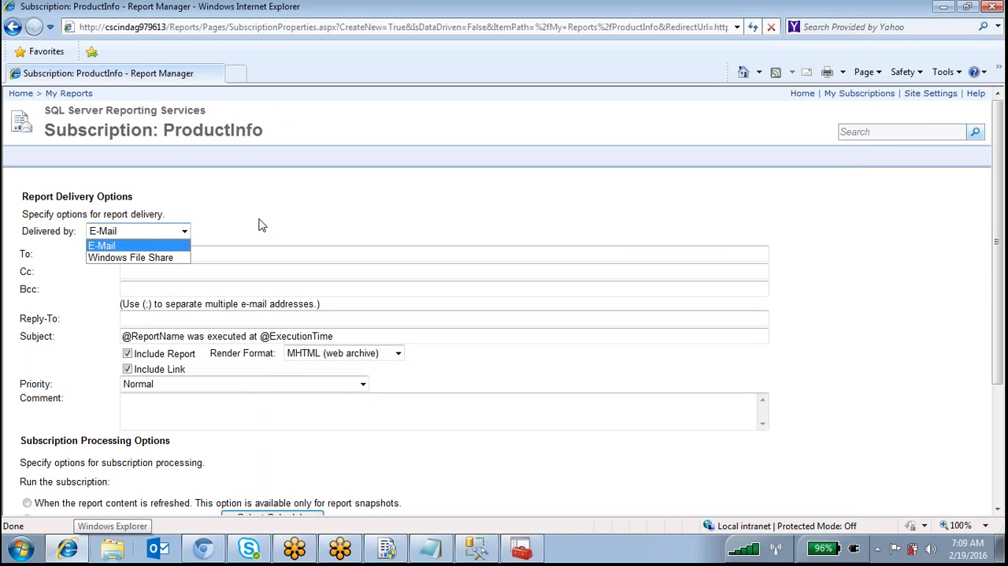
click(116, 257)
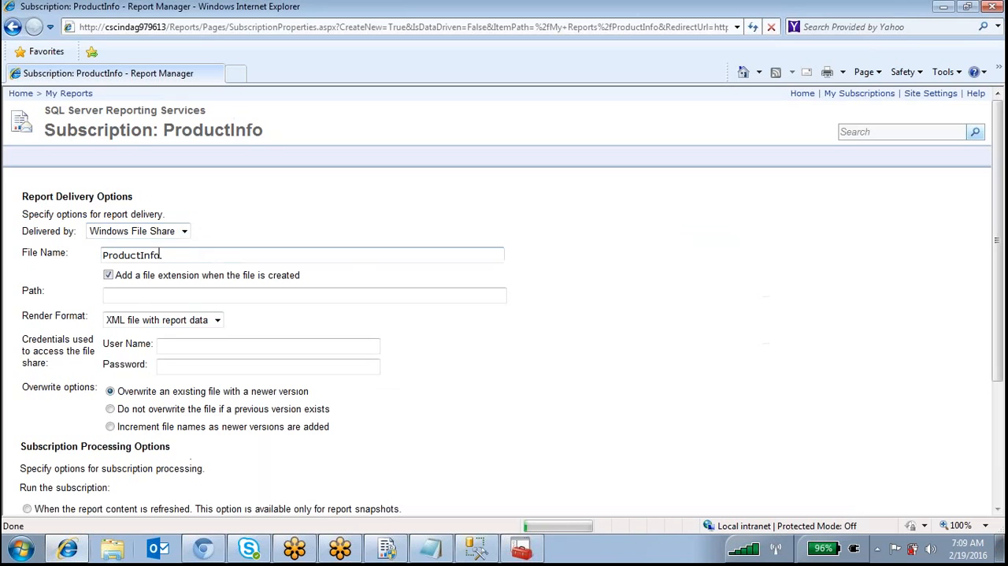
click(181, 230)
click(110, 242)
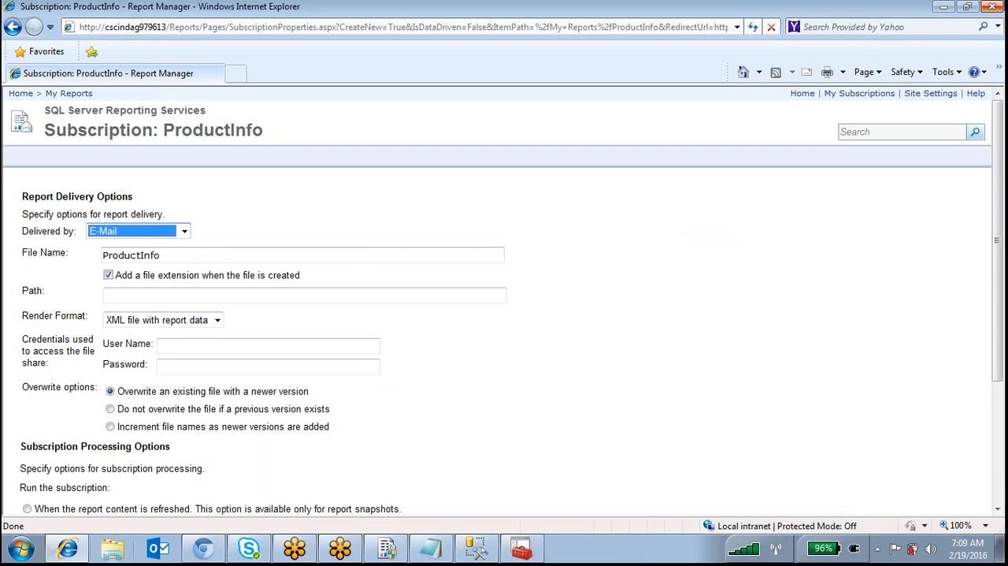
Replace the subscription's To entry with the recipient's full e-mail address
scroll(187, 157, down, 3)
drag(167, 126, 19, 122)
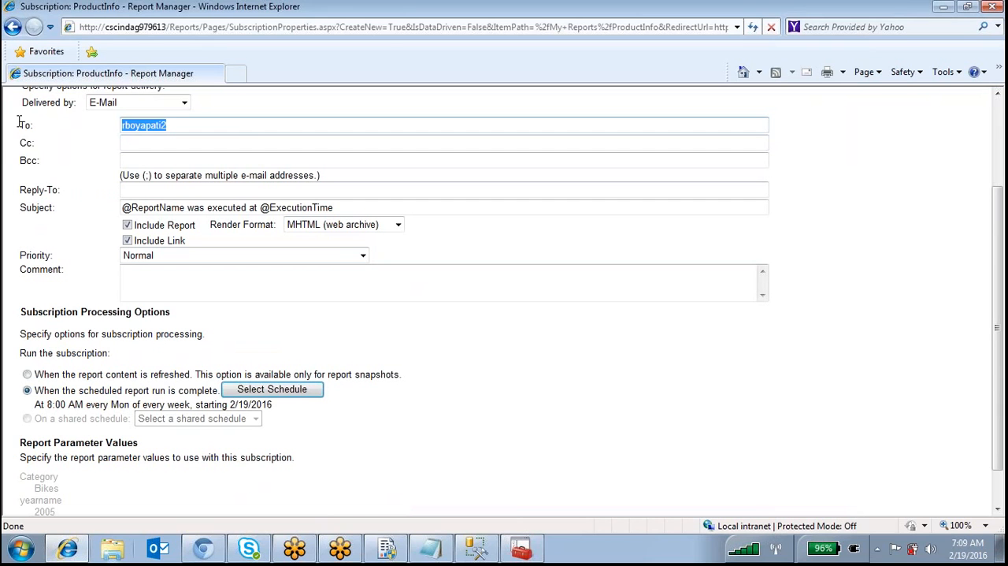
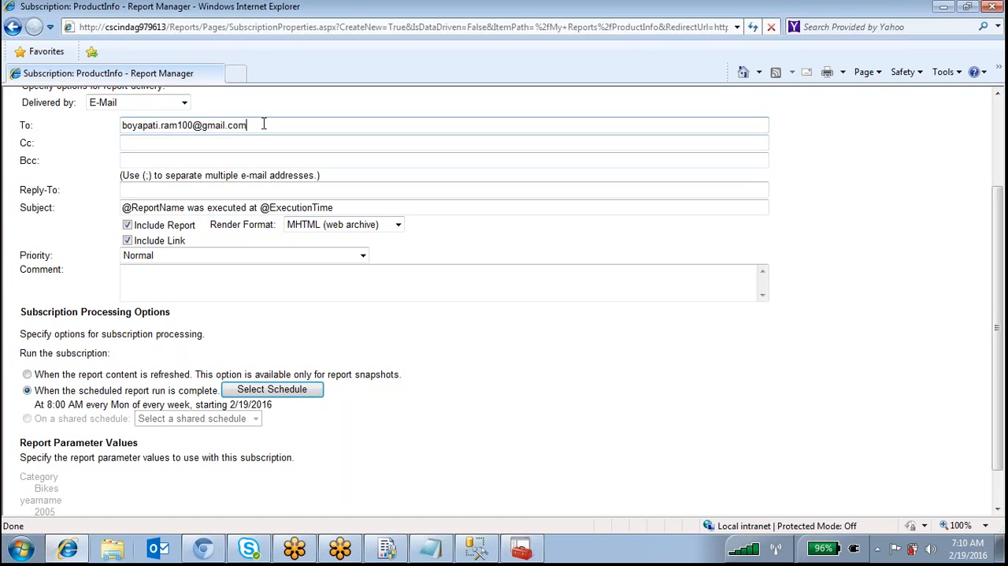
key(ctrl+a)
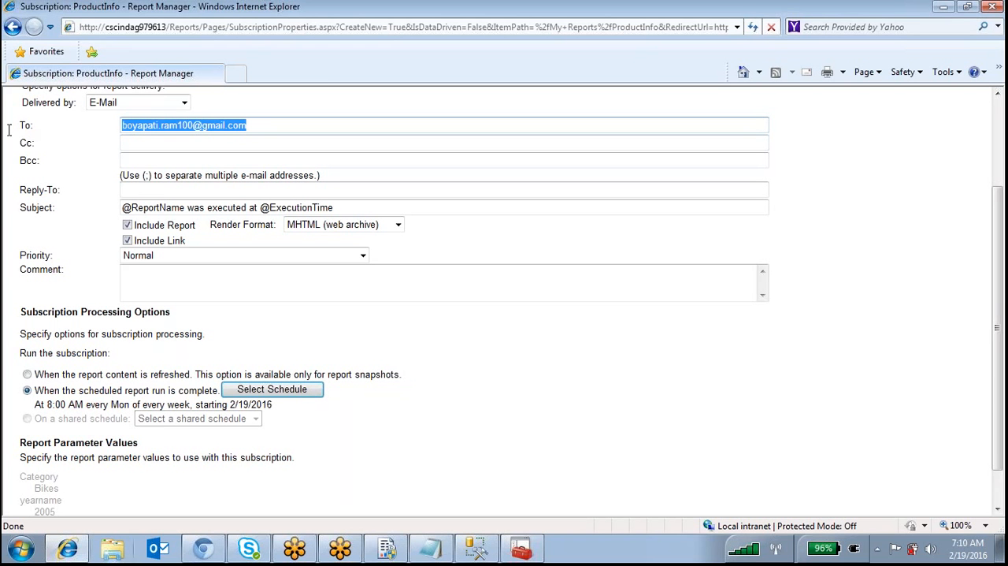
click(130, 143)
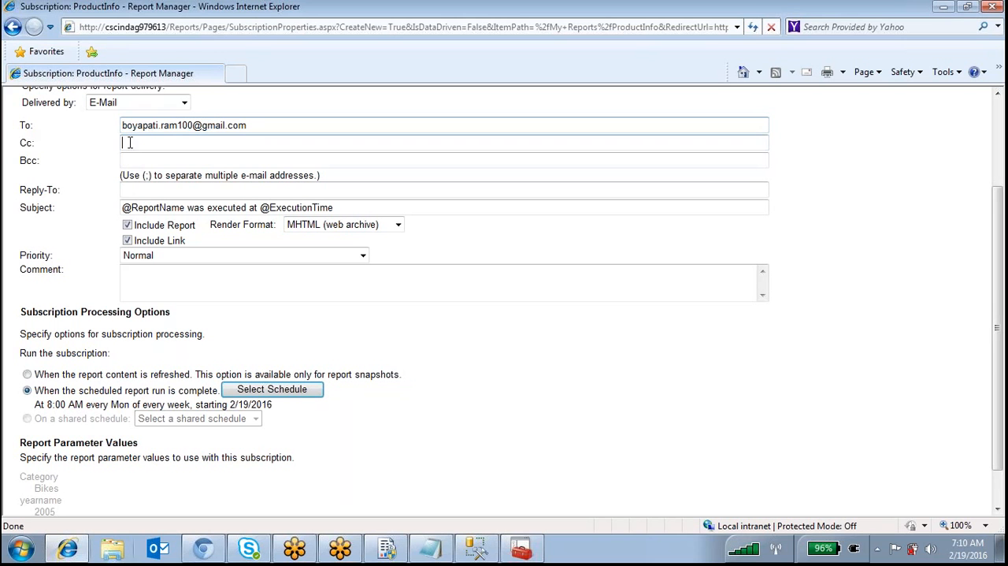
click(254, 126)
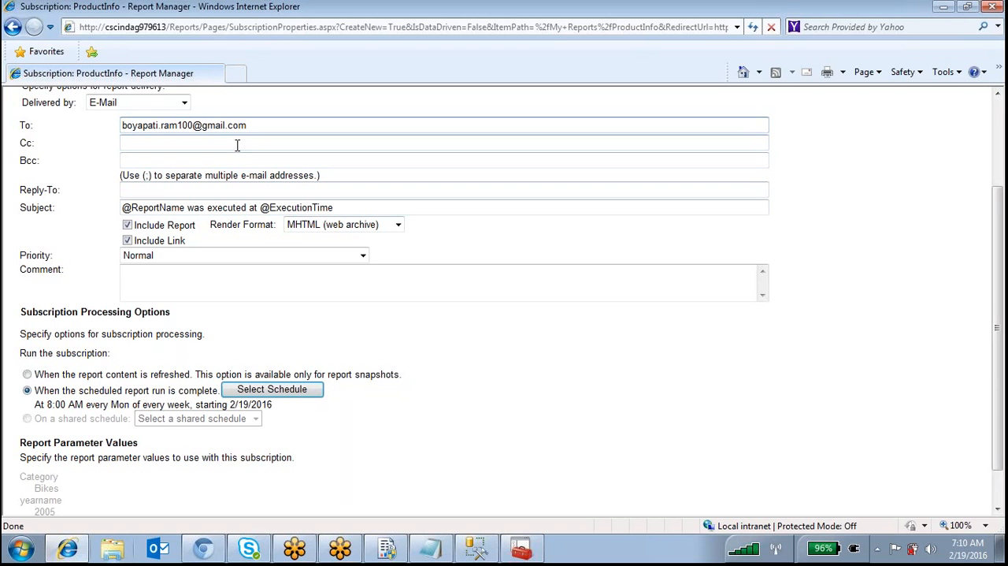
click(163, 189)
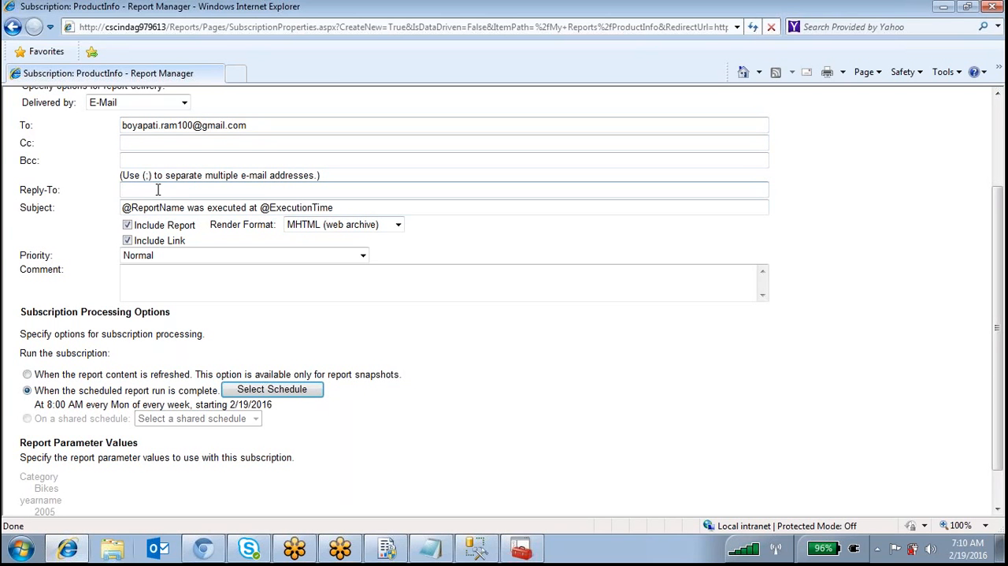
click(344, 207)
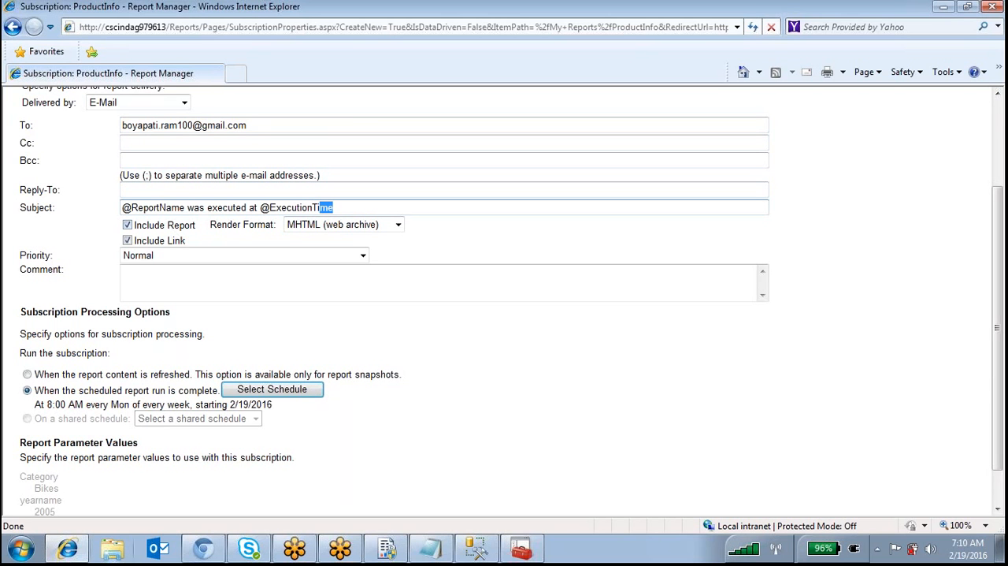
drag(186, 209, 102, 210)
drag(345, 208, 263, 209)
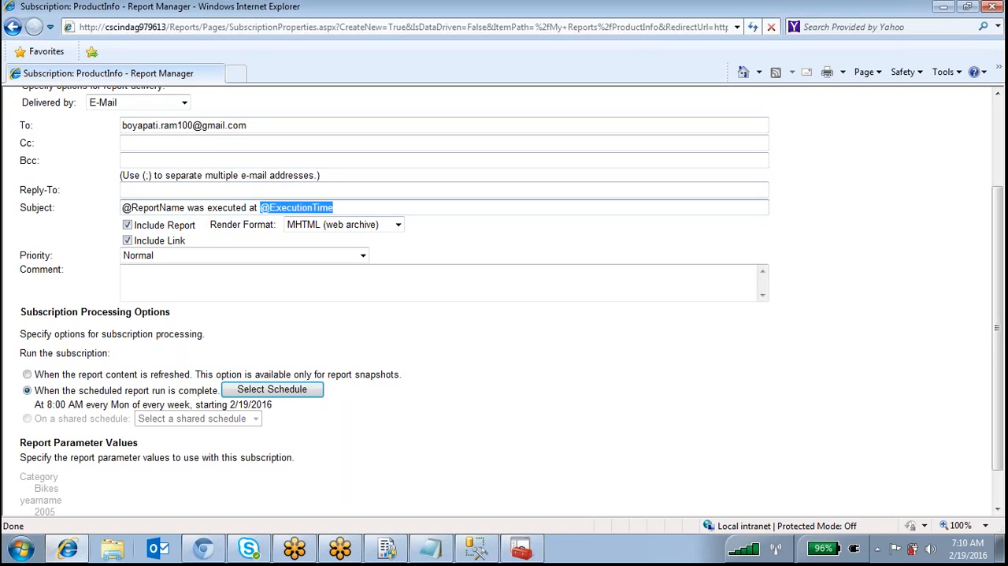
Review the Include Report option, the available render formats, the priority choices and the comment field
click(128, 225)
click(128, 225)
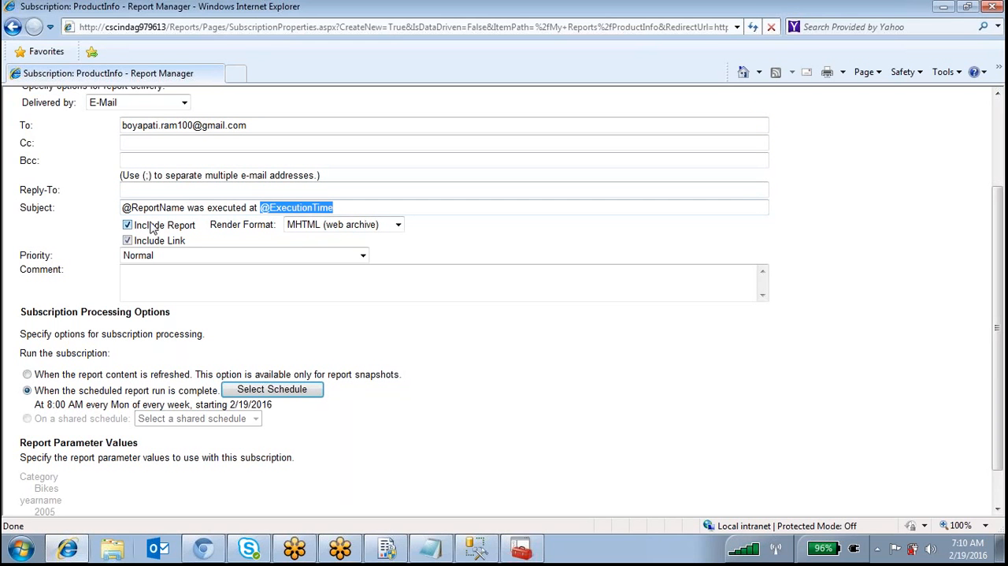
click(362, 228)
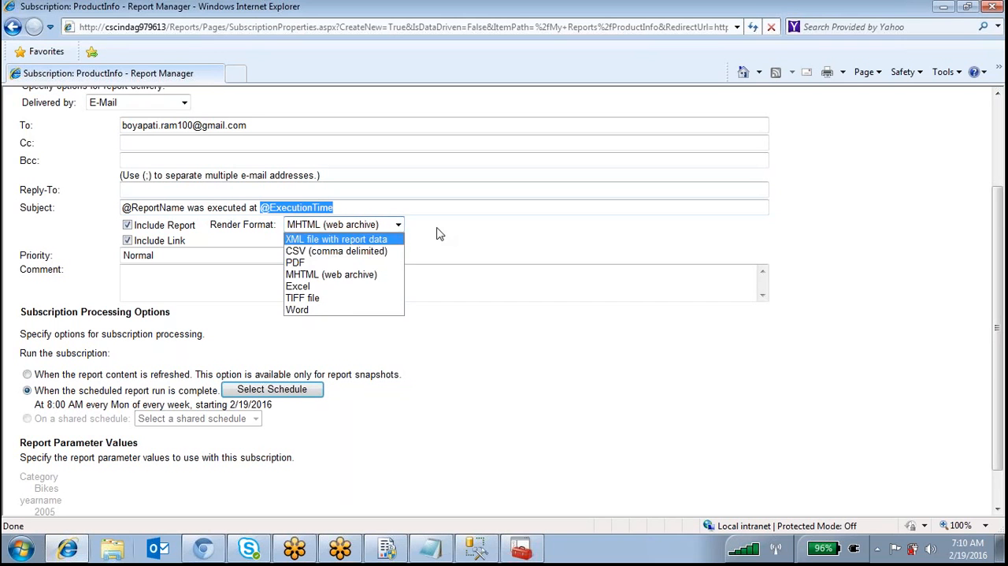
click(398, 226)
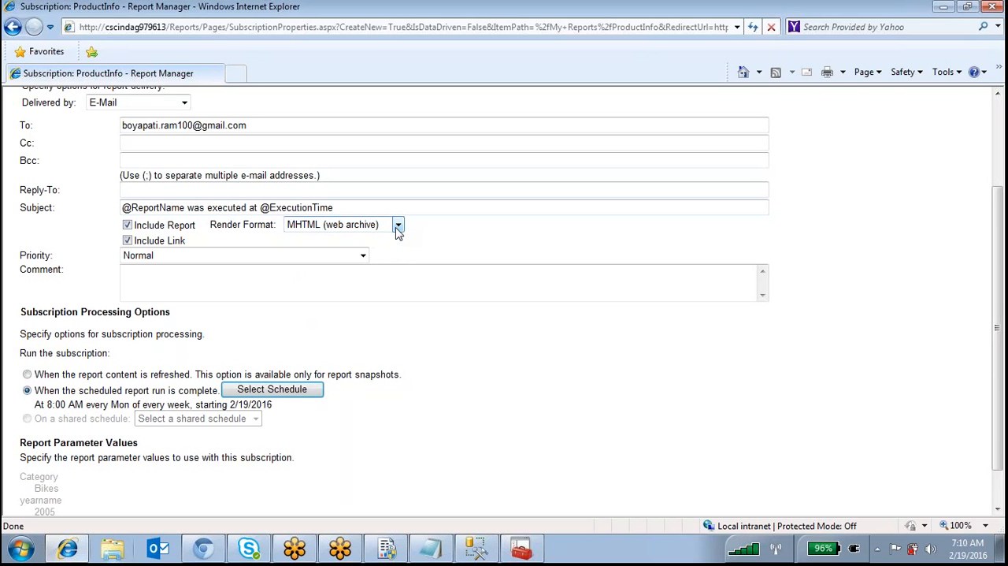
click(364, 256)
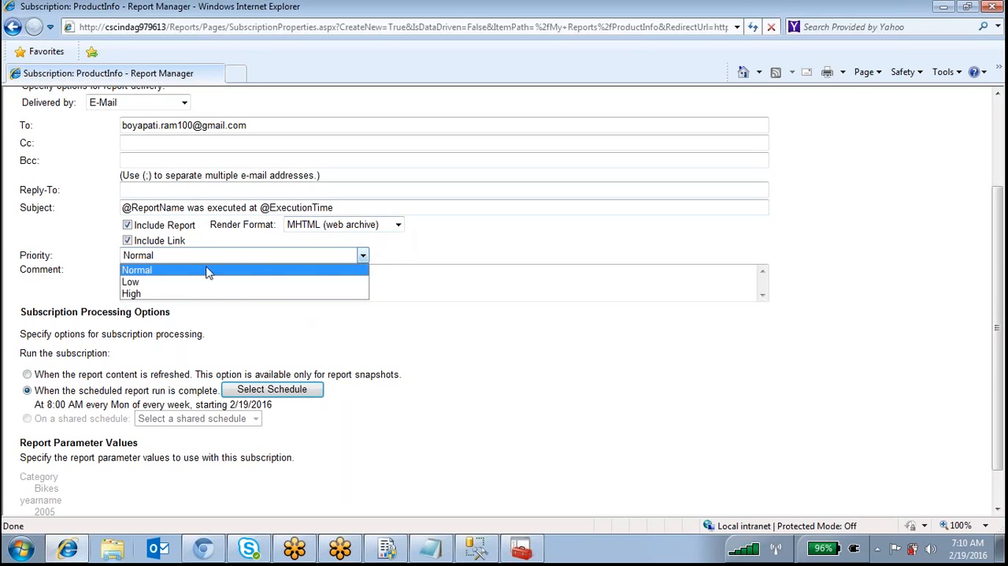
click(431, 364)
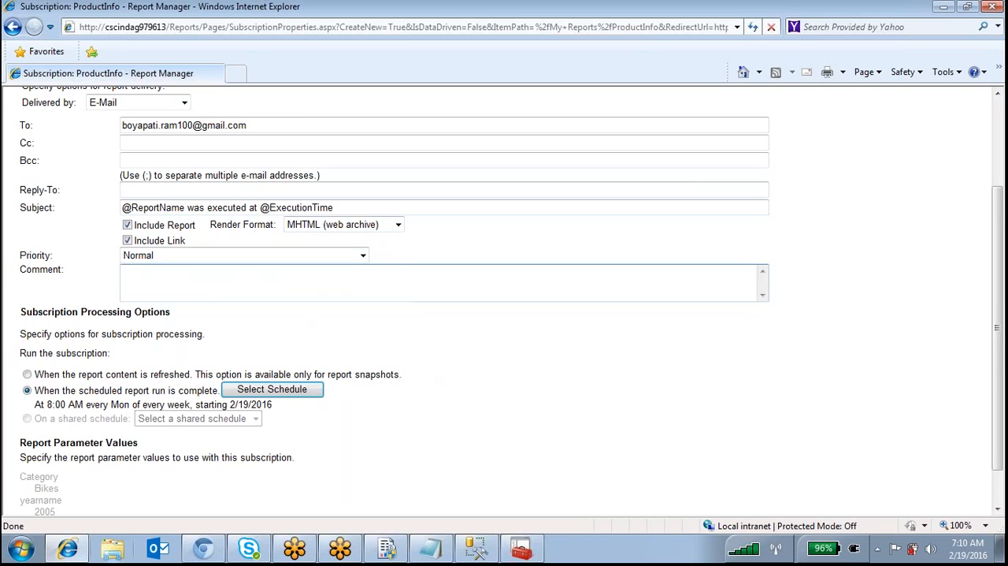
Schedule the subscription to run daily at 8:00 A.M. on every day from Sunday to Saturday
scroll(182, 315, down, 1)
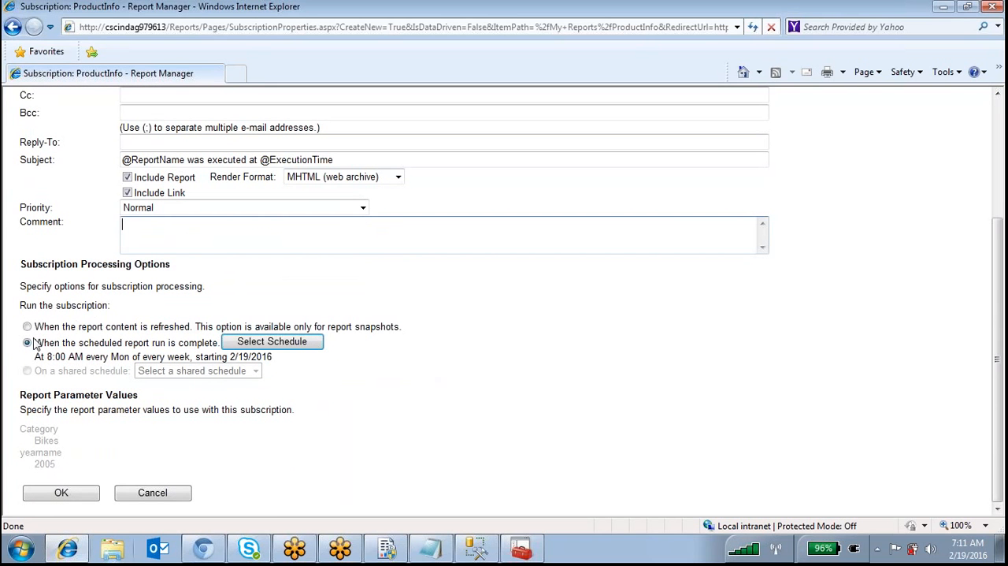
click(263, 344)
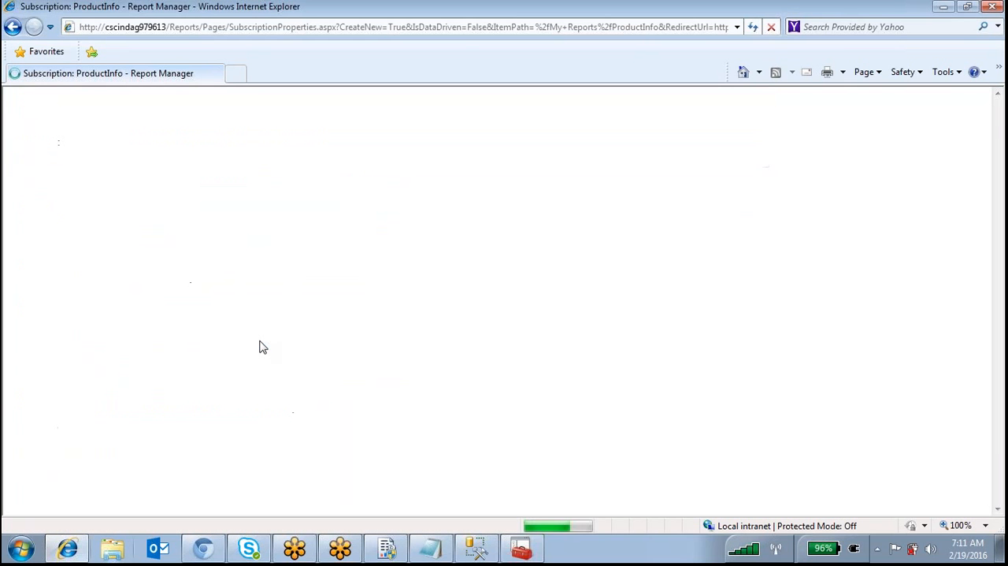
scroll(264, 345, down, 1)
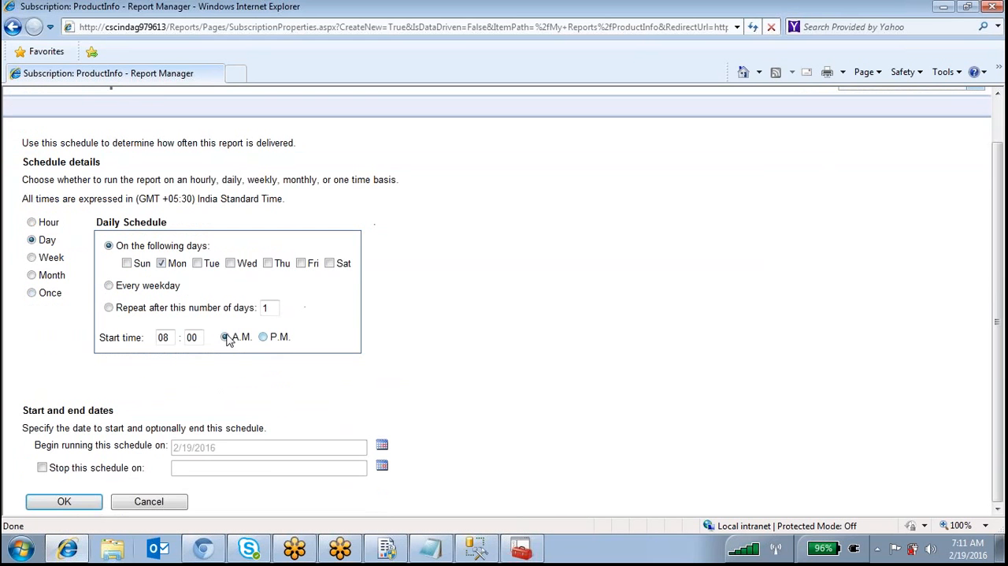
click(127, 263)
click(197, 263)
click(230, 263)
click(267, 263)
click(301, 263)
click(330, 263)
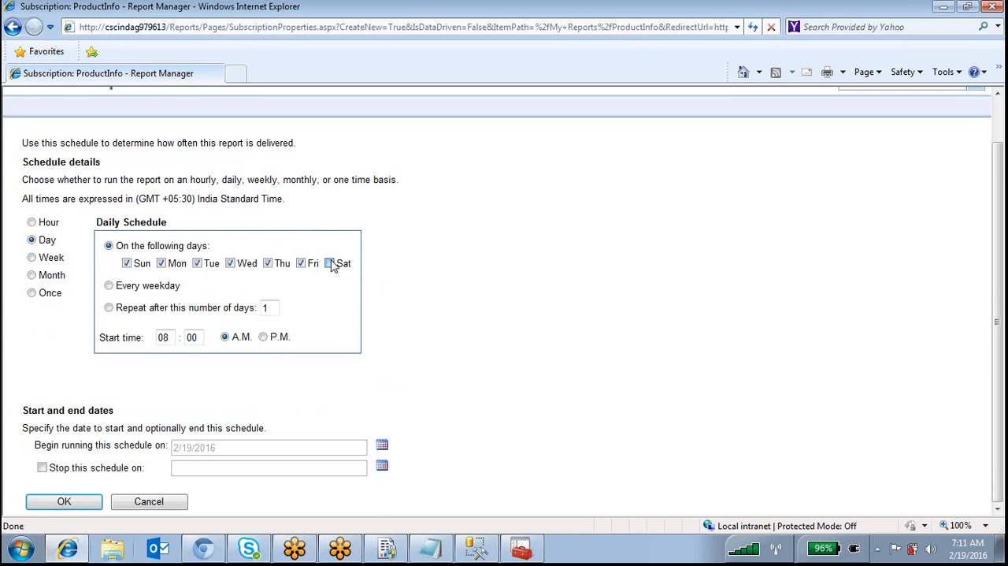
double_click(165, 337)
click(64, 496)
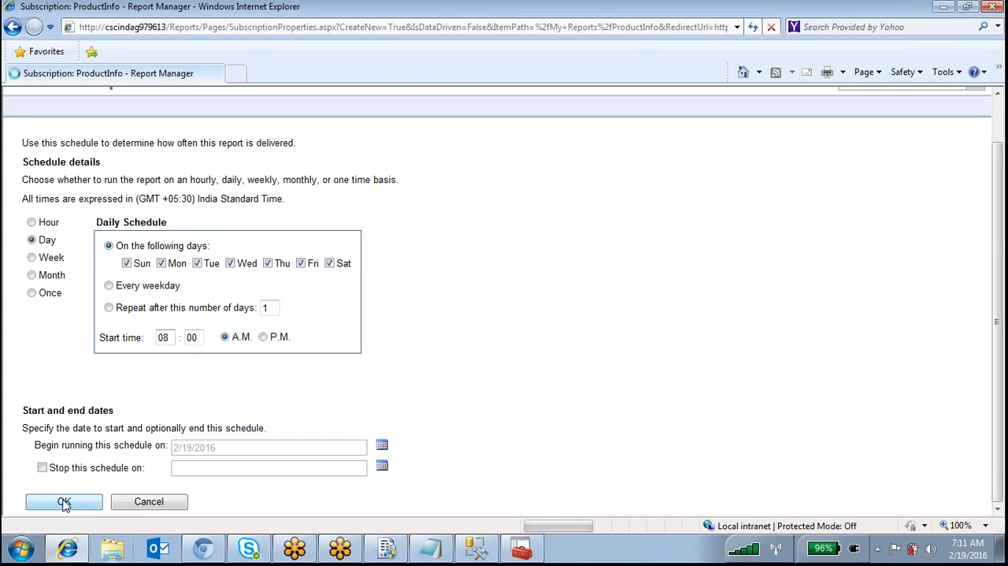
Check the Category and yearname report parameter values and save the ProductInfo subscription
scroll(66, 504, down, 4)
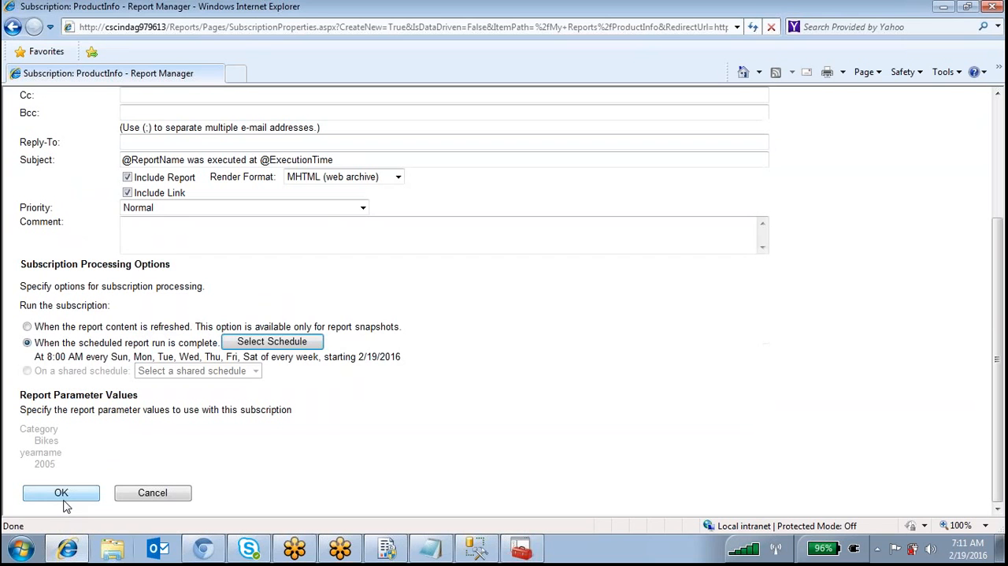
click(64, 501)
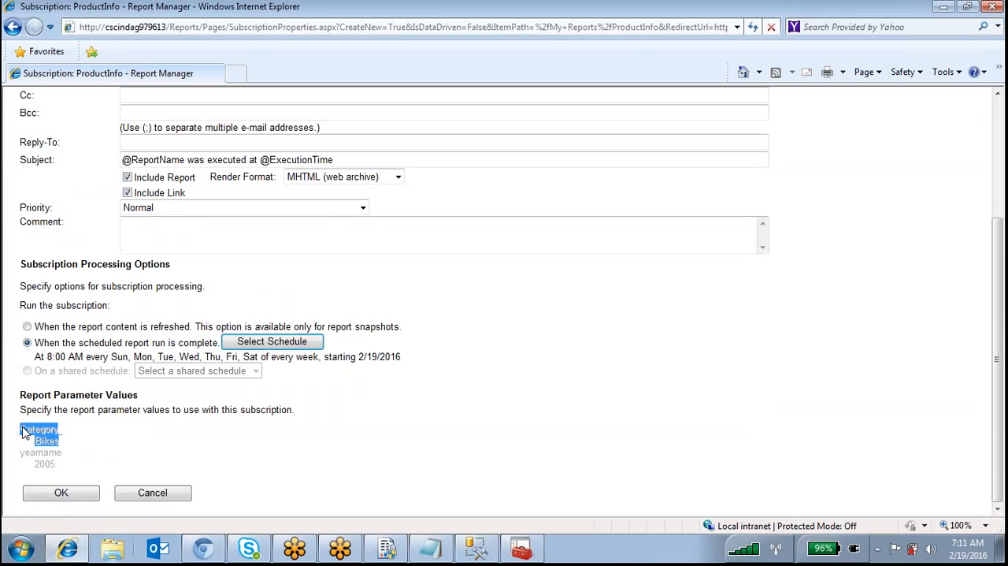
drag(58, 441, 20, 427)
click(73, 446)
drag(42, 461, 65, 476)
click(96, 469)
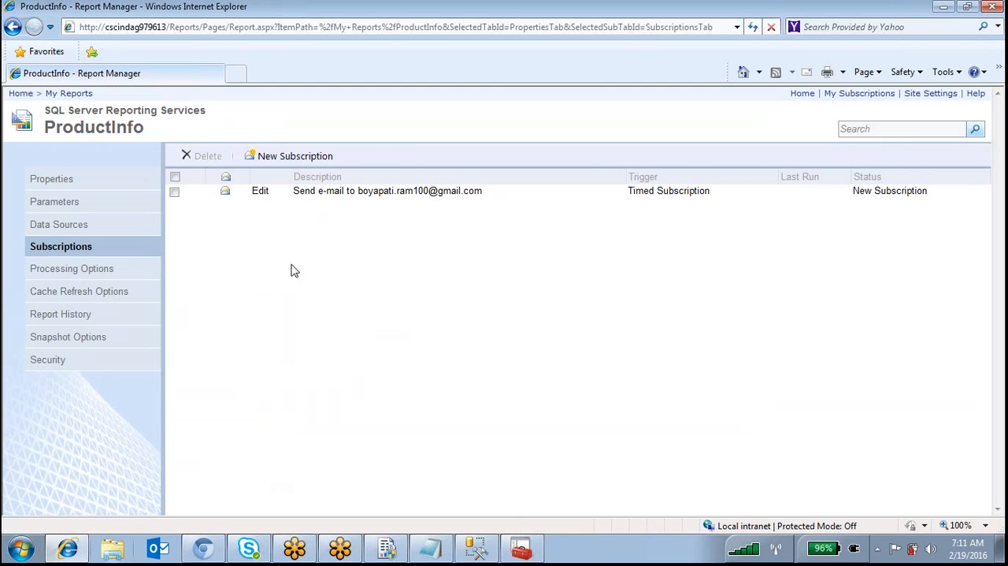
Open the ProductInfo subscription for editing from My Subscriptions and review its delivery and schedule settings
click(802, 92)
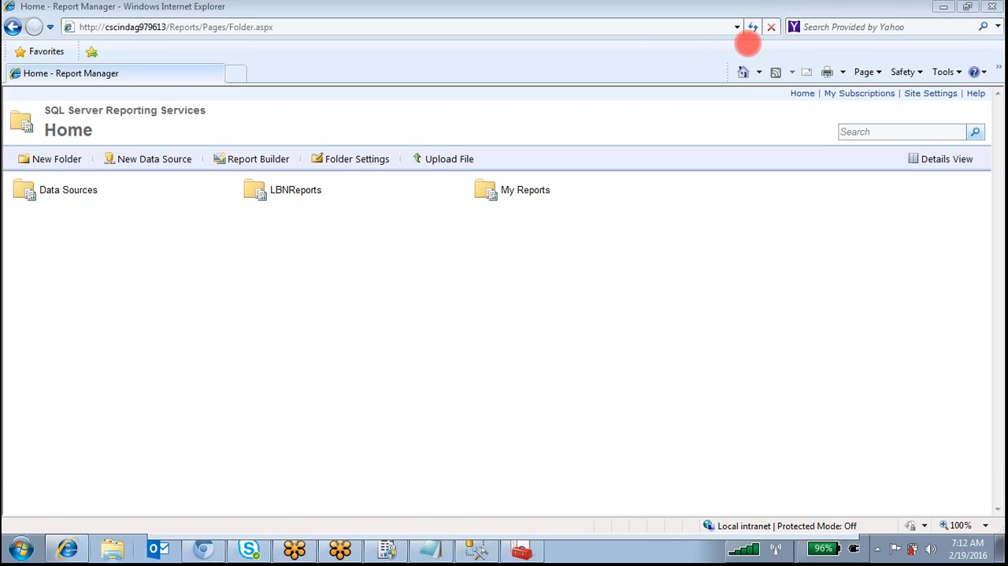
click(850, 94)
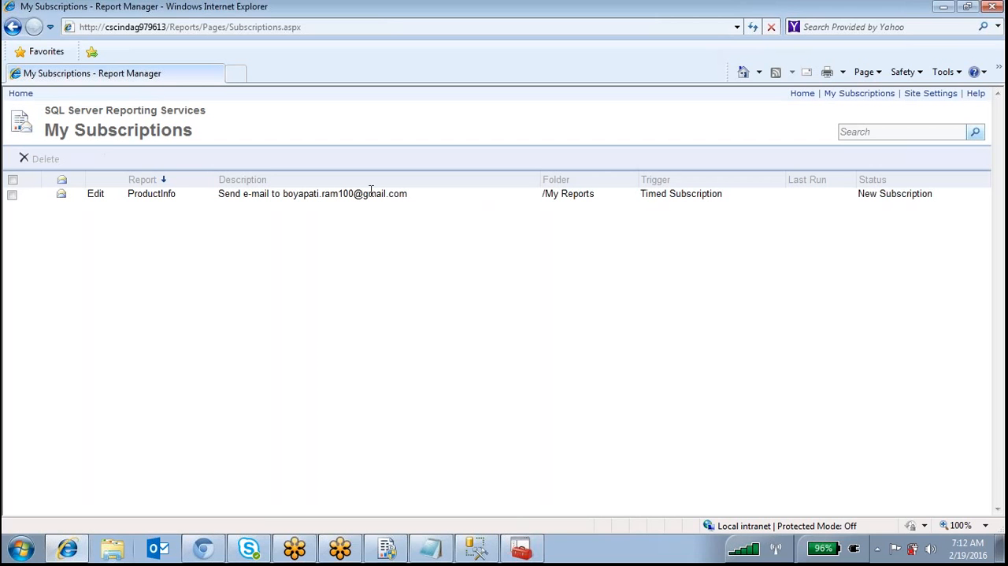
click(96, 196)
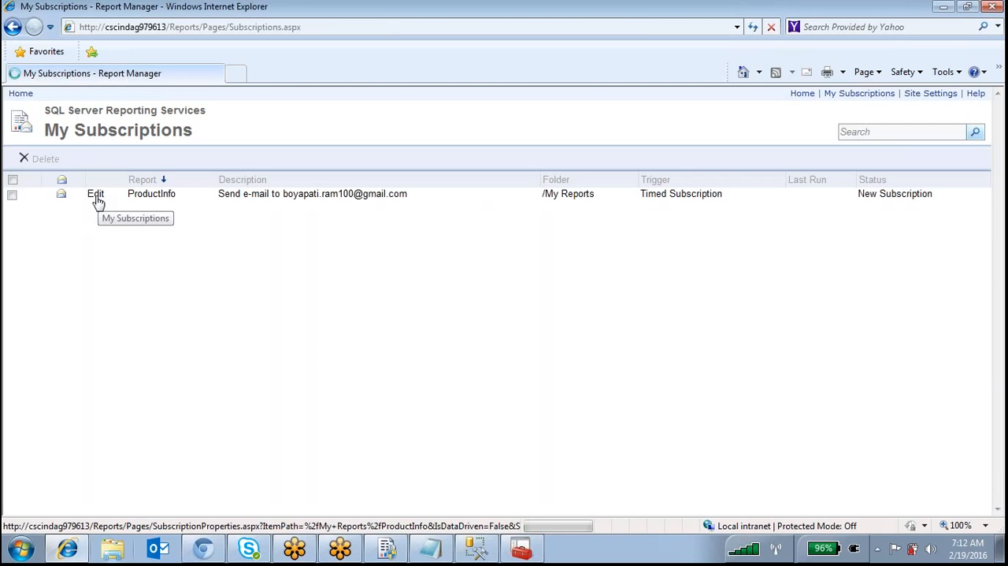
scroll(97, 215, down, 1)
scroll(103, 225, down, 4)
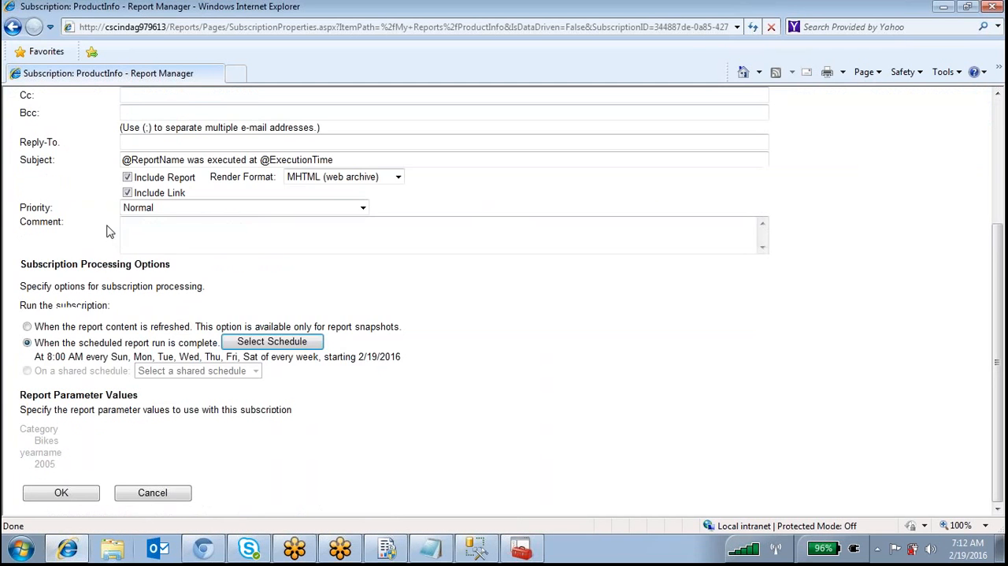
scroll(110, 232, up, 5)
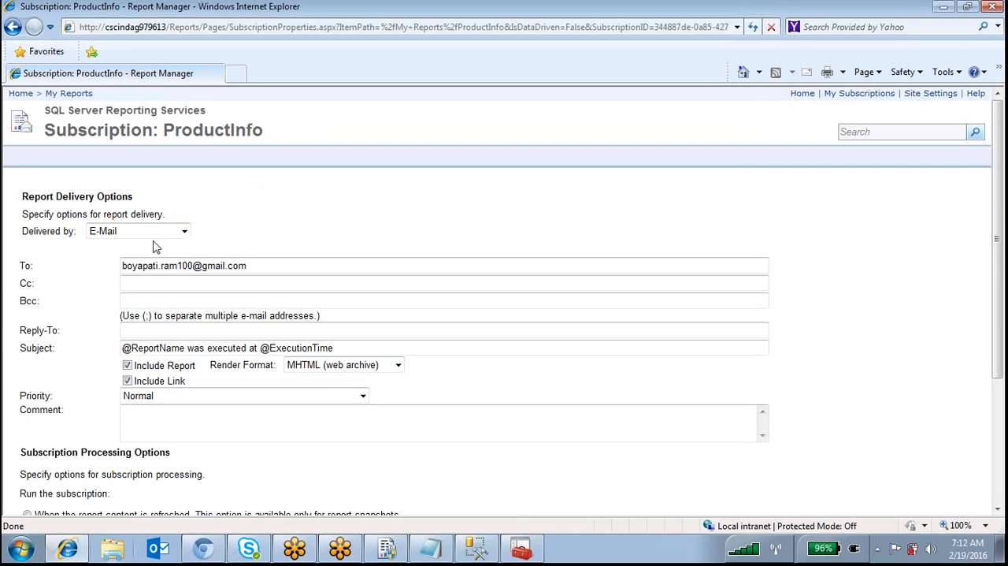
Change the ProductInfo subscription's delivery method to Windows File Share and review the file delivery options
click(181, 233)
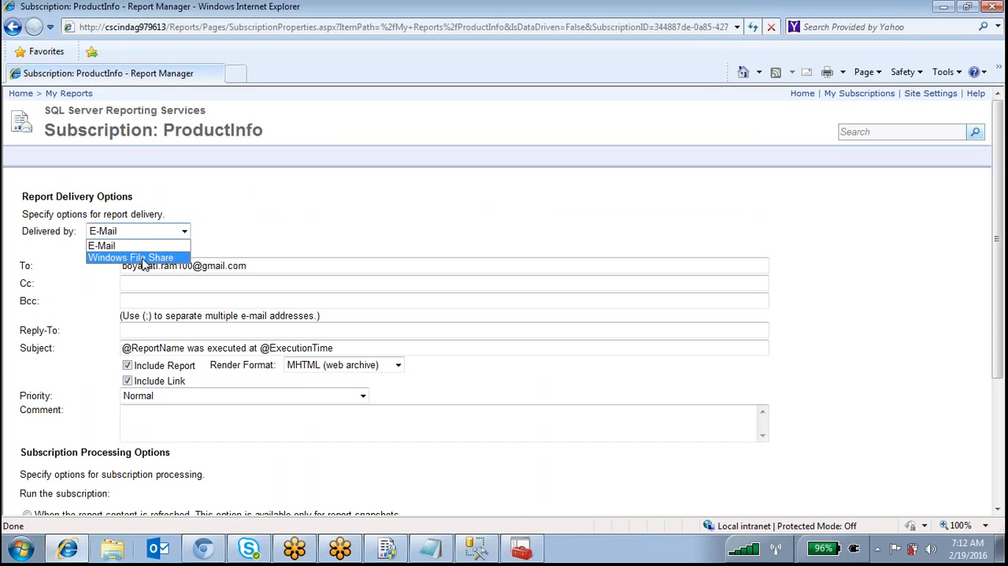
click(157, 257)
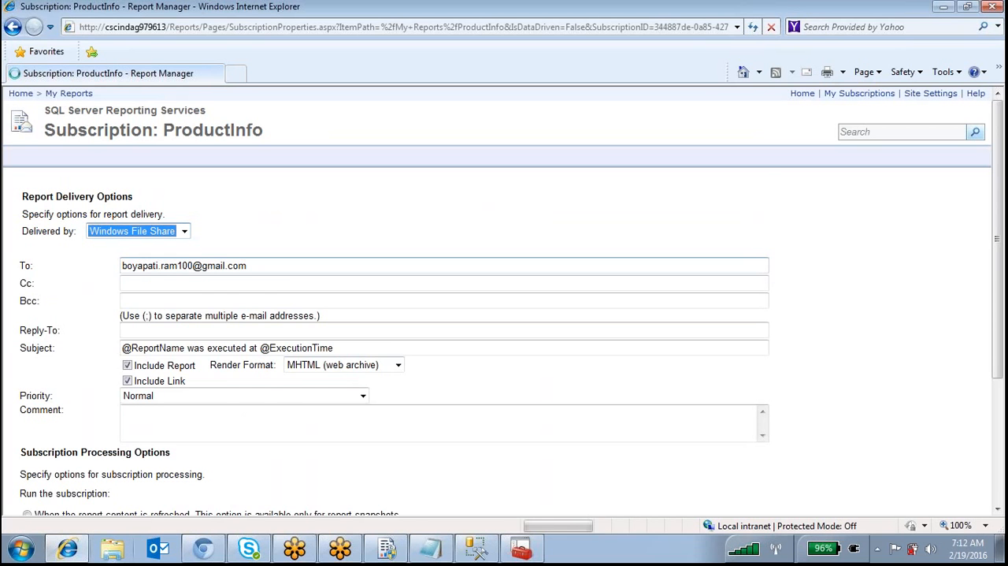
scroll(498, 299, down, 2)
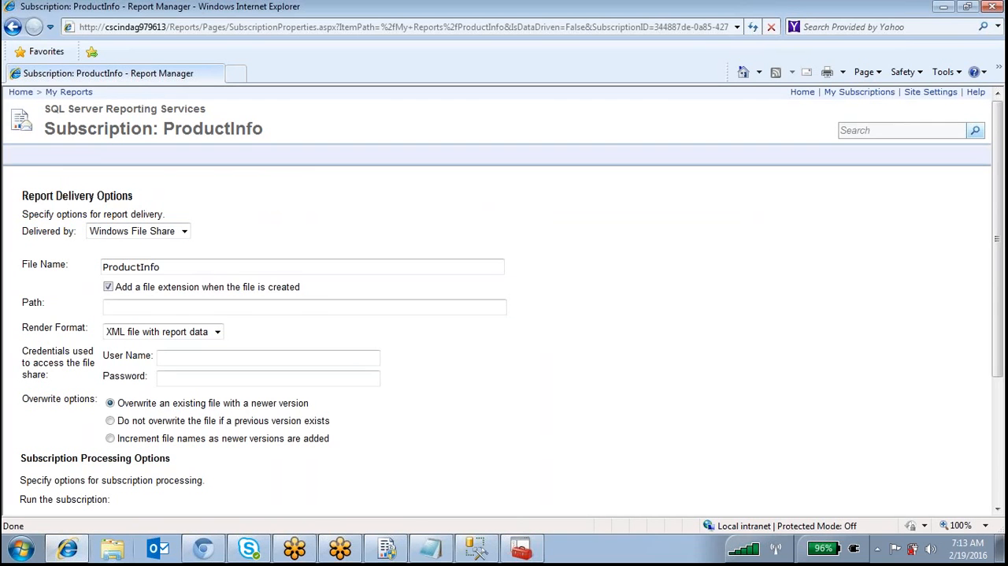
scroll(498, 299, up, 2)
scroll(498, 300, down, 1)
scroll(498, 299, down, 1)
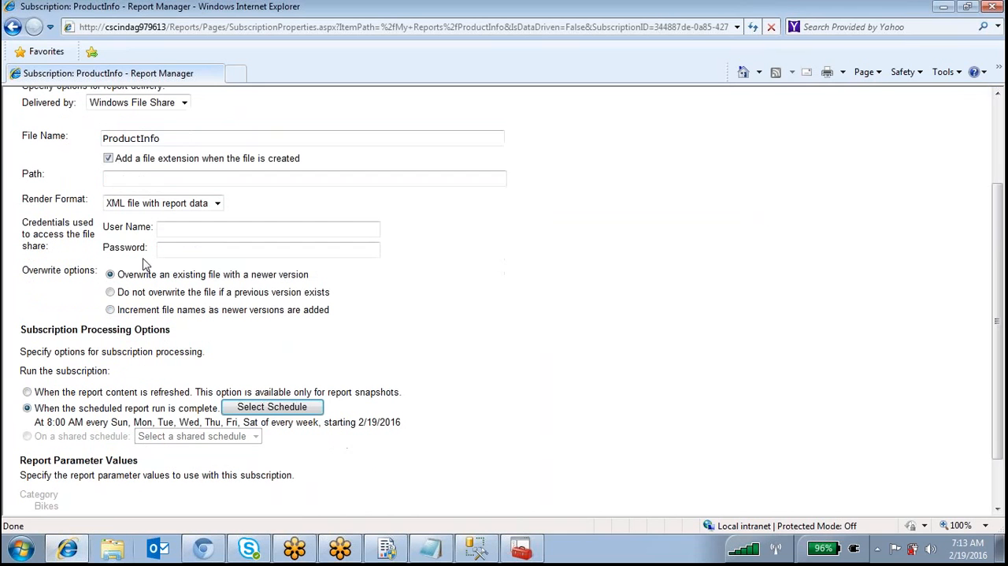
click(116, 180)
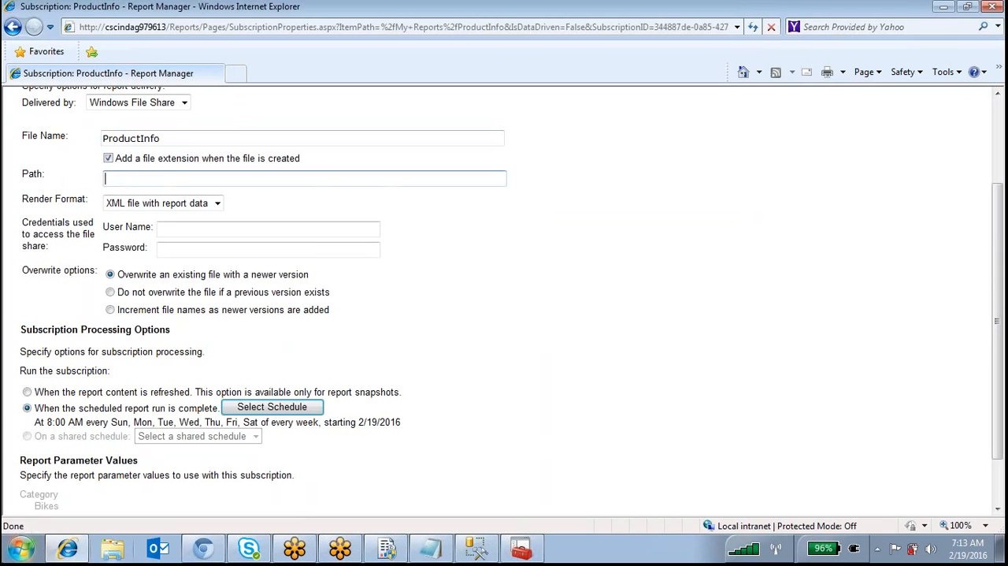
click(21, 549)
click(430, 345)
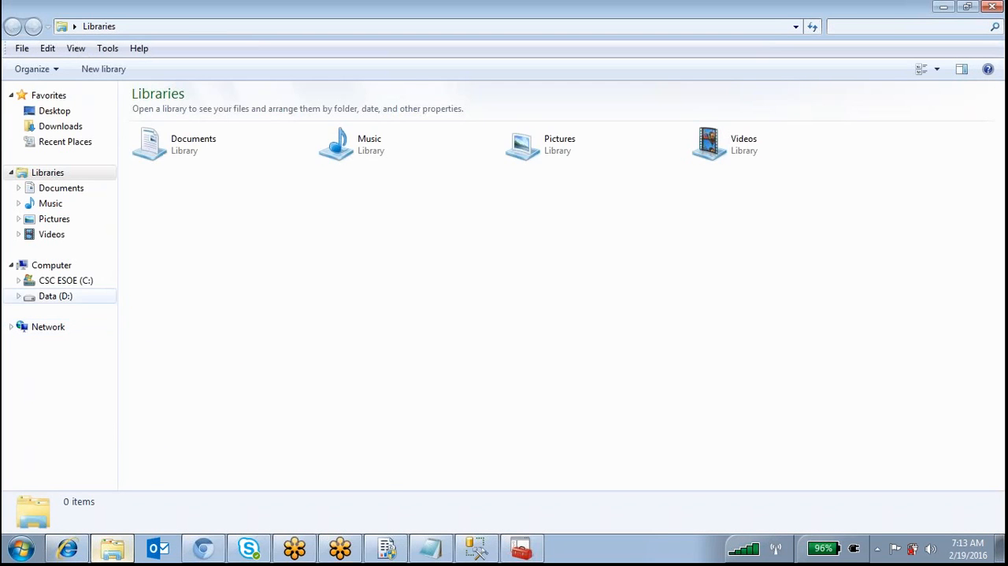
click(88, 298)
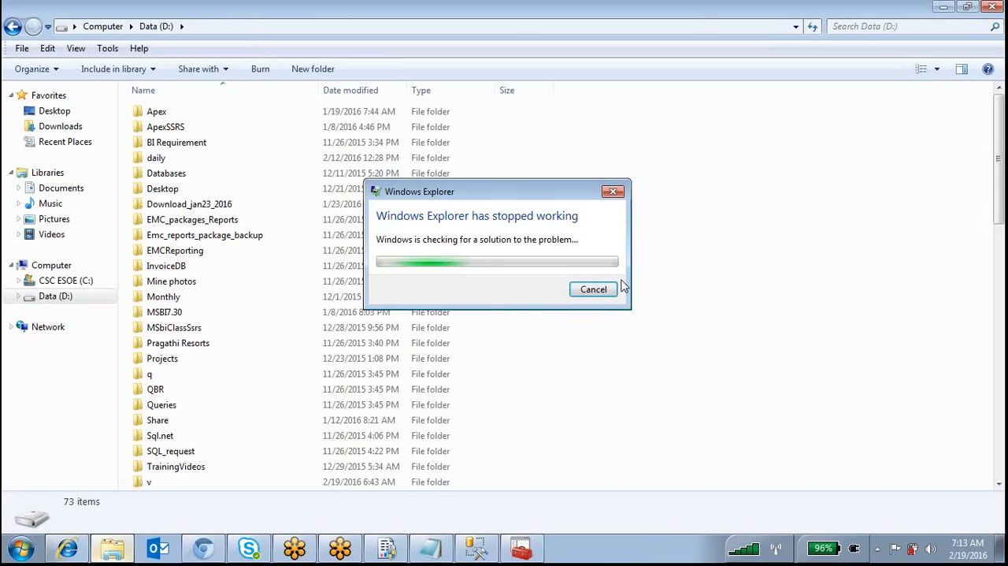
click(606, 288)
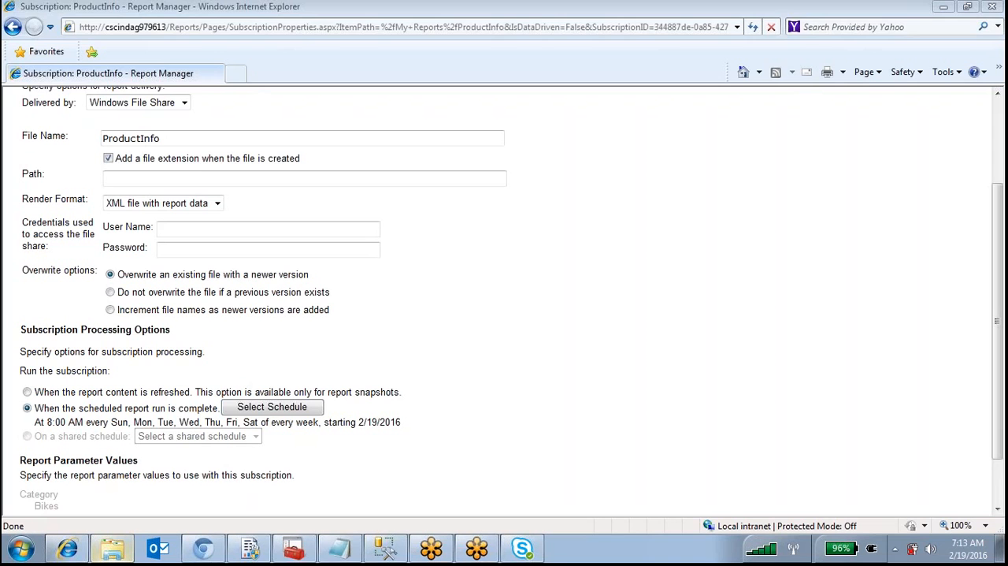
Try to use the local folder path D:\Share, copied from Windows Explorer, as the subscription's file share path
click(112, 548)
click(55, 296)
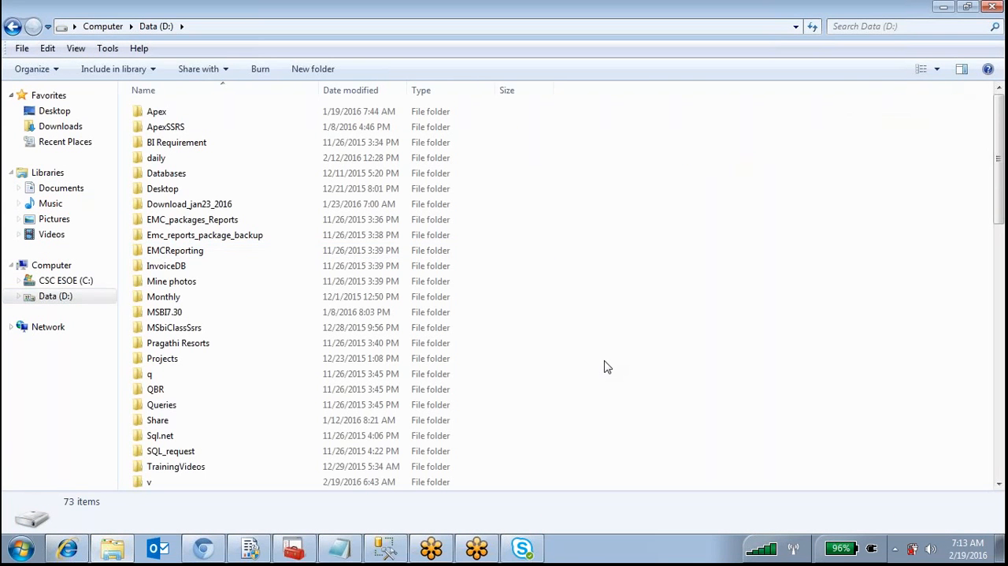
key(s)
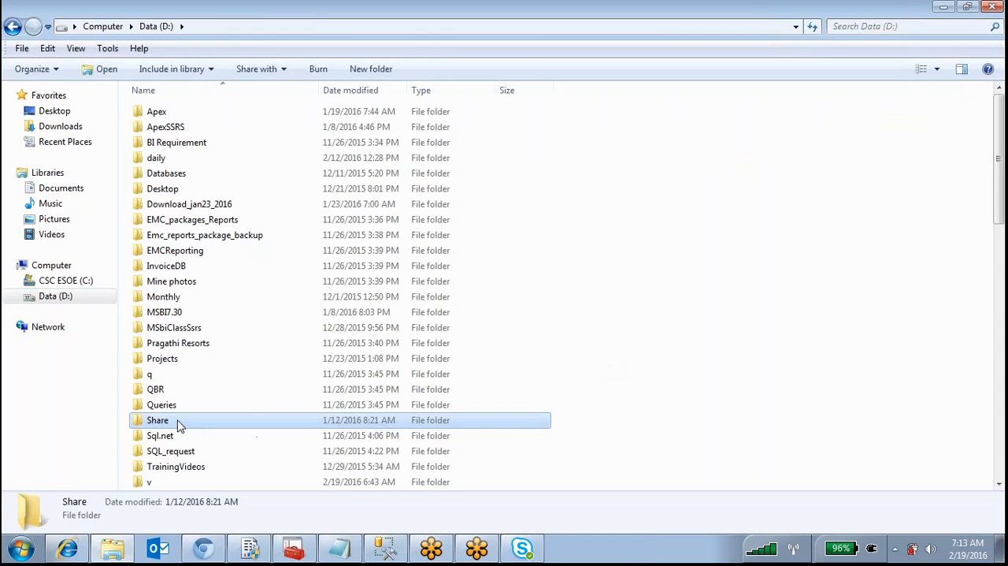
double_click(178, 425)
click(315, 27)
key(ctrl+c)
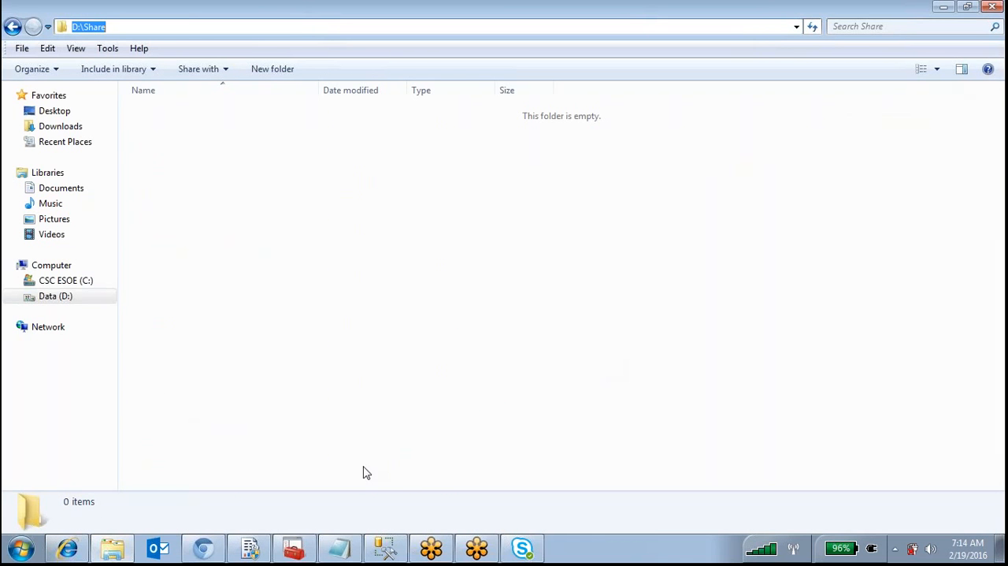
click(96, 555)
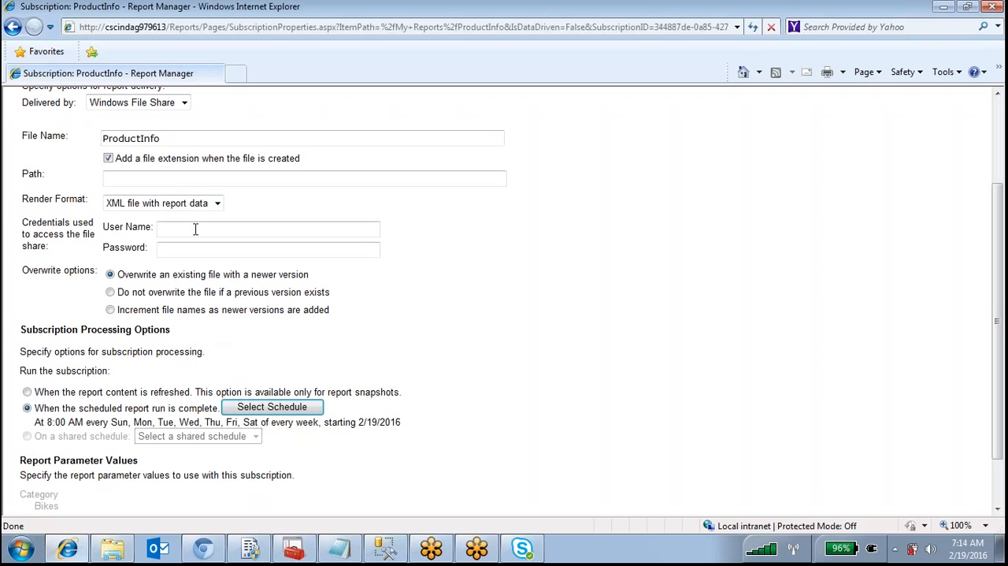
click(170, 179)
key(ctrl+v)
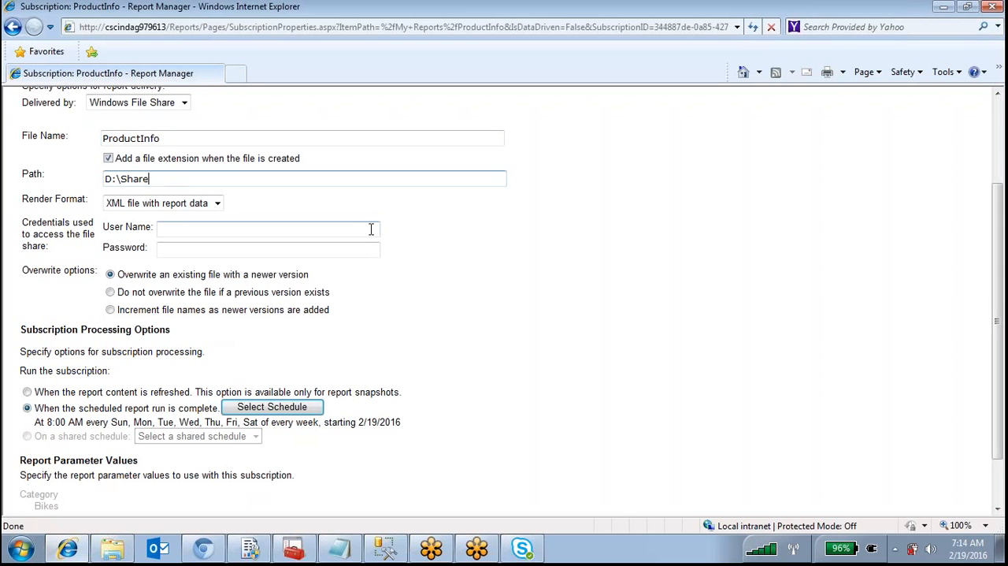
key(Tab)
drag(545, 178, 859, 177)
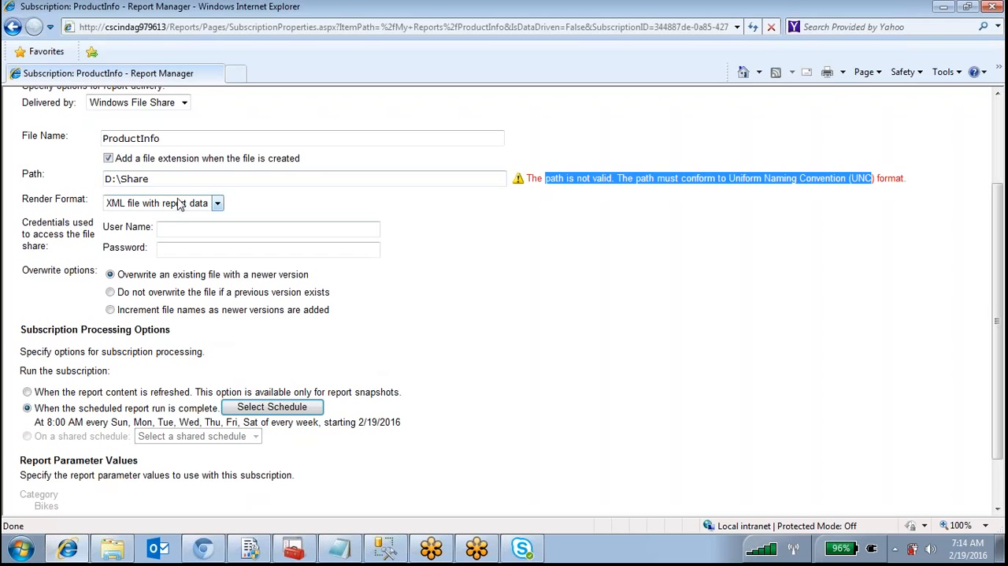
Switch to Windows Explorer and copy the network path from the sharing properties of the Share folder on drive D
drag(153, 178, 95, 176)
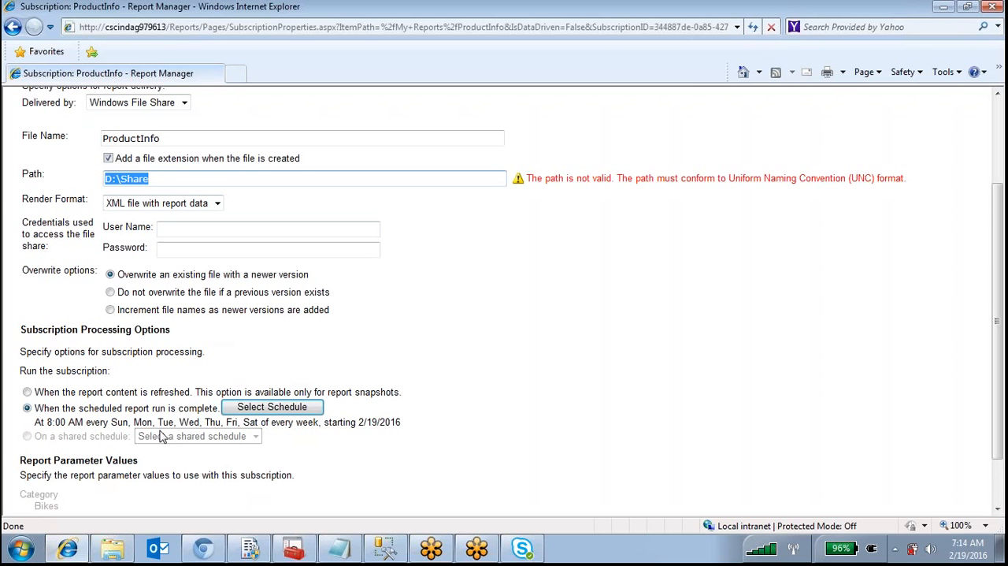
click(112, 547)
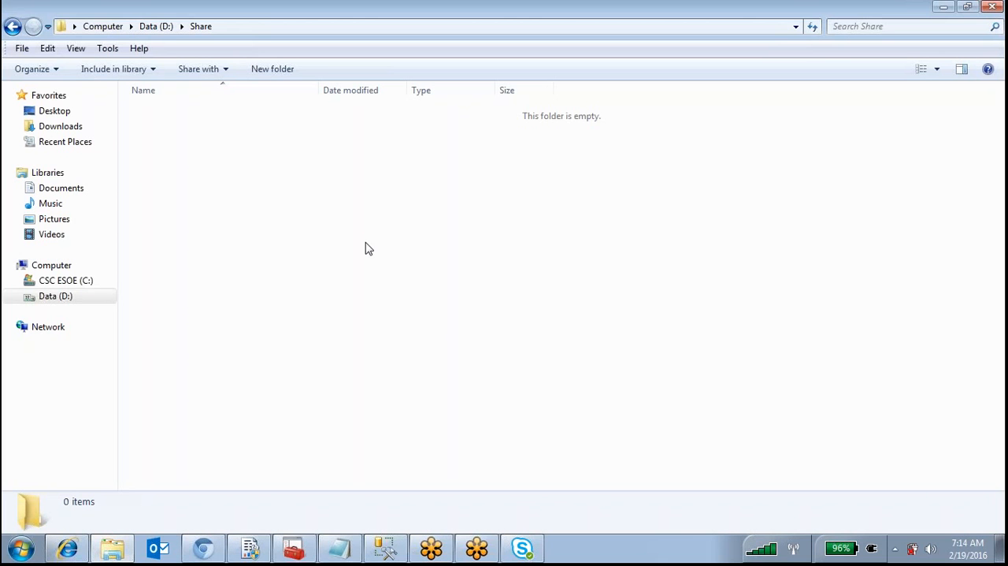
click(165, 29)
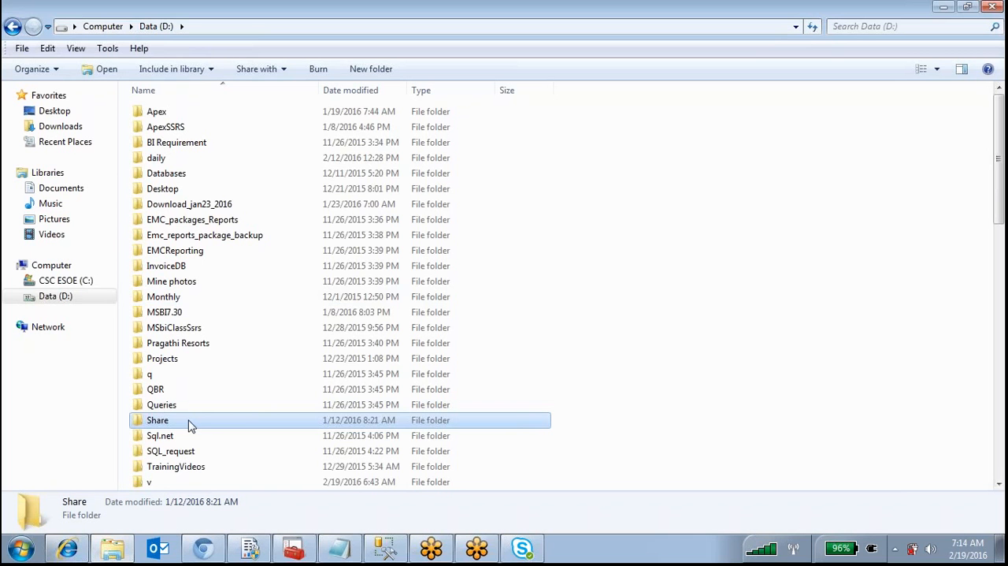
right_click(189, 426)
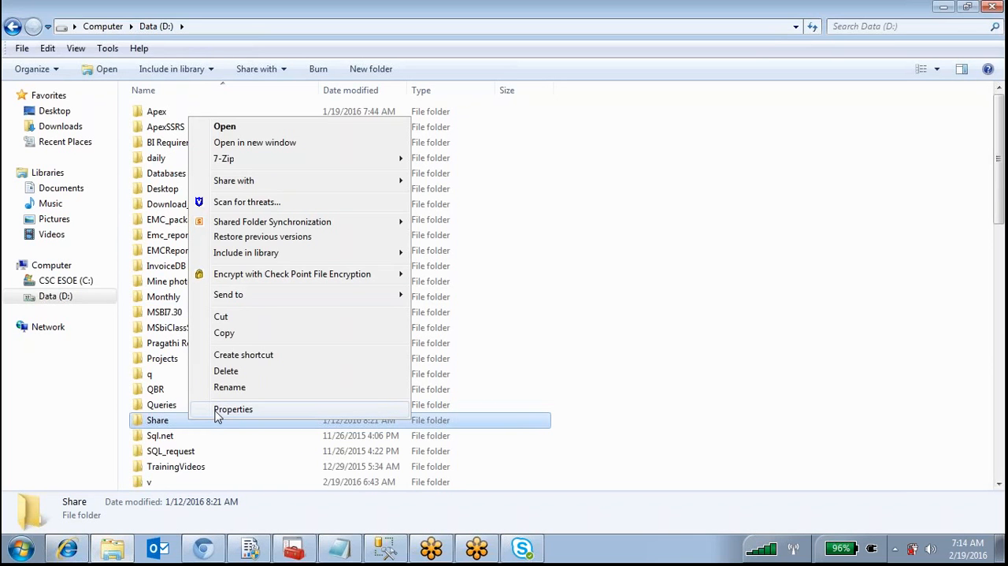
click(216, 408)
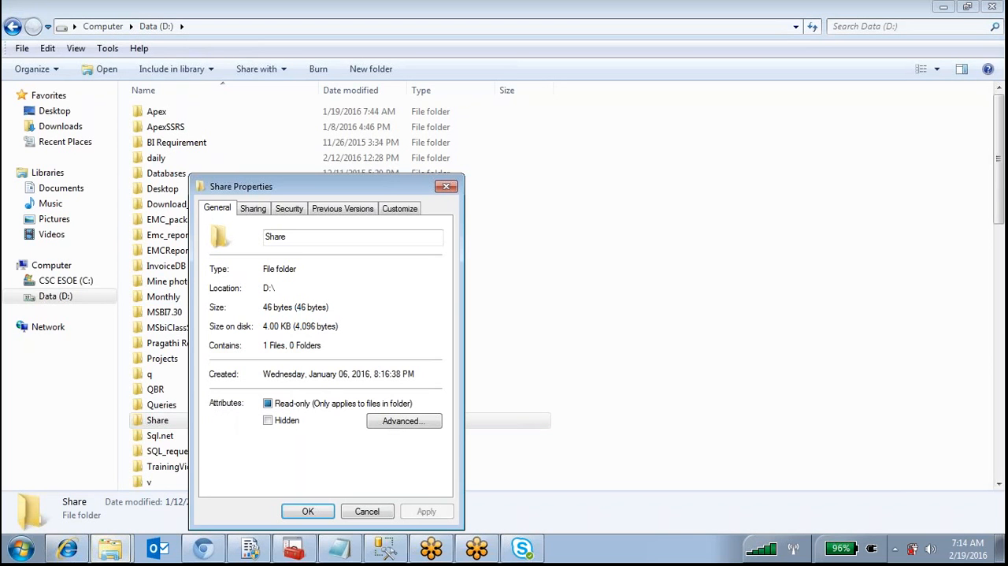
click(253, 208)
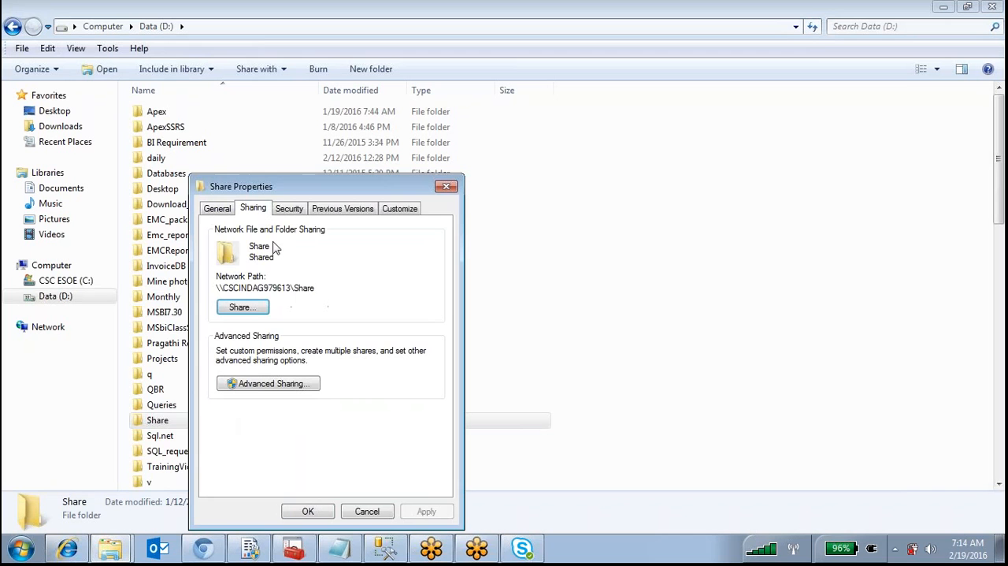
click(241, 307)
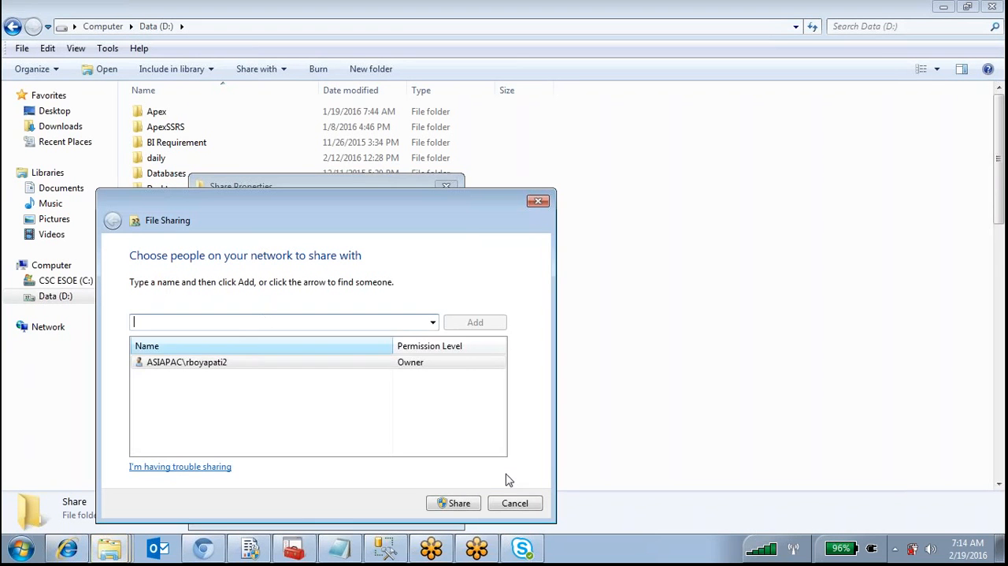
click(516, 504)
drag(315, 289, 209, 293)
key(ctrl+c)
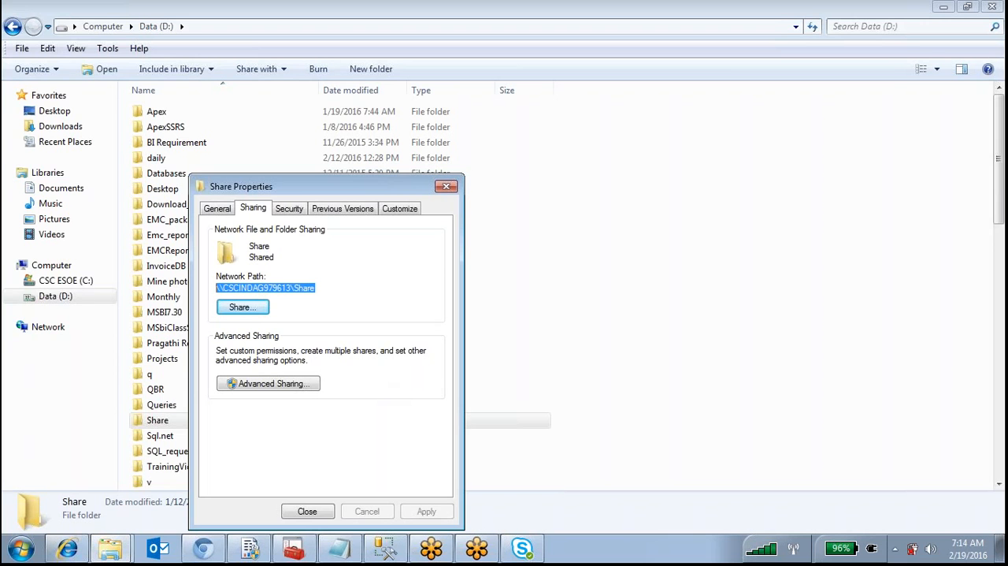
Switch back to Report Manager and replace the subscription's file share path with \\CSCINDAG979613\Share
click(67, 549)
key(ctrl+v)
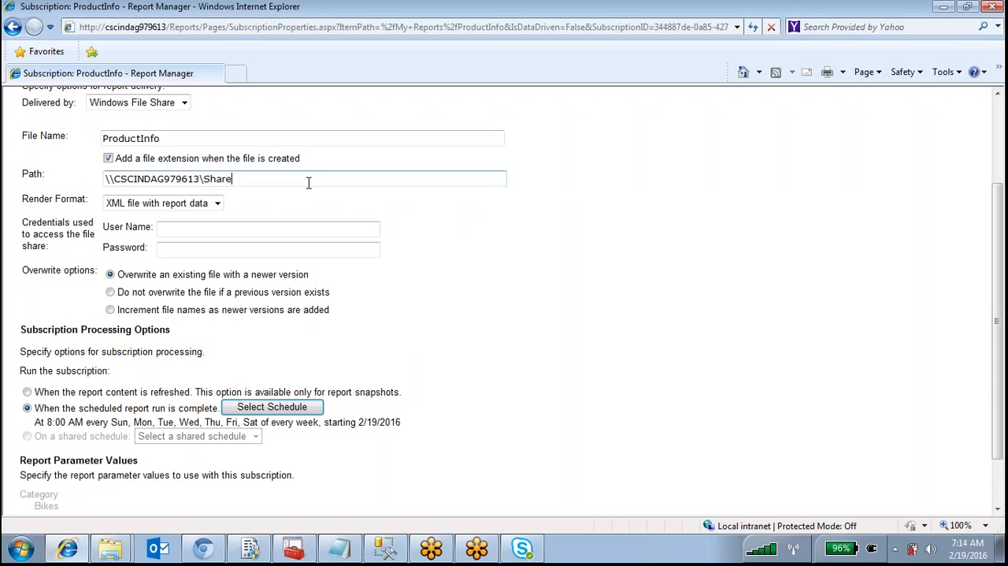
drag(267, 179, 106, 180)
click(453, 269)
drag(200, 179, 84, 175)
drag(279, 174, 203, 181)
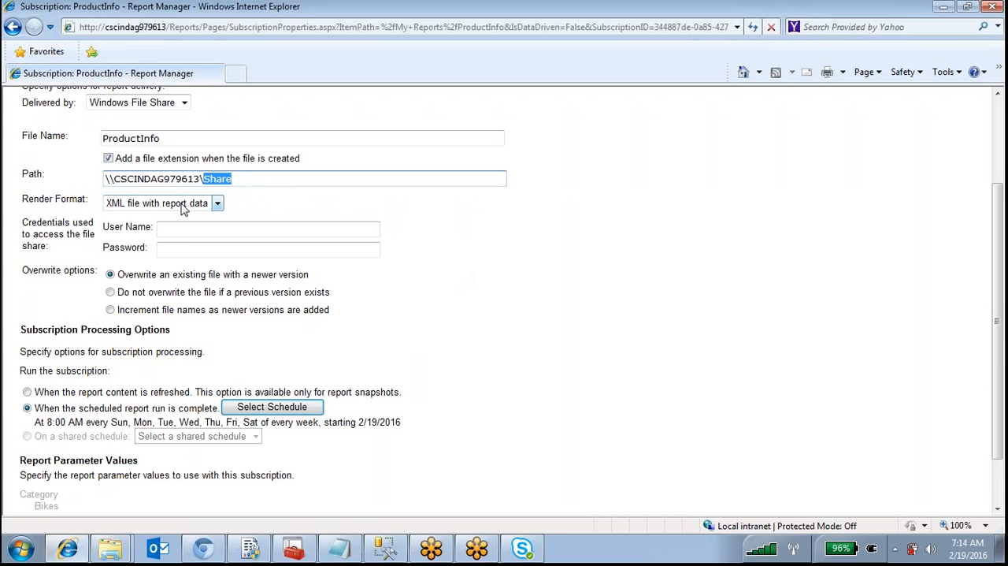
Set the render format to Excel and the overwrite option to increment file names as newer versions are added
click(182, 206)
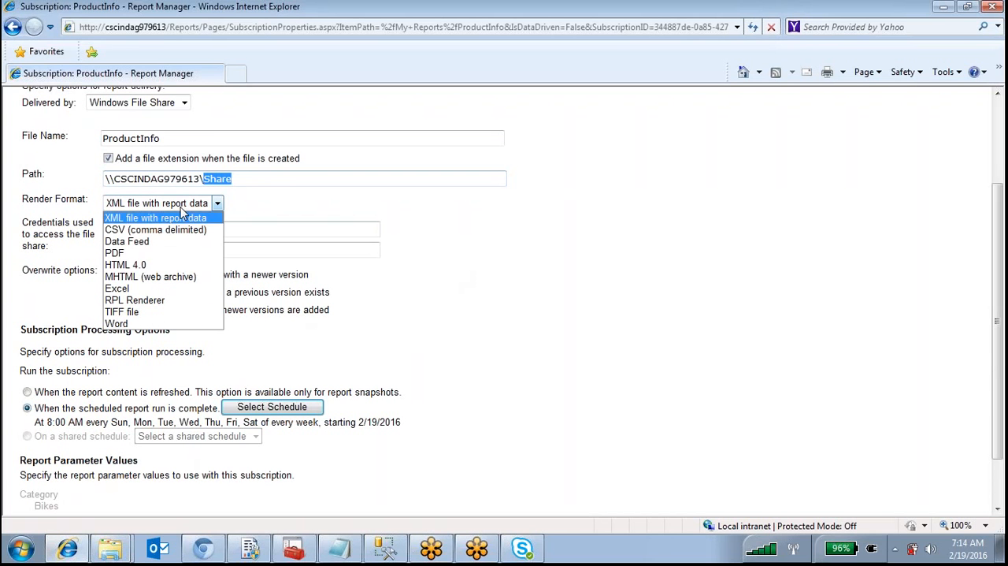
click(135, 292)
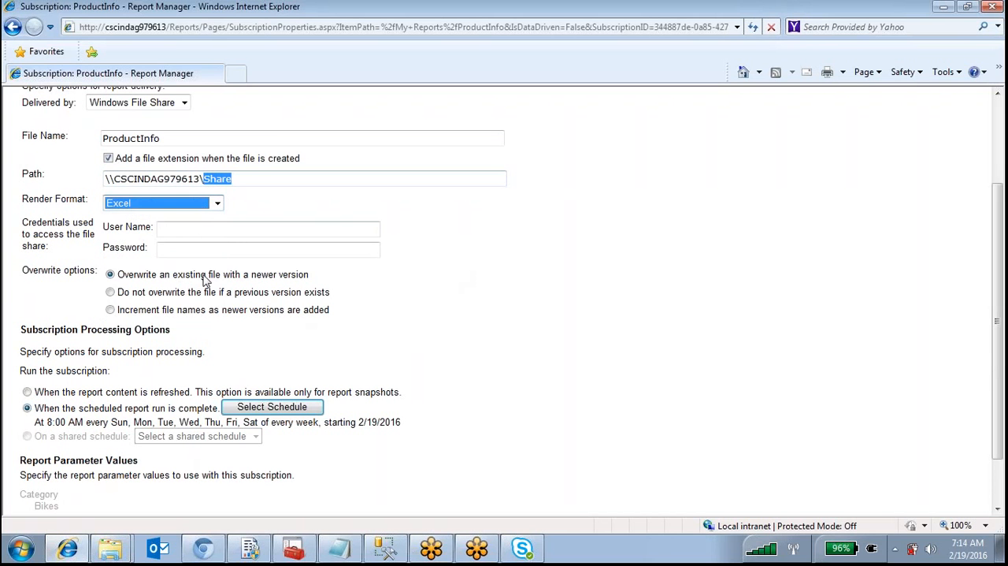
click(187, 230)
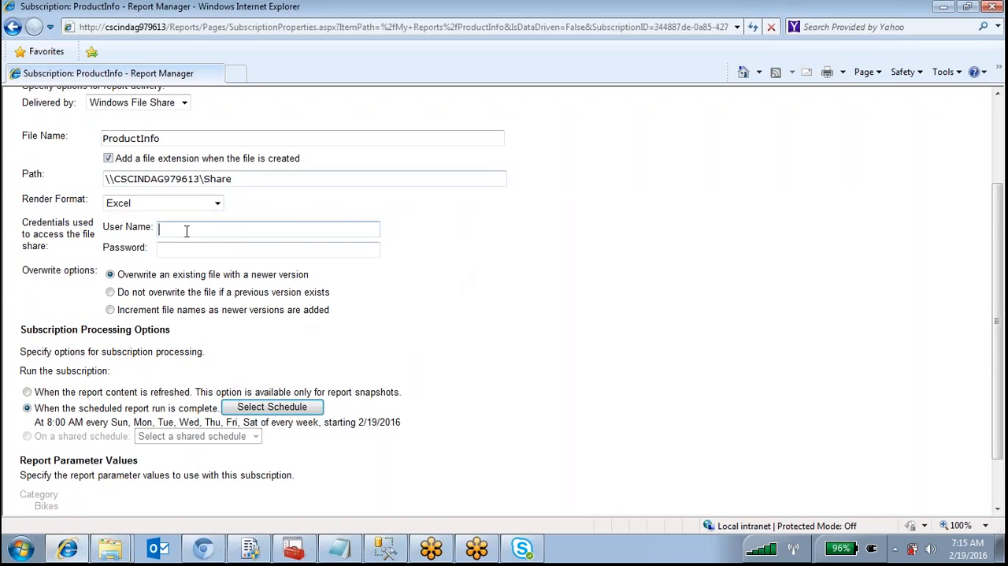
scroll(177, 249, down, 2)
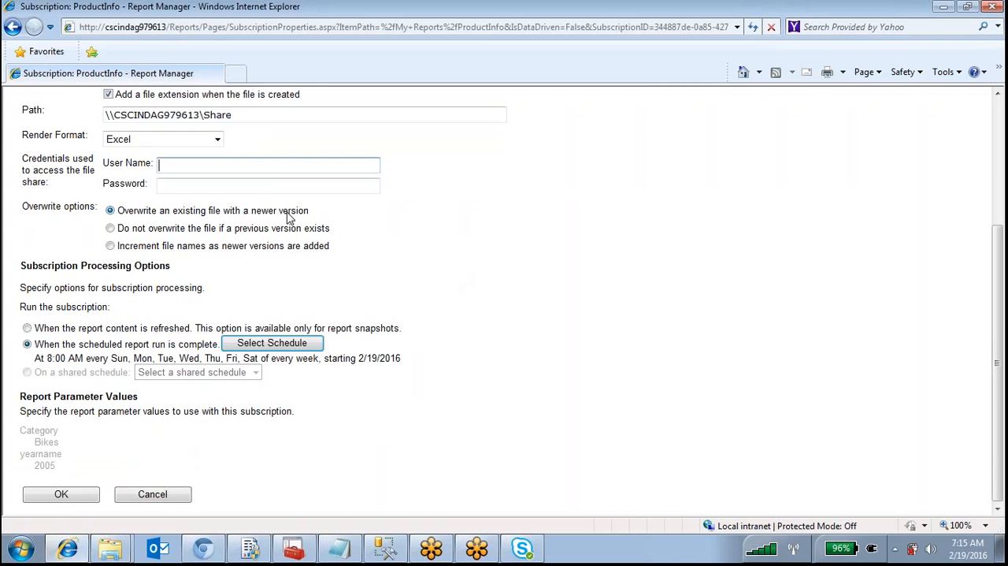
click(111, 227)
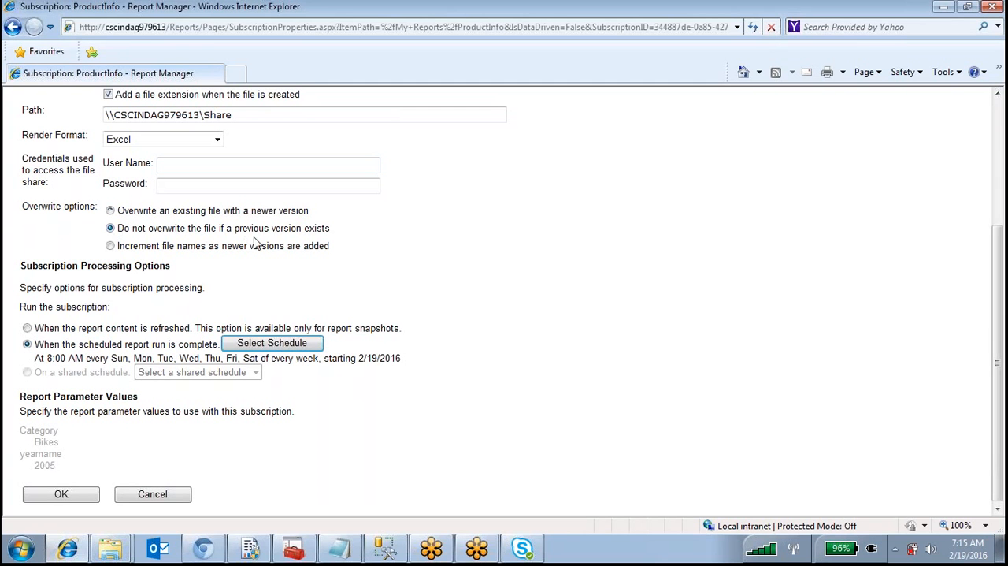
click(111, 246)
scroll(204, 318, down, 1)
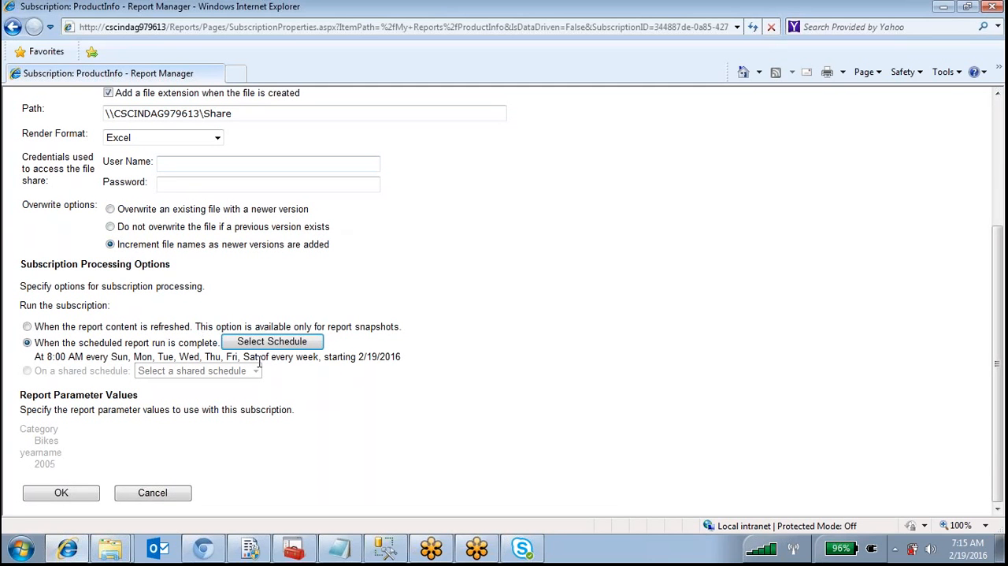
Enter the user name and password for accessing the file share and save the ProductInfo subscription
click(86, 497)
click(225, 163)
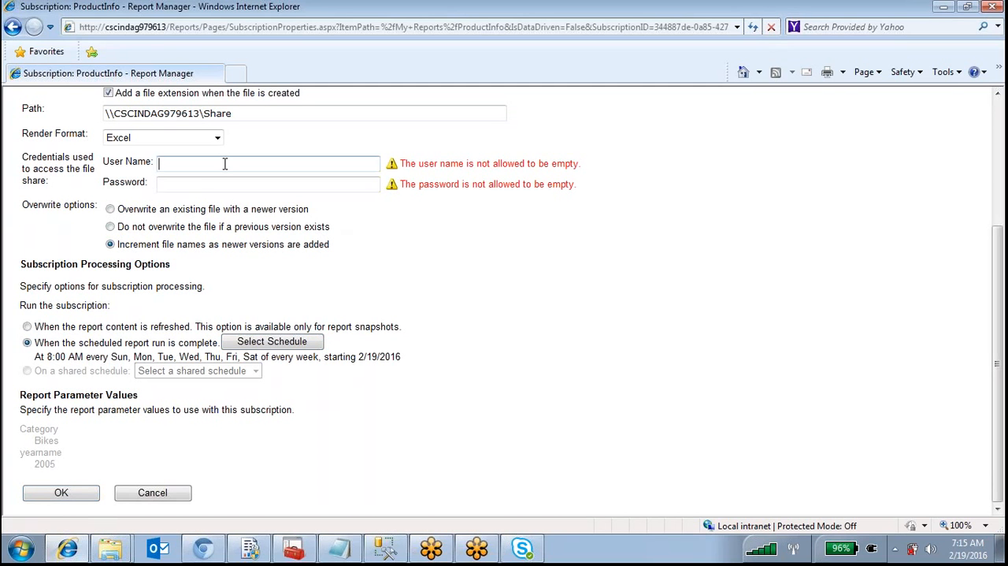
key(Tab)
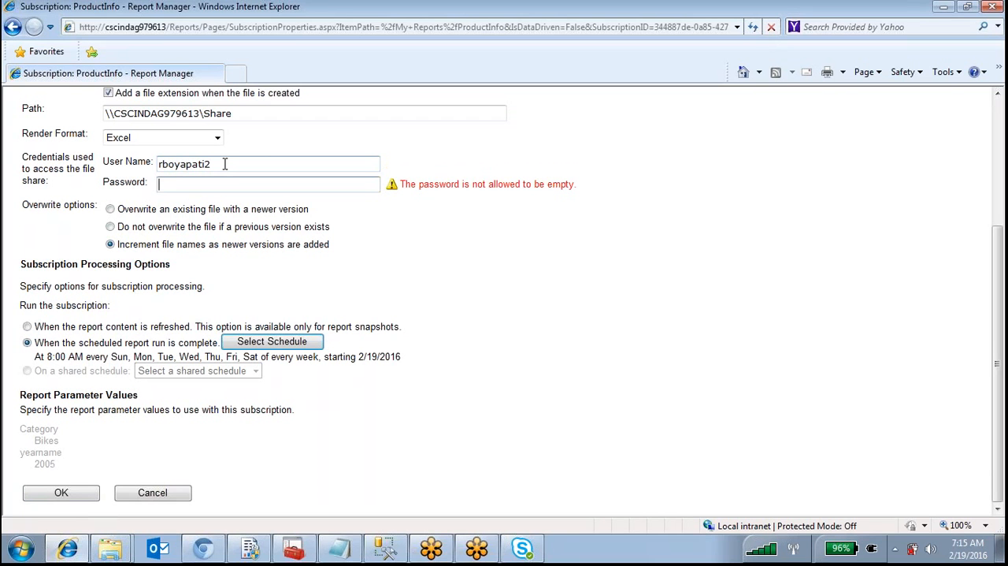
text(xxxxxxxxx)
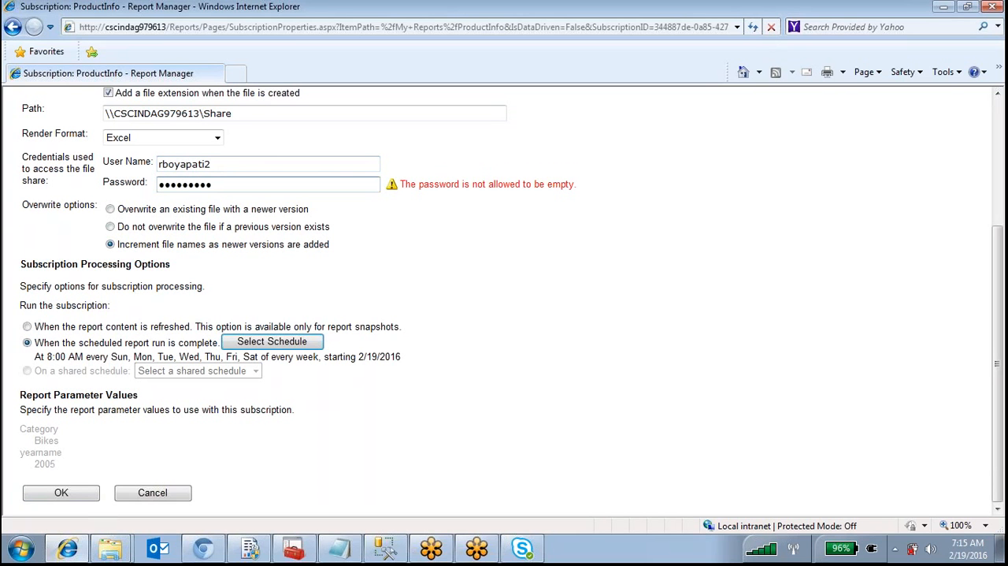
click(86, 496)
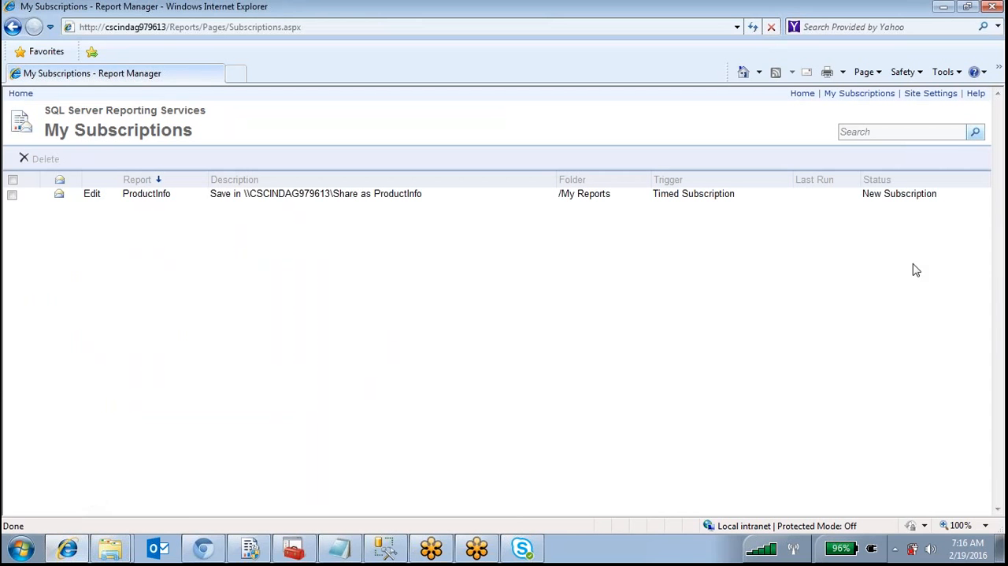
Visit the Report Manager home page and reopen the My Subscriptions list
click(803, 100)
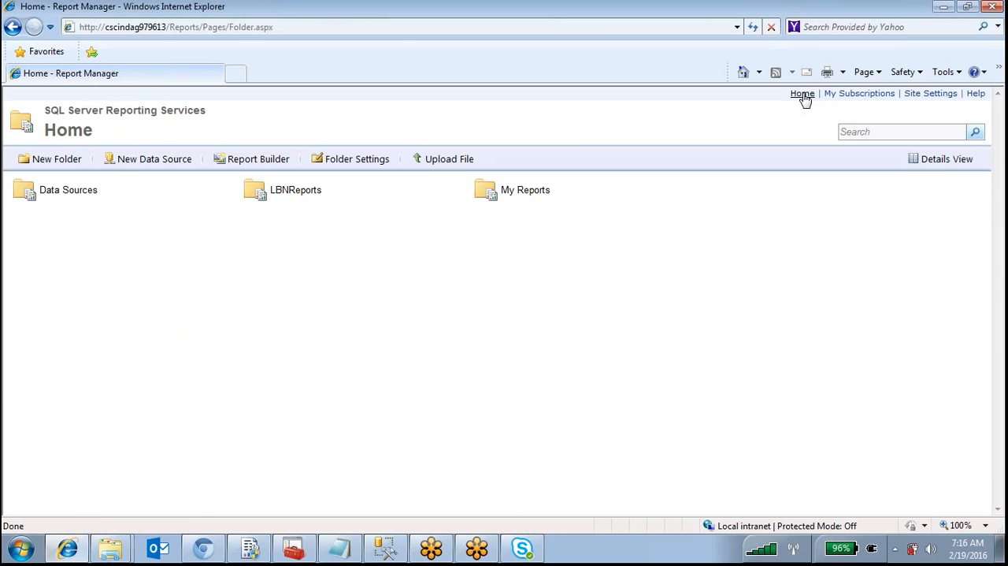
click(859, 93)
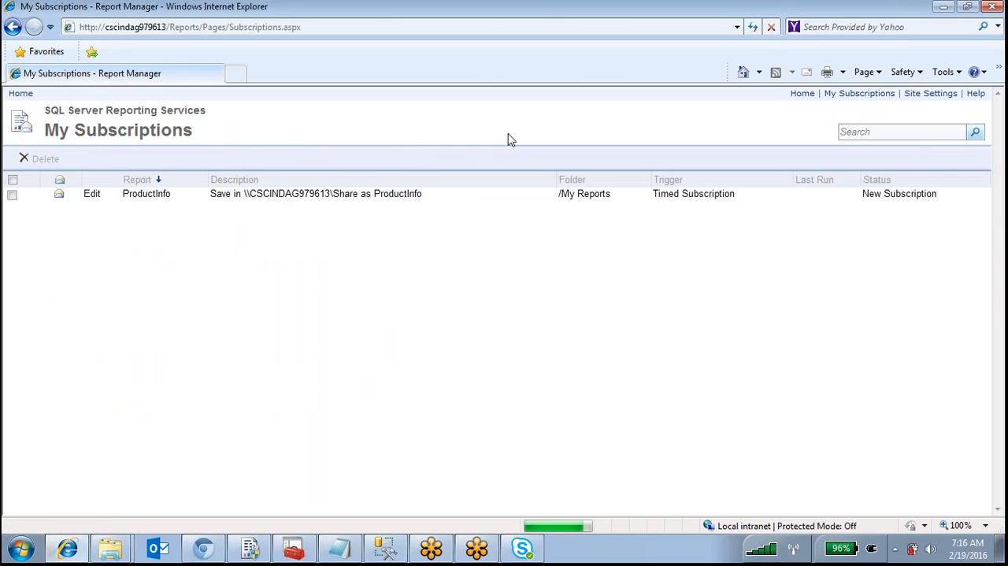
click(12, 194)
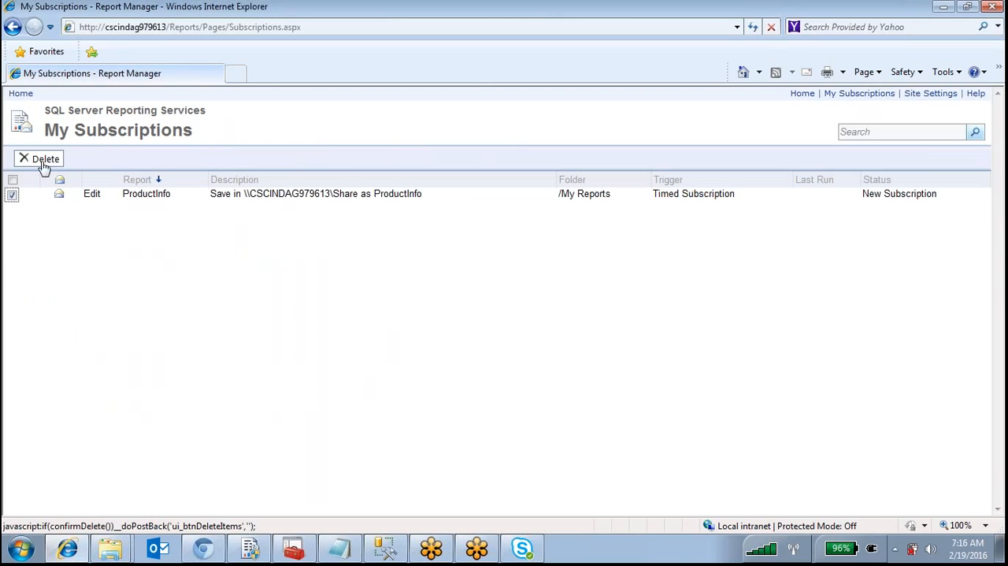
click(43, 160)
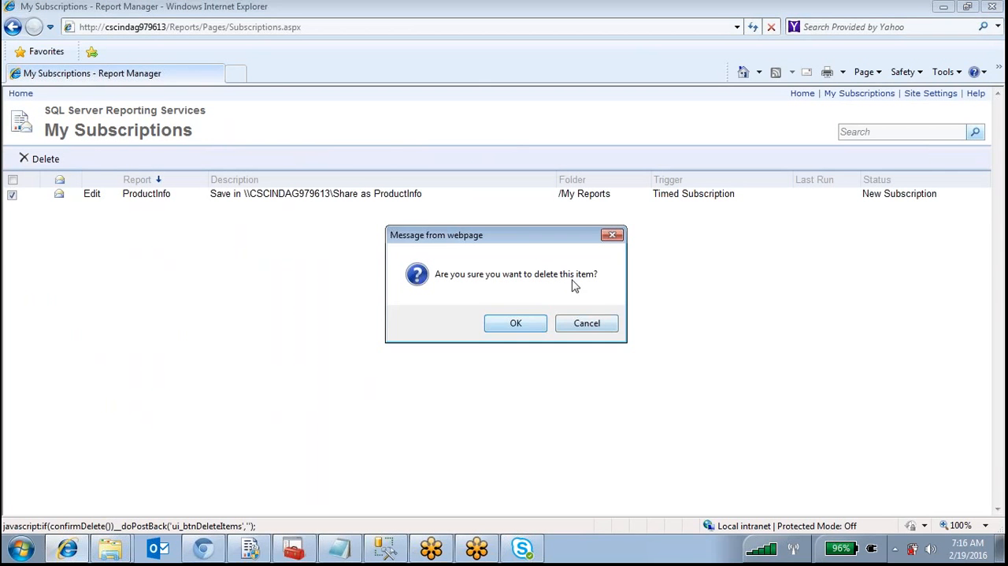
click(600, 326)
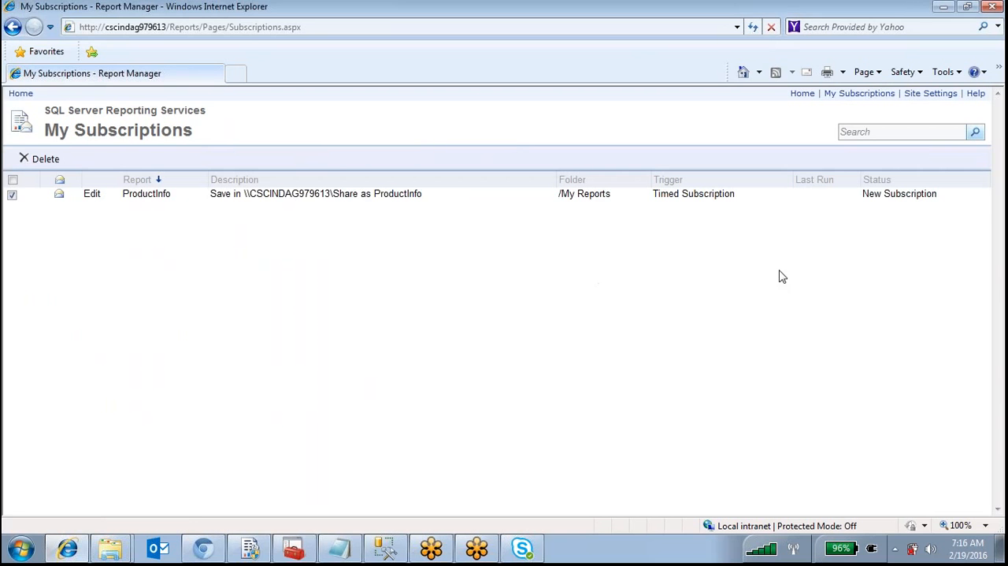
Launch Report Builder from the Report Manager home page and allow the application to run
click(802, 93)
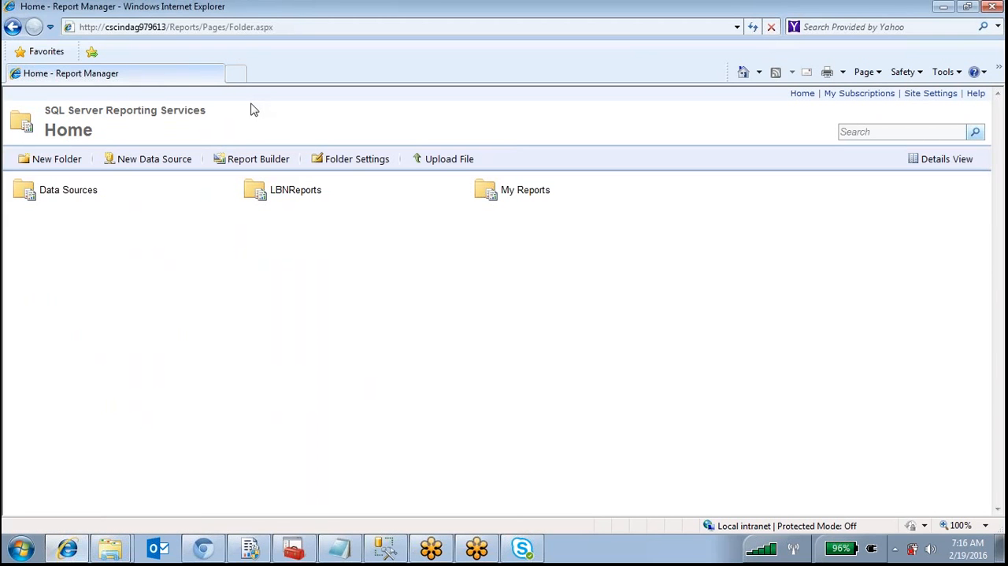
click(265, 162)
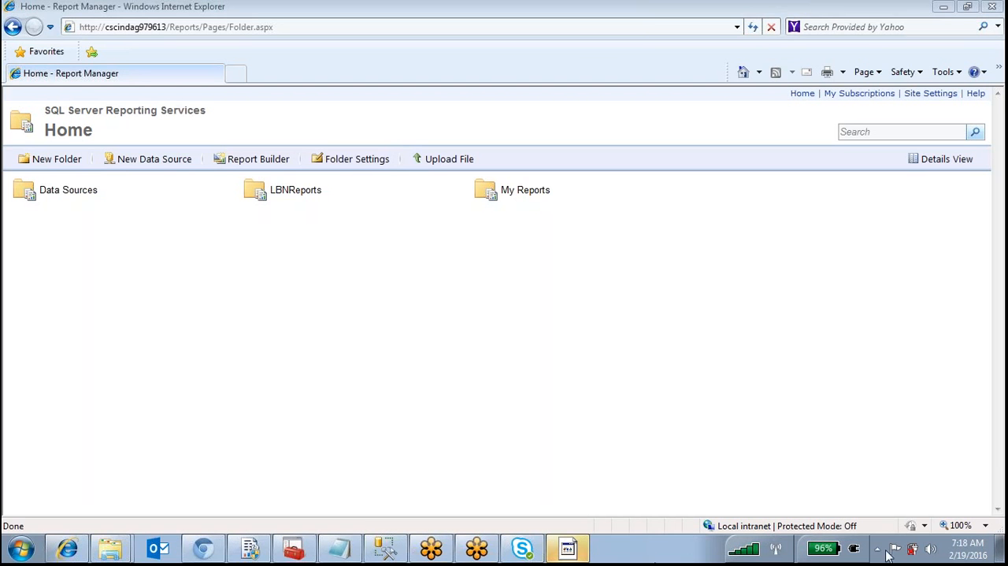
click(564, 545)
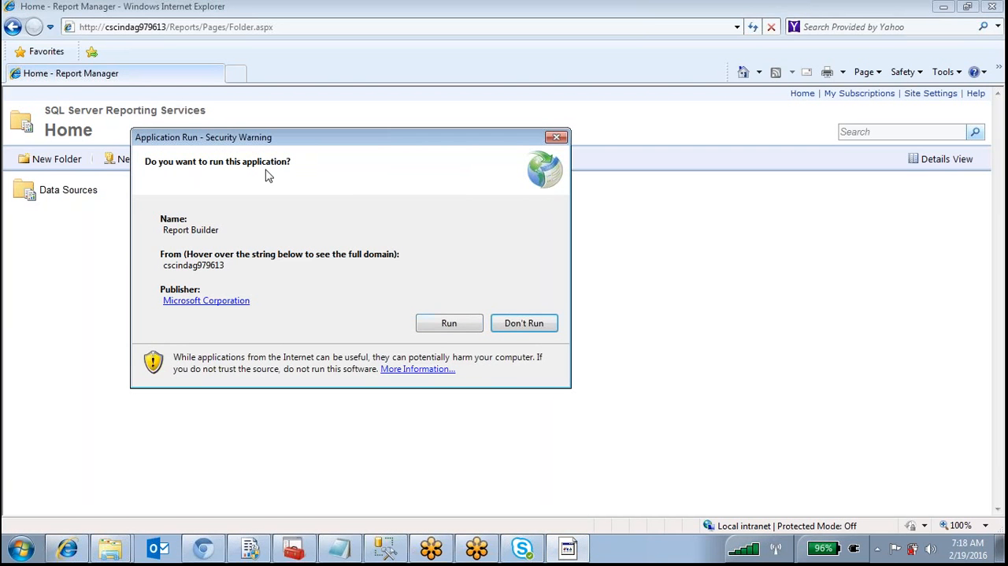
click(443, 320)
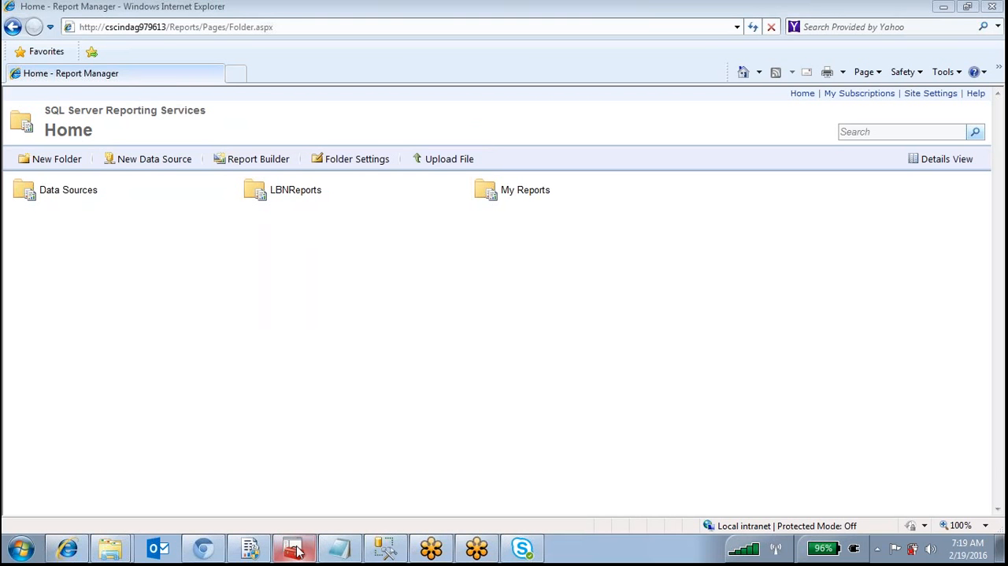
mouse_move(256, 553)
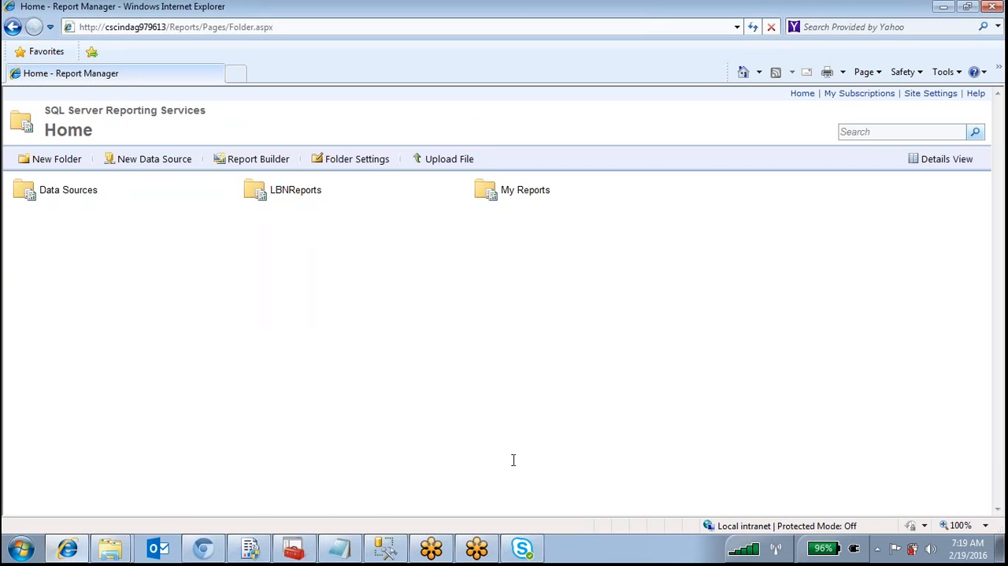
Launch Report Builder again from Report Manager and cancel its New Table or Matrix wizard to reach the blank report
click(246, 161)
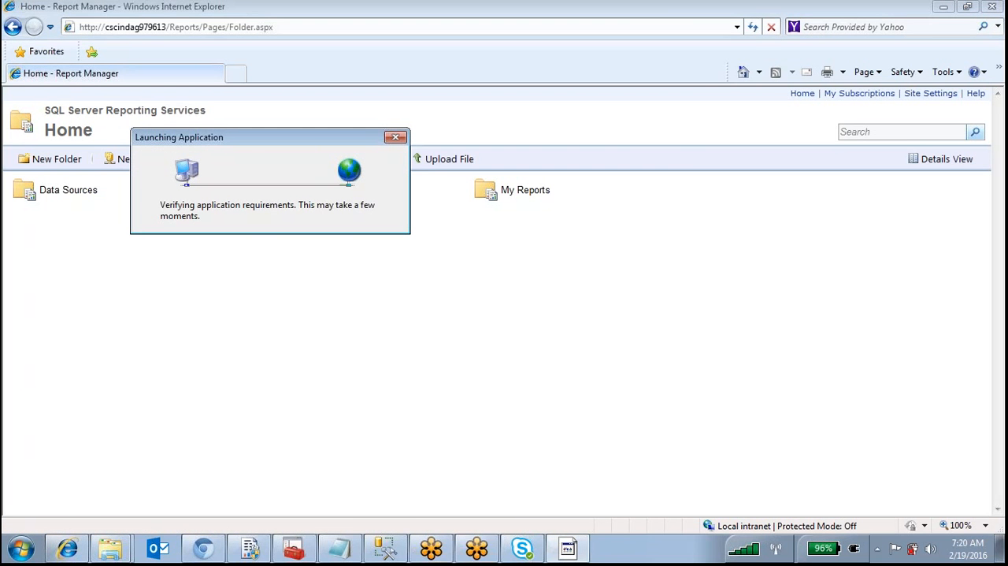
click(294, 549)
click(251, 549)
click(251, 549)
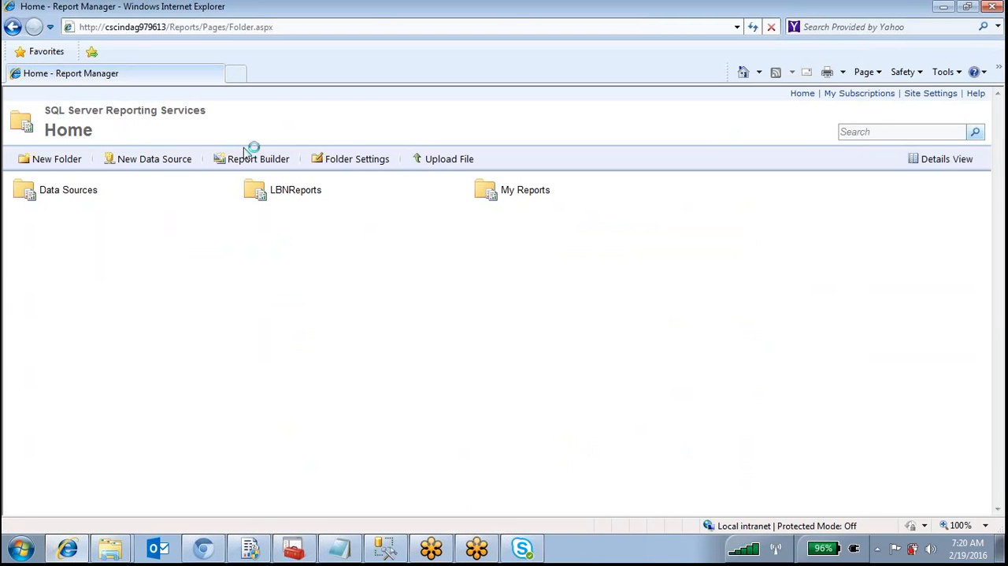
click(265, 162)
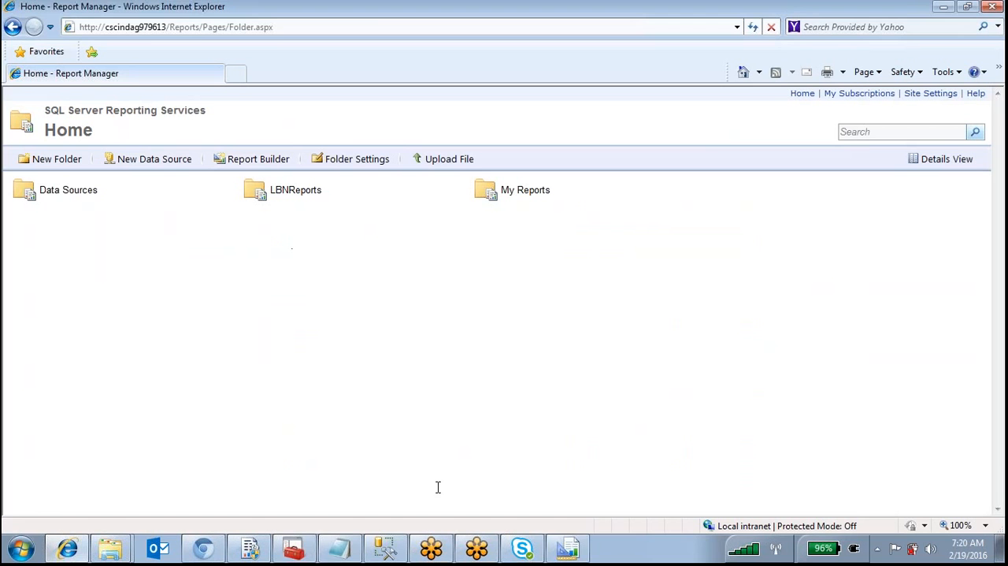
click(576, 555)
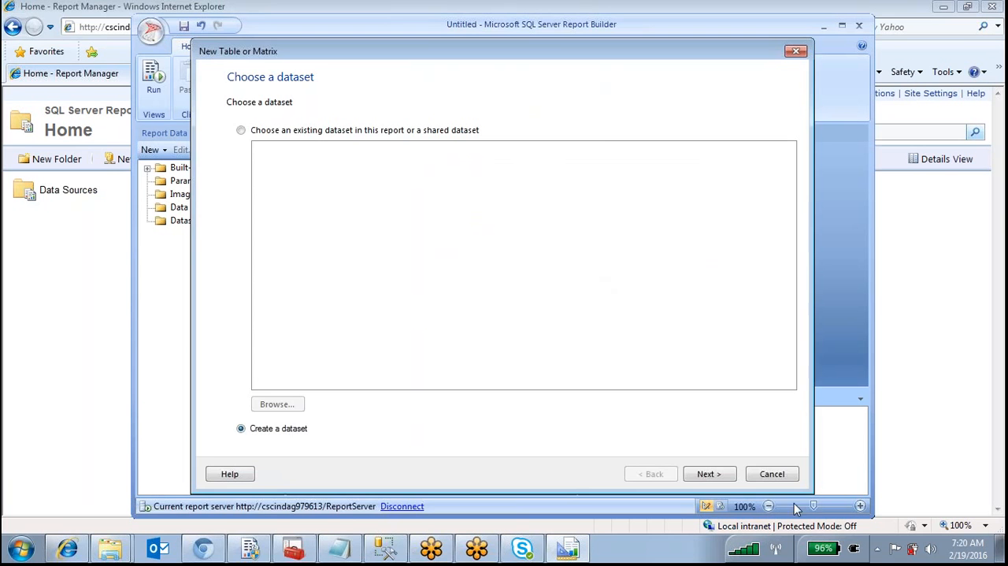
click(774, 472)
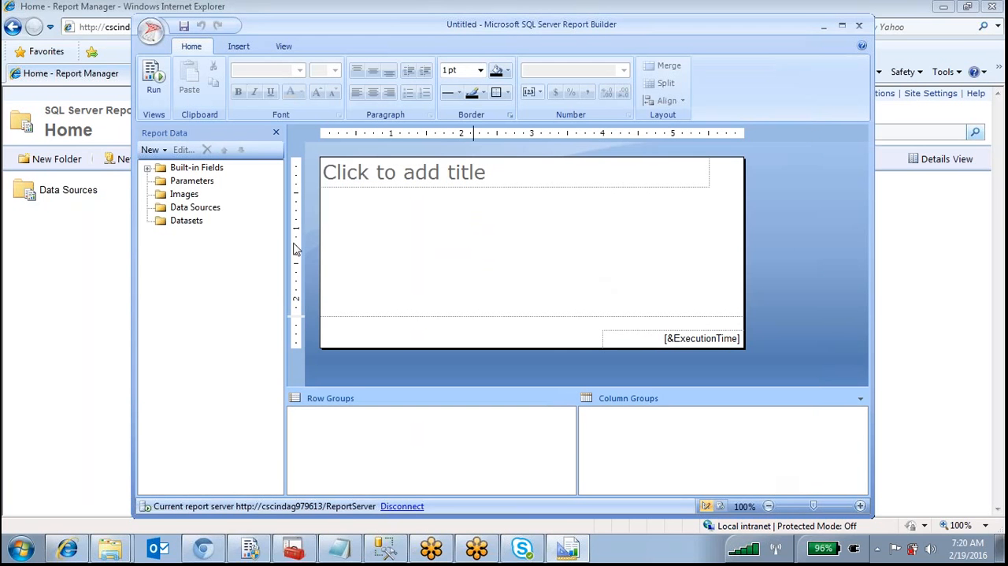
Examine the Parameters, Data Sources and Datasets folders and the options for adding a data source and a dataset
click(181, 181)
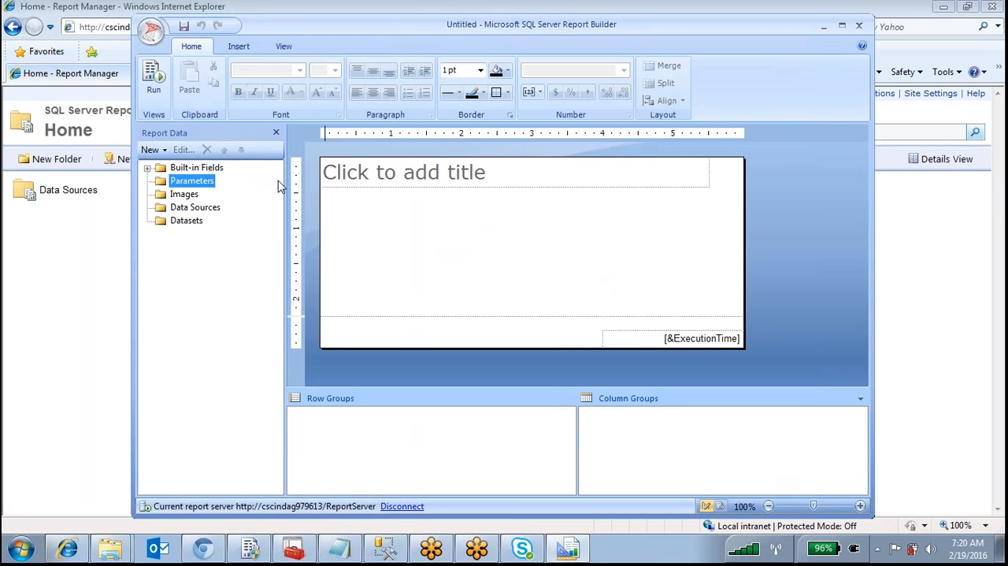
right_click(217, 209)
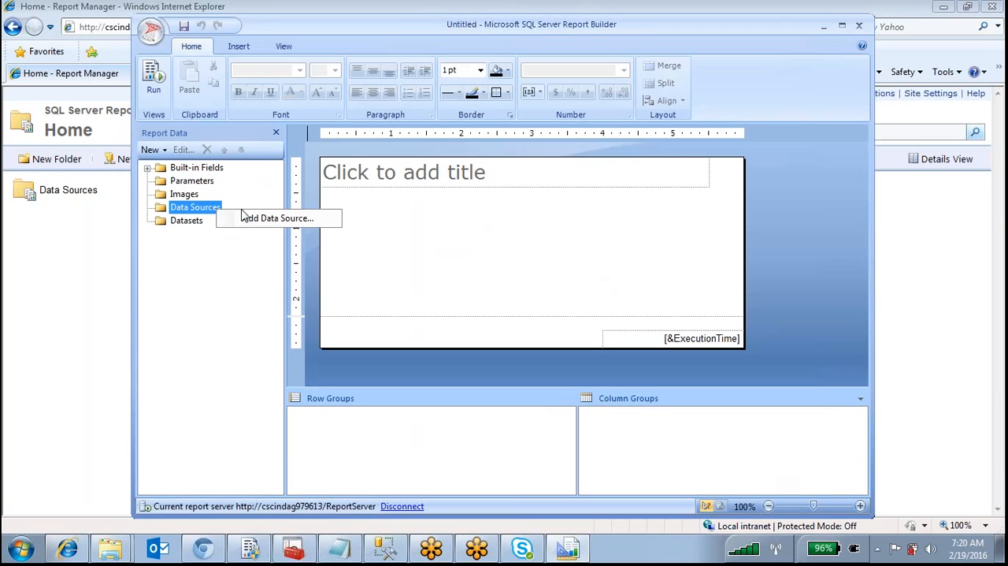
right_click(189, 222)
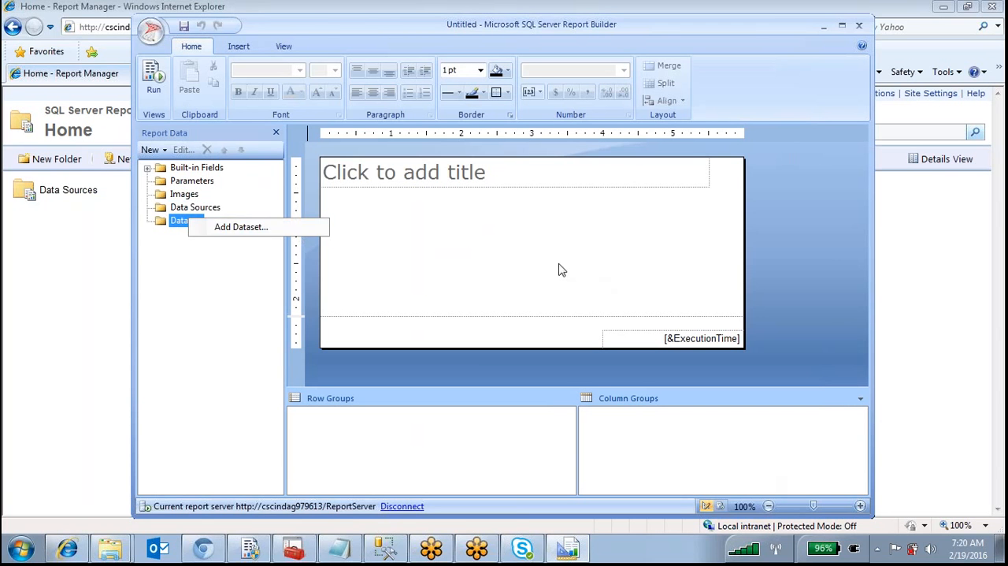
click(704, 265)
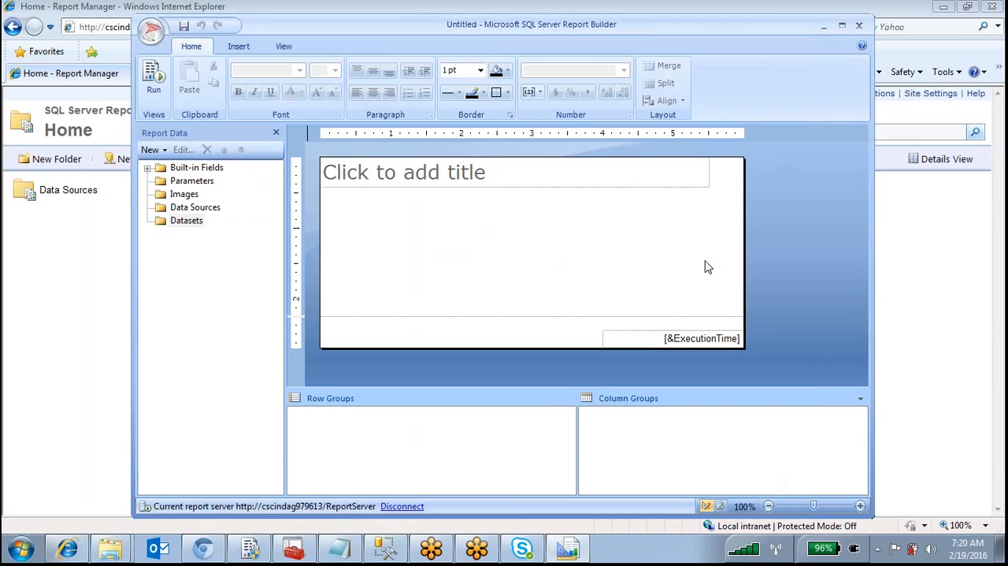
Review Report Builder's Insert, View and Home command sets and the Images, Data Sources and Datasets folders
click(238, 46)
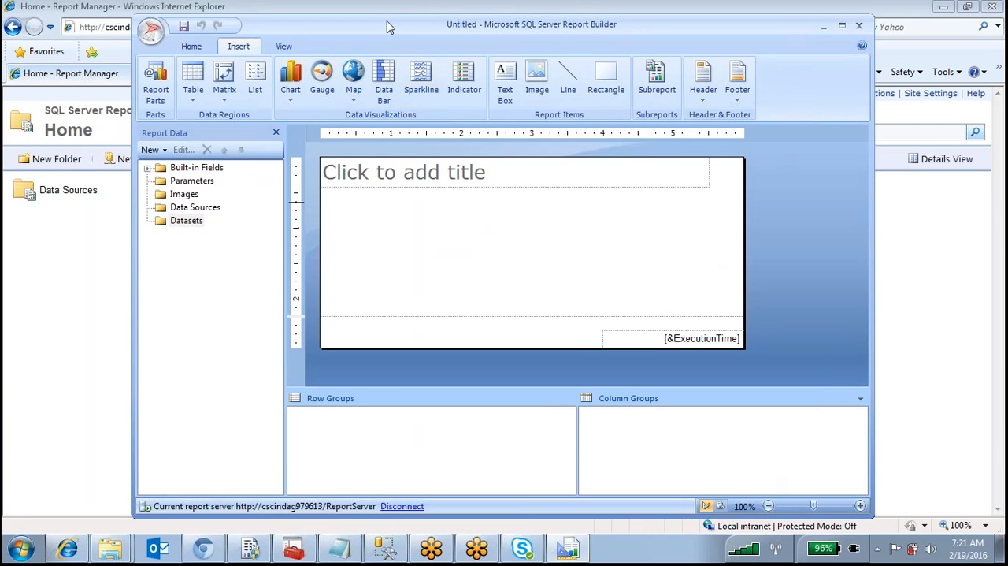
drag(387, 27, 364, 75)
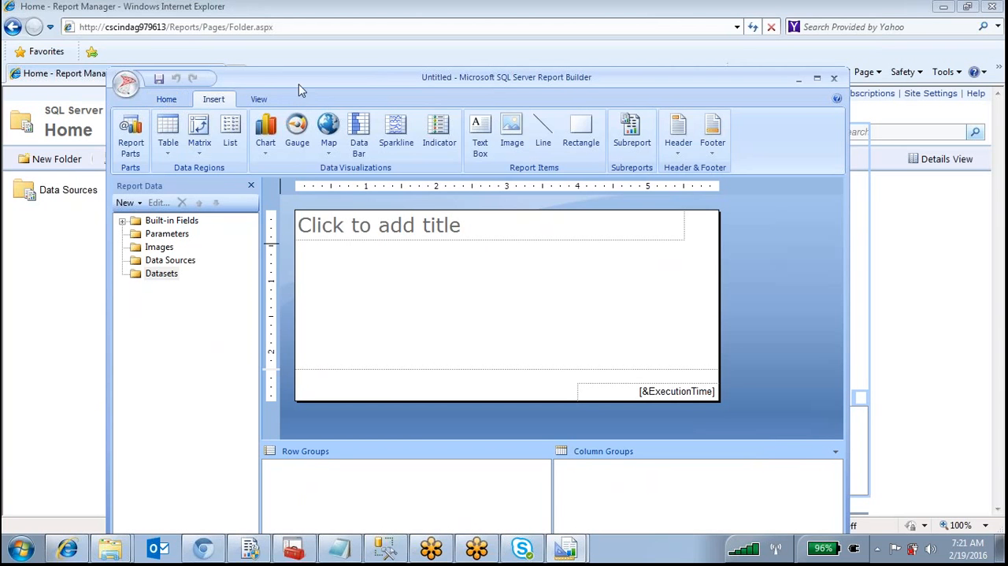
click(259, 101)
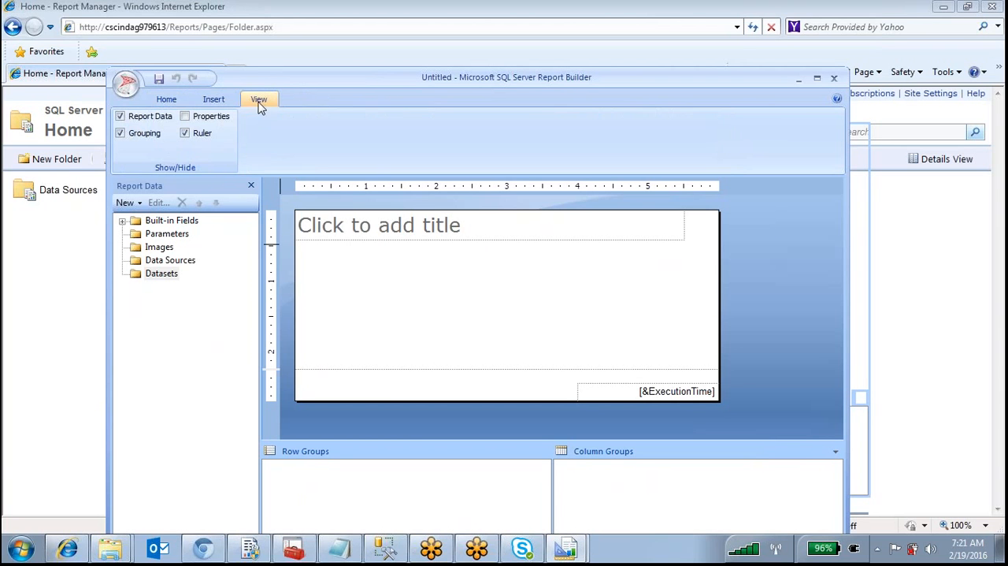
click(165, 98)
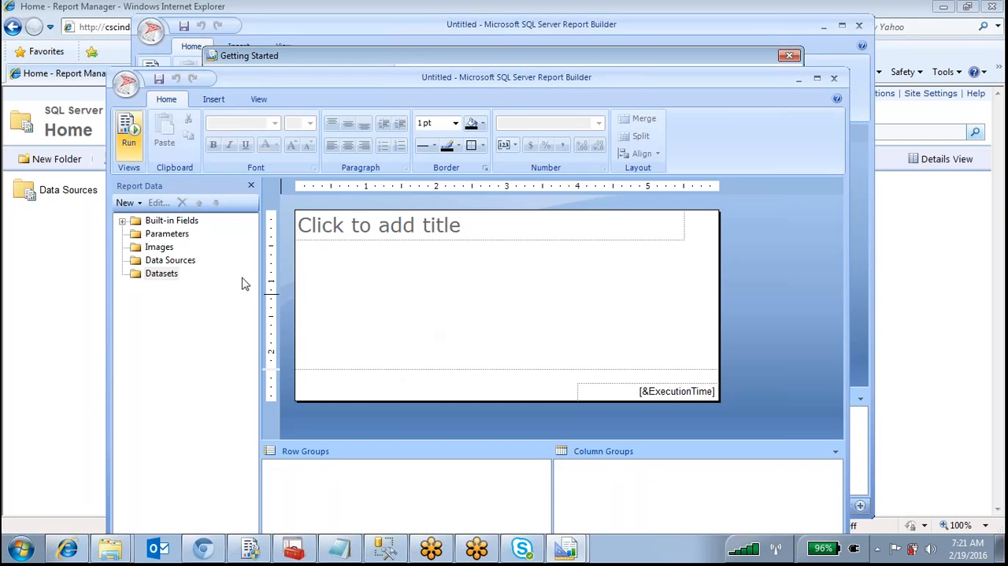
click(162, 248)
click(170, 261)
click(172, 274)
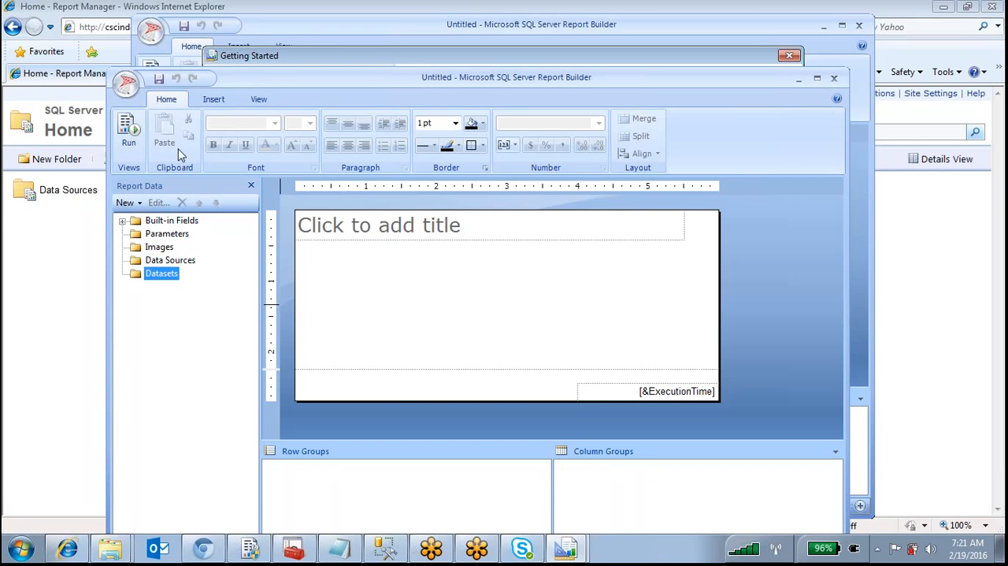
click(224, 101)
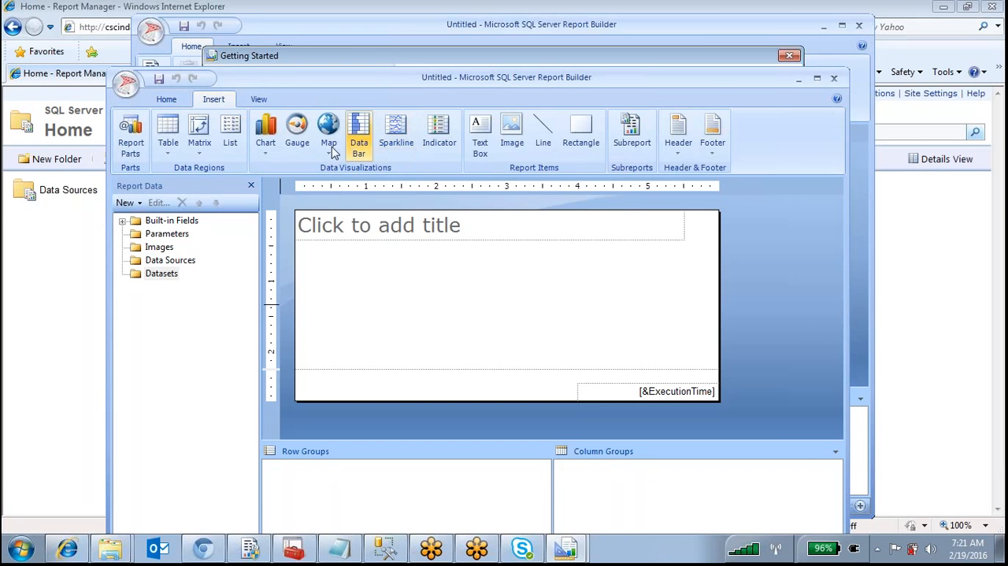
Close the Getting Started window and the untitled Report Builder windows to return to Report Manager
drag(594, 57, 490, 98)
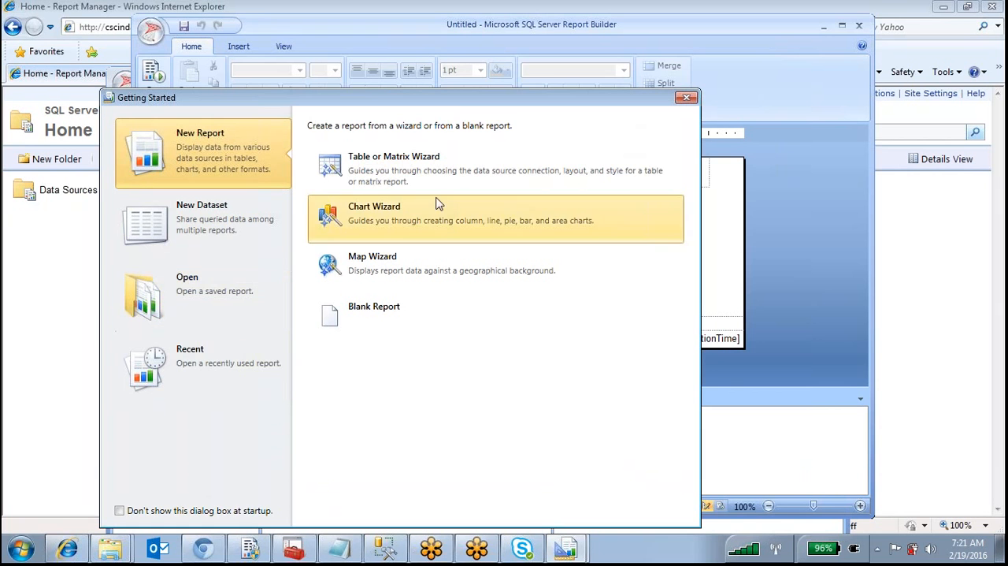
click(684, 98)
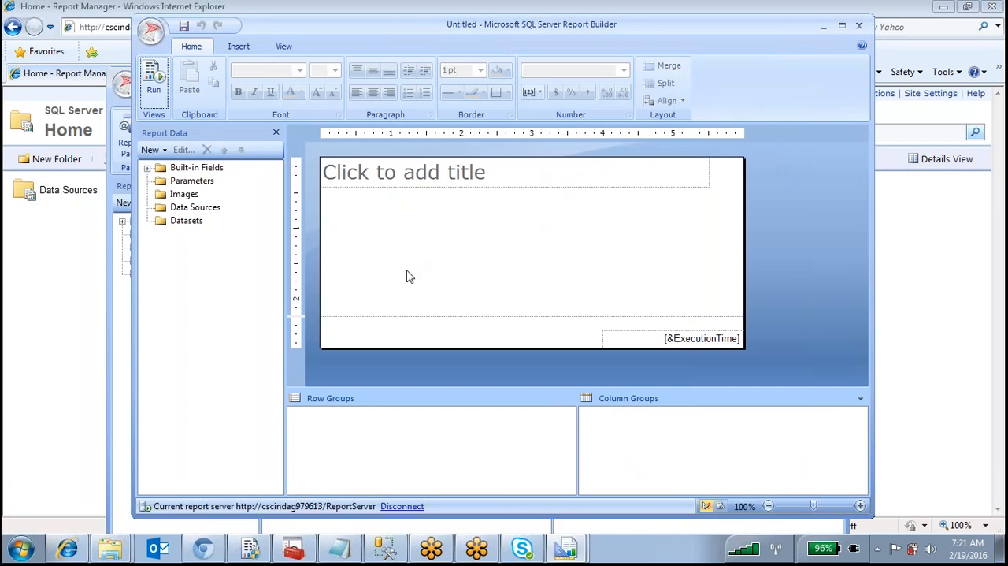
drag(507, 27, 473, 80)
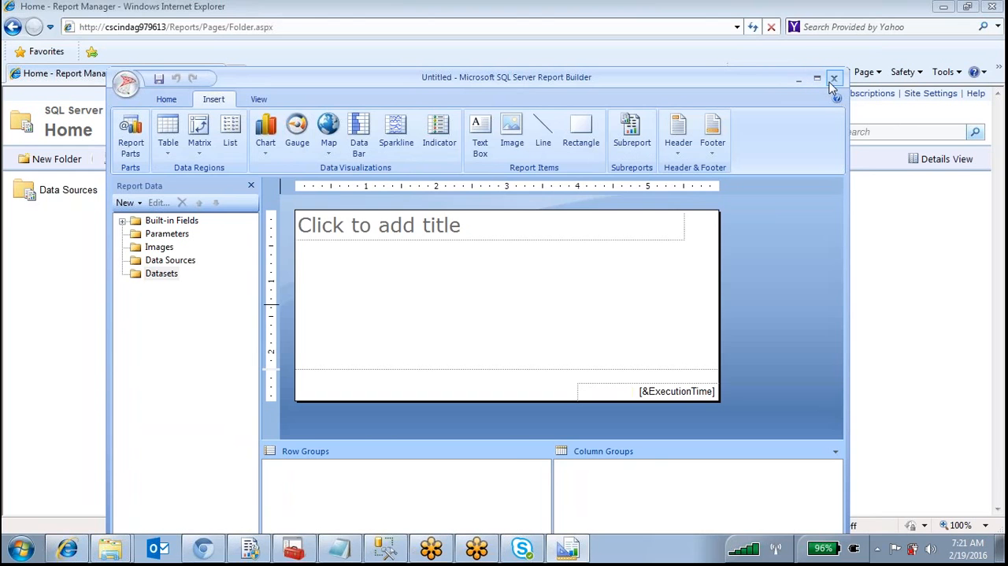
click(833, 79)
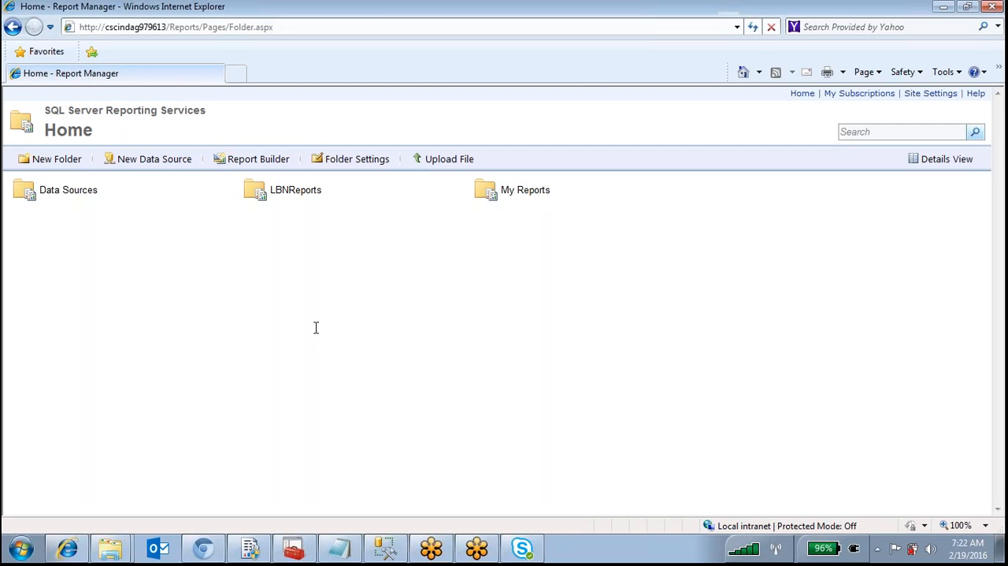
Open a new Notepad document and place its window over the middle of the Report Manager page
mouse_move(110, 548)
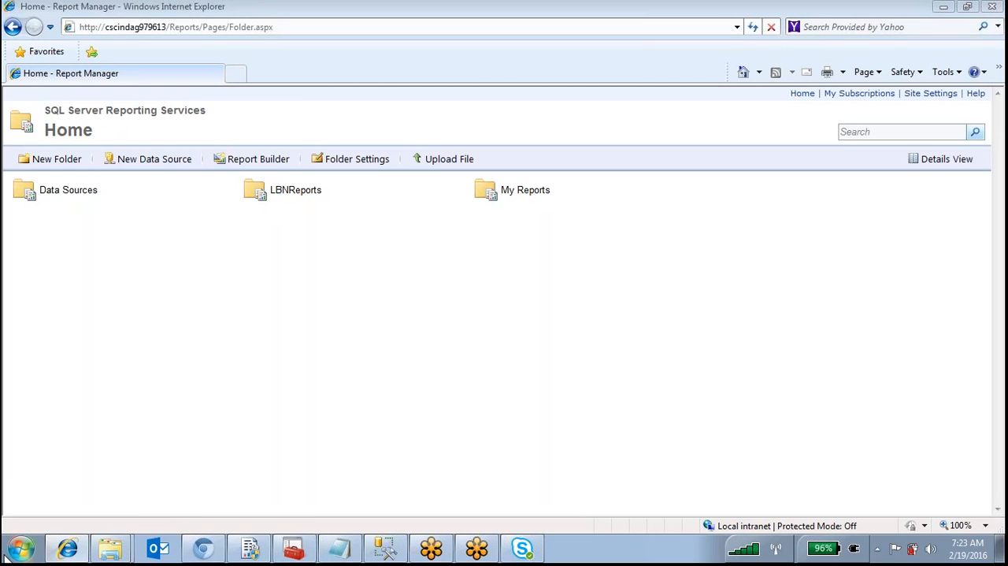
click(14, 553)
click(56, 206)
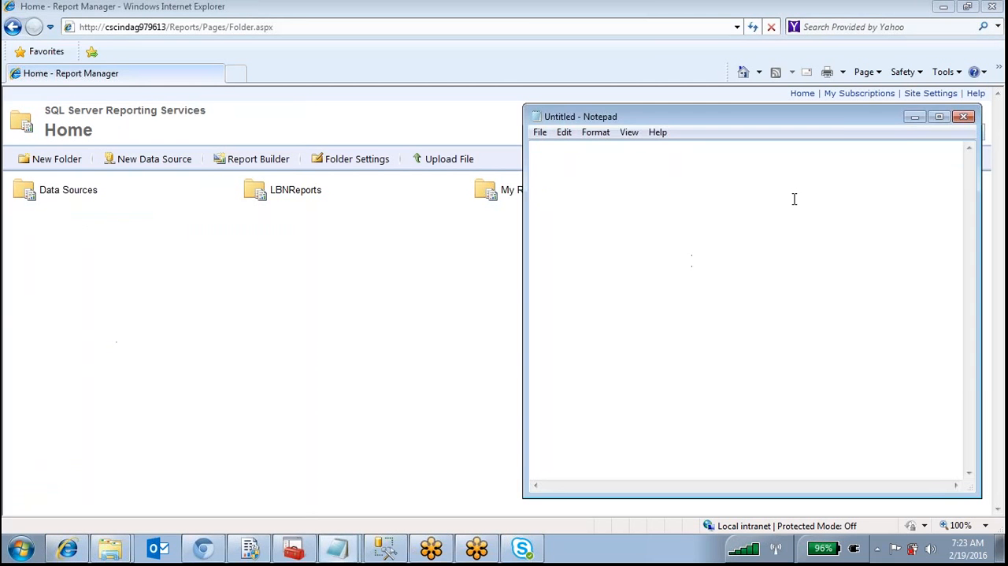
drag(839, 119, 679, 123)
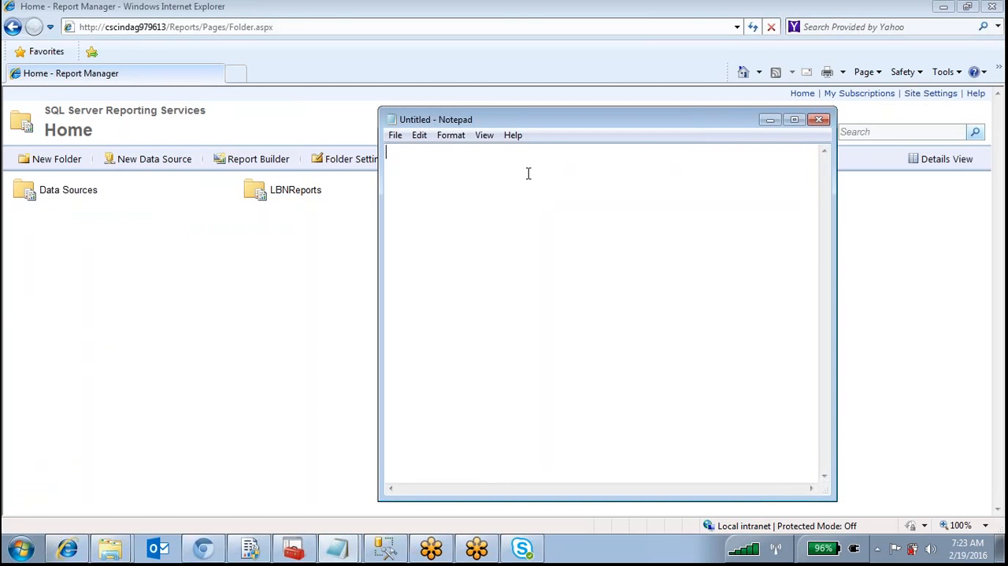
Write the first interview question with its answer in the Notepad document: "---What is extension of report--.Rdl"
text(---What is extensio)
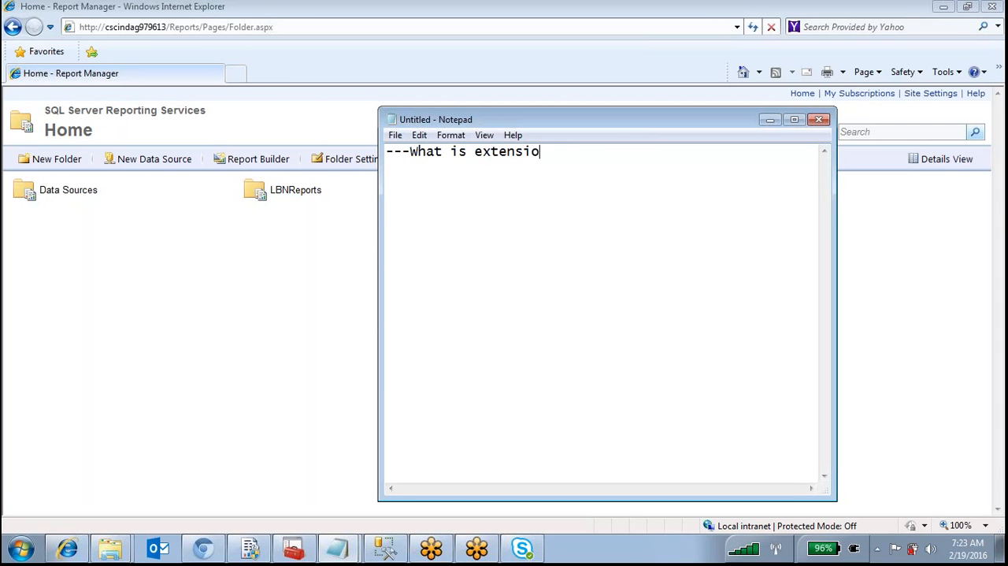
text(n of report--.Rdl)
key(Return)
Add the line "--What is diff between Embeeded and shared datasource" below the first question, leaving a blank line between
text(--What is diff between Embeeded and shared datasource)
key(Return)
Add the line "--why we are not creating Shared datasets" below the datasource question
text(--why we are no)
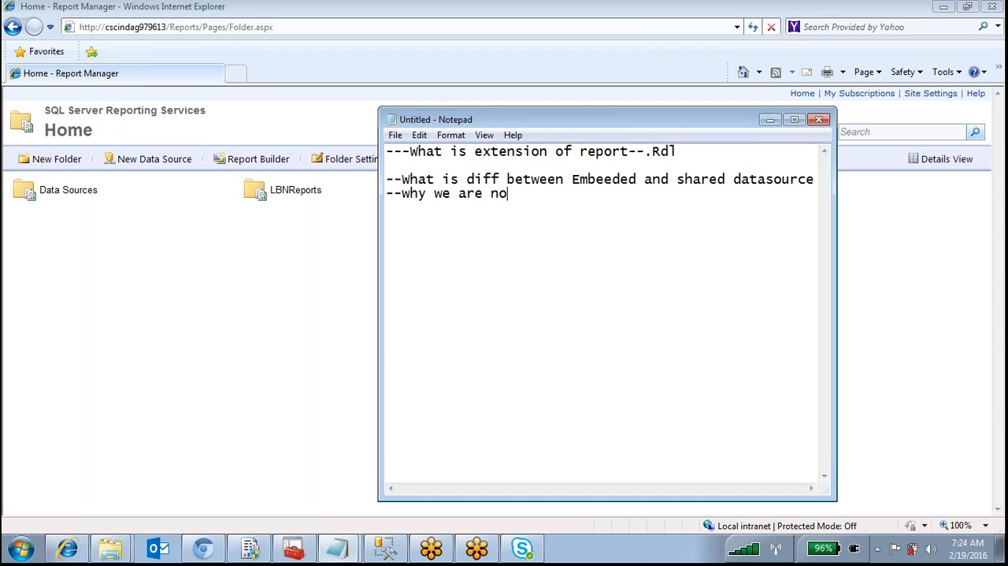
text(t creating)
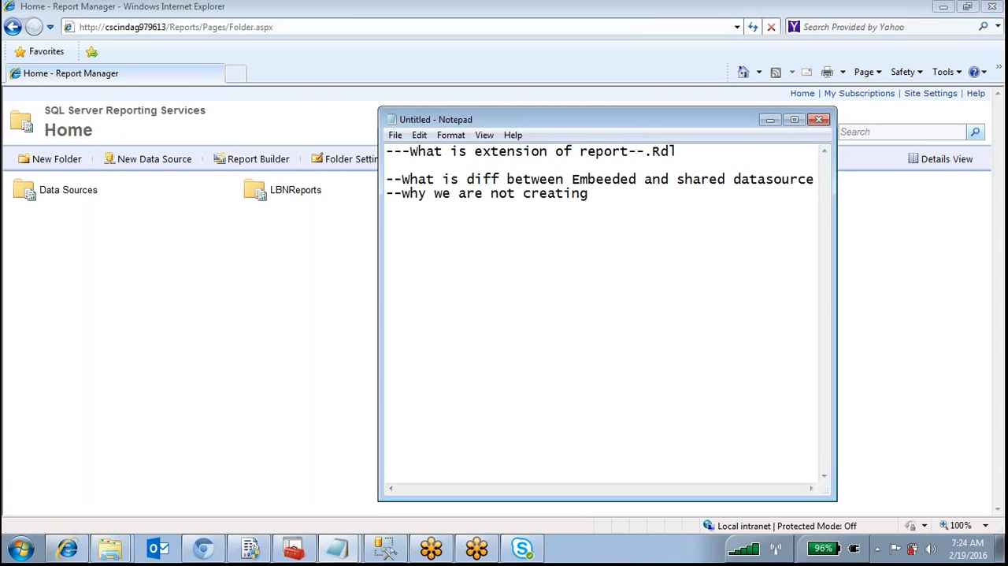
text( Shared dat)
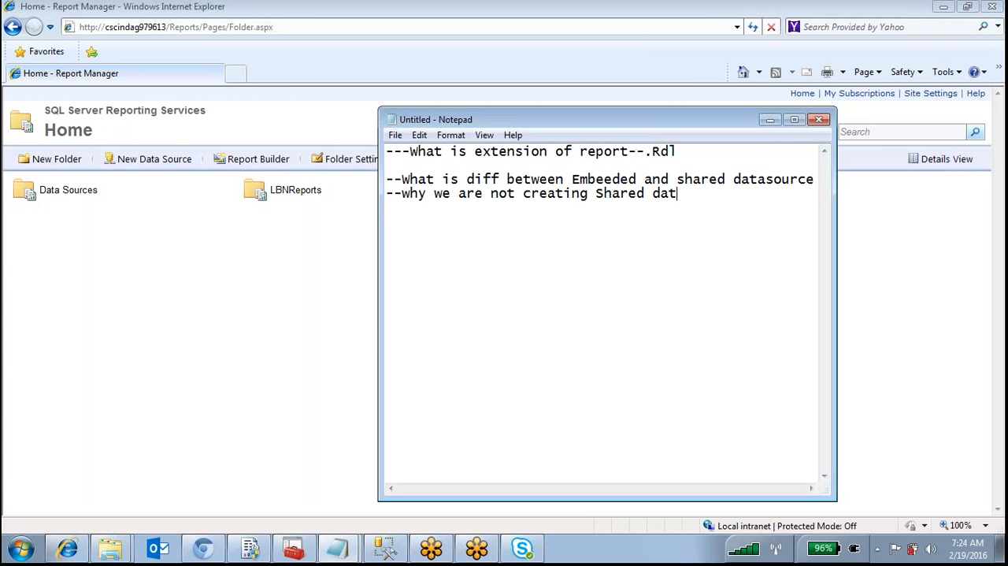
text(asets)
key(Return)
Add the question "--what is diff between Table and Matrix report item" on the next line
text(--what is diff )
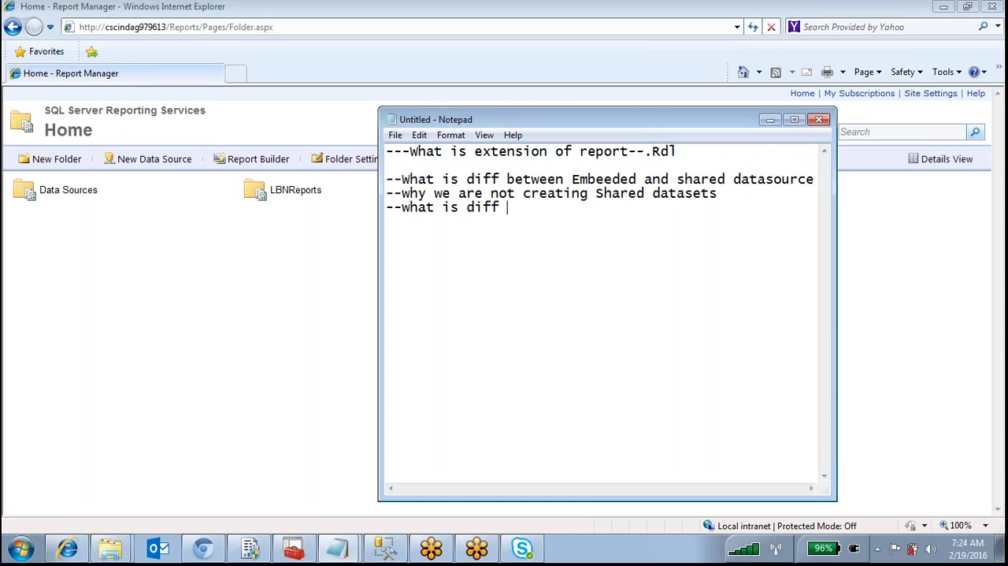
text(between Table an)
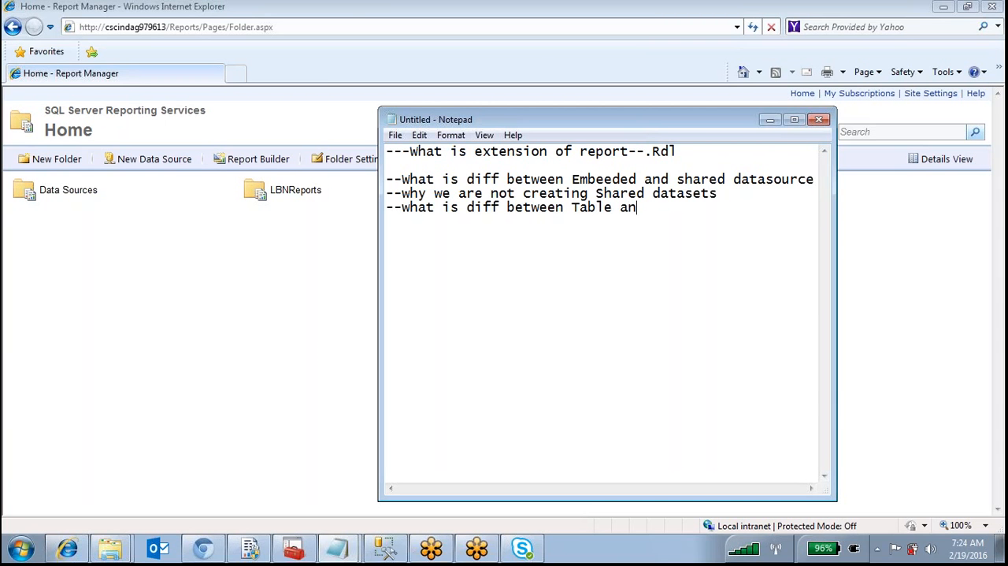
text(d Matrix report item)
key(Return)
List the report item topics on separate lines: "--image", "---All report items" and "---charts"
text(--)
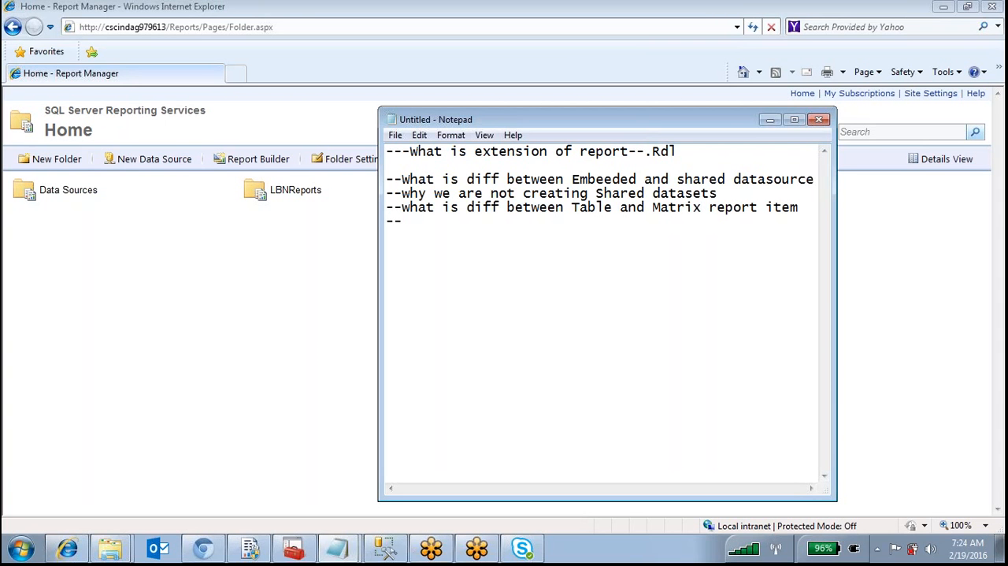
text(image)
key(Return)
key(Return)
text(---All report items)
key(Return)
text(---charts)
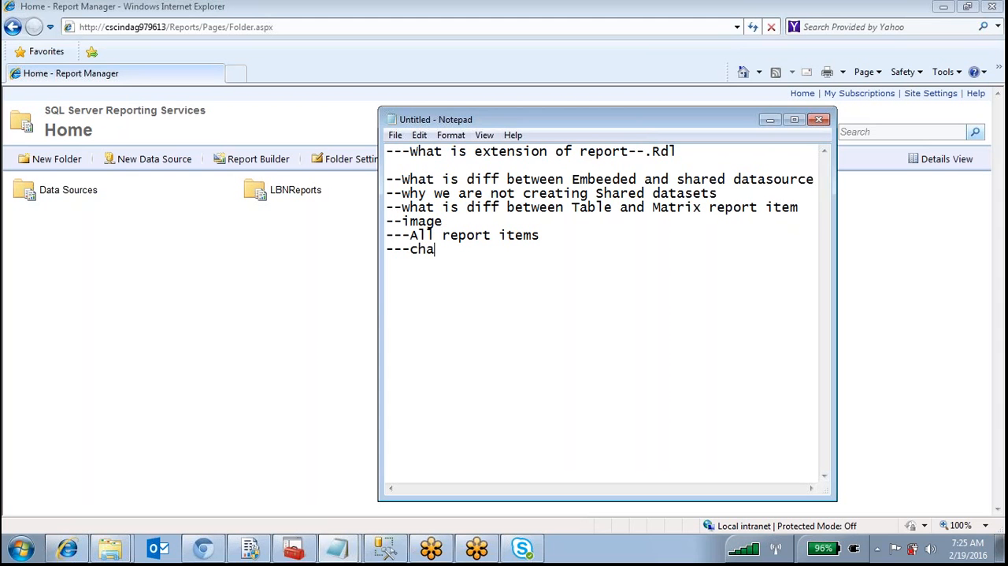
Leave space below the charts line and add the line "----Different kind of Report"
key(Return)
key(Return)
key(Return)
text(----Different kind of Report)
Insert the line "---Parameterized reports" directly above "----Different kind of Report"
key(Up)
text(---Parame)
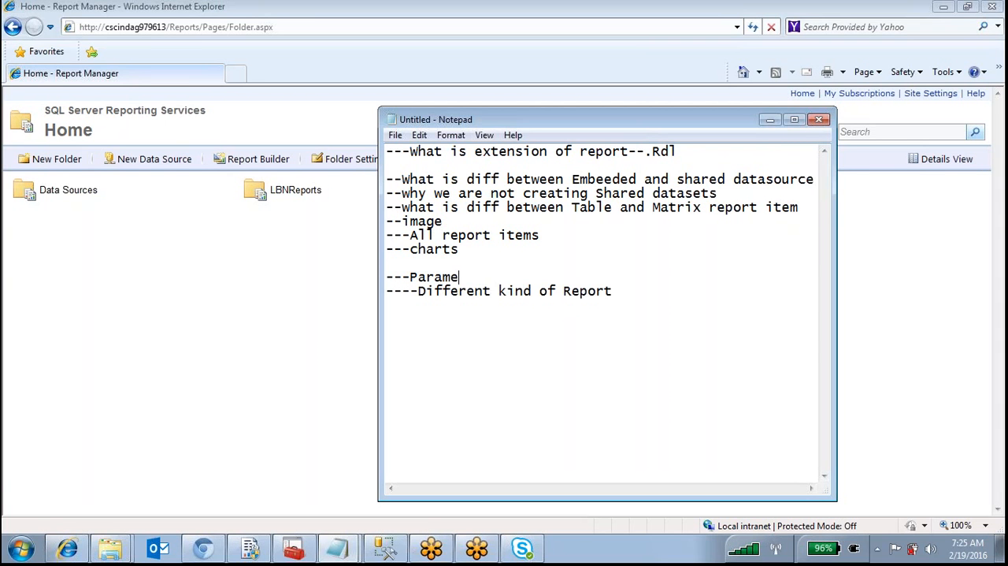
text(terized reports)
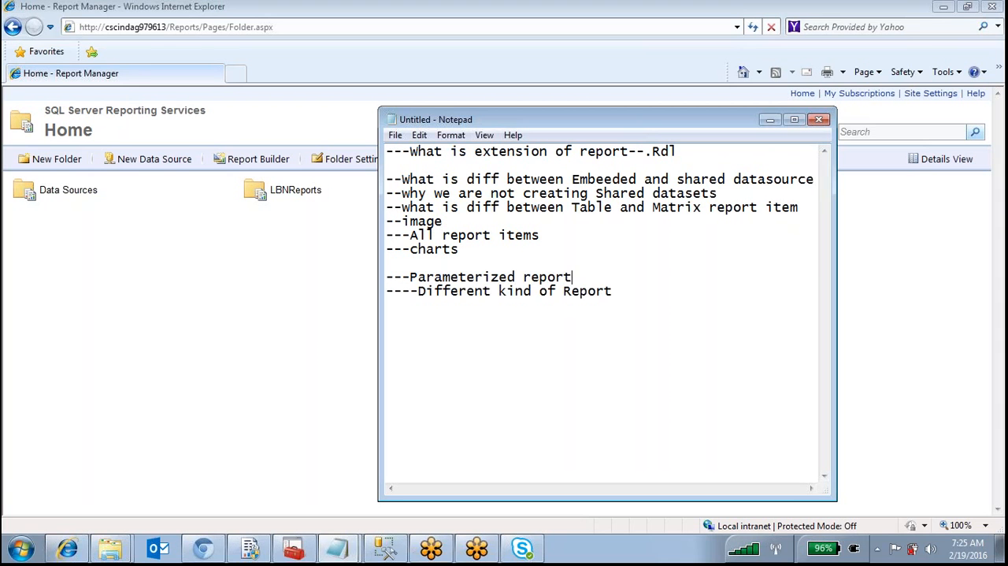
Add "---diff between Query level And report Level" directly below the parameterized reports line
key(Return)
text(---dif)
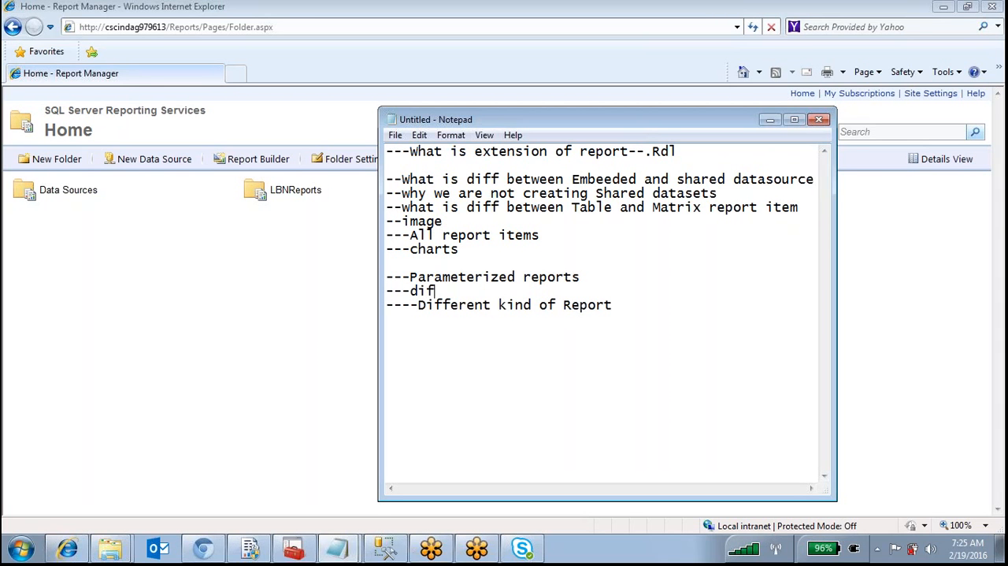
text(f between Query )
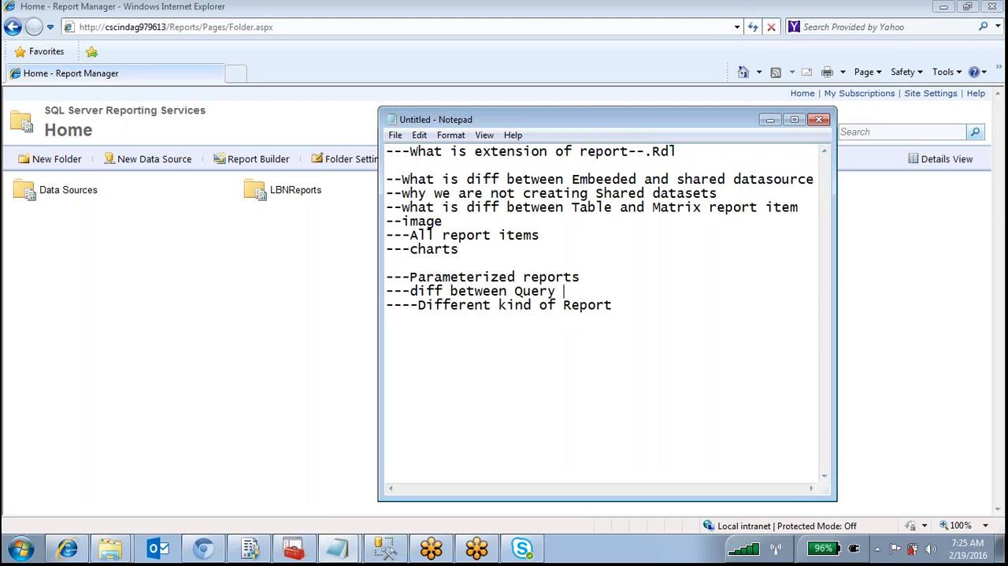
text(level And report Level)
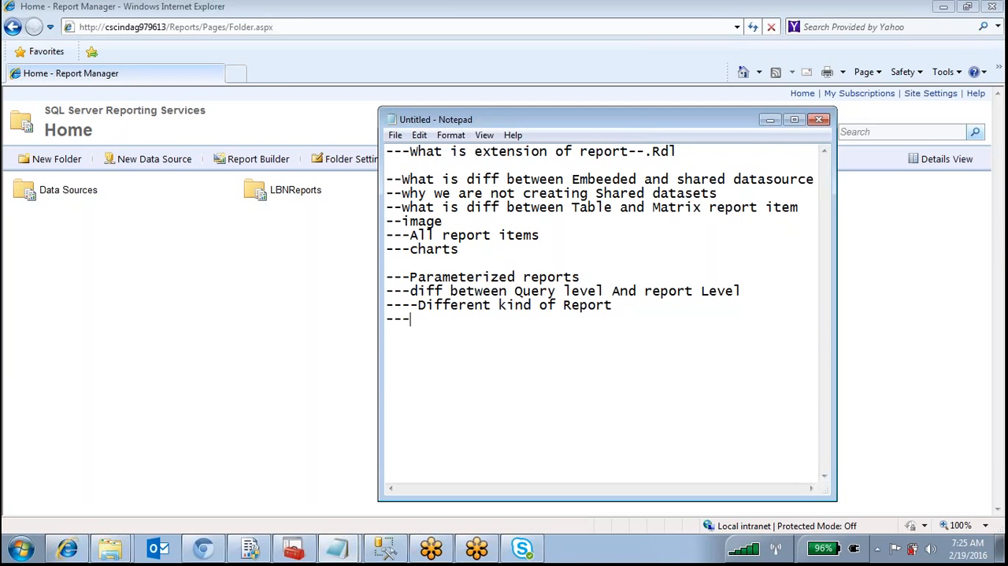
Add the lines "---Drill down Report" and "---Drill throug" below "----Different kind of Report"
text(Drill down Report)
key(Return)
text(---Sub)
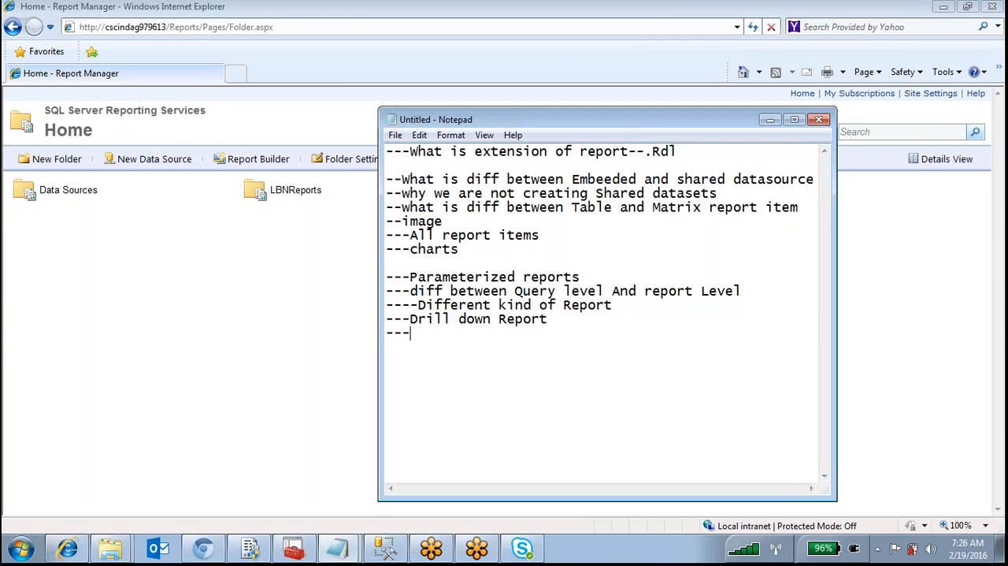
key(BackSpace)
key(BackSpace)
key(BackSpace)
text(Drill throug(Act)
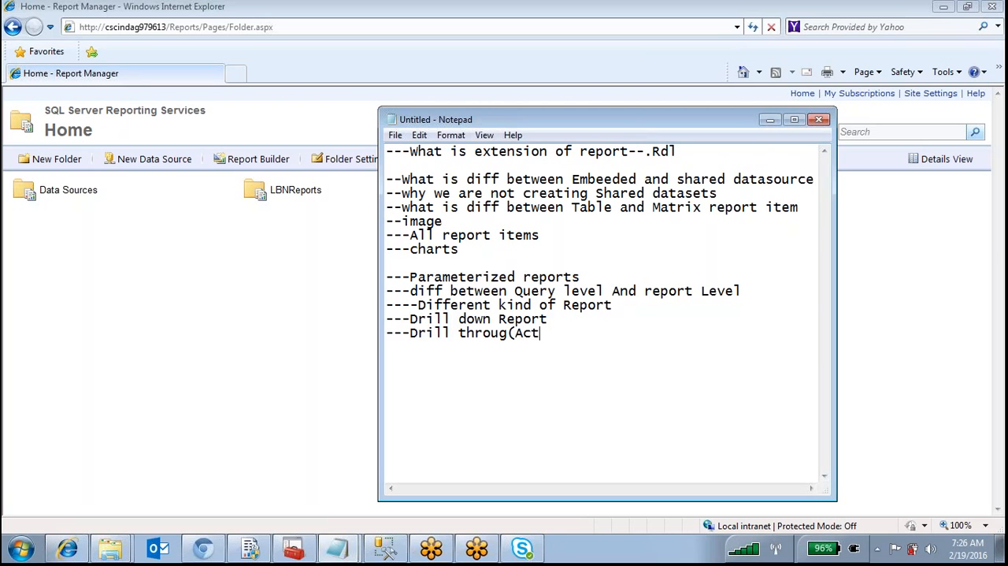
text(ions,gotorepo)
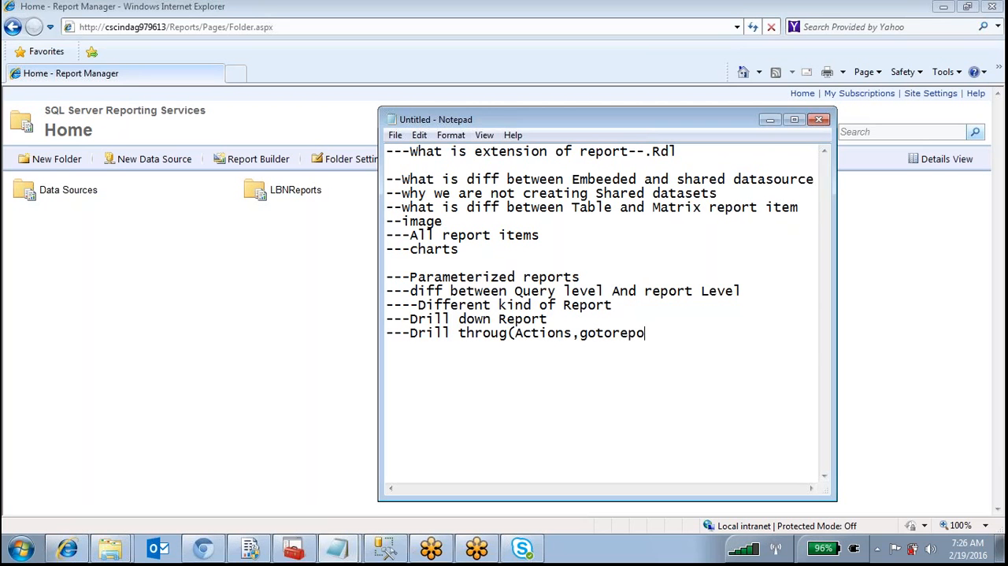
text(rt,goto boo)
text(kmar)
text(k,)
text(goto)
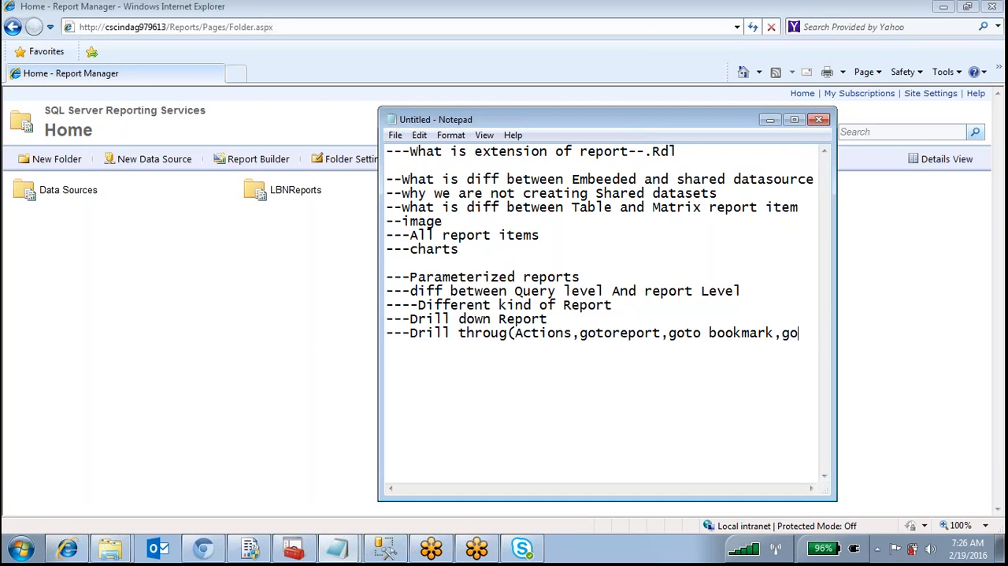
text( U)
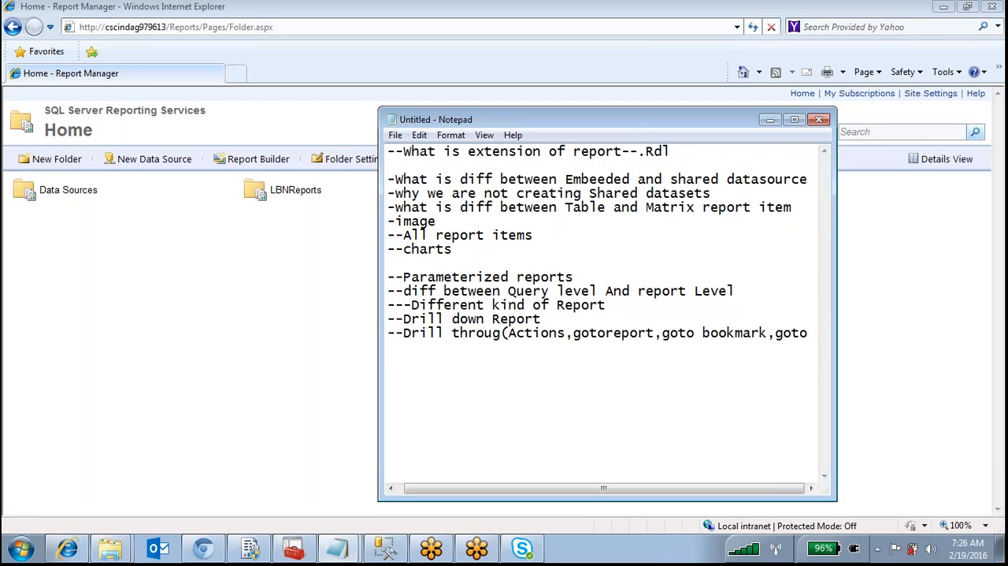
text(RL))
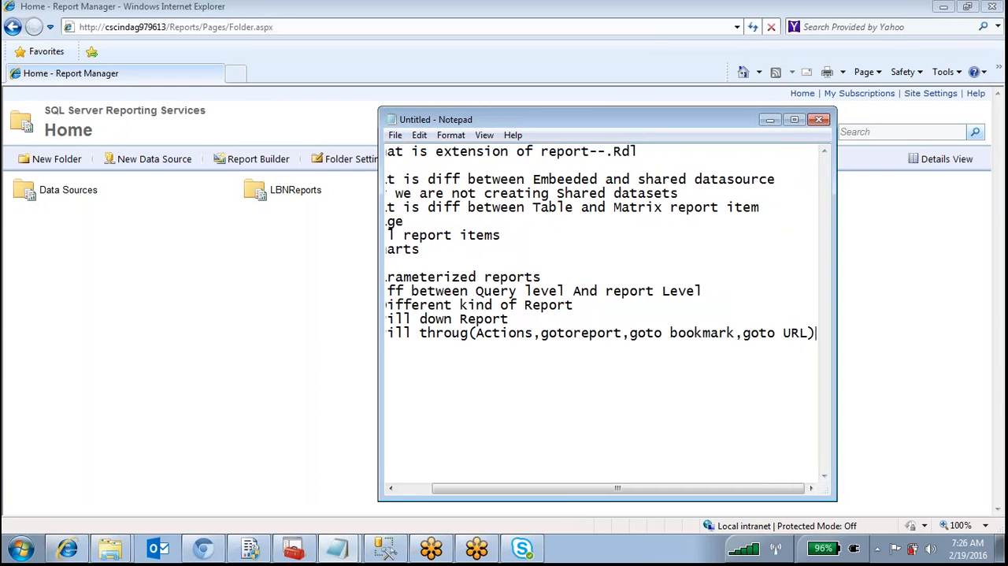
Add the lines "---Subreport" and "---Cascading Parameters" below the drill-through line
key(Return)
text(--)
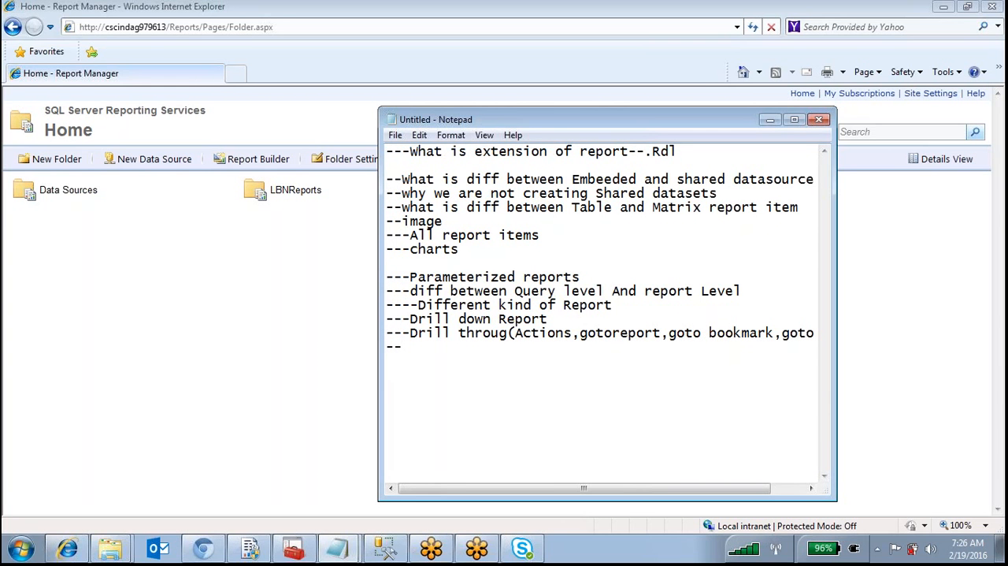
text(-Subreport)
key(Return)
text(---Casca)
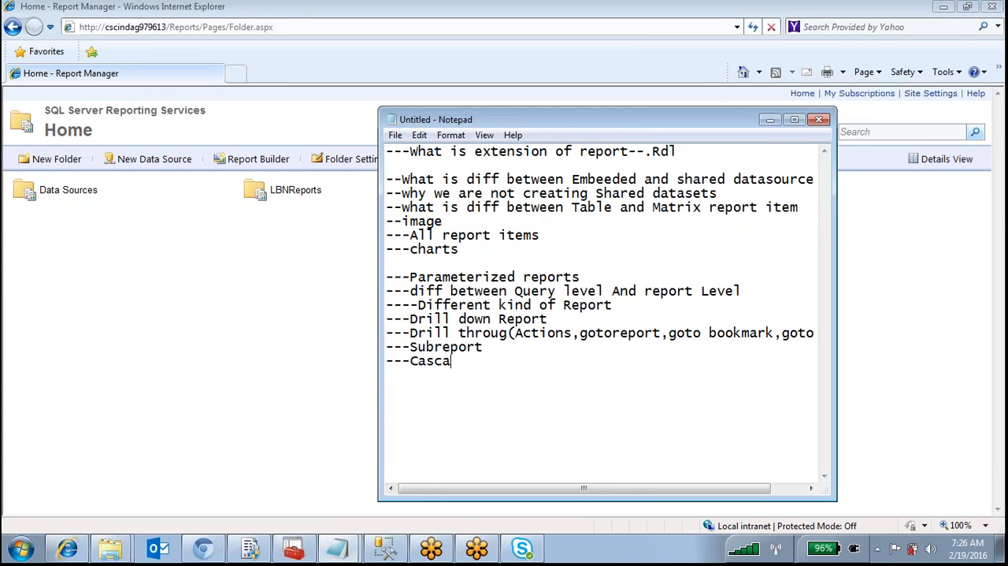
text(ding Parameters)
key(Return)
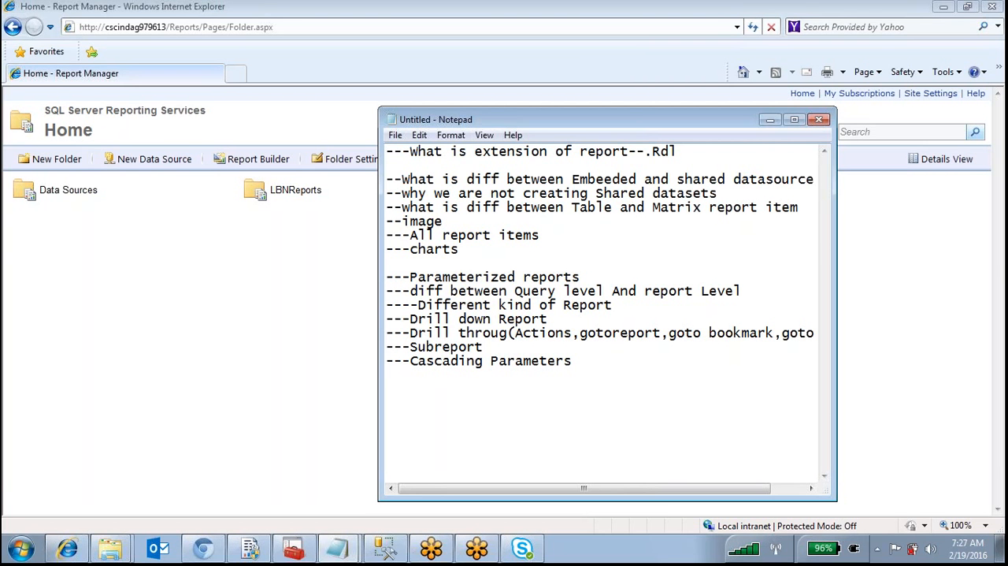
Add the lines "----Tooltip Item" and "--Some functions in SSRS" below the cascading parameters line
text(----Toot)
key(BackSpace)
text(ltip Item)
key(Return)
text(So)
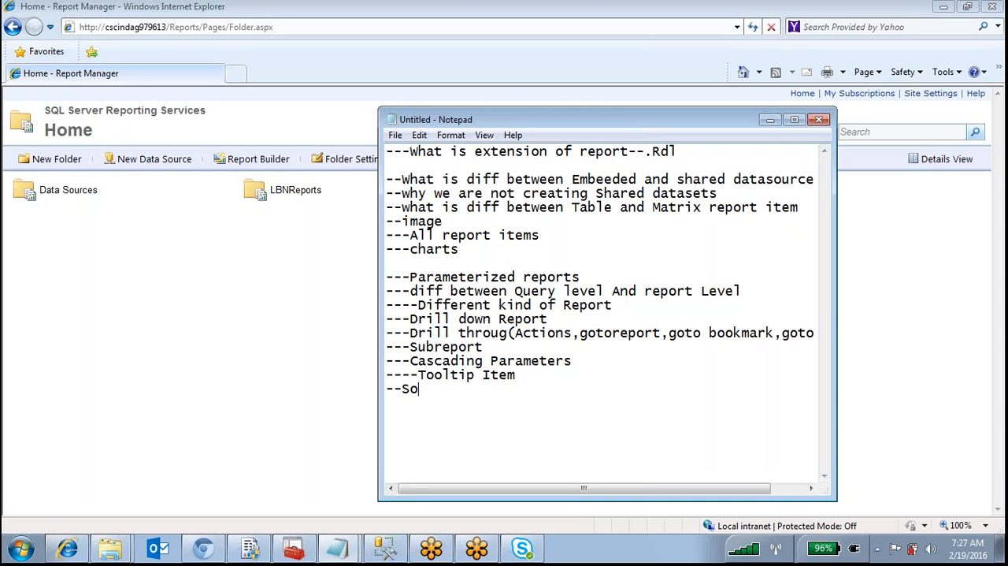
text(me functio)
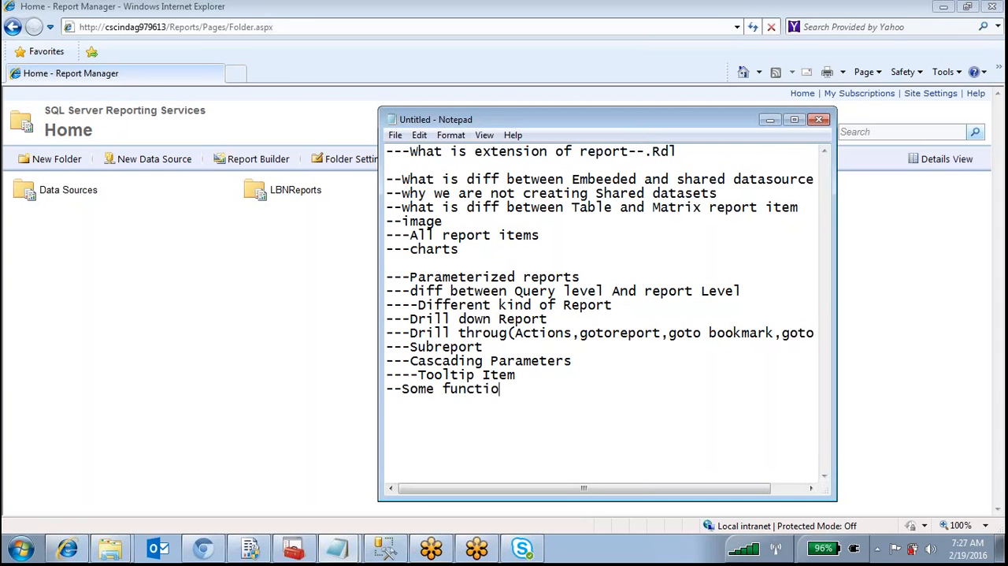
text(ns in SSRS )
text(--ro)
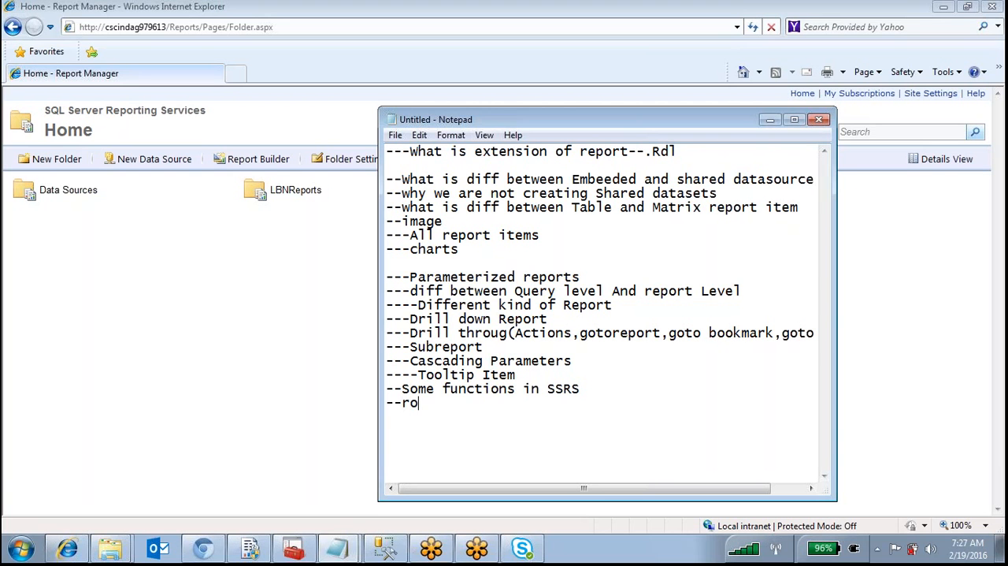
text(wnumber() --)
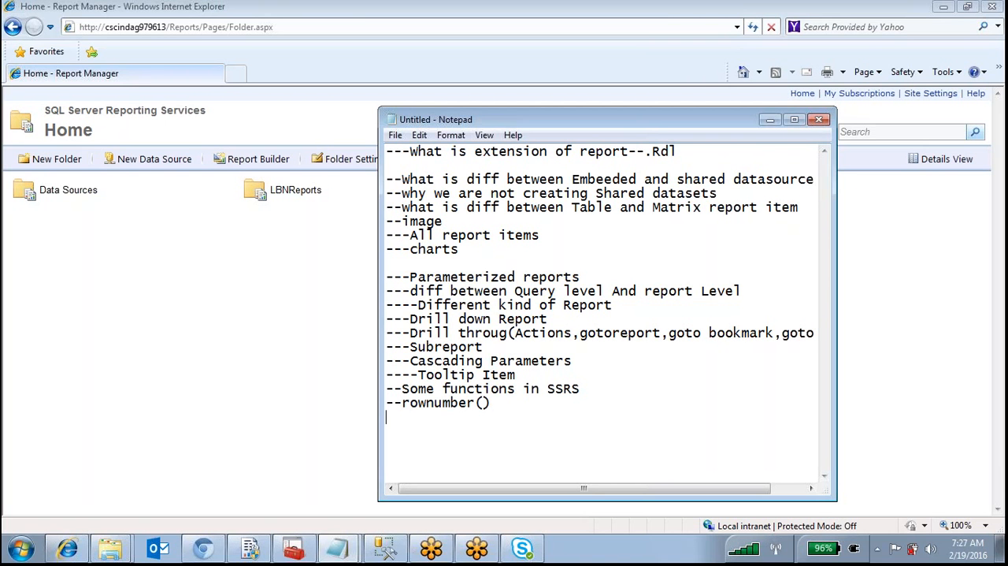
text(Running value)
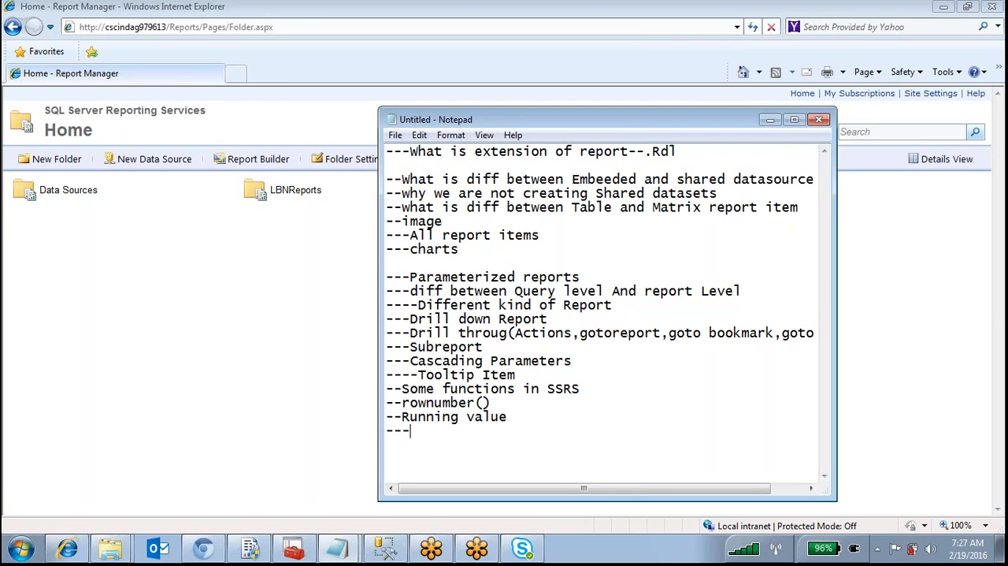
List the SSRS functions on separate lines: "--rownumber()", "--Running value", "---Switch" and "---IIF()"
text(Switch)
key(Return)
text(---IIF())
key(Return)
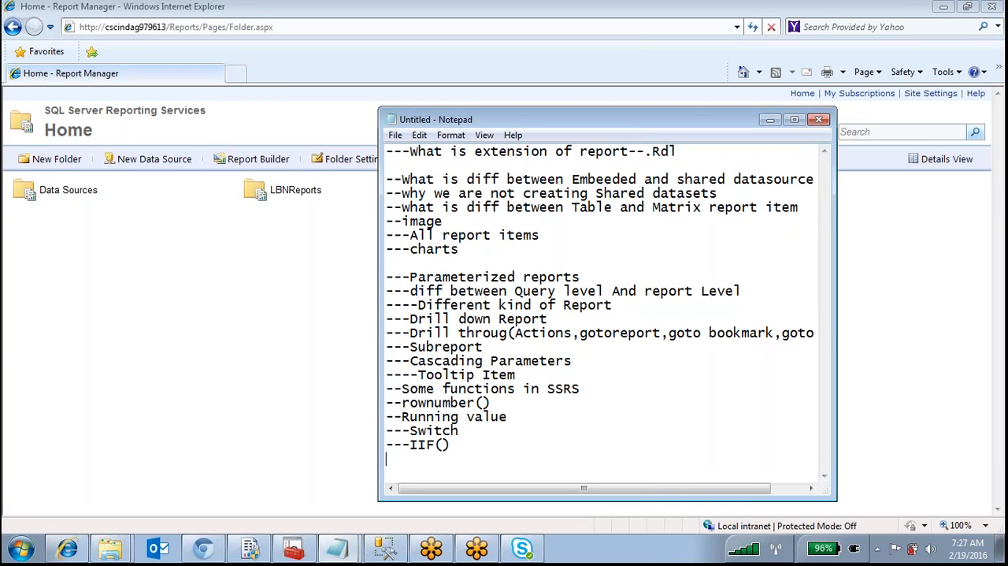
Highlight the listed SSRS functions briefly, and add the line "----How to deploy reports" below them
drag(453, 445, 386, 403)
click(471, 451)
text(----How to deploy reports )
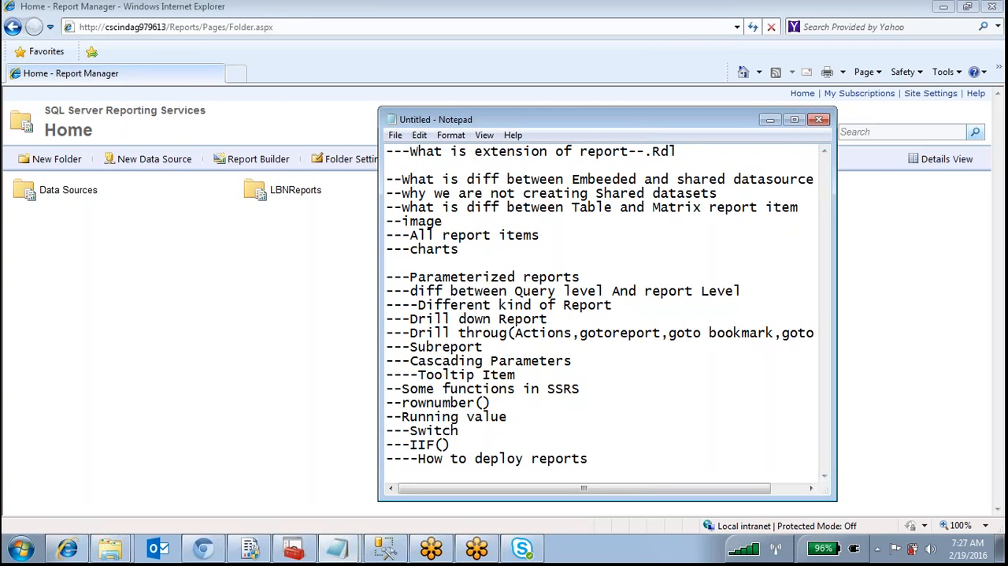
text(--What is report)
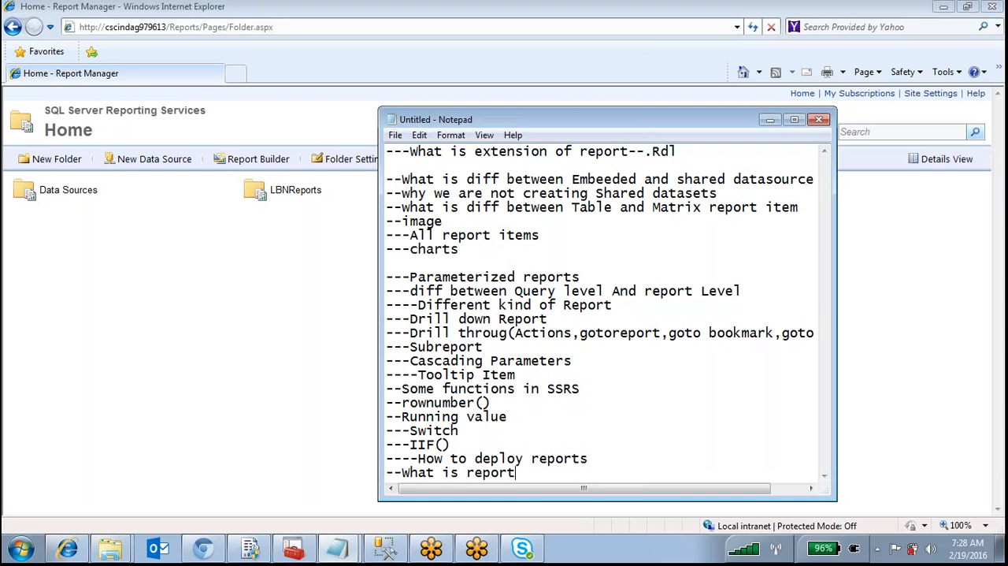
text( manager and)
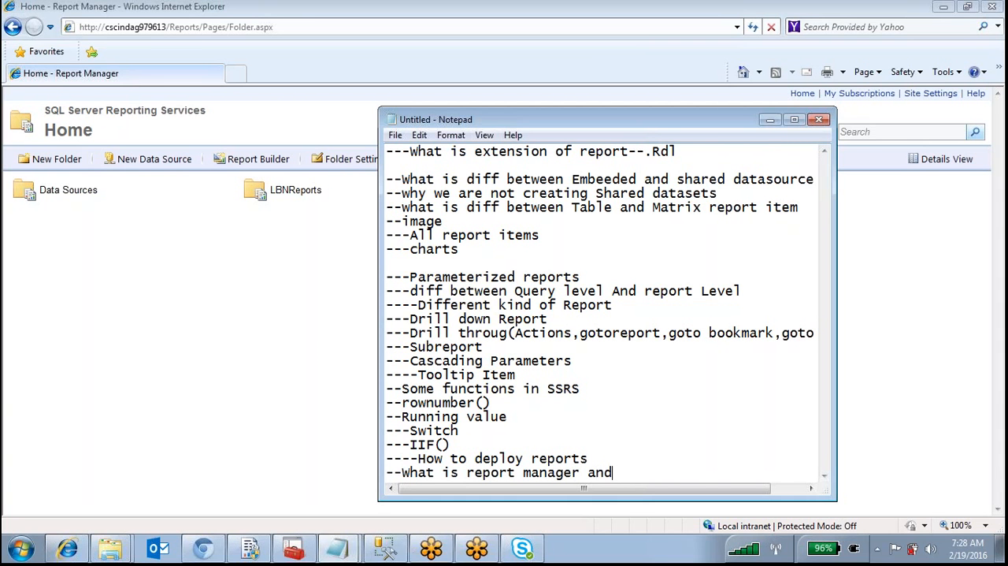
text( report server)
Add the question "--What is report manager and report server", followed by blank lines
key(Return)
key(Return)
key(Return)
key(Return)
key(Return)
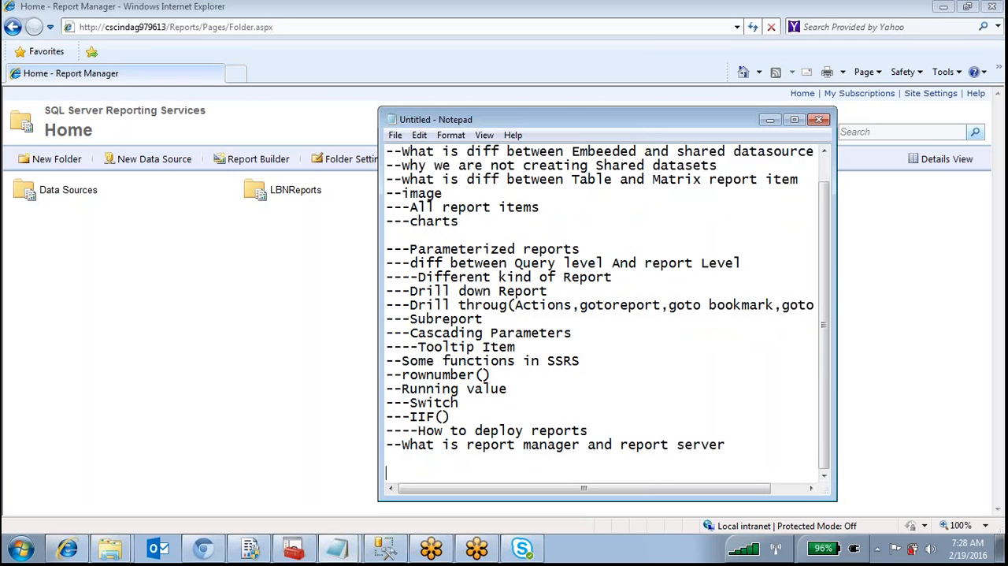
Add the question "---What is first step to do in Report manager after deploying" below the report server question, leaving a blank line between them
key(Up)
key(Up)
key(Up)
key(Up)
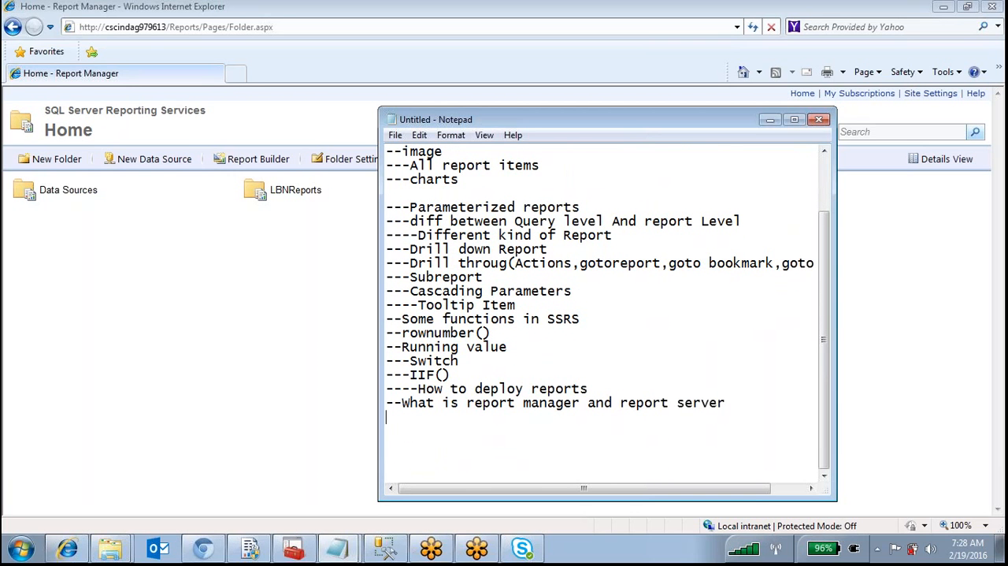
key(Down)
text(---What is first step to do)
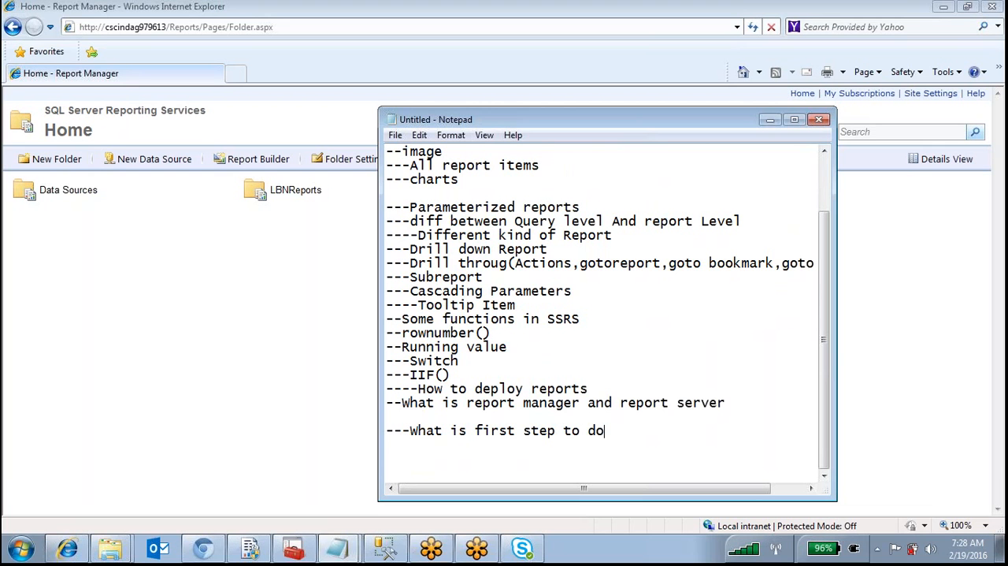
text( in Report manager)
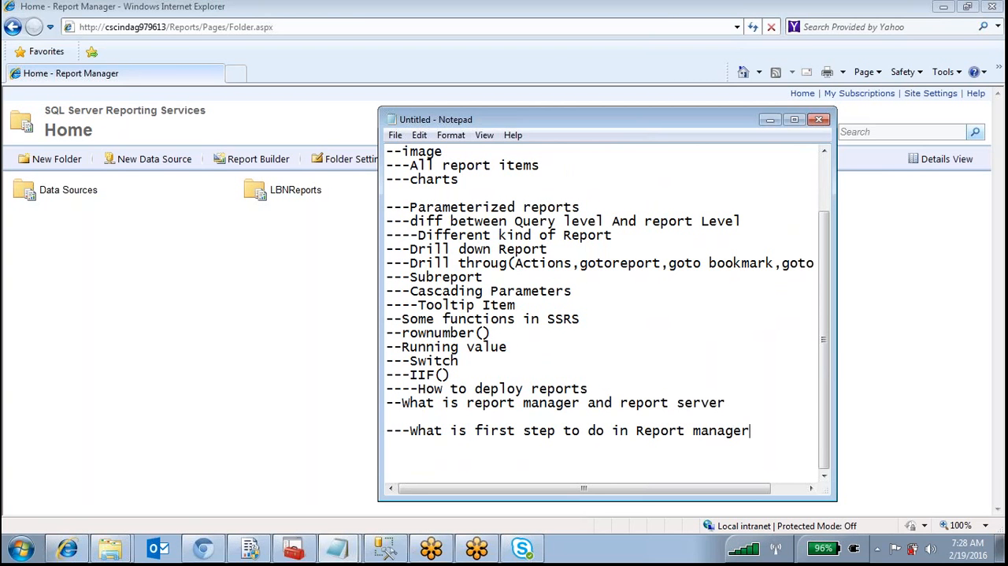
text( after deploying)
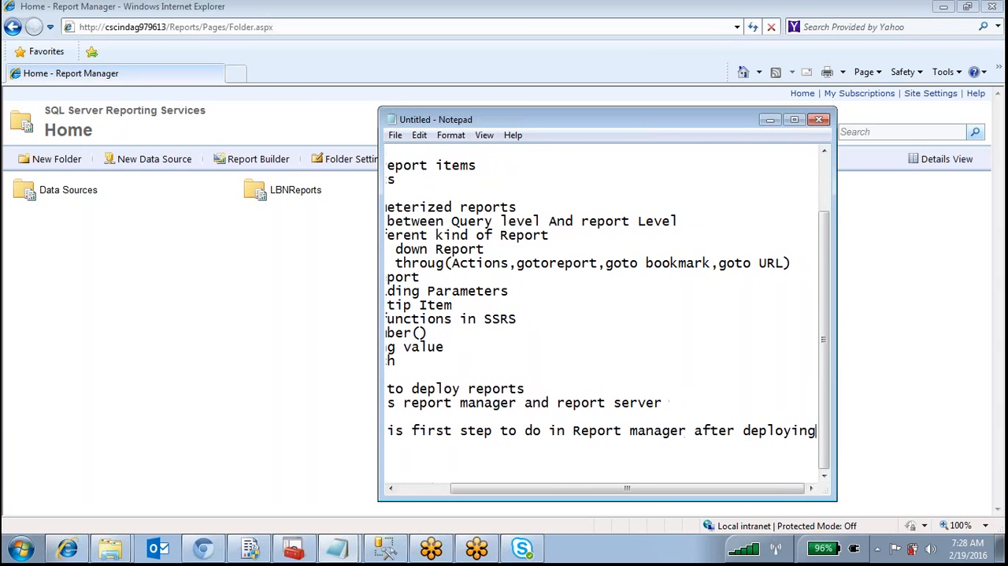
key(Return)
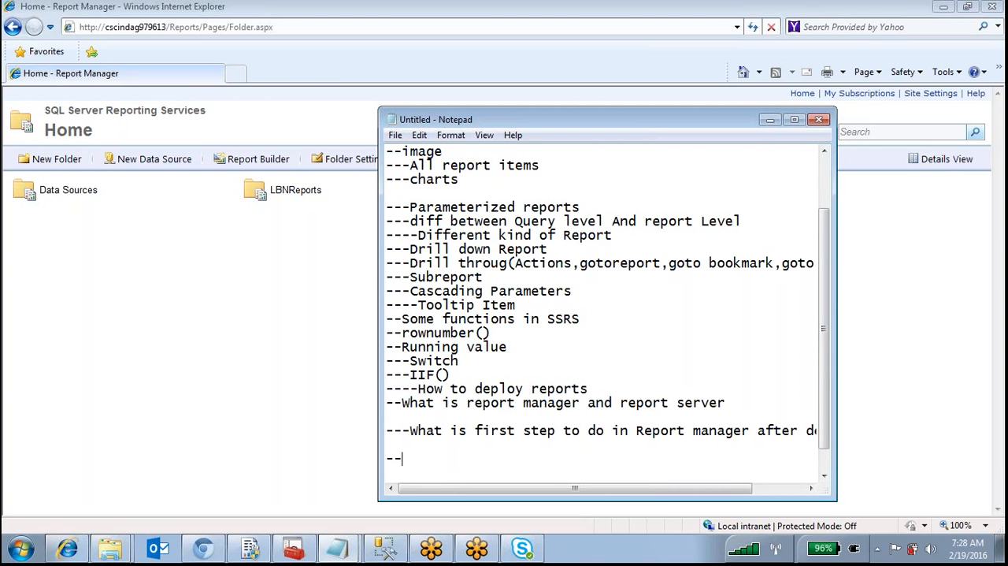
Add the lines "---Linked report" and "---Improve performence of ssrs report" below the deployment question
text(---Linkede rep)
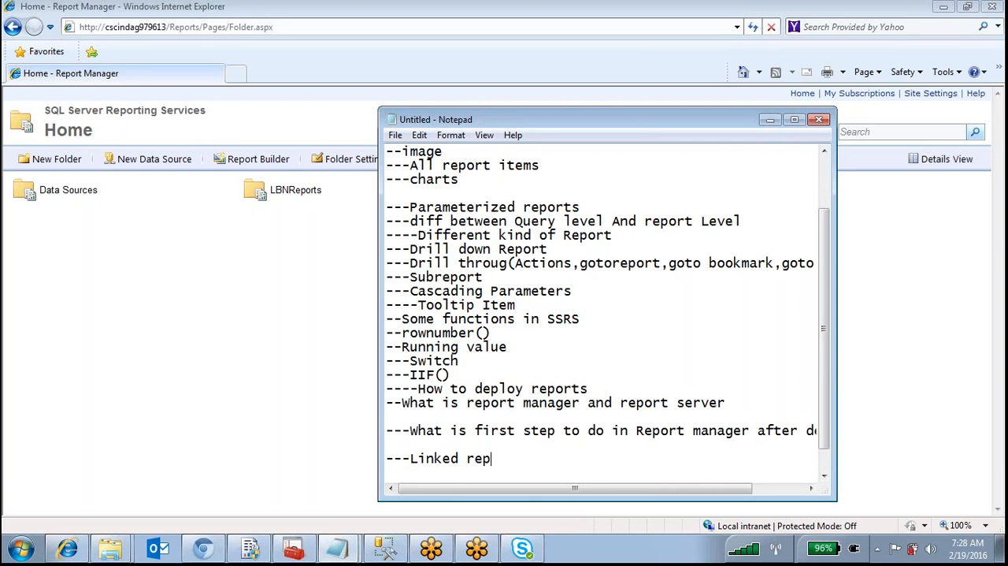
text(ort---D)
key(BackSpace)
text(Imp)
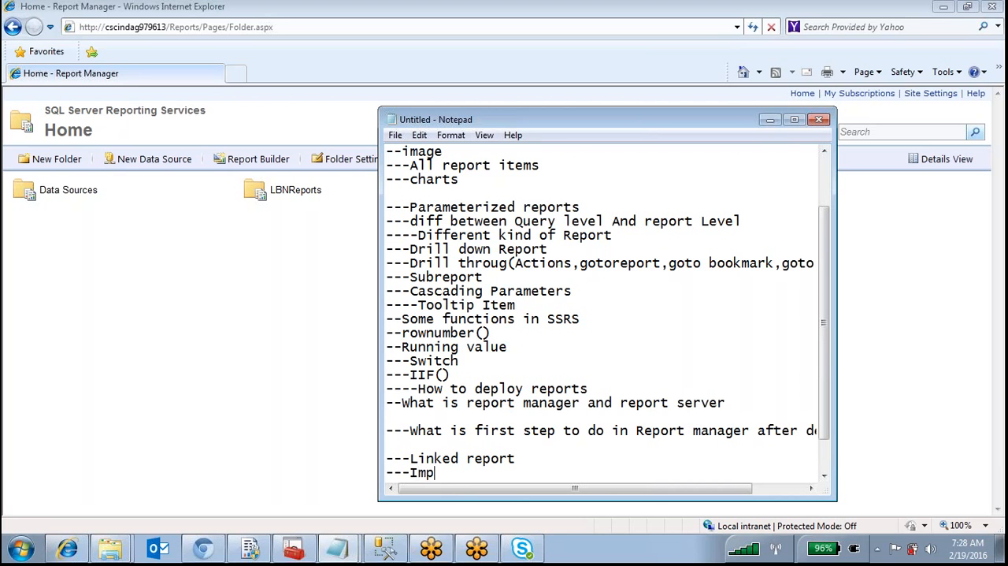
text(rove performence of ssrs report)
Add the lines "snapshot,caching" and "Subscriptions" below the performance topic, setting them apart with several blank lines
key(Return)
key(Return)
text(snapshot,caching)
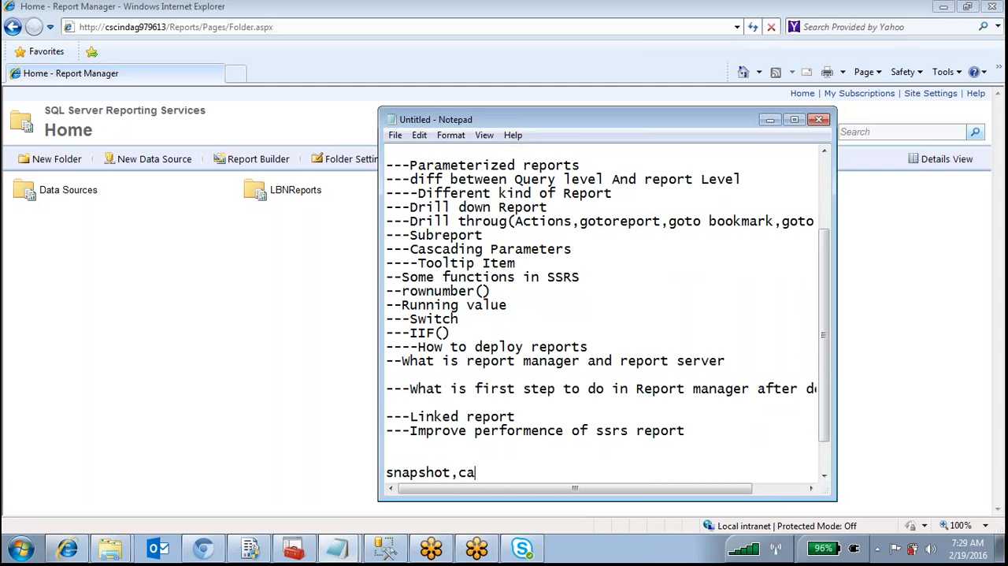
key(Return)
key(Return)
key(Return)
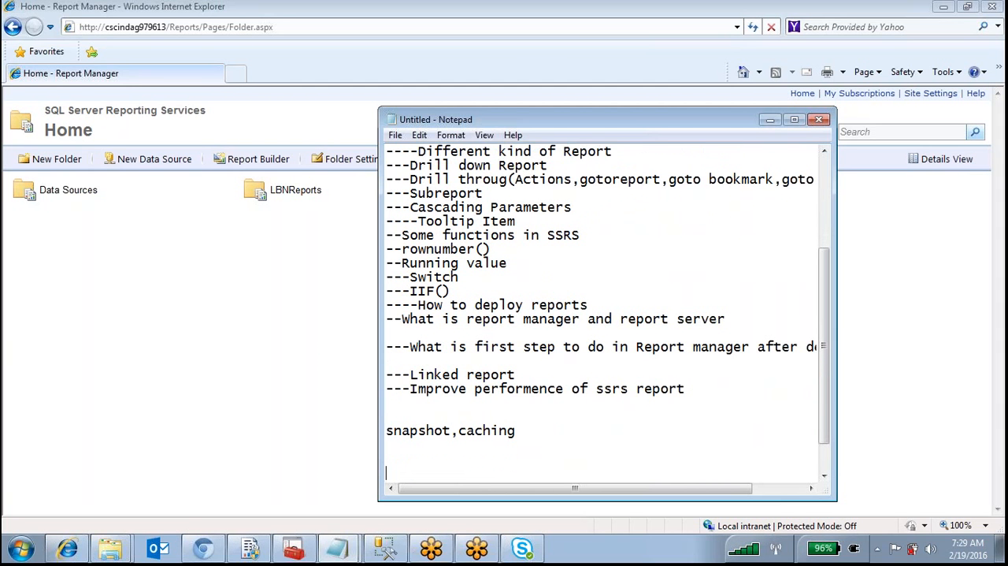
key(Return)
key(Return)
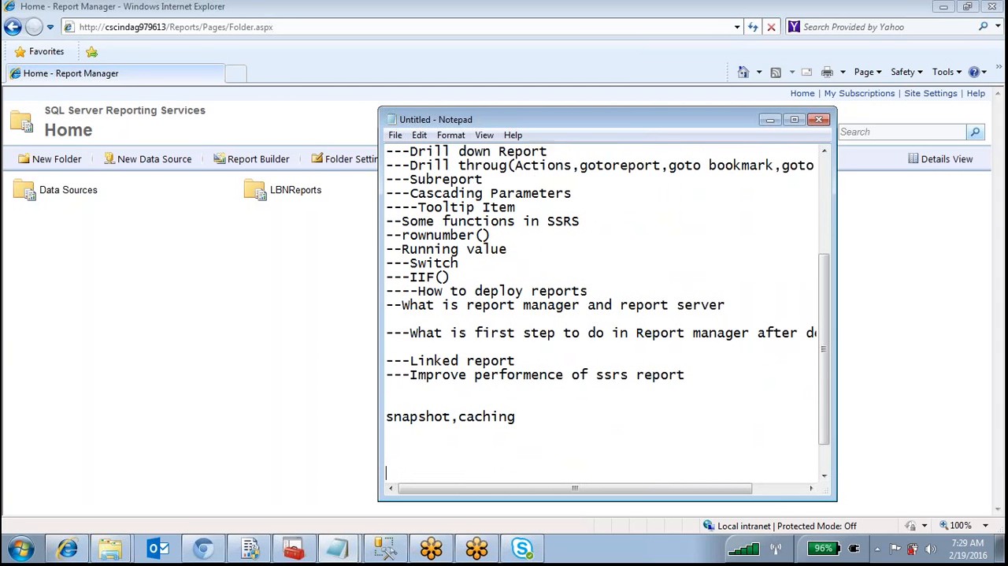
text(Subs)
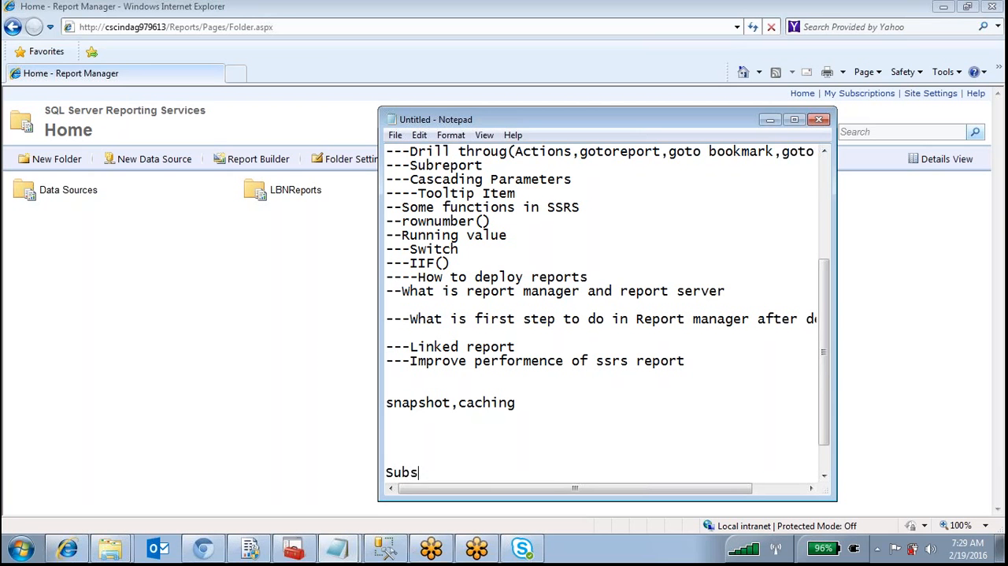
text(criptions)
key(Return)
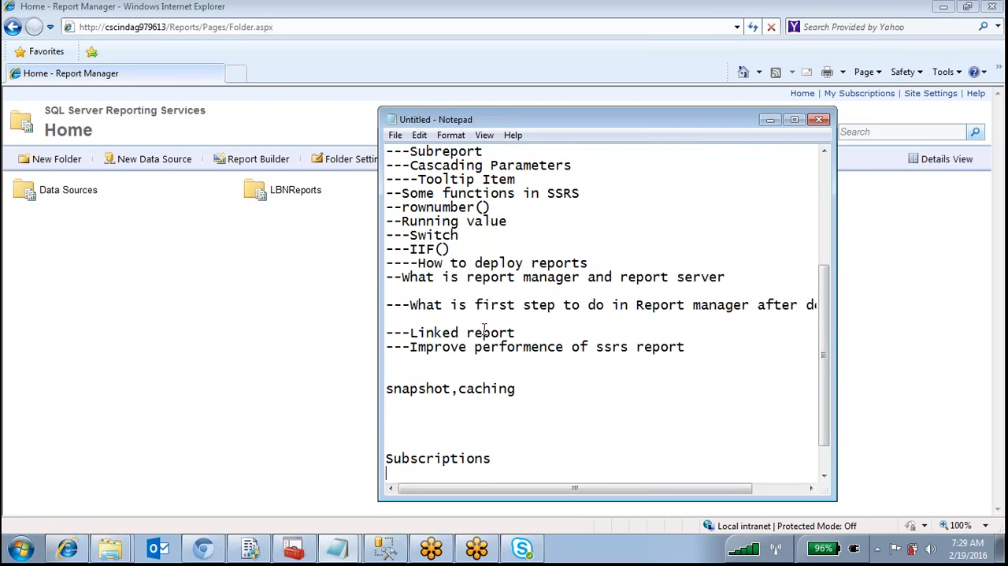
Insert the line "---How to write VB code to write customized functions" directly below the performance topic
click(408, 362)
text(---How to write .)
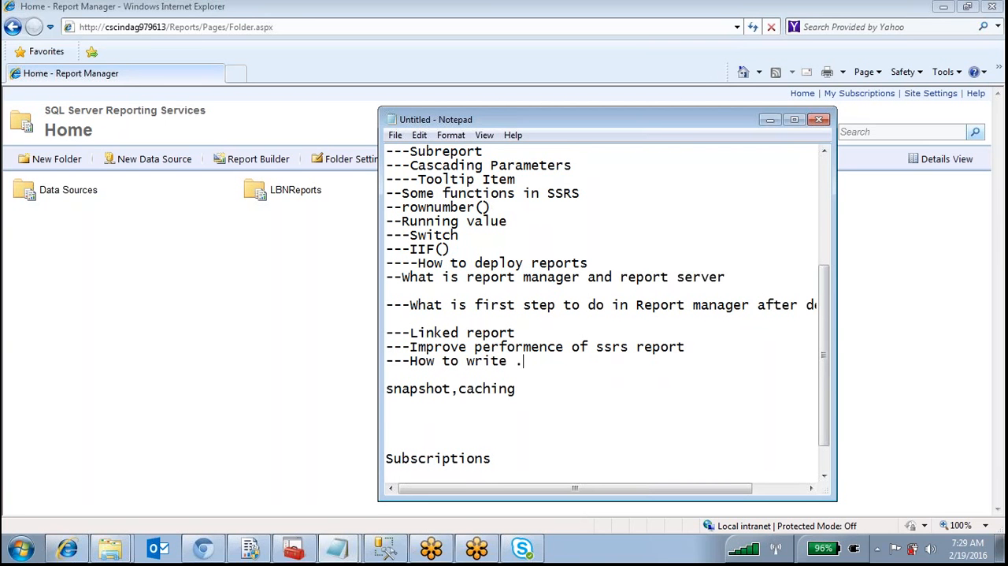
key(BackSpace)
text(VB code to write customized functions)
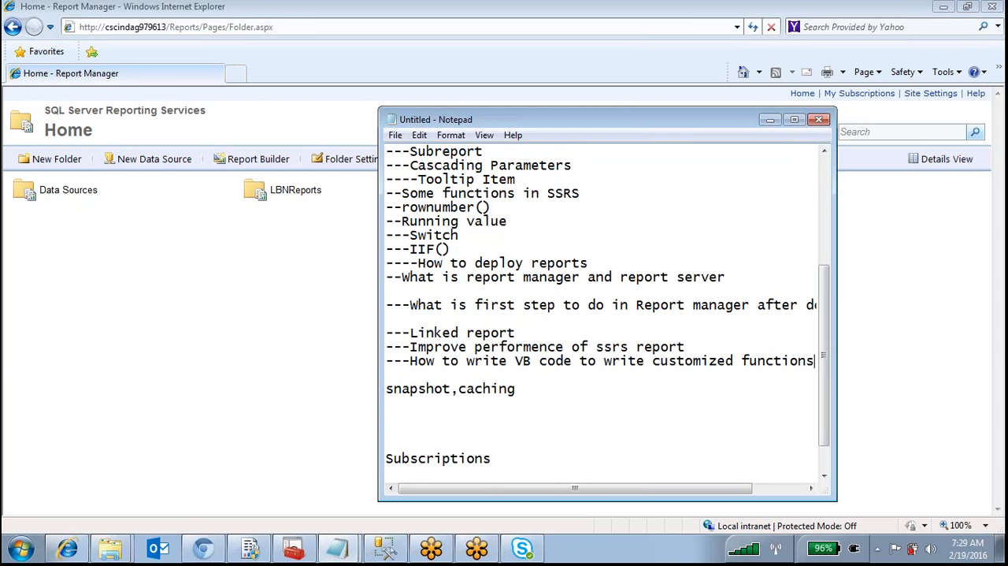
Review the topic list and highlight the lines from "---Parameterized reports" to "---Switch"
click(550, 388)
scroll(551, 388, up, 5)
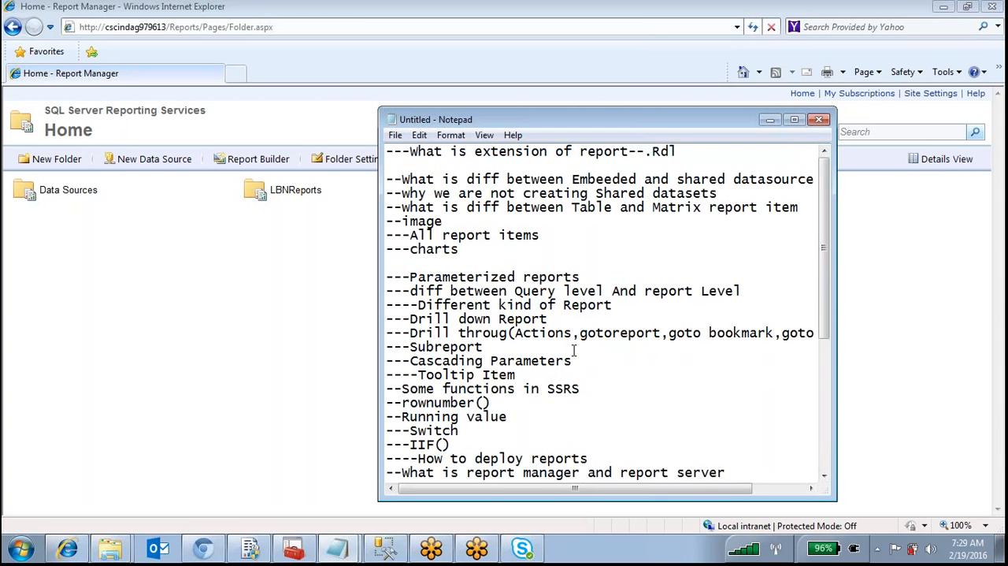
scroll(570, 349, down, 5)
drag(638, 397, 385, 248)
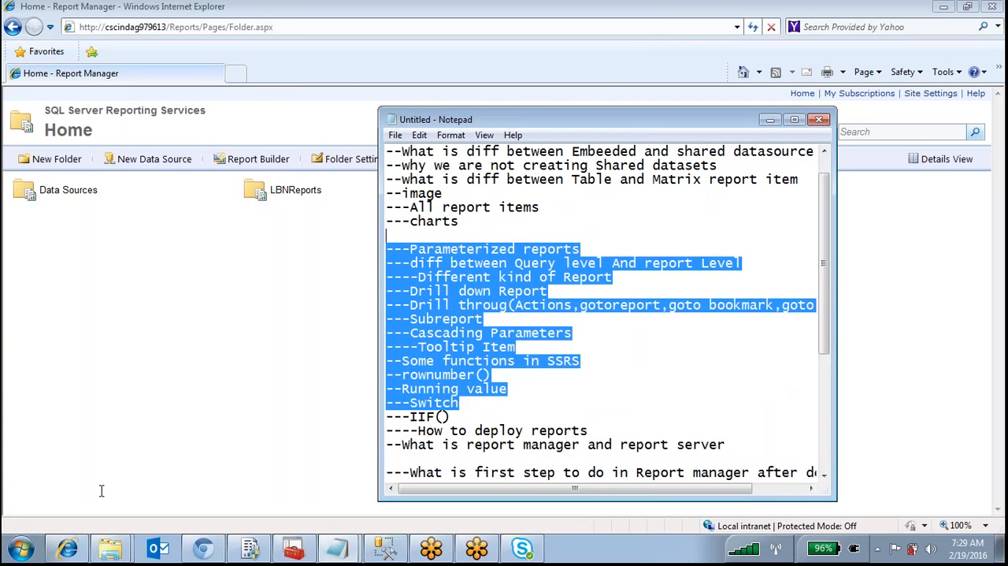
Switch to SQL Server Management Studio and expand the tables of the ReportServer database
click(385, 547)
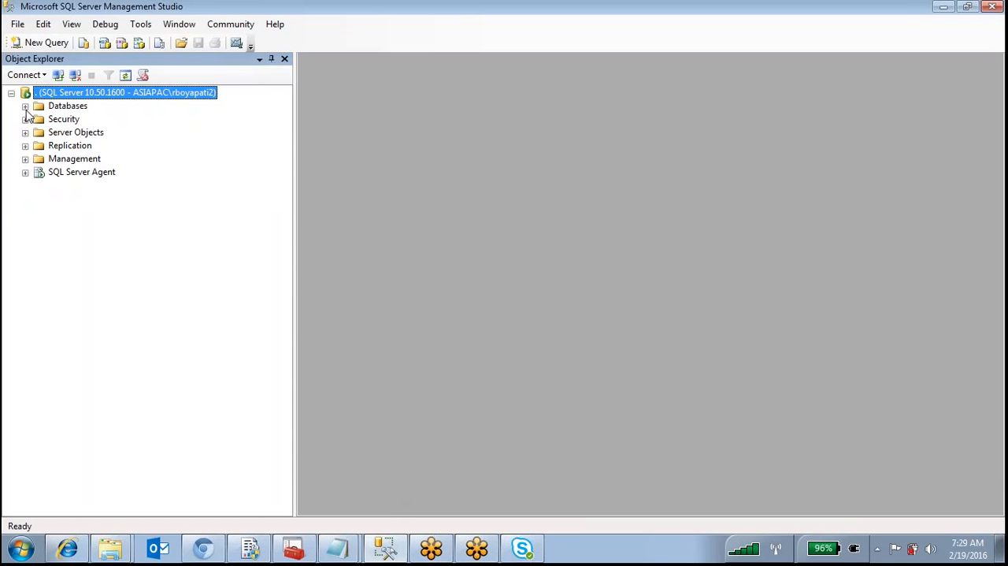
click(35, 77)
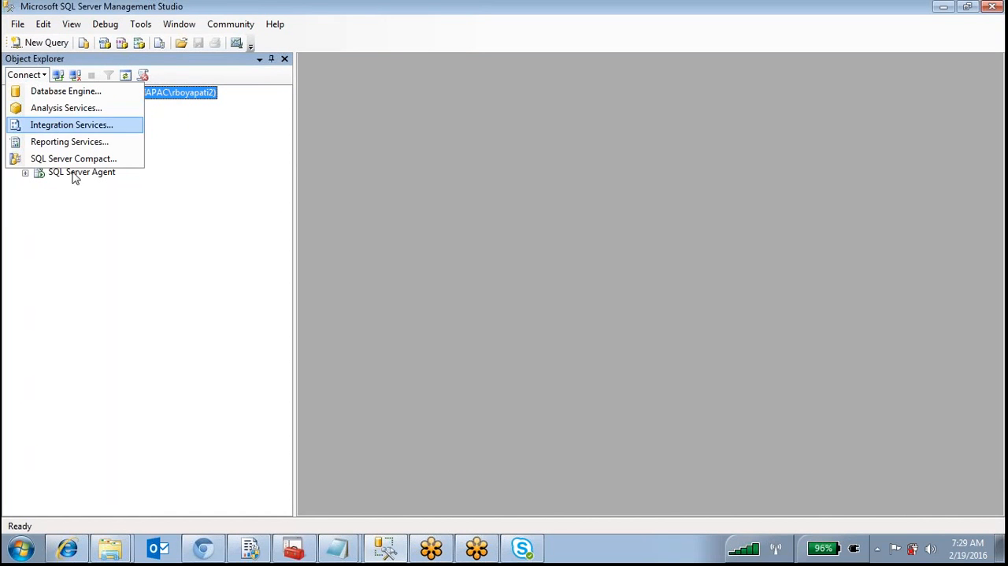
click(82, 236)
click(25, 106)
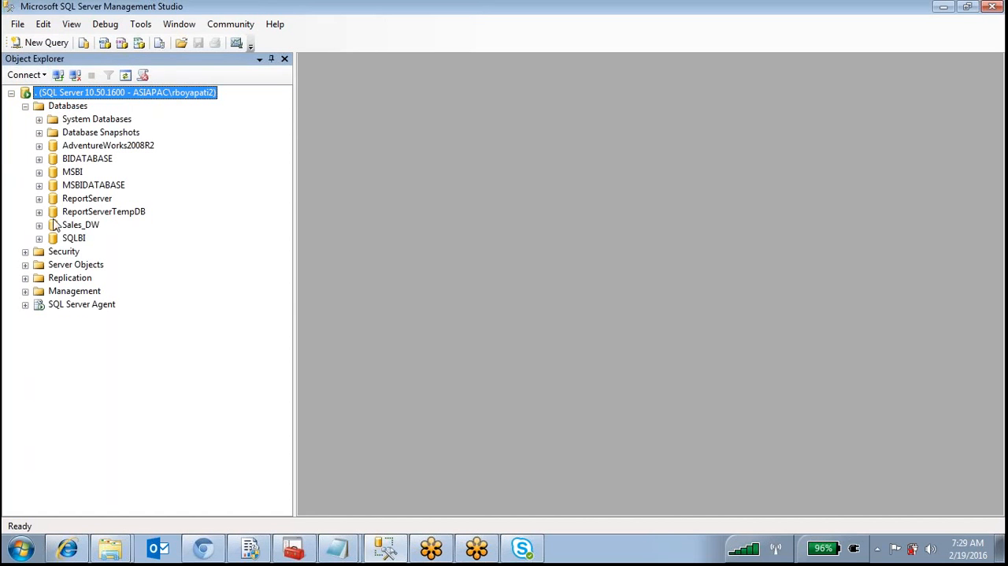
click(38, 198)
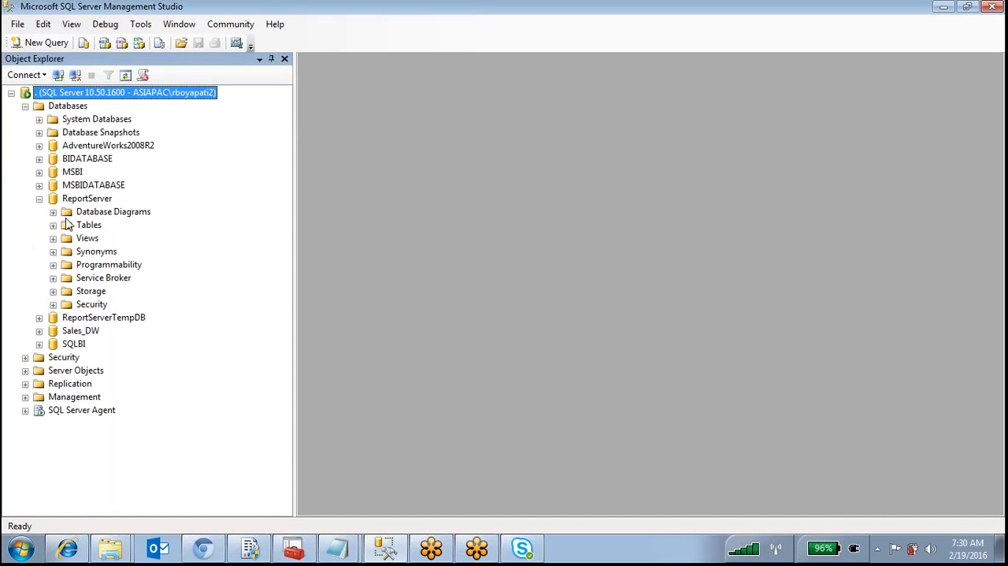
click(53, 224)
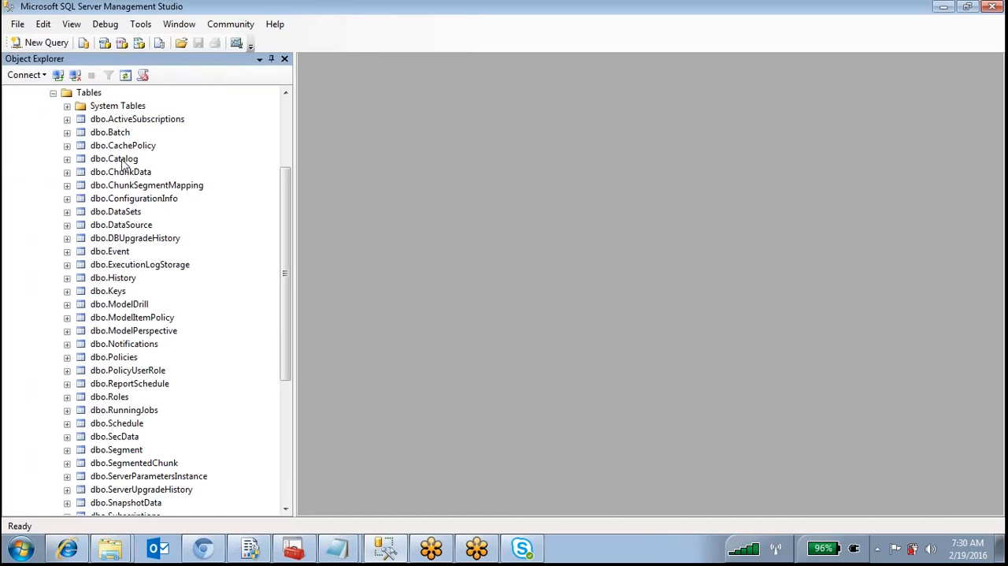
Query the top 1000 rows of dbo.Catalog and highlight the Path values of the report items in the results
click(122, 160)
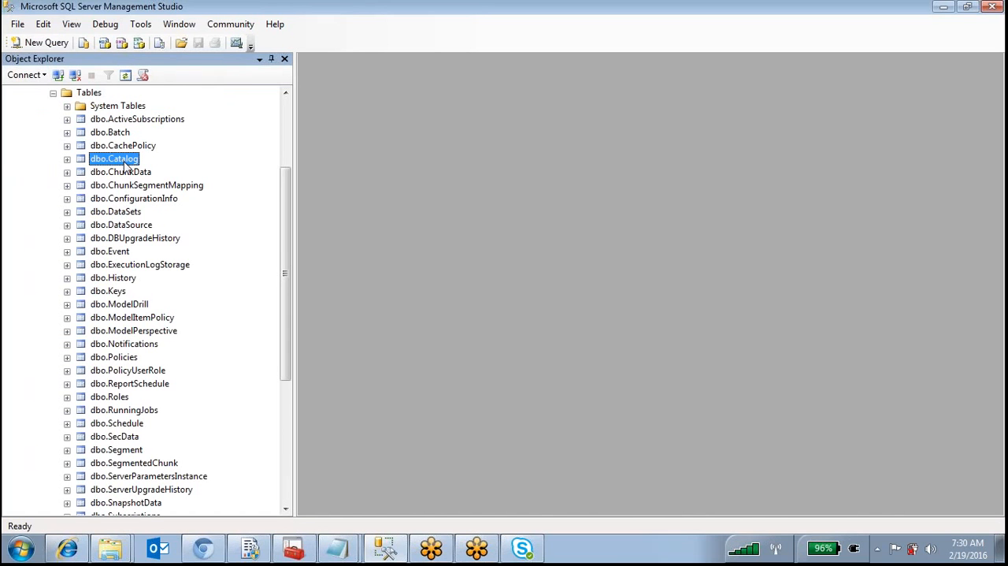
right_click(124, 162)
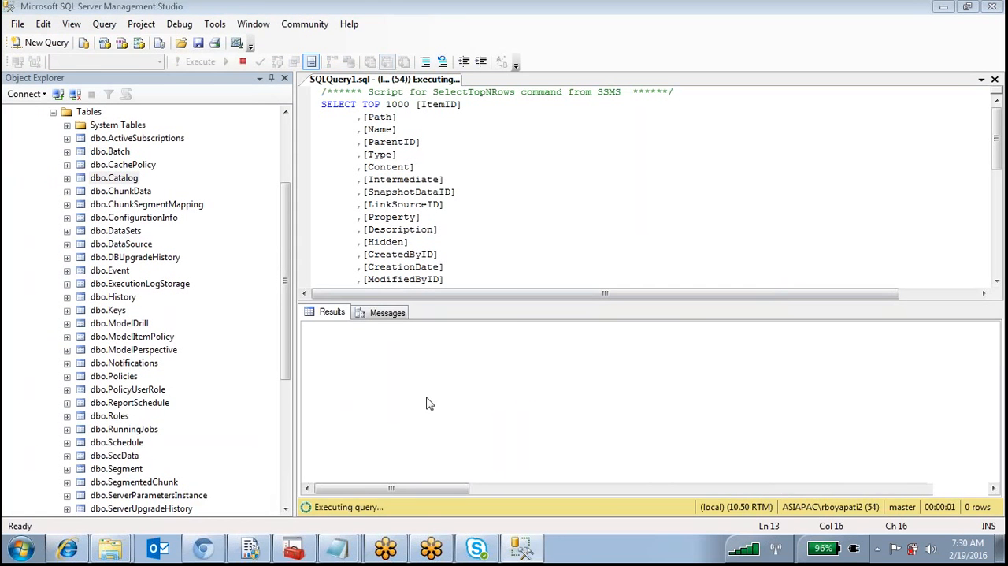
click(428, 399)
click(398, 470)
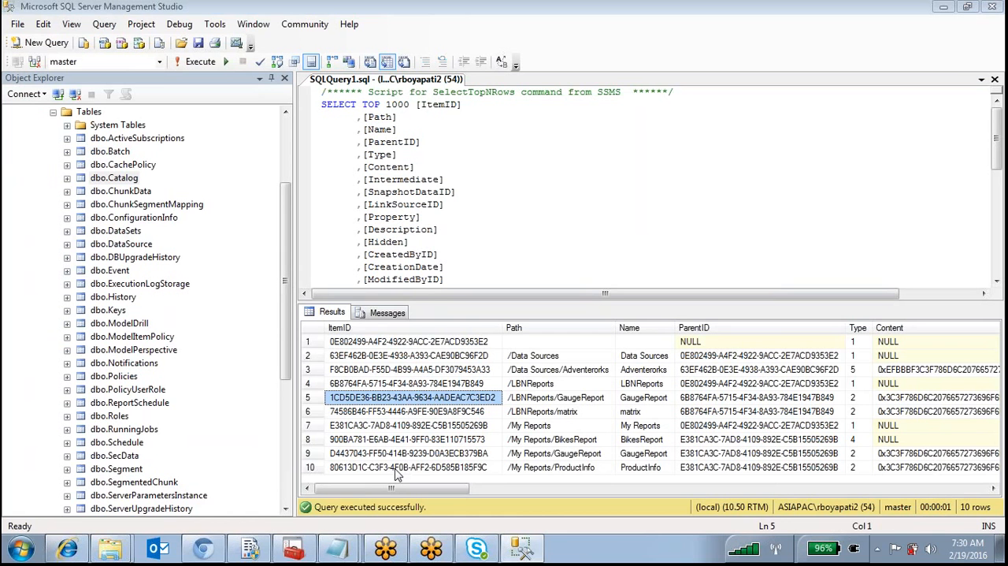
drag(556, 355, 551, 398)
drag(550, 471, 543, 471)
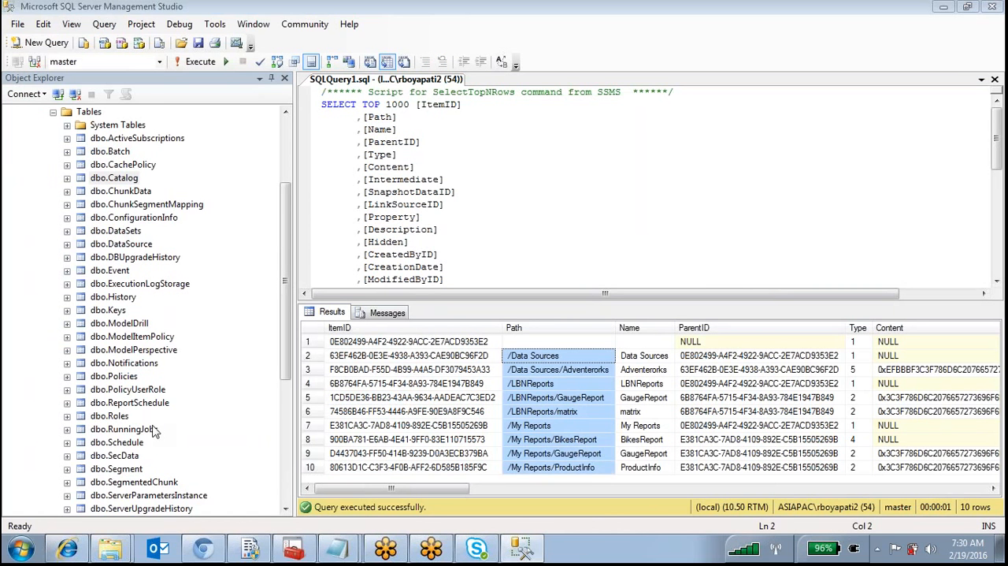
Point out the dbo.RunningJobs, dbo.Schedule and dbo.SnapshotData tables in the ReportServer database
click(150, 430)
scroll(150, 433, down, 2)
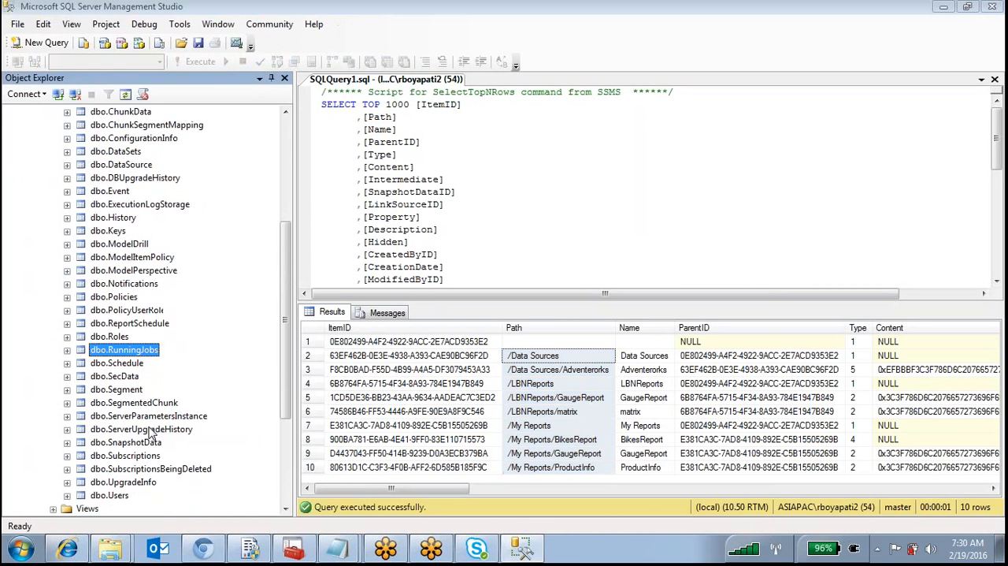
click(130, 364)
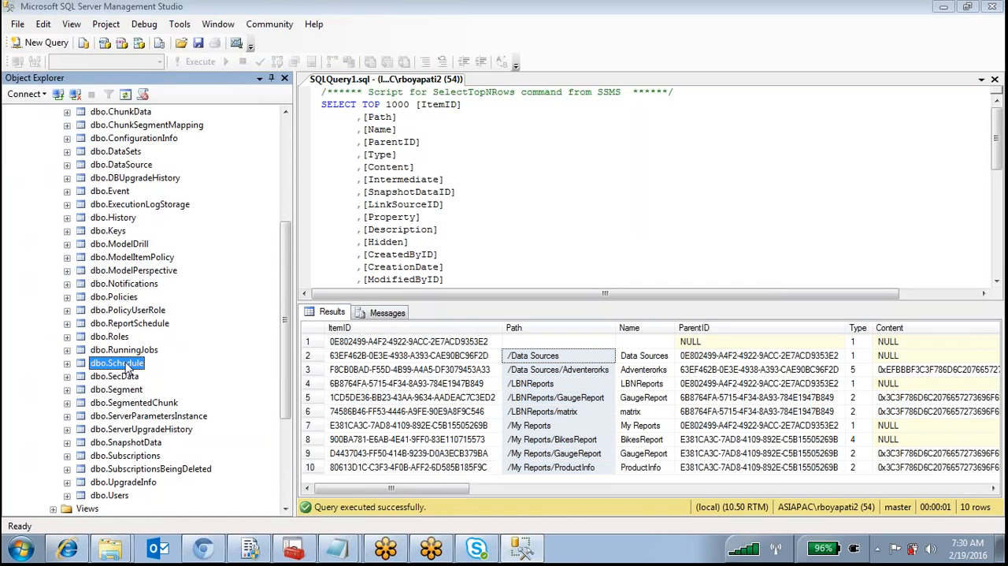
click(146, 444)
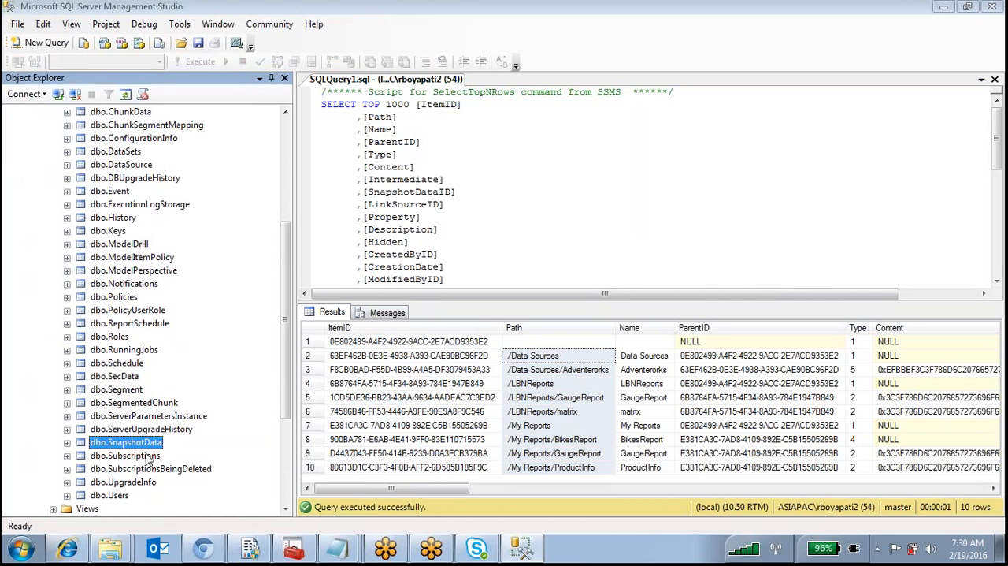
Query the top 1000 rows of dbo.Subscriptions and examine the SubscriptionID and OwnerID values in the results
click(143, 459)
click(67, 456)
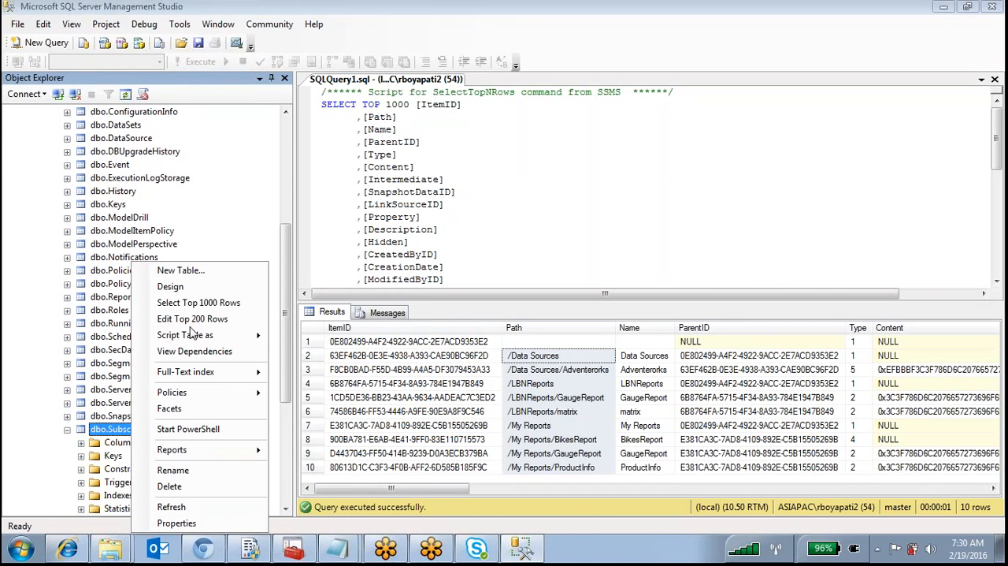
click(195, 304)
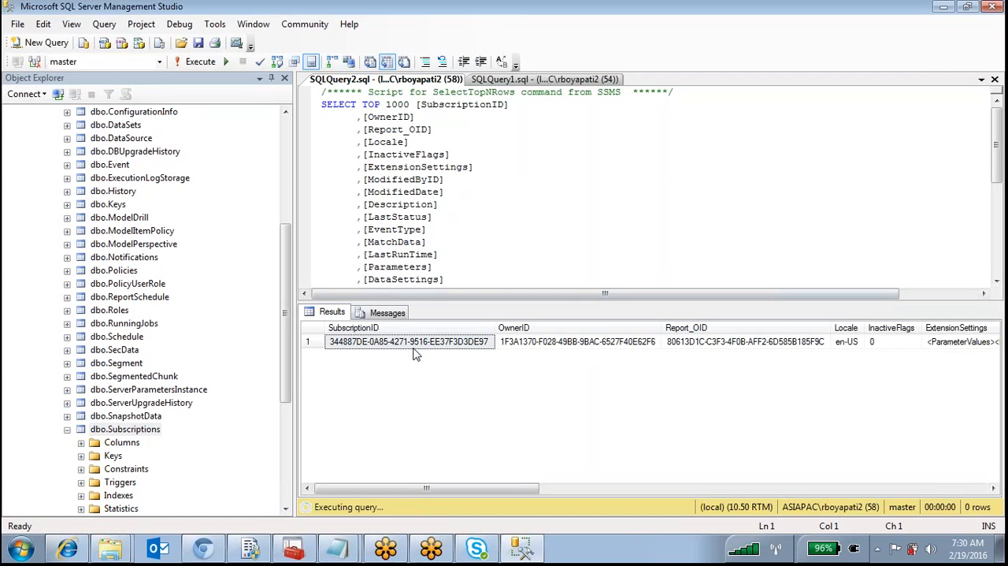
click(509, 342)
click(418, 344)
Look through the ReportServer tables, pointing out dbo.CachePolicy and dbo.History, and collapse dbo.Subscriptions
scroll(155, 283, up, 4)
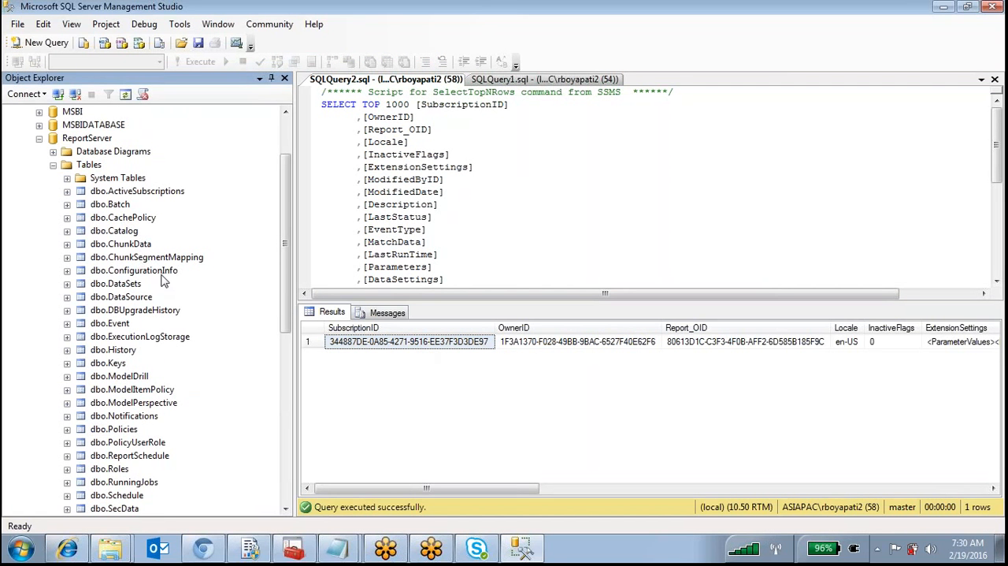
click(125, 221)
click(124, 352)
scroll(170, 387, down, 3)
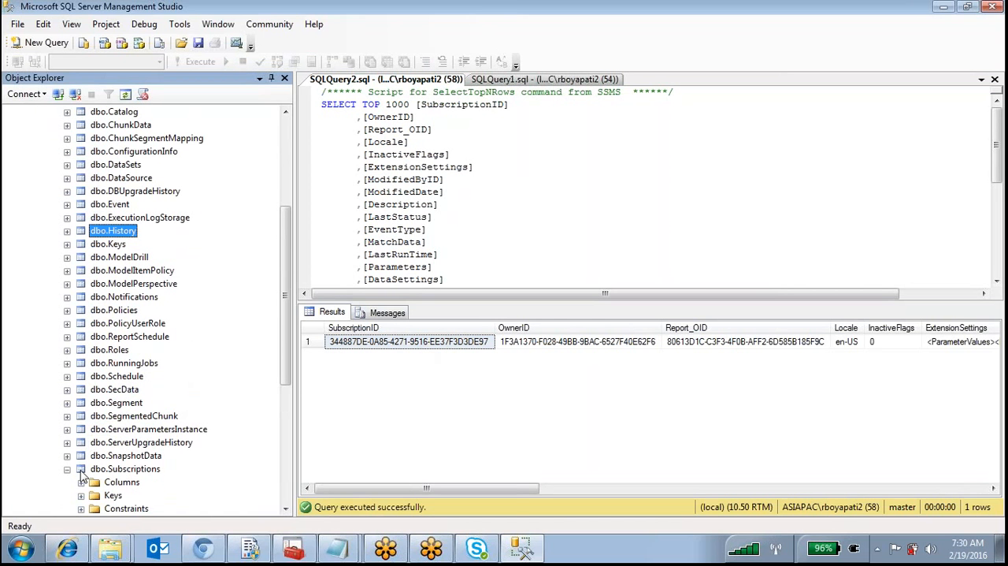
click(68, 470)
scroll(109, 394, down, 2)
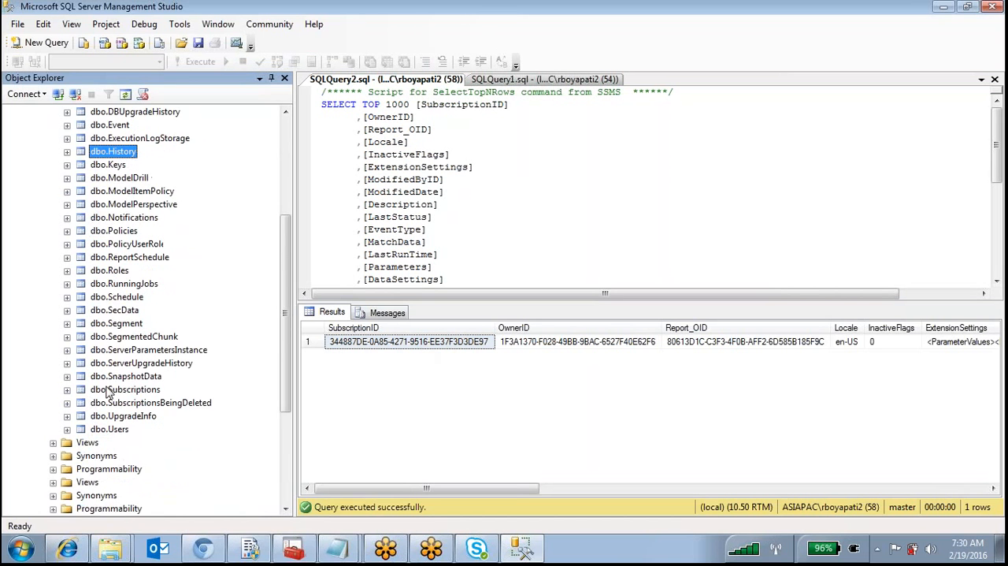
scroll(106, 165, up, 6)
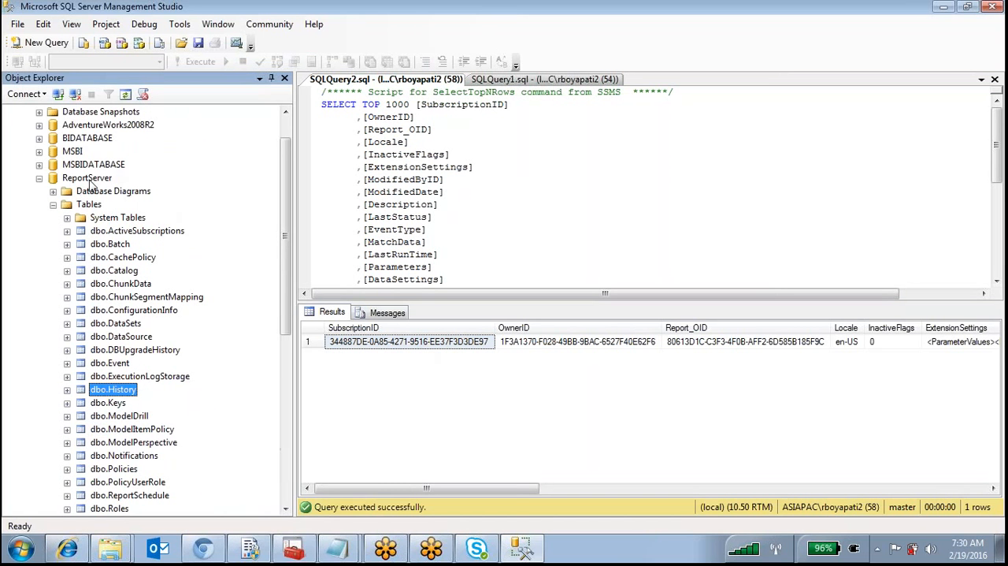
click(85, 178)
scroll(121, 187, down, 1)
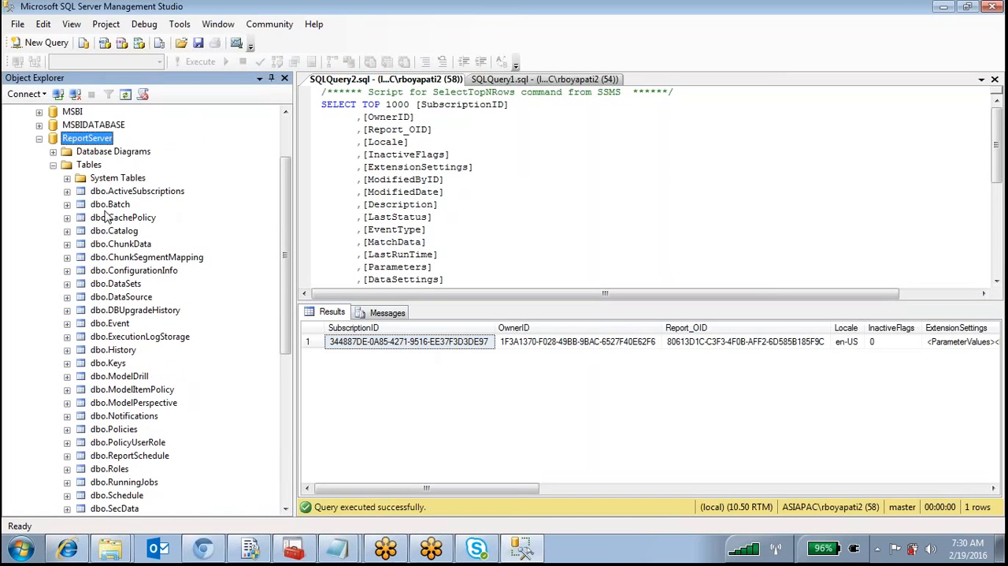
Collapse the Tables folder of the ReportServer database and switch to Notepad to review the list of SSRS topics
click(53, 165)
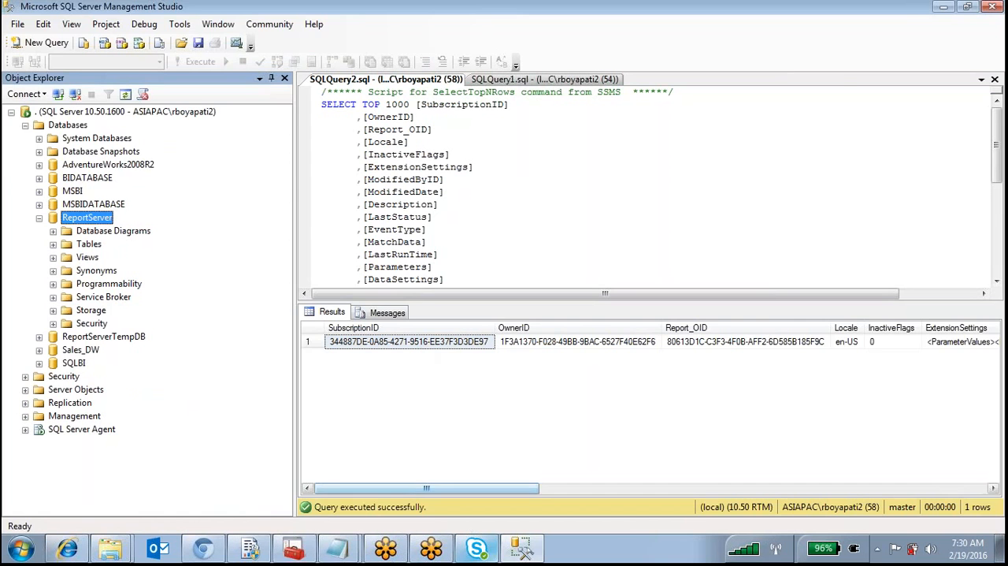
click(521, 547)
click(599, 414)
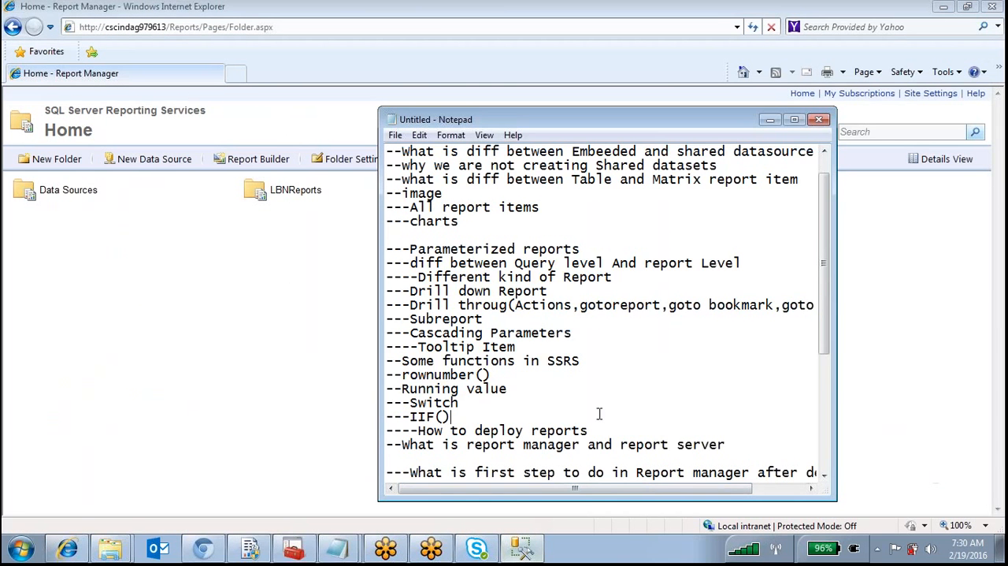
scroll(598, 414, down, 5)
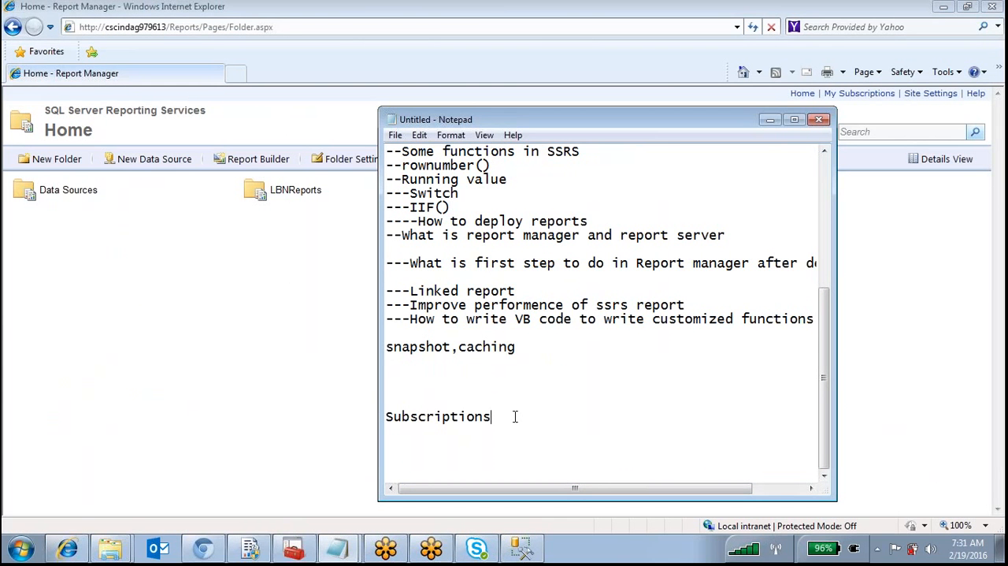
scroll(599, 402, up, 6)
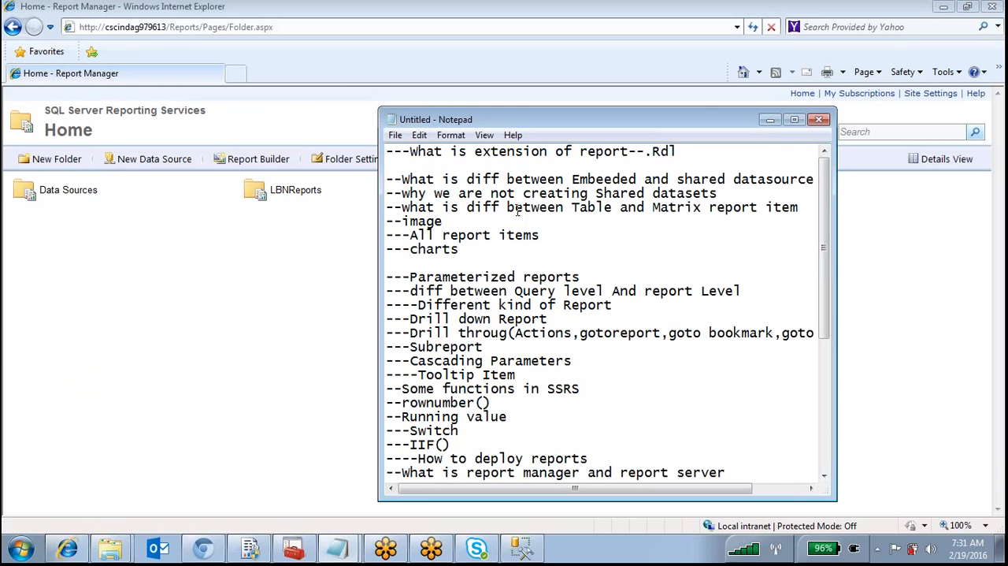
Highlight the topics from the report extension question through IIF() and maximize the Notepad window to show the list
drag(396, 146, 542, 449)
scroll(583, 413, down, 6)
scroll(592, 411, up, 4)
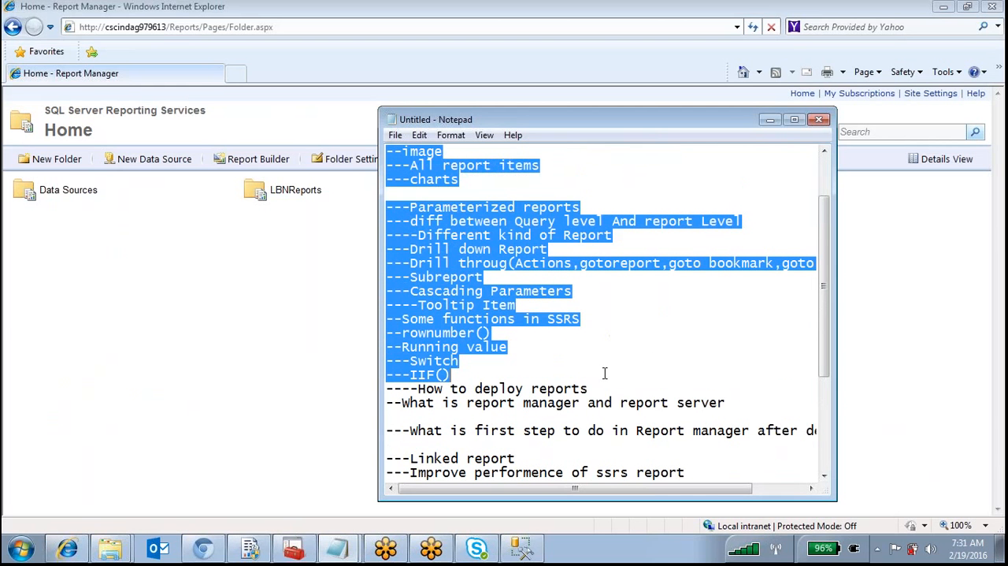
scroll(641, 361, up, 2)
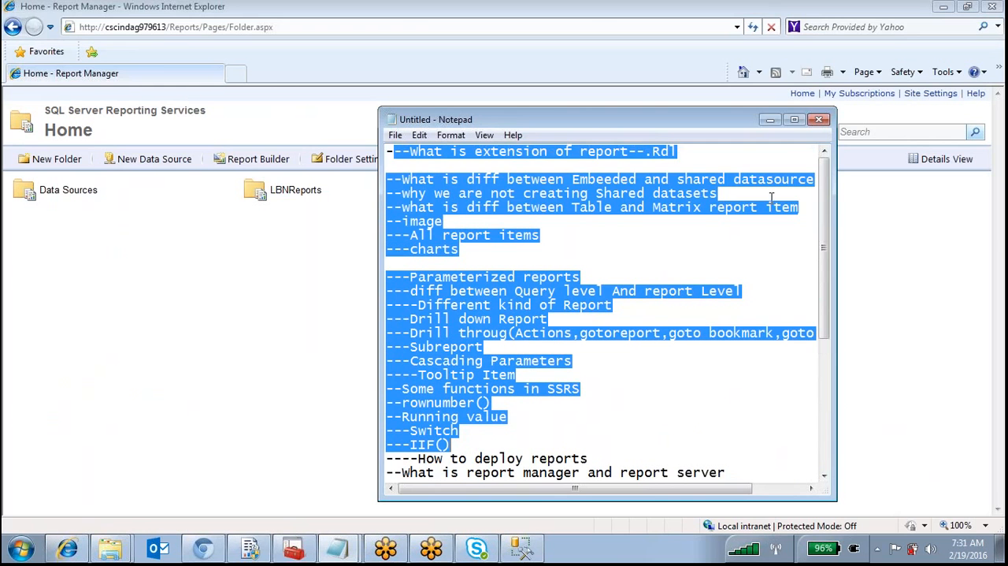
click(795, 120)
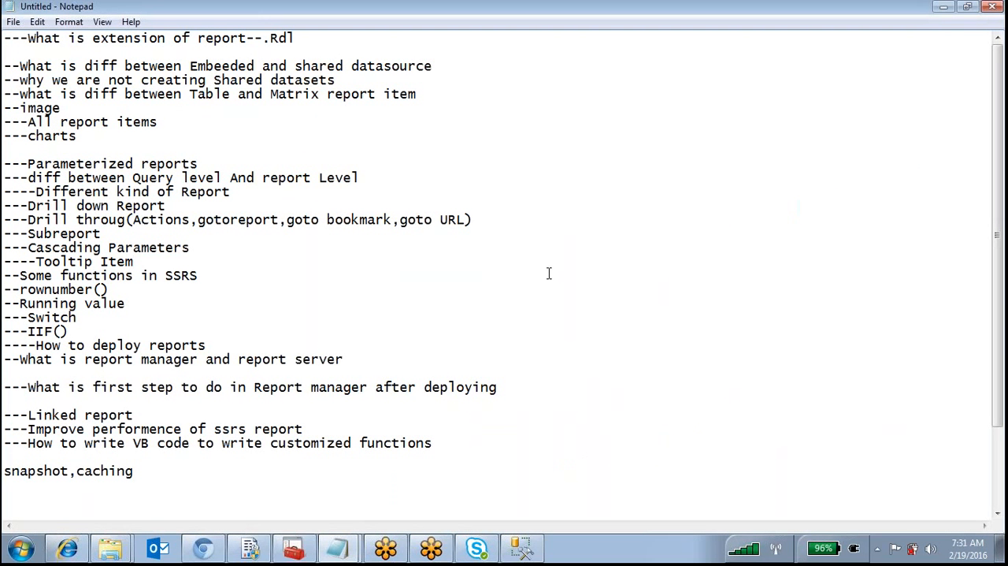